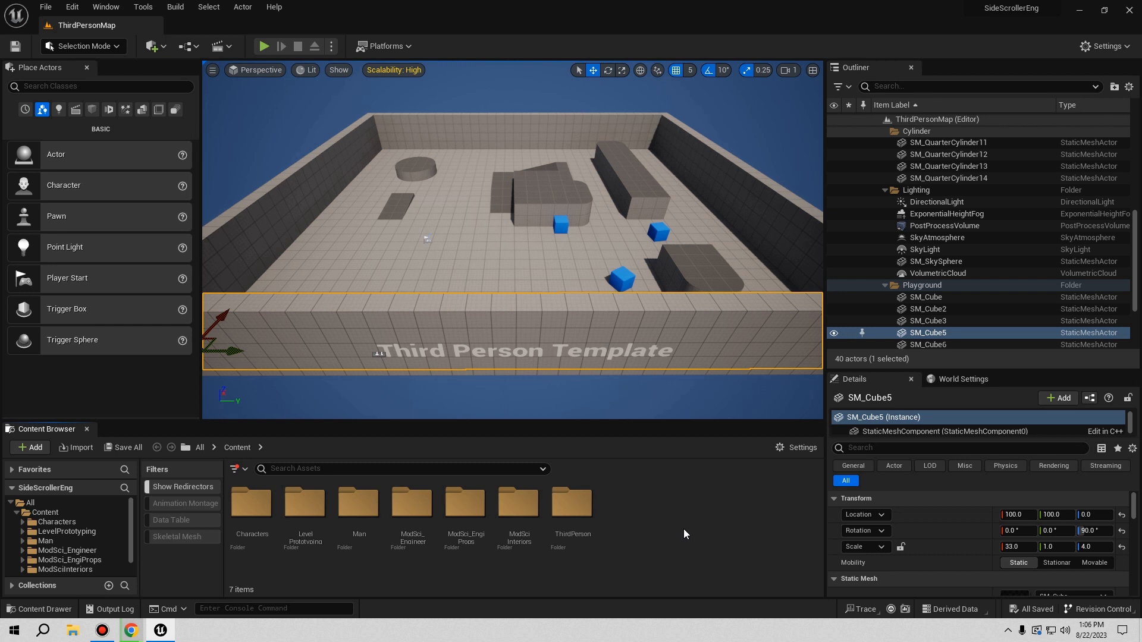
Switch to Chrome and review the preview images of the Adventure Character and Modular Scifi Season 2 Starter Bundle asset packs
click(132, 630)
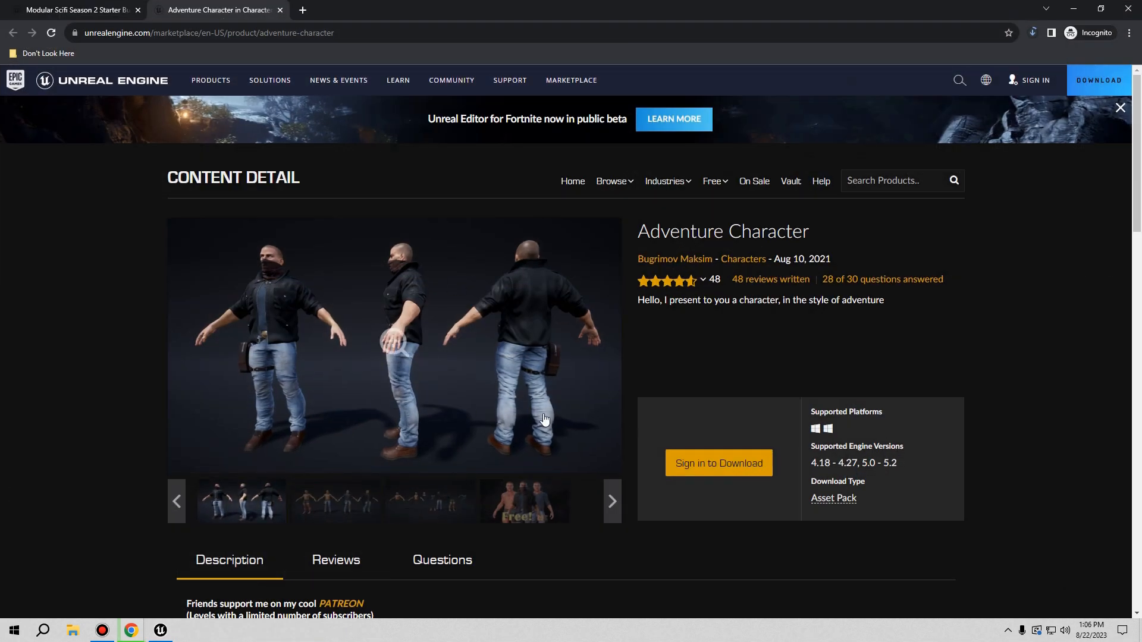
click(439, 519)
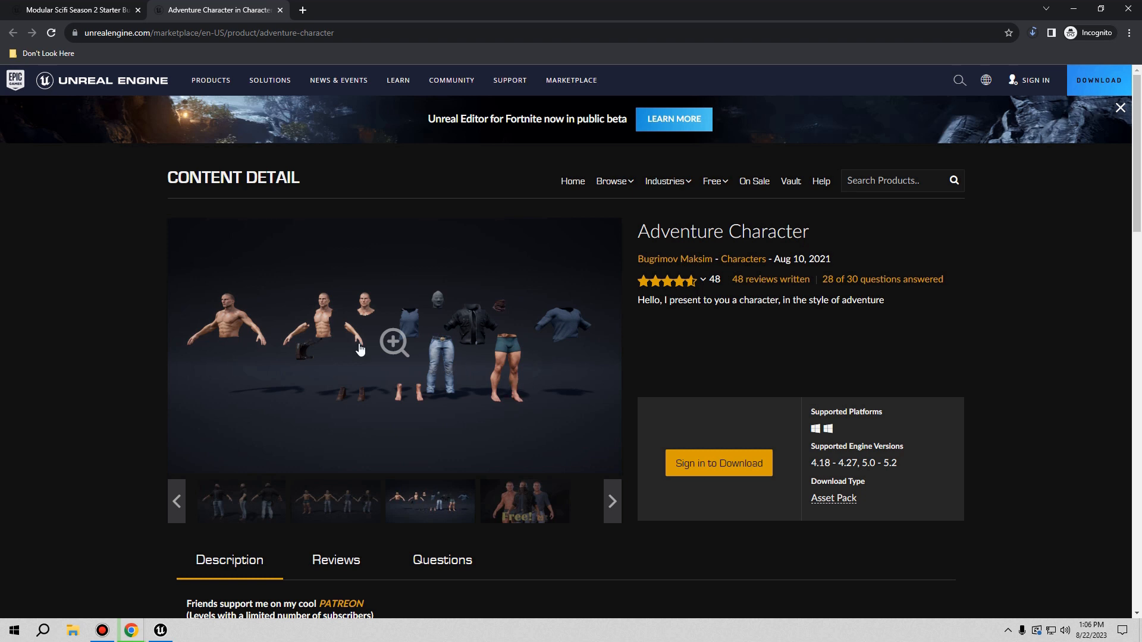
click(79, 17)
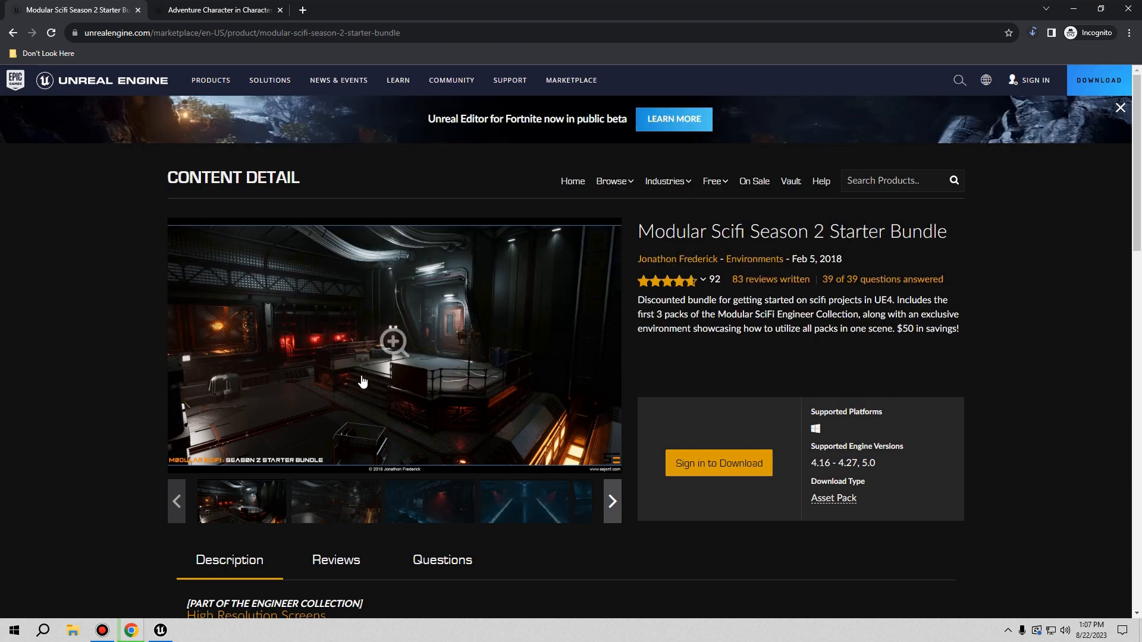
click(385, 349)
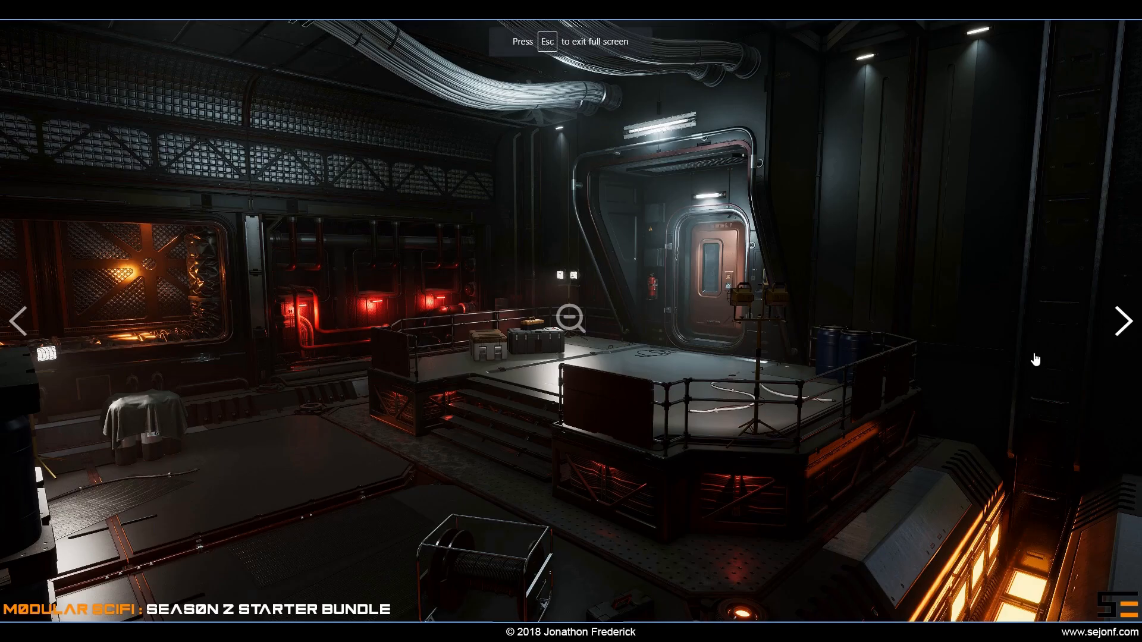
click(1113, 330)
click(1114, 331)
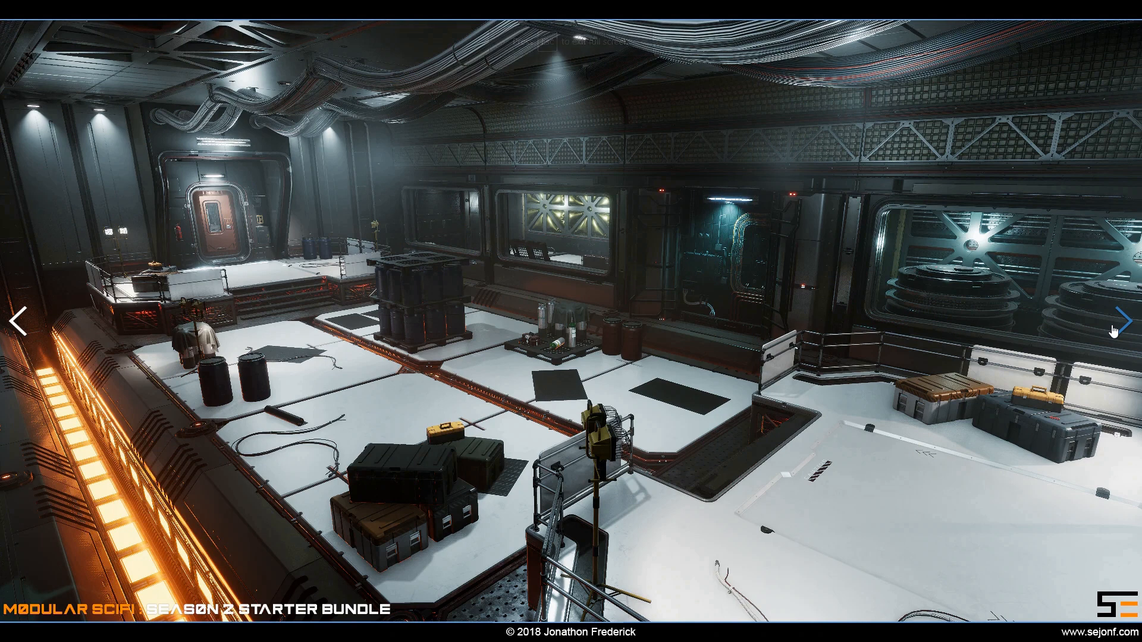
click(1114, 331)
click(1114, 331)
click(1114, 330)
key(Escape)
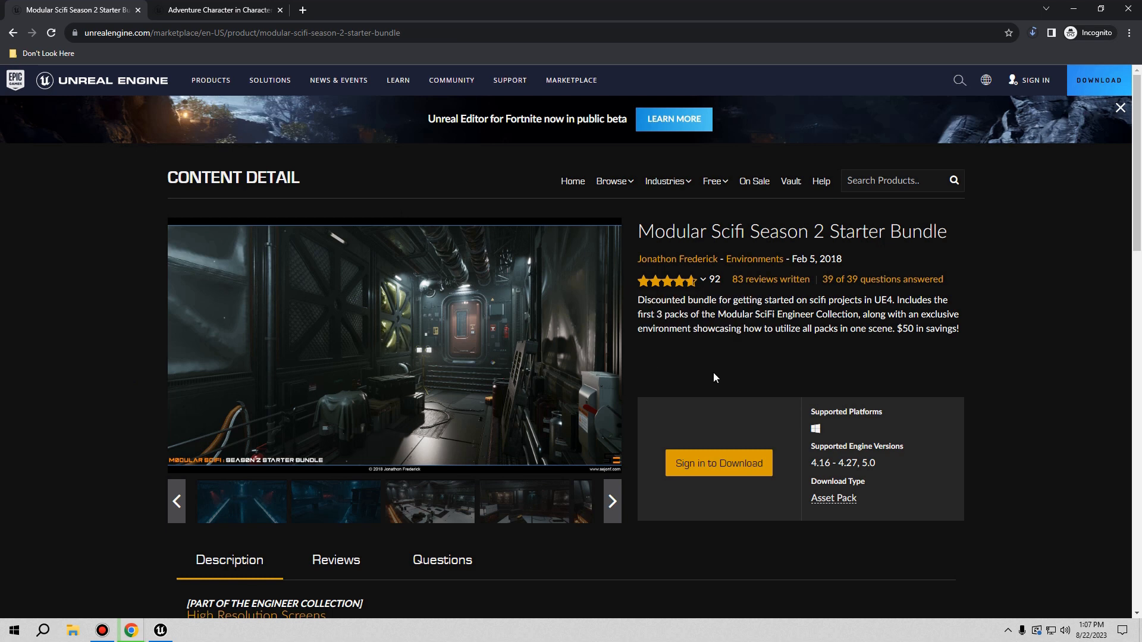
Switch back to Unreal Editor and create a folder named _DP in the project's Content folder
click(173, 631)
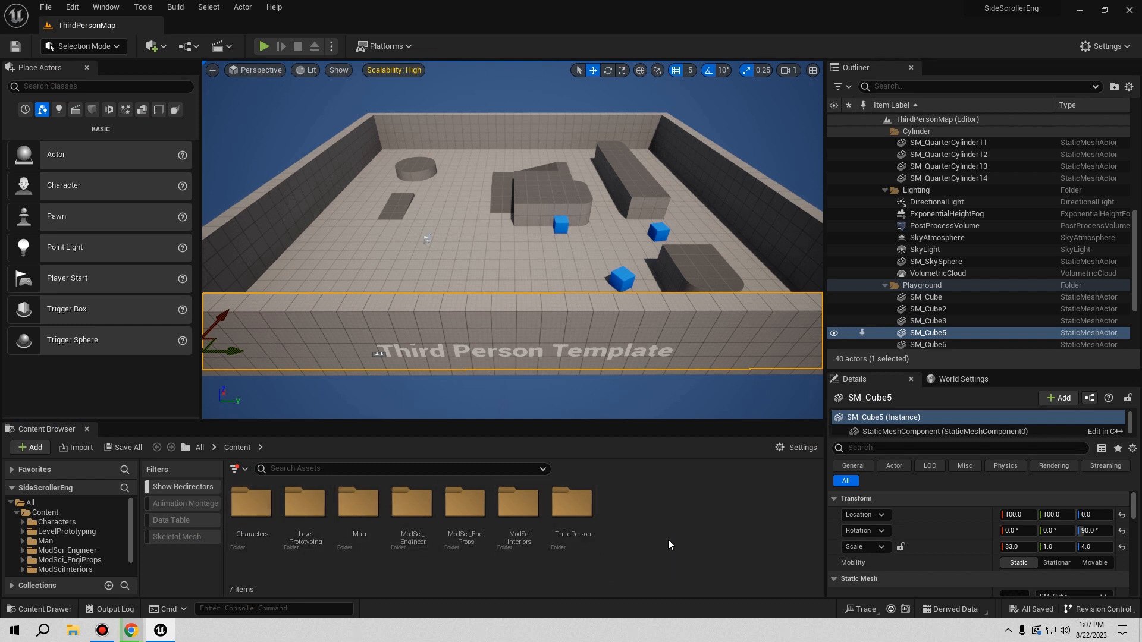
right_click(632, 518)
click(655, 144)
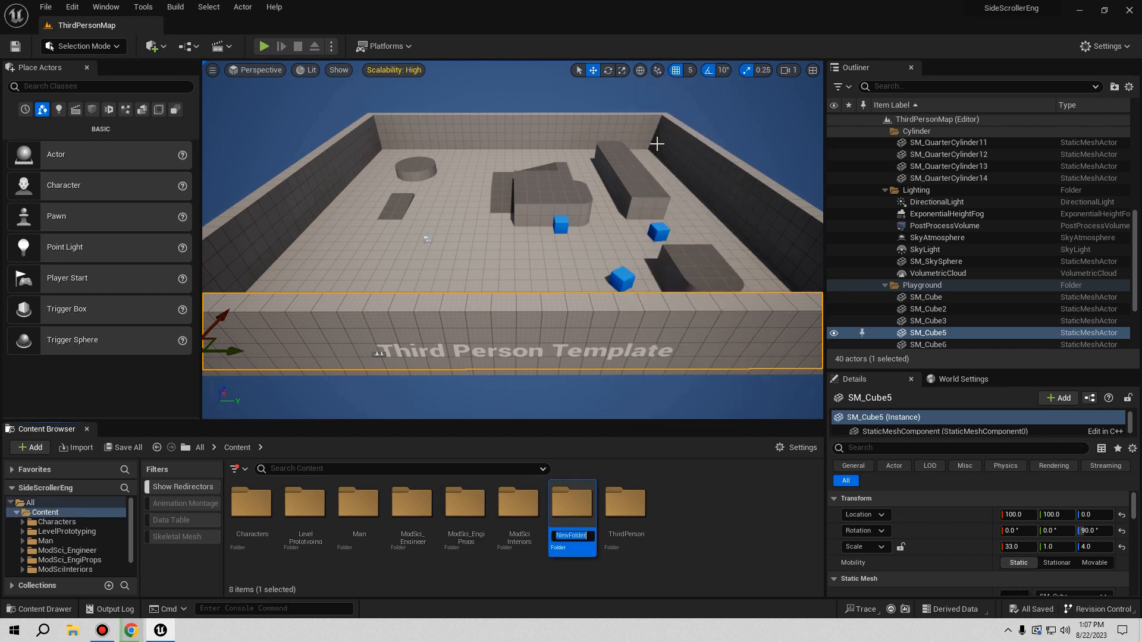
text(_DP)
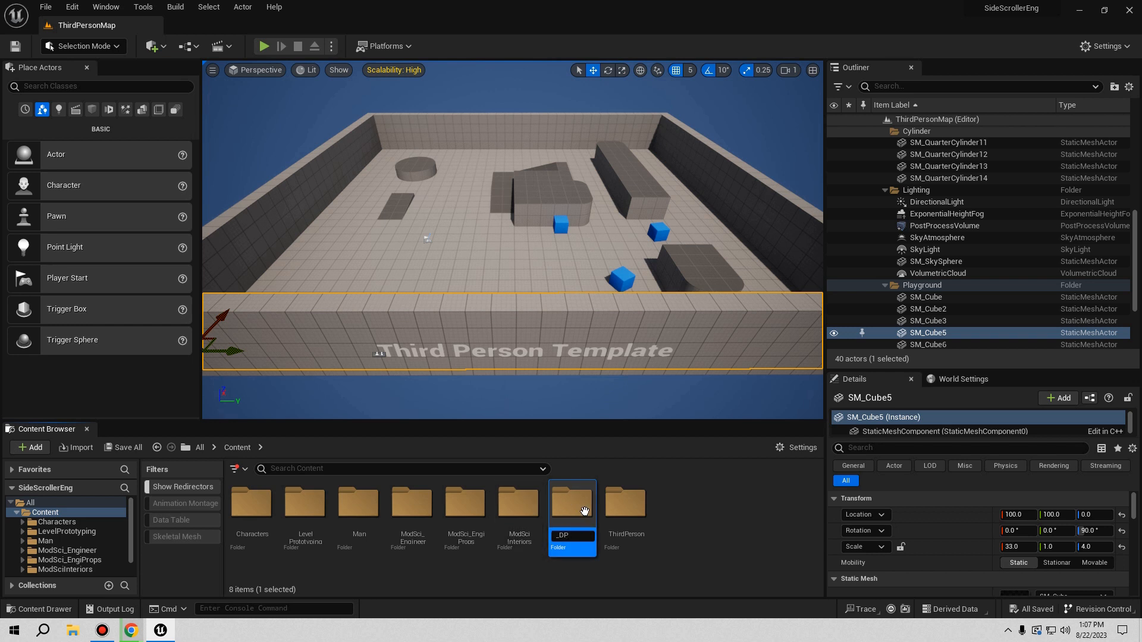
key(Return)
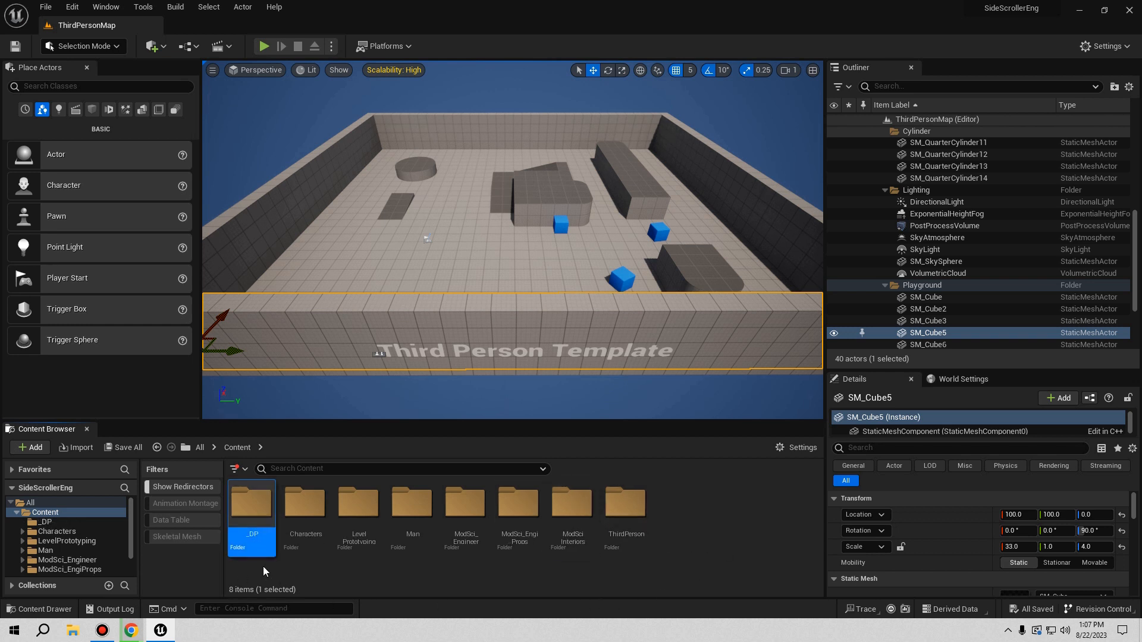
Set the _DP folder's color to white, with no saturation and full brightness
right_click(260, 512)
click(371, 347)
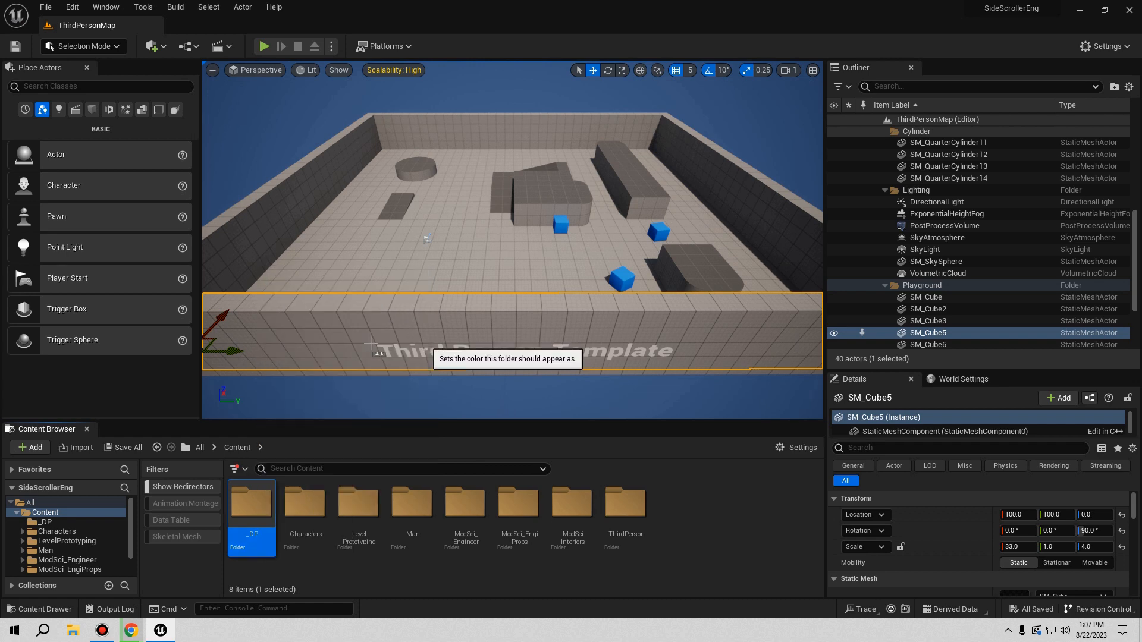
drag(532, 371, 526, 463)
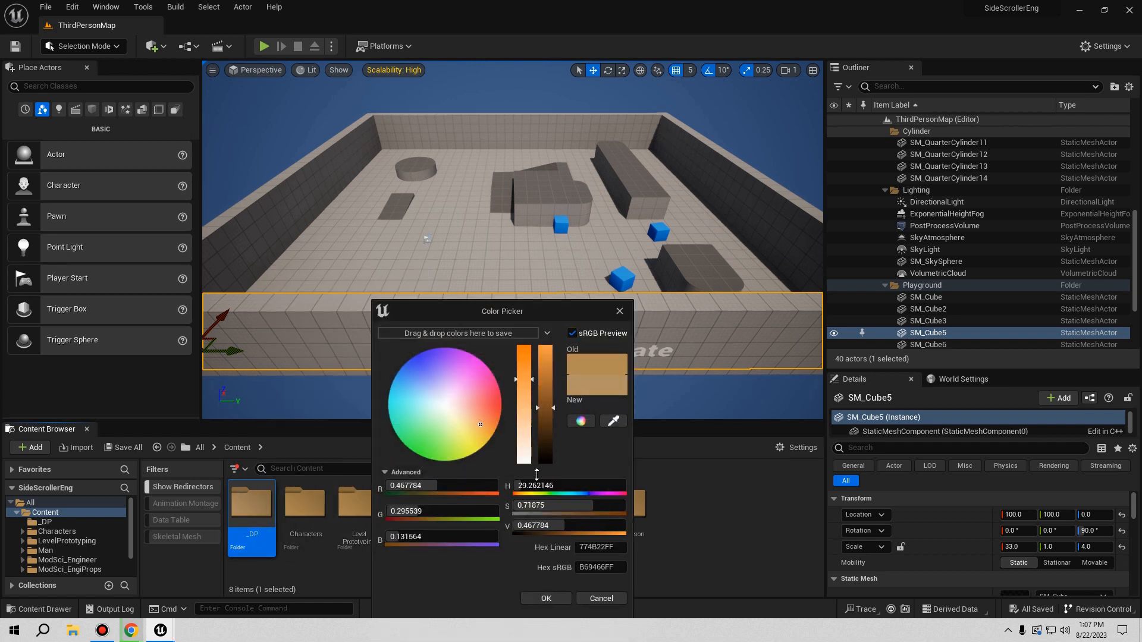
drag(552, 409, 552, 347)
click(557, 598)
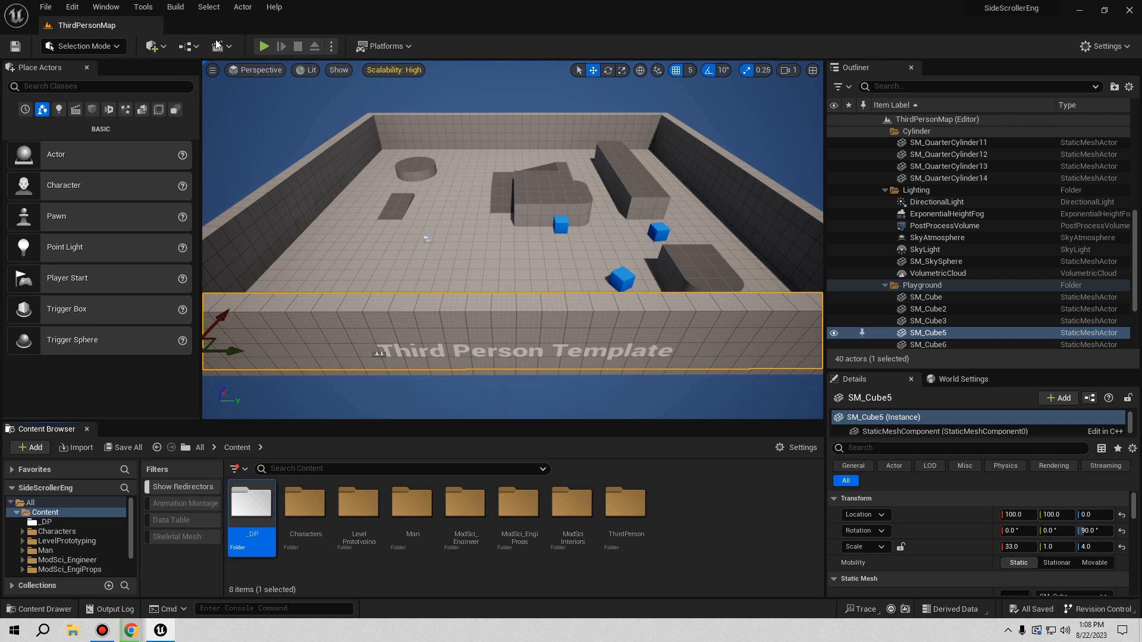
In the advanced play settings, set the new viewport resolution to 1920 x 1080 and always center the first viewport window
click(331, 47)
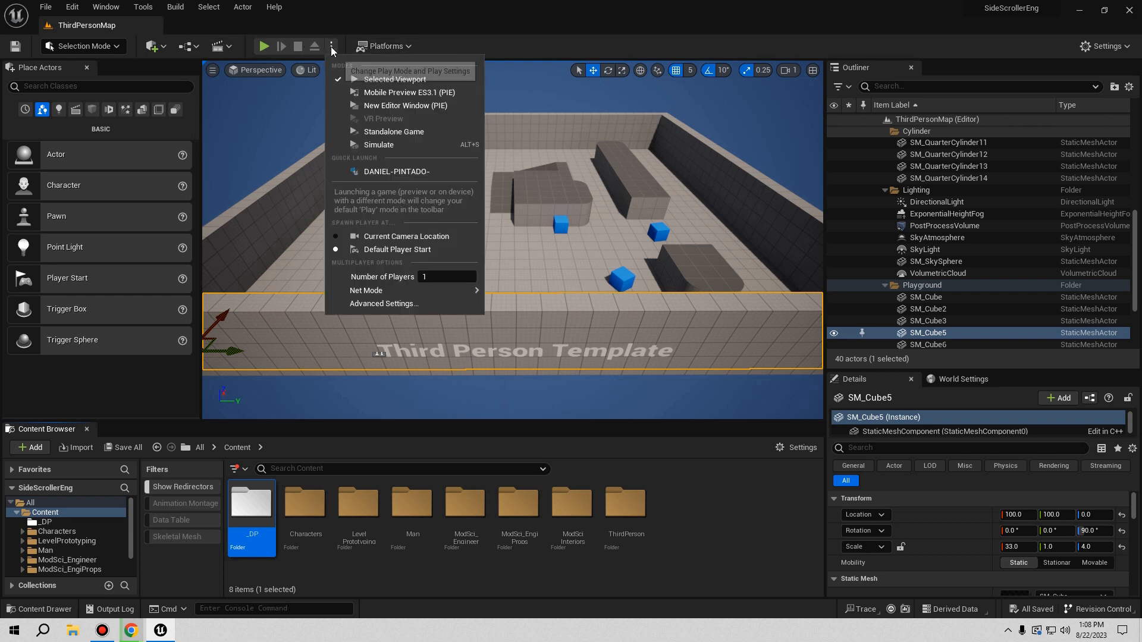
click(405, 307)
click(597, 392)
text(1920)
key(Tab)
text(1080)
key(Tab)
key(Tab)
key(Tab)
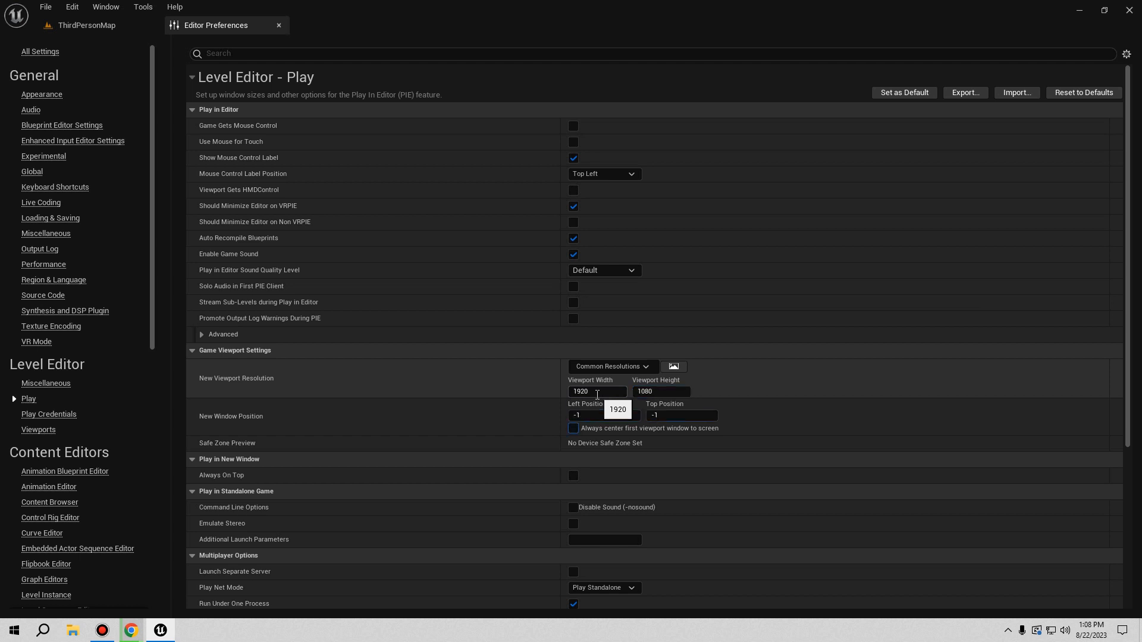
key(space)
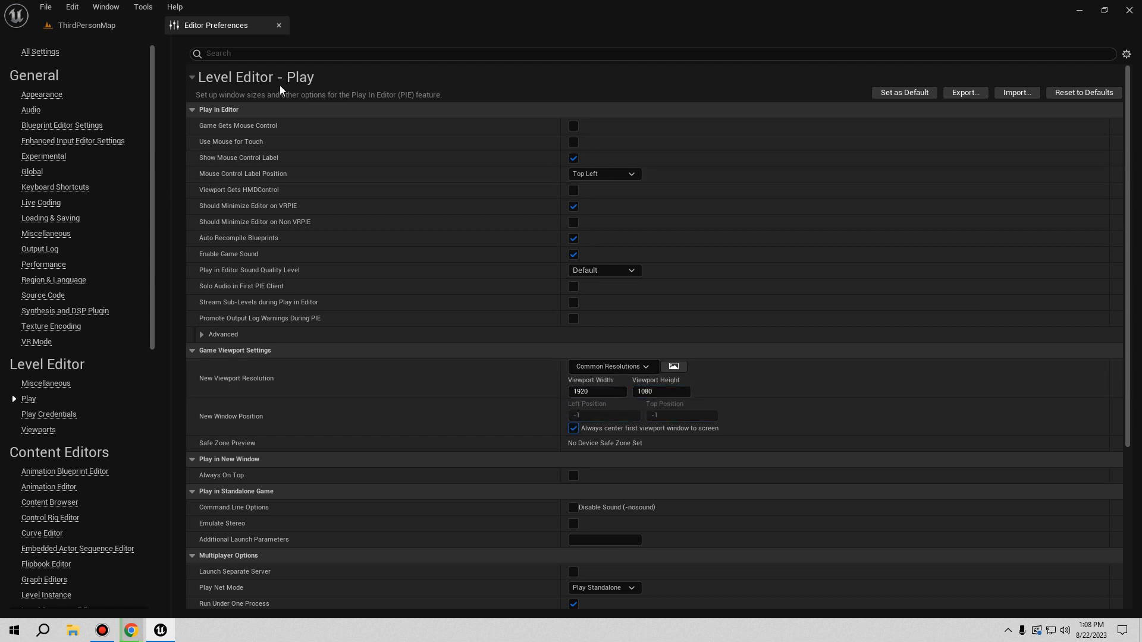
Find the auto save options in Editor Preferences, disable Enable AutoSave, and close the preferences
click(270, 53)
text(aunt)
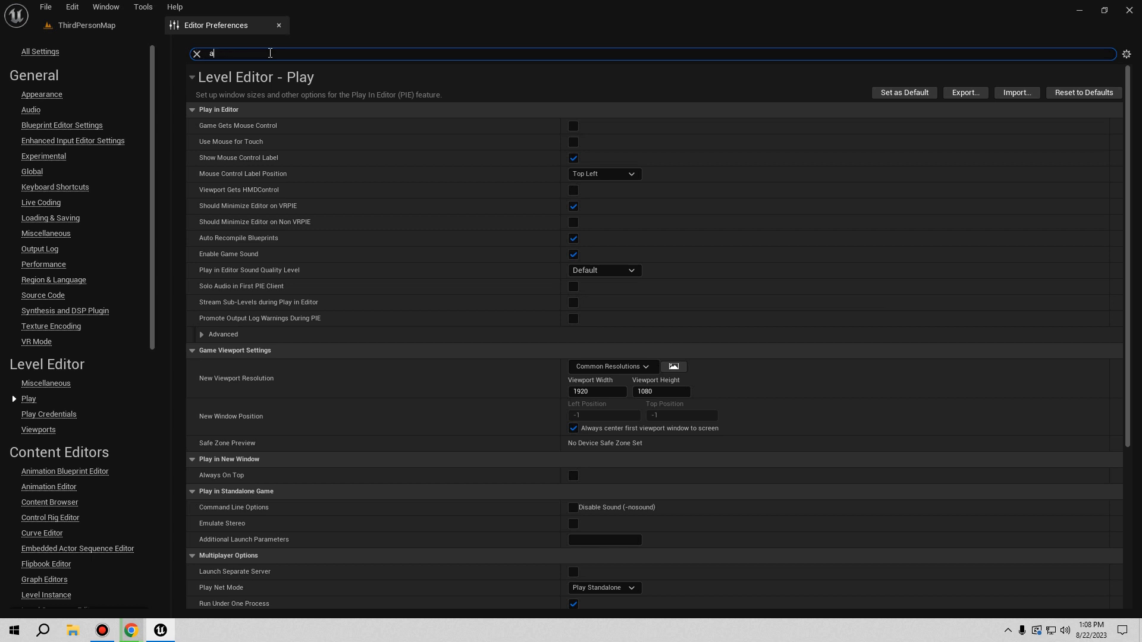
key(BackSpace)
key(BackSpace)
key(BackSpace)
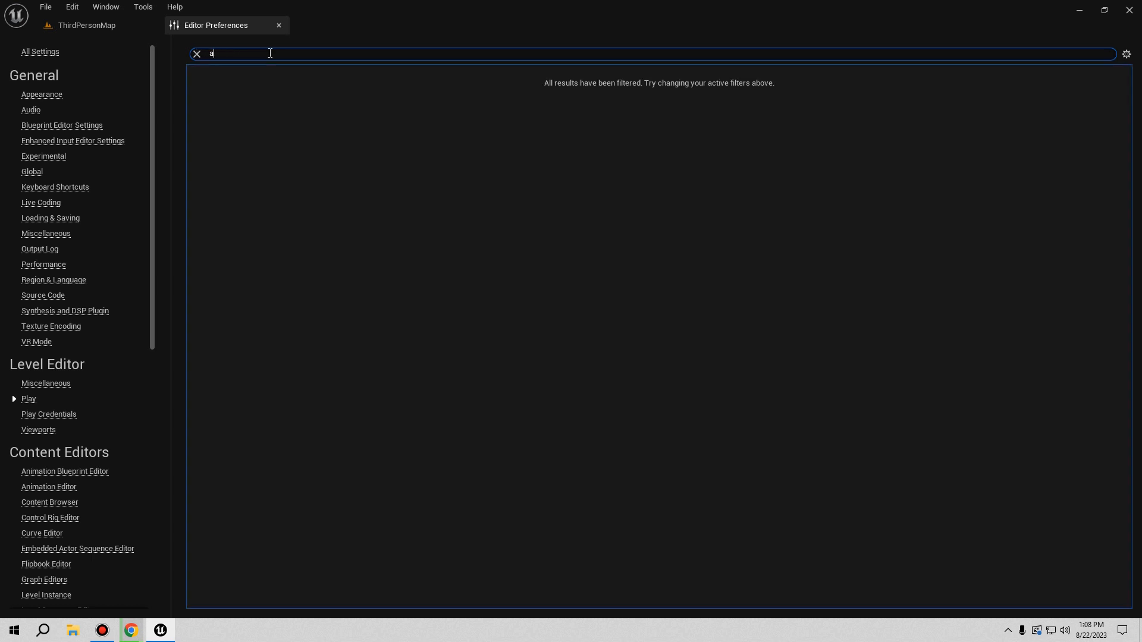
text(tosa)
key(BackSpace)
key(BackSpace)
key(BackSpace)
text(uto sa)
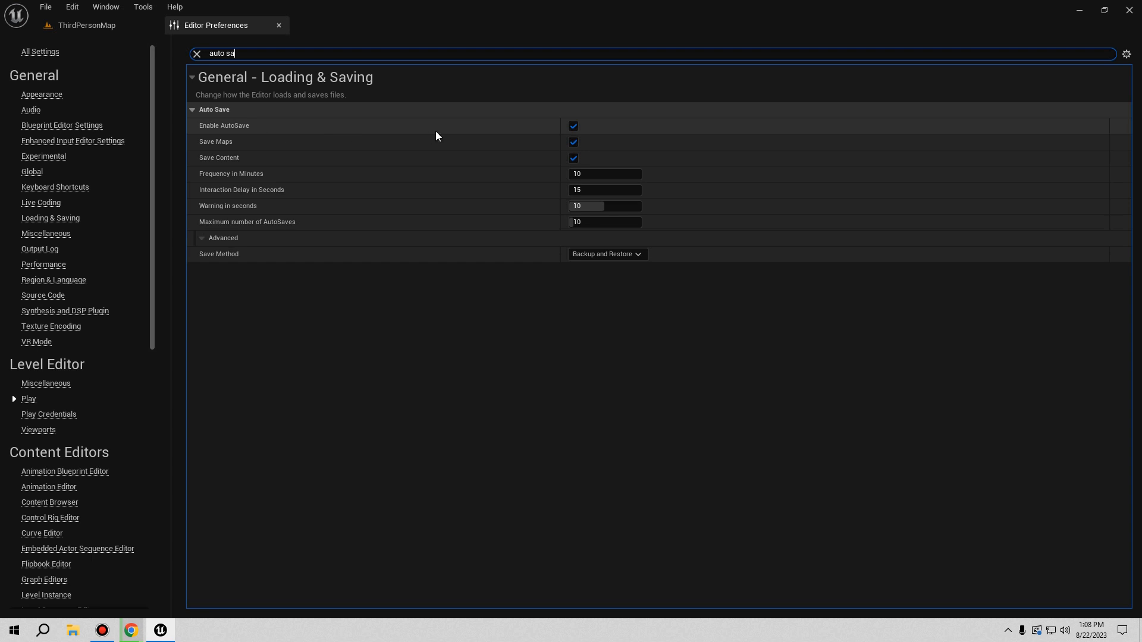
click(573, 126)
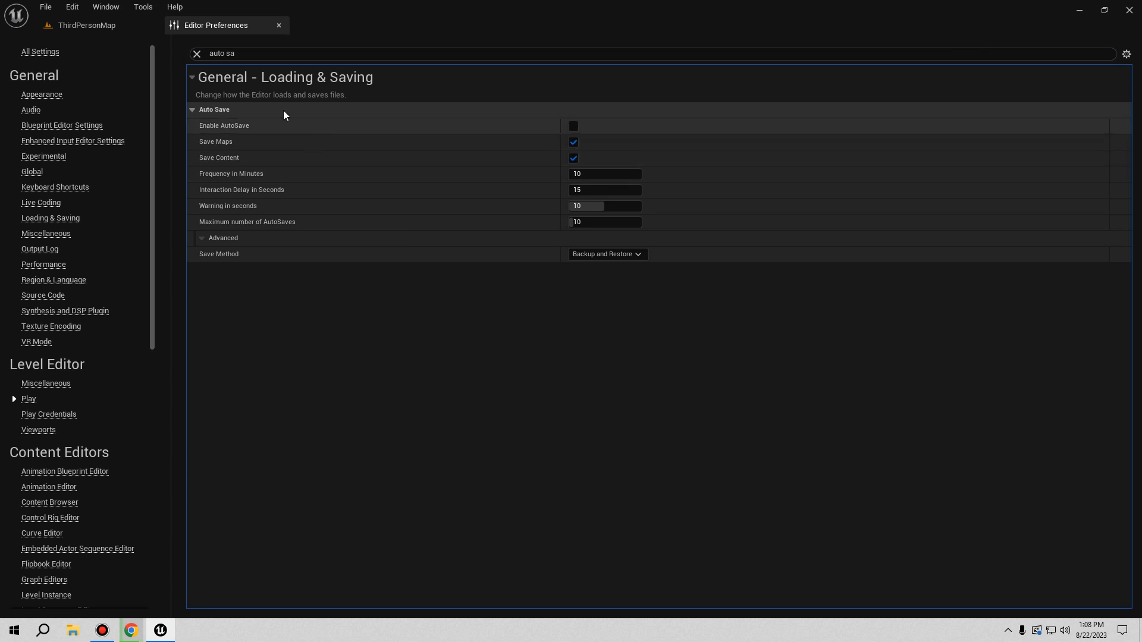
click(197, 54)
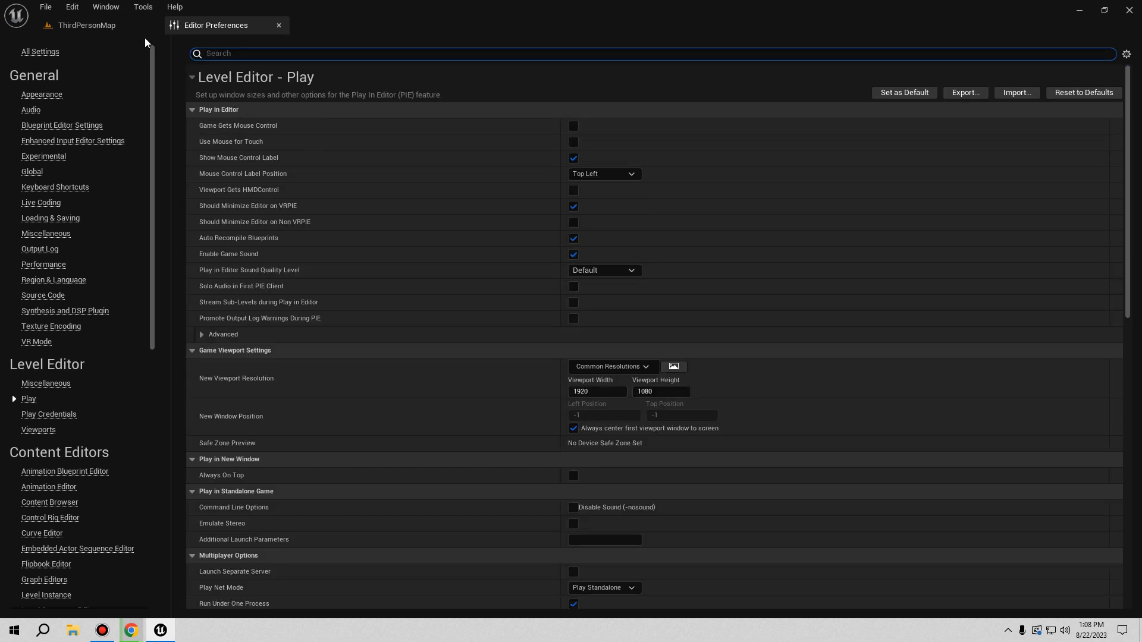
click(277, 26)
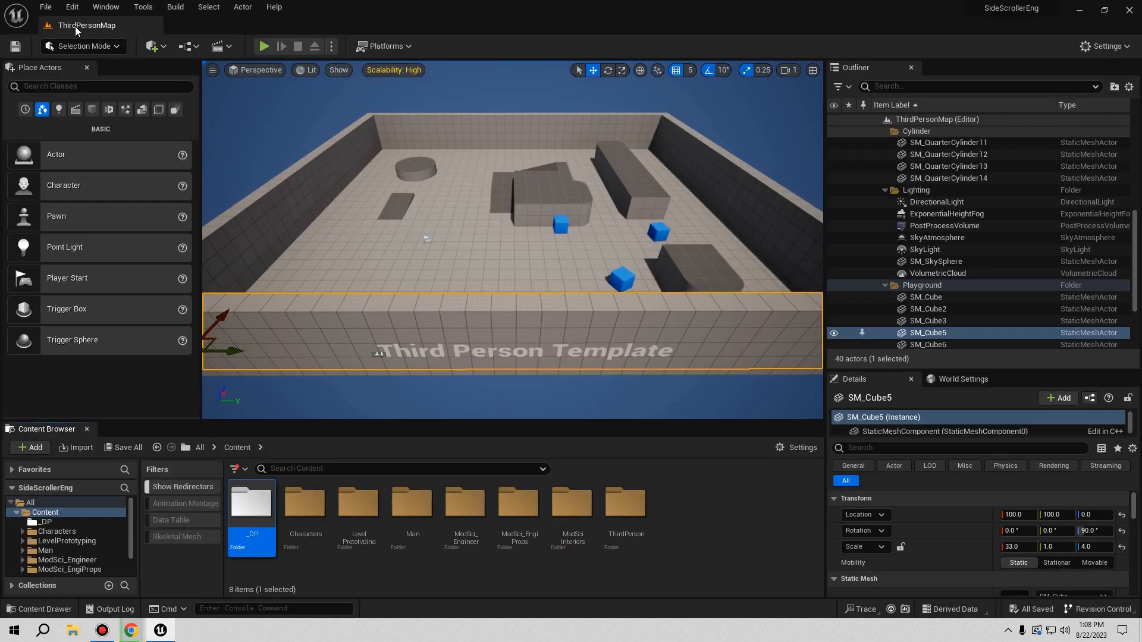
Disable Motion Blur in the Project Settings rendering options and close the settings
click(71, 6)
click(113, 178)
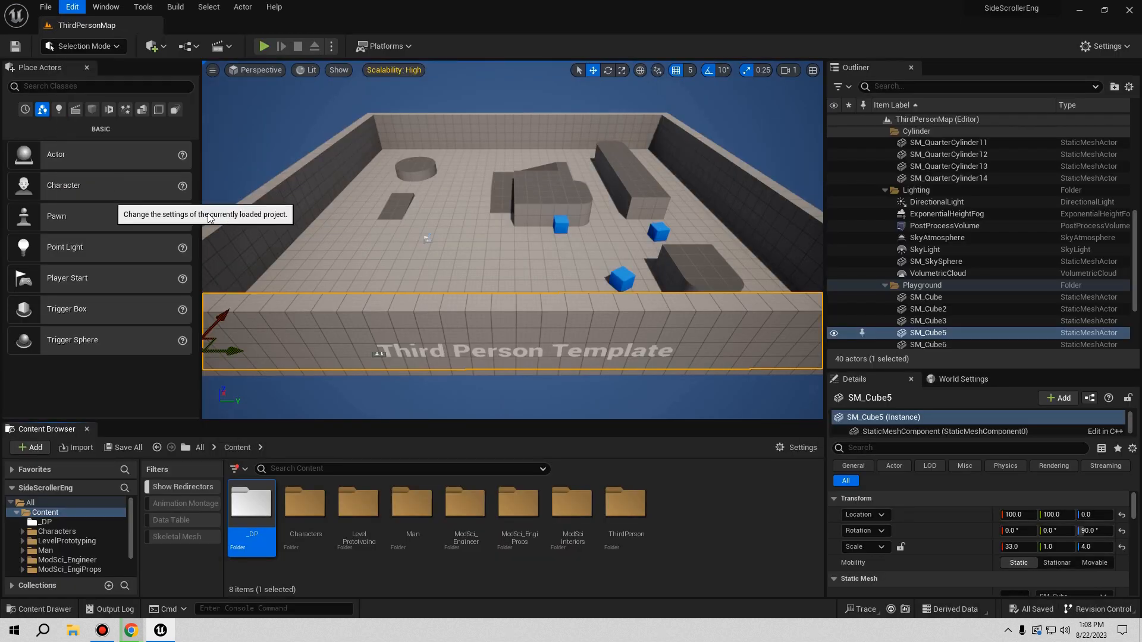
click(300, 54)
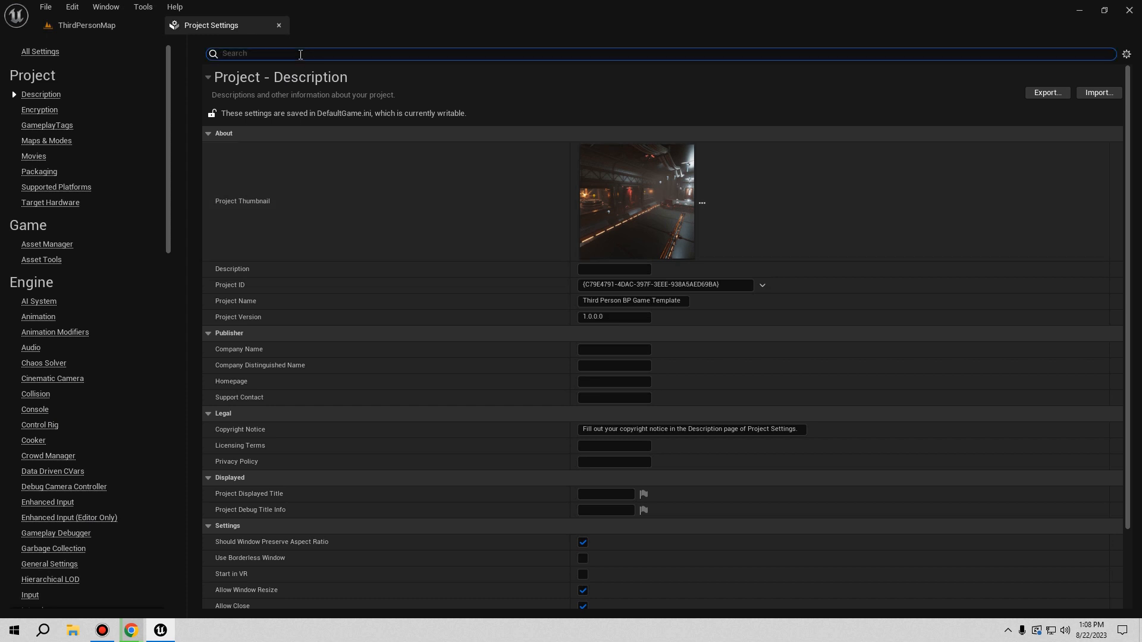
text(blur)
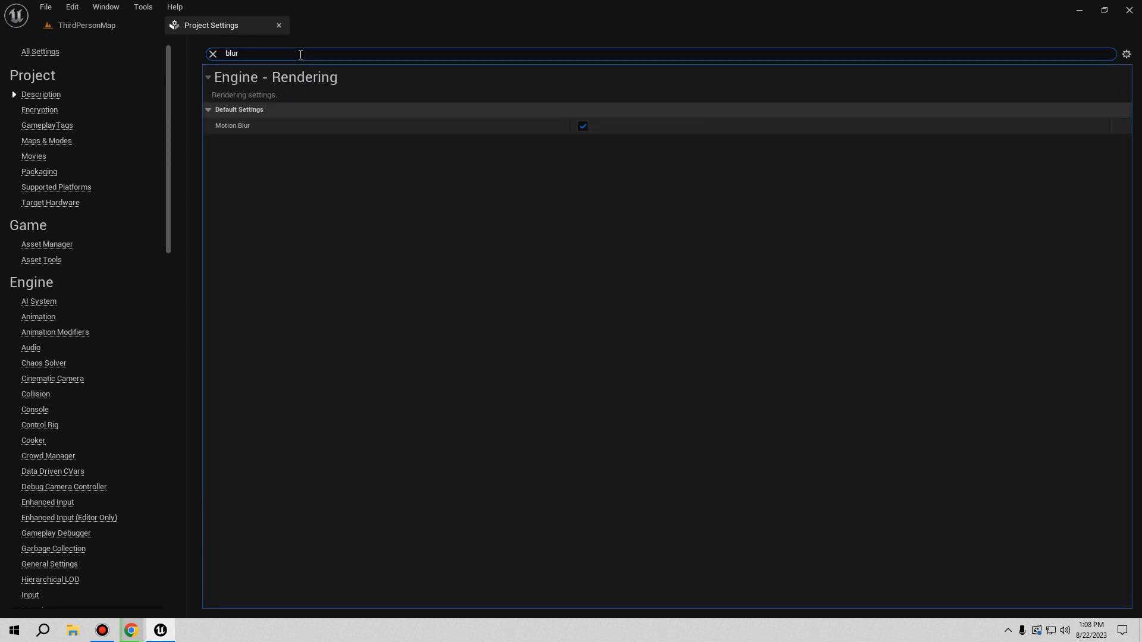
click(582, 127)
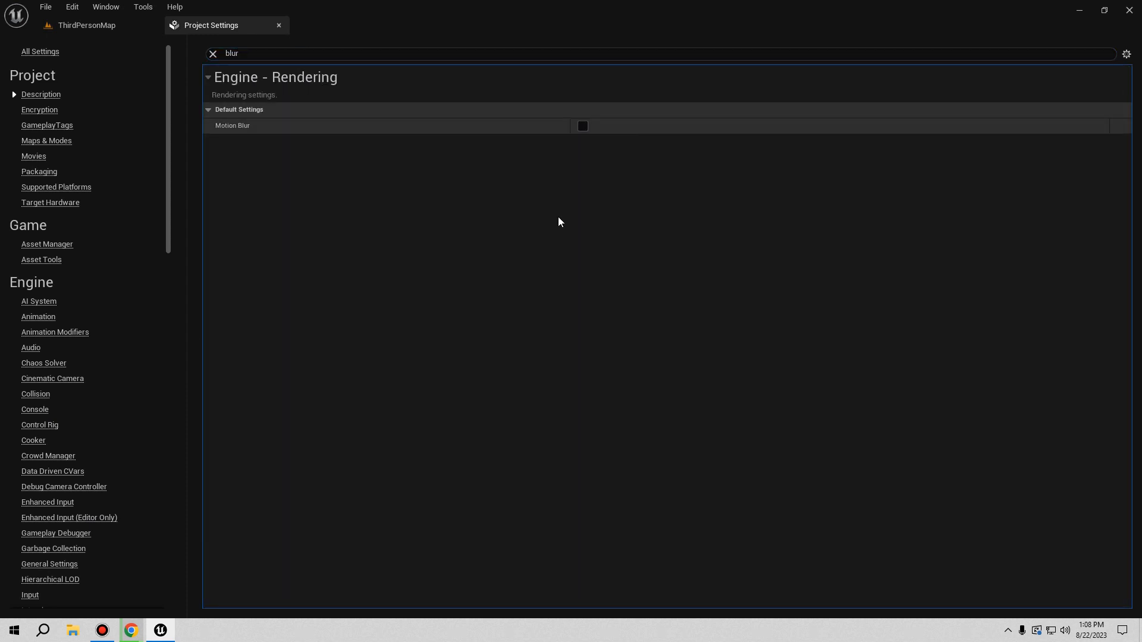
click(279, 29)
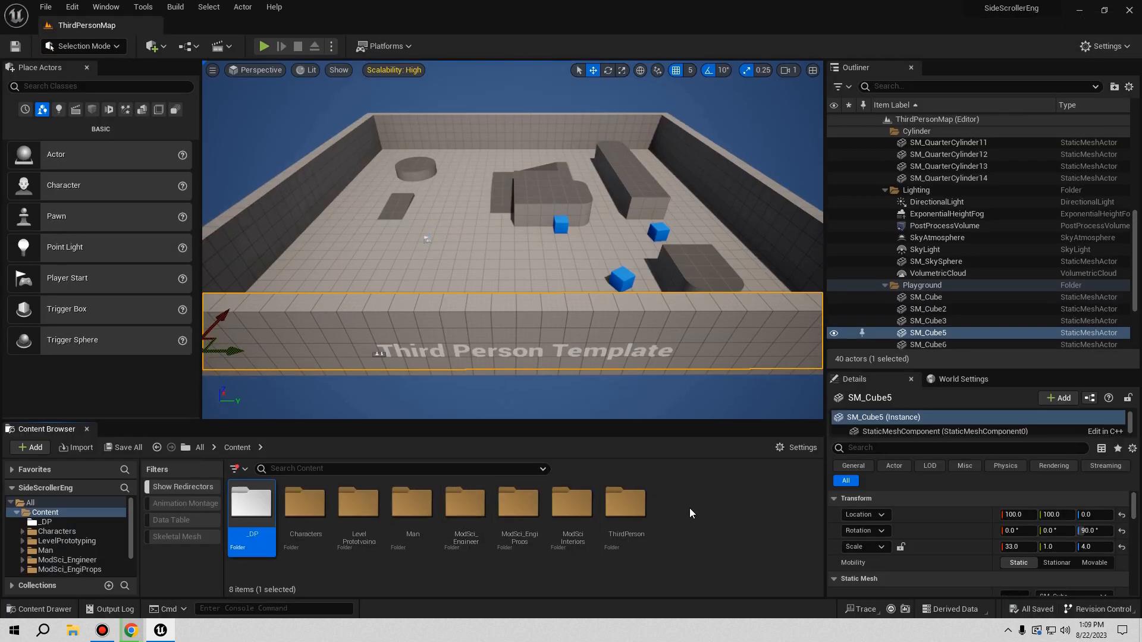
Play the level in a new editor window, test the character's walking and jumping, and end the session
click(332, 46)
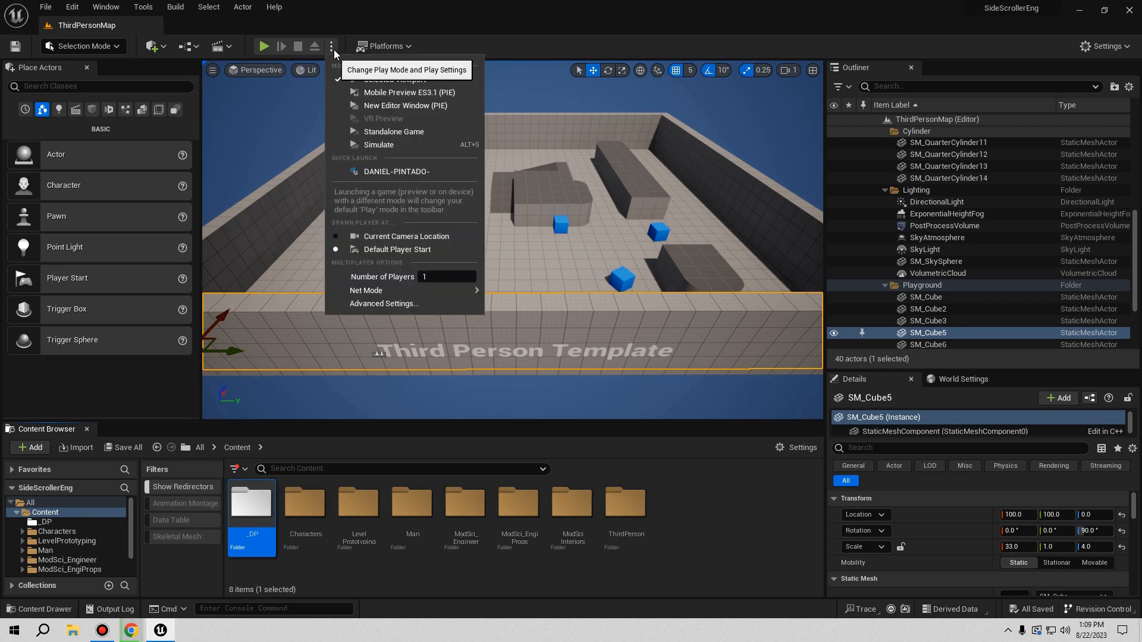
click(421, 106)
click(491, 226)
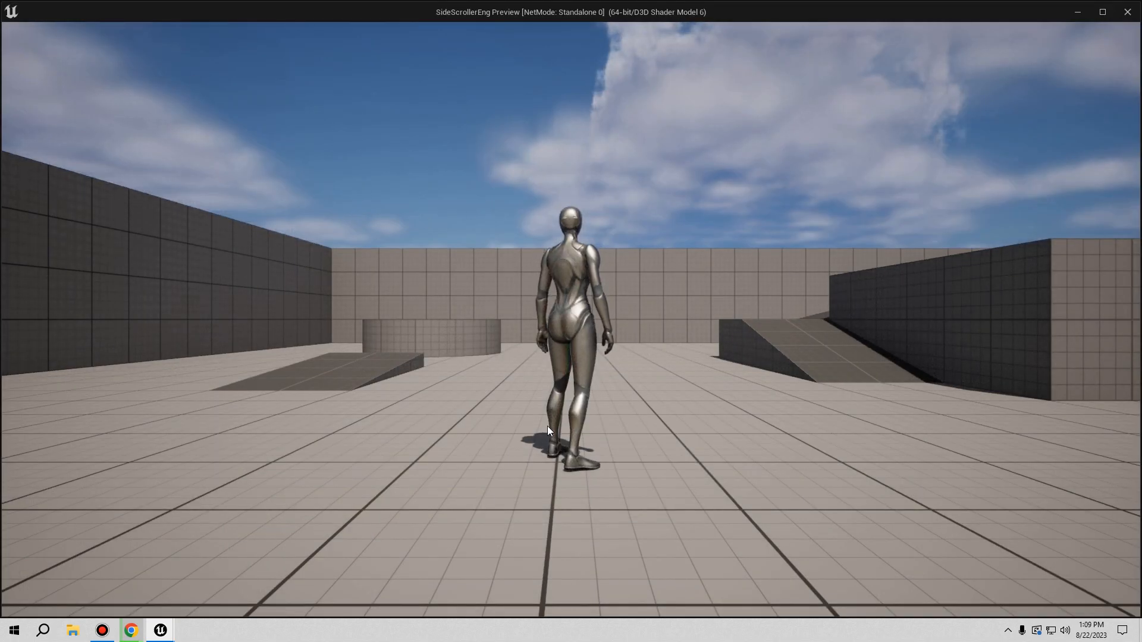
key(a)
key(d)
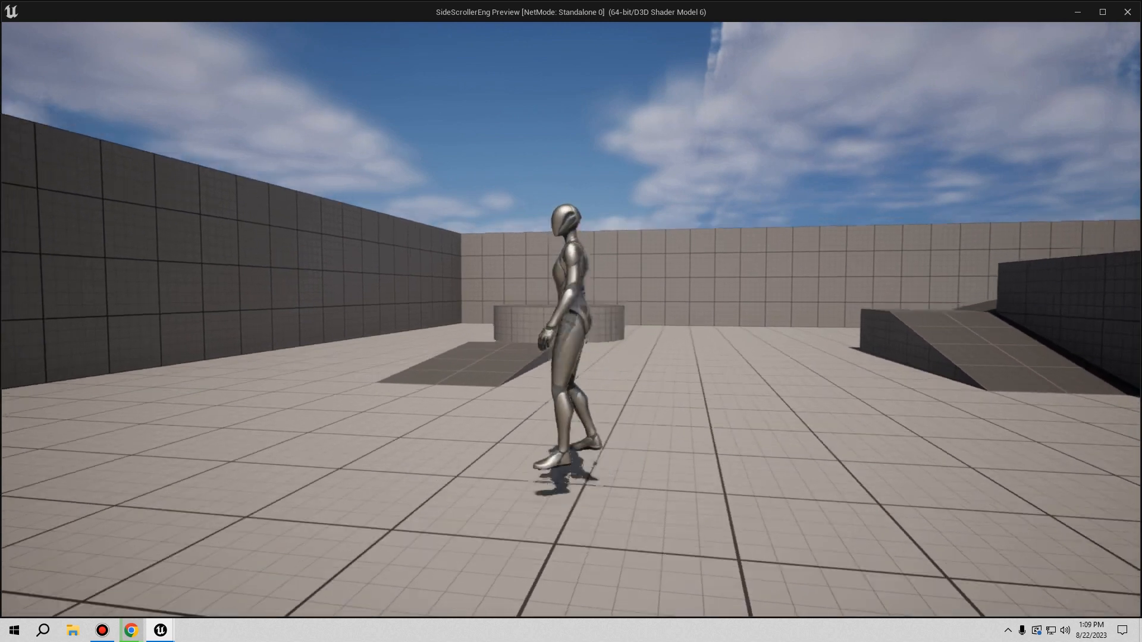
key(space)
key(Escape)
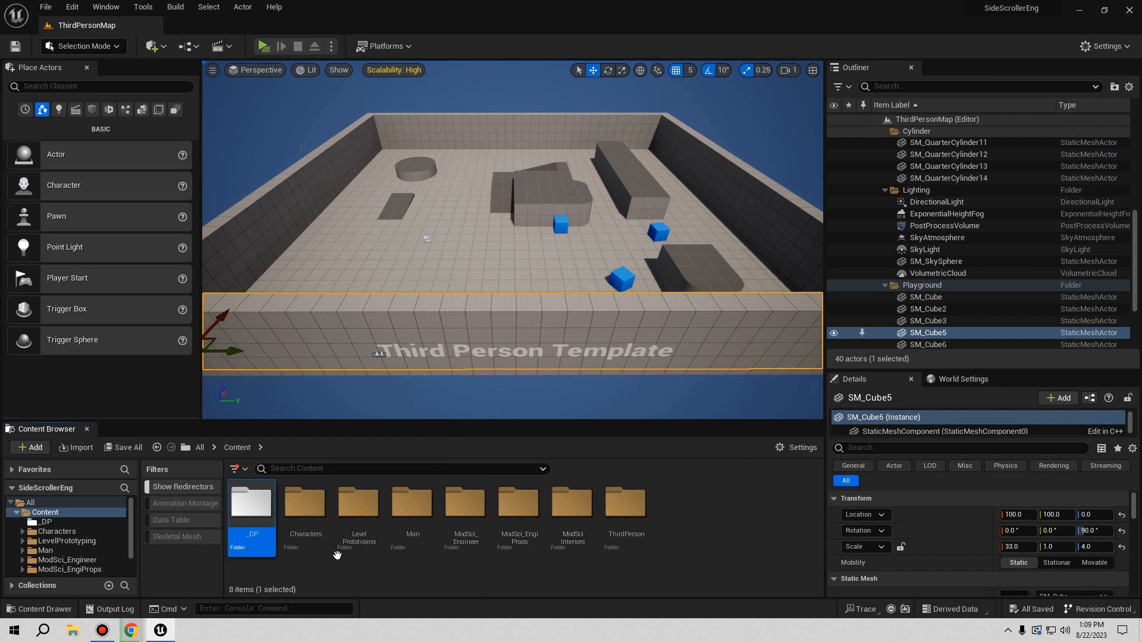
Move the Blueprints folder from ThirdPerson into the _DP folder and accept the rename of BP_ThirdPersonGameMode
double_click(628, 510)
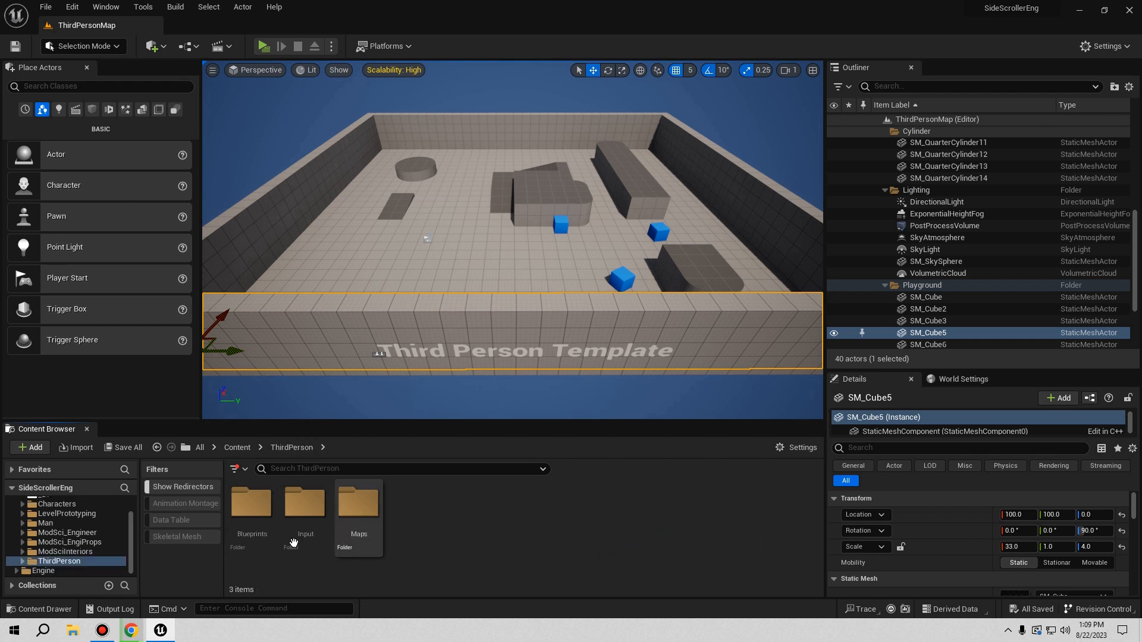
double_click(248, 517)
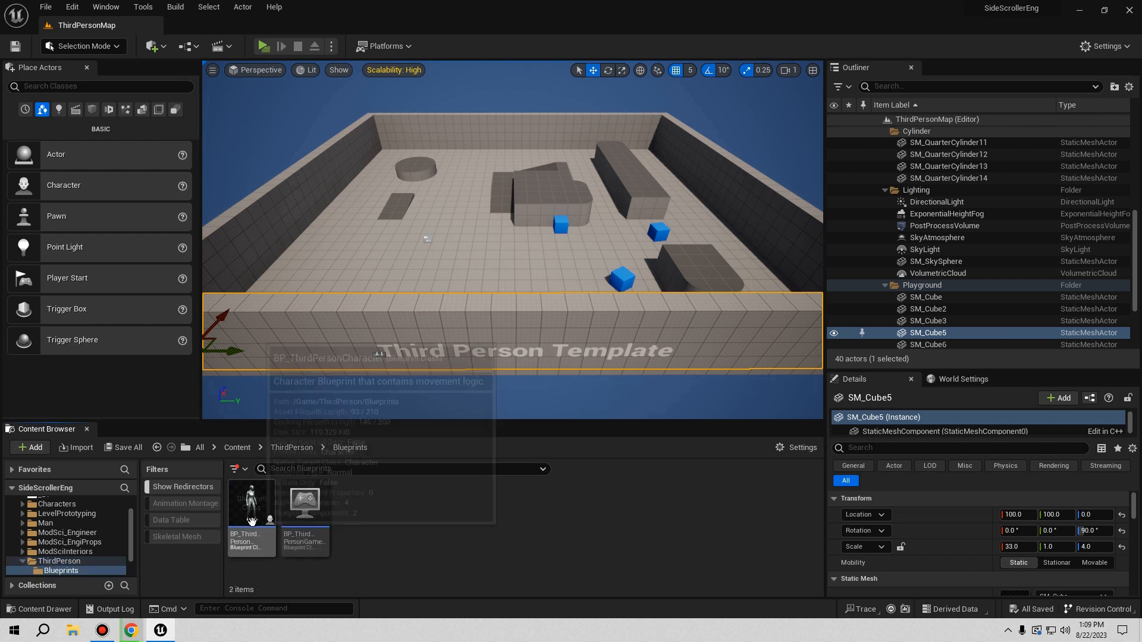
click(292, 447)
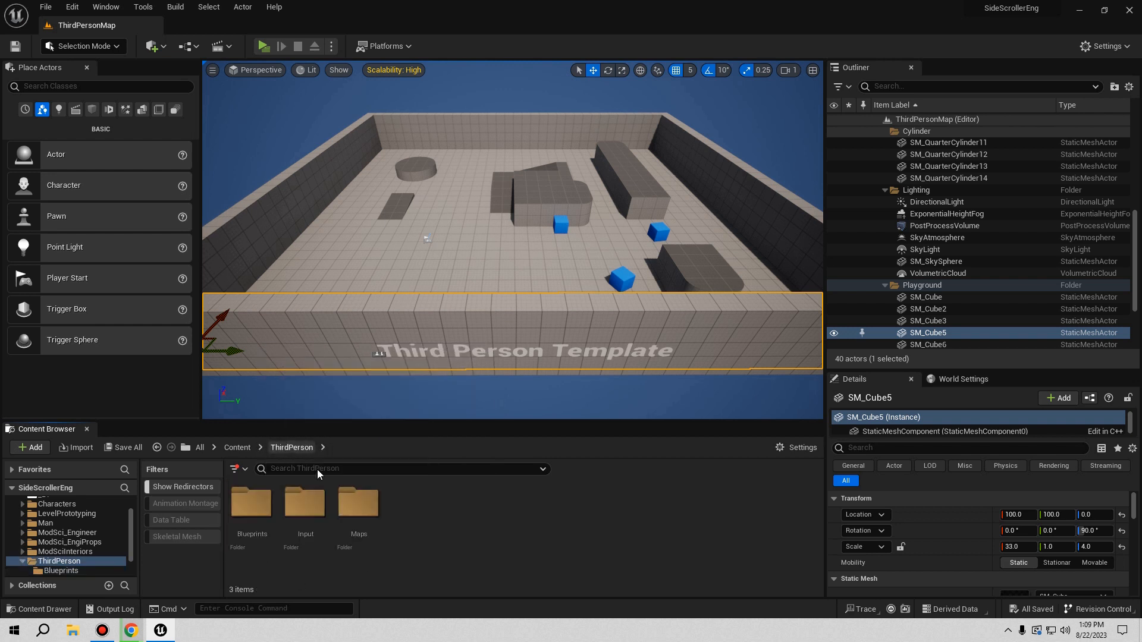
drag(250, 510, 51, 524)
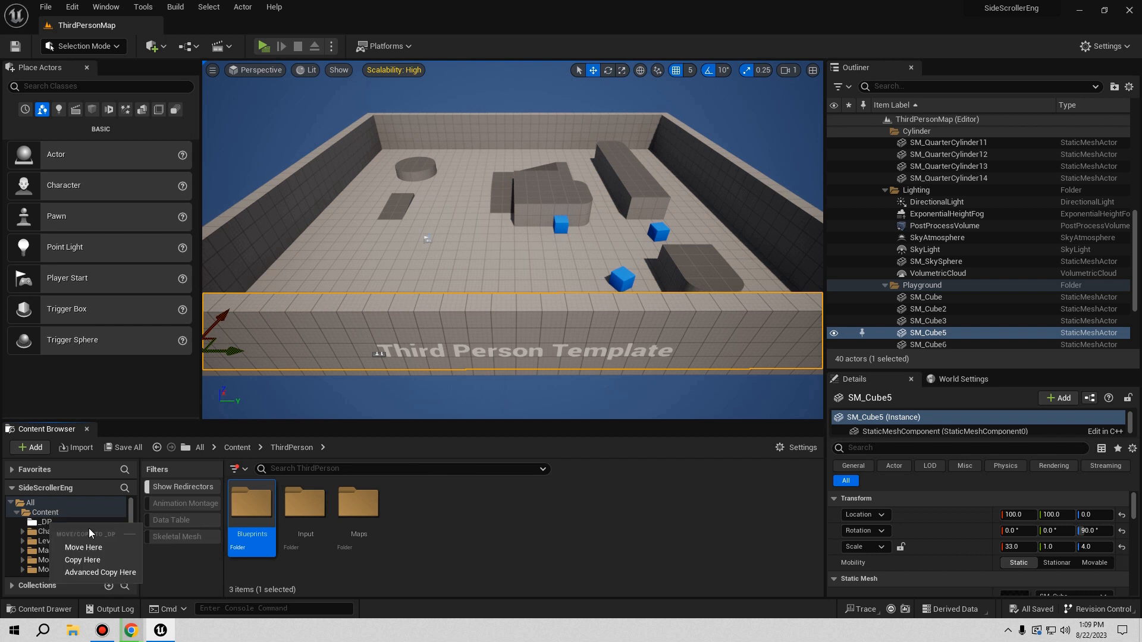
click(88, 544)
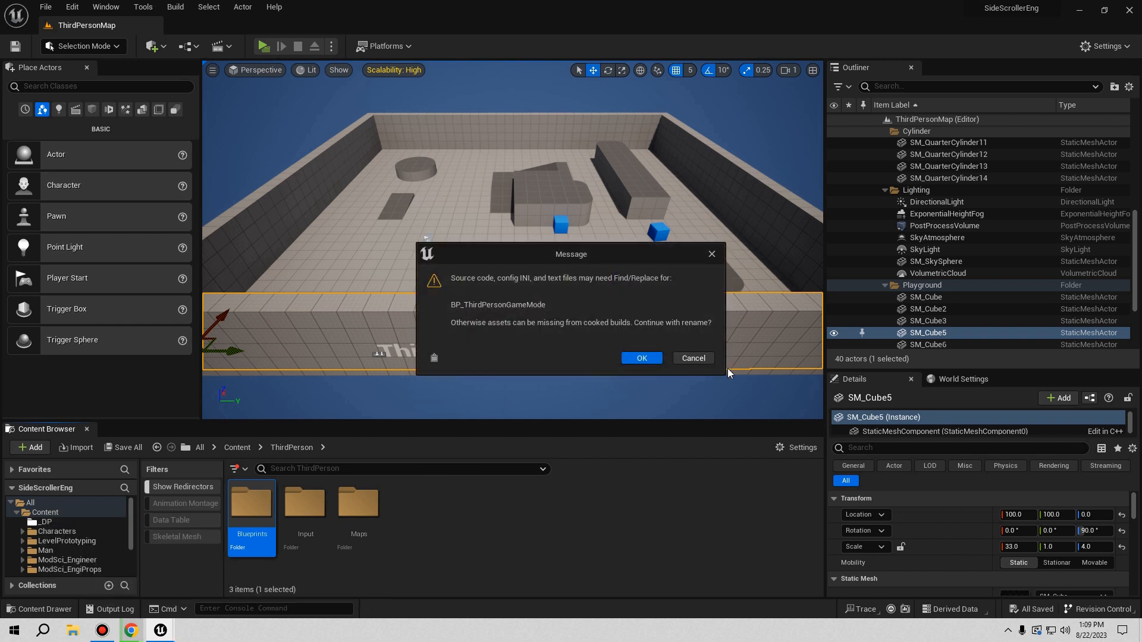
click(641, 358)
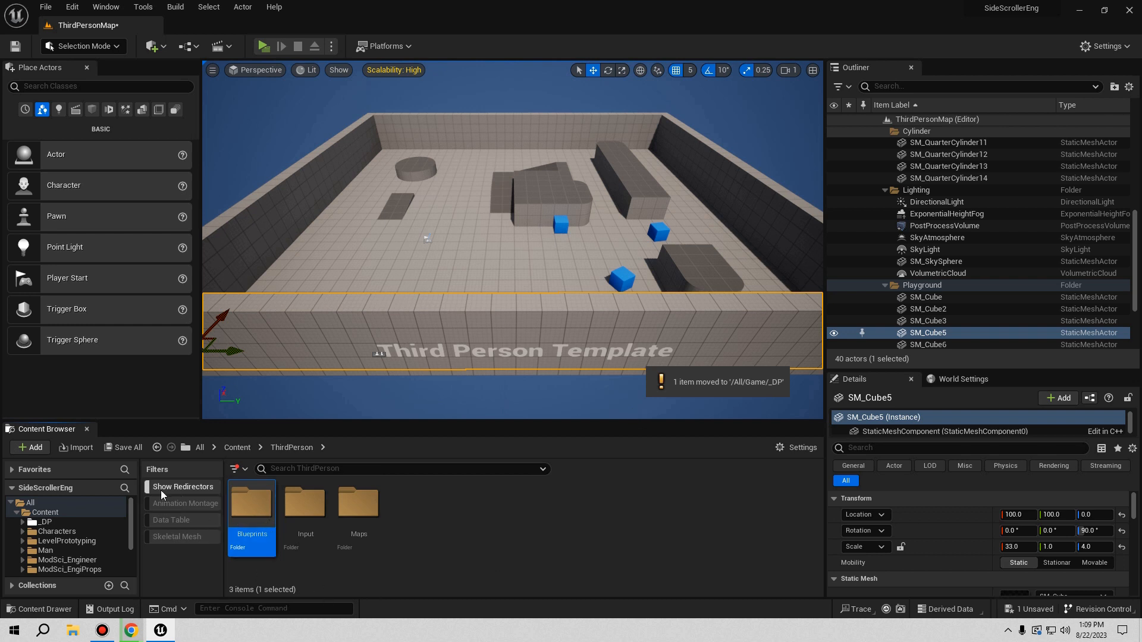
Check the Show Redirectors setting among the other content filters
right_click(170, 566)
mouse_move(221, 554)
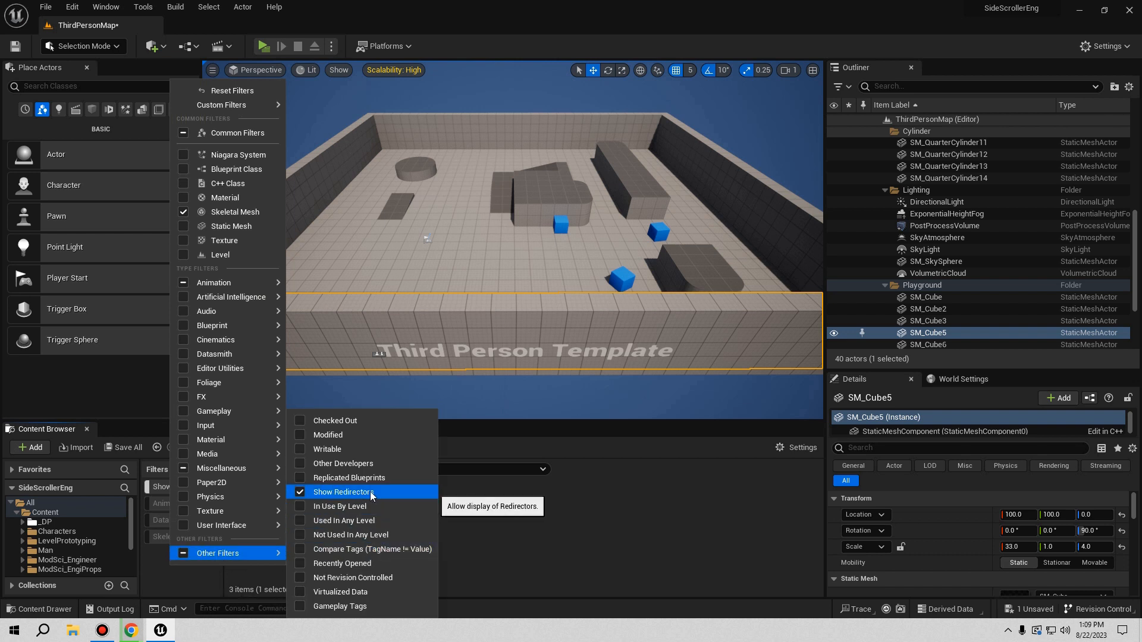
click(559, 540)
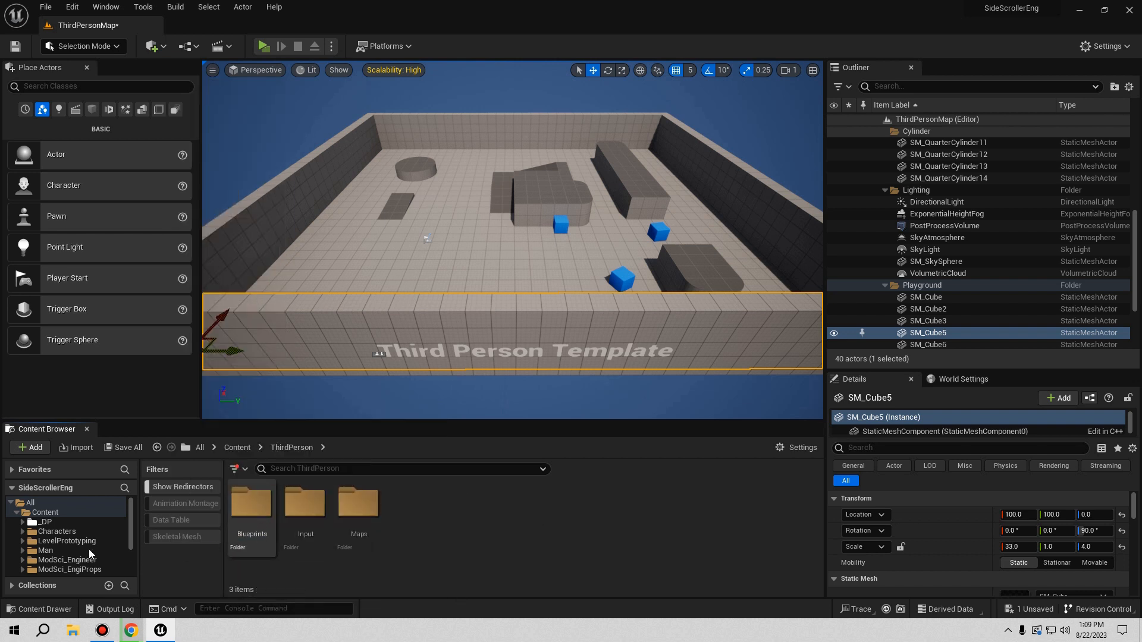
Fix up the redirectors in the ThirdPerson Blueprints folder and look inside the folder
double_click(253, 523)
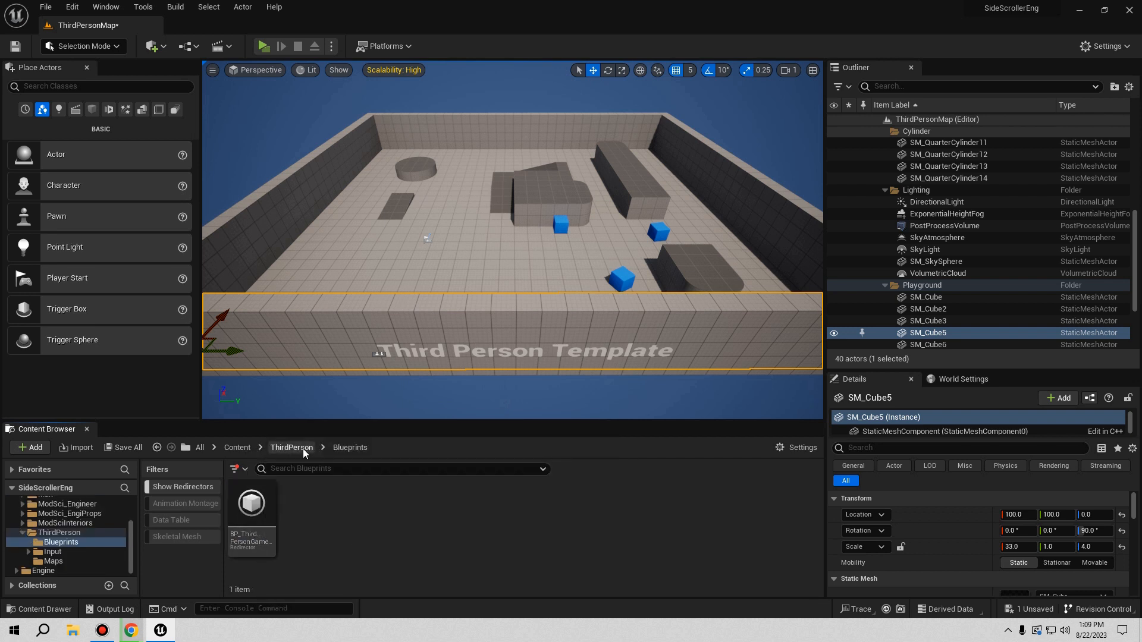
click(291, 448)
click(252, 517)
right_click(255, 523)
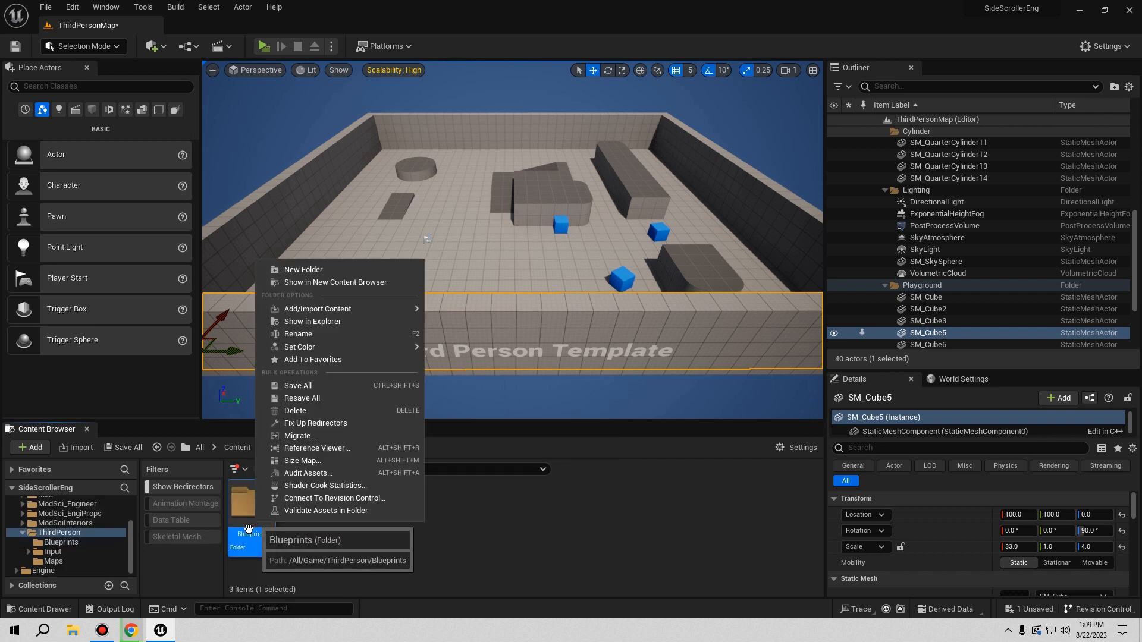
click(316, 426)
double_click(272, 535)
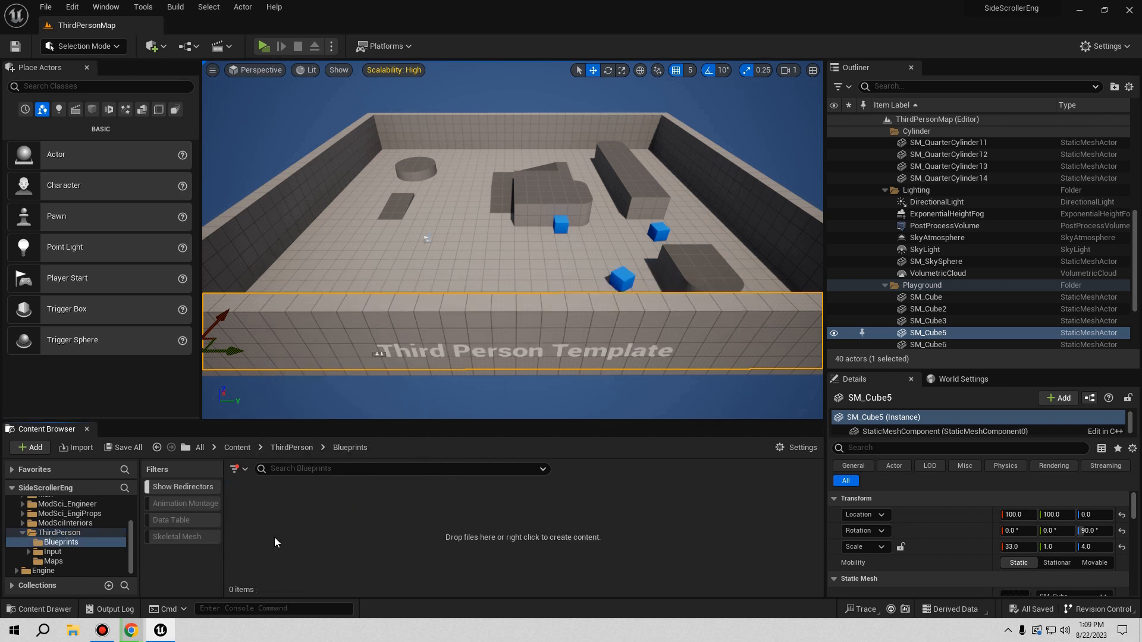
Delete the old Blueprints folder from ThirdPerson
click(300, 447)
click(264, 520)
key(Delete)
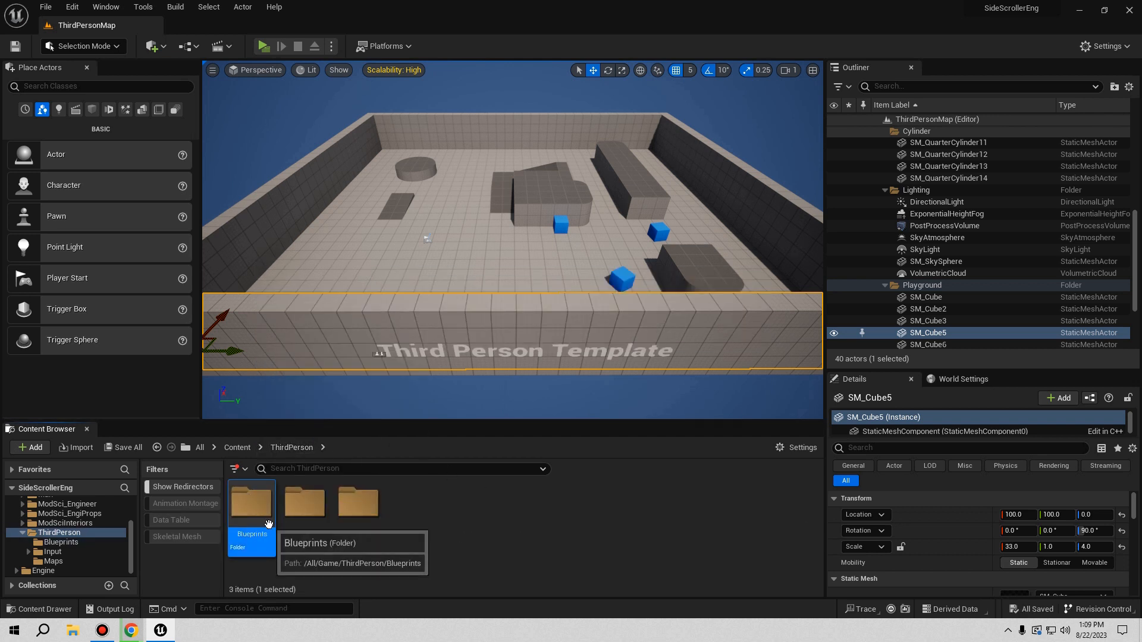
click(298, 552)
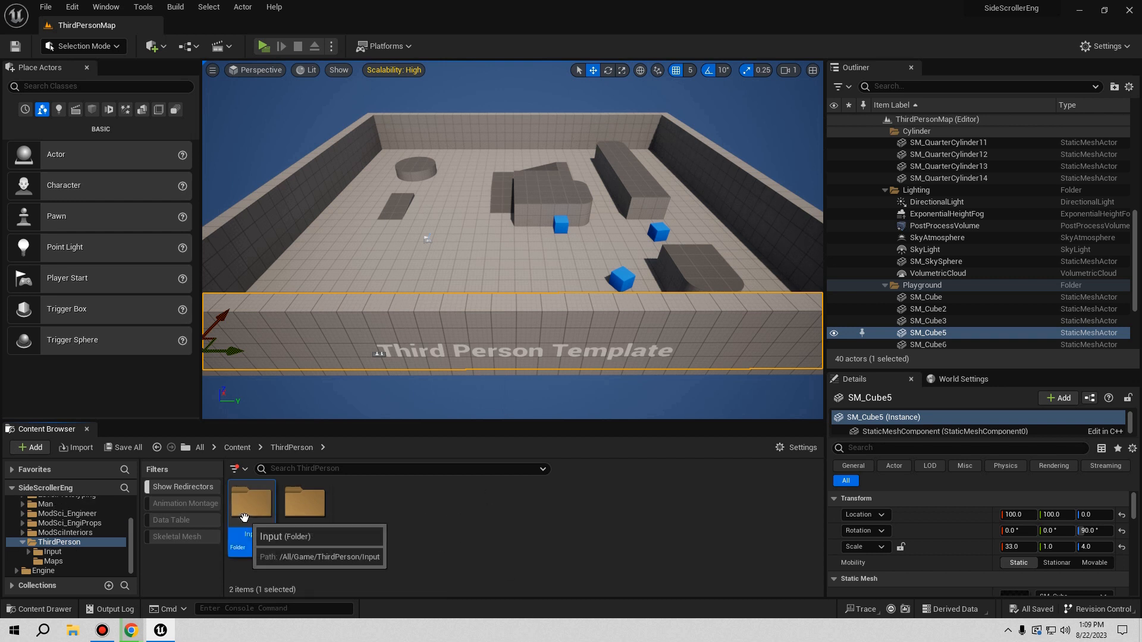
Move the Input folder from ThirdPerson into the _DP folder
double_click(261, 534)
click(291, 447)
drag(253, 515, 52, 522)
click(93, 547)
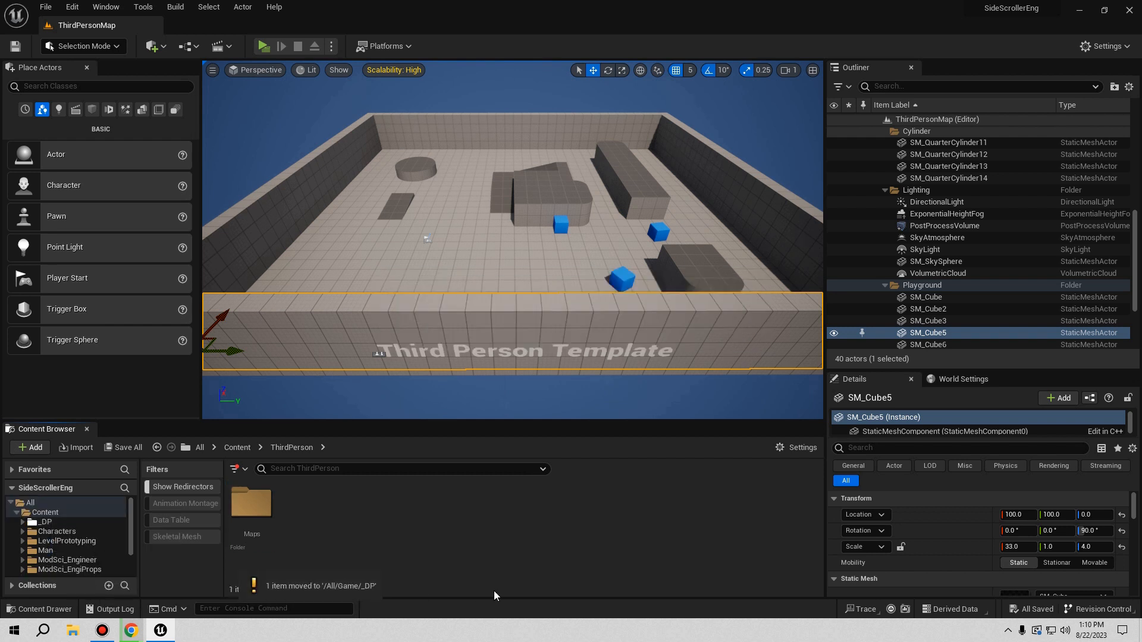
Look inside the ThirdPerson Maps folder, and create and open a folder named Maps inside _DP
double_click(252, 505)
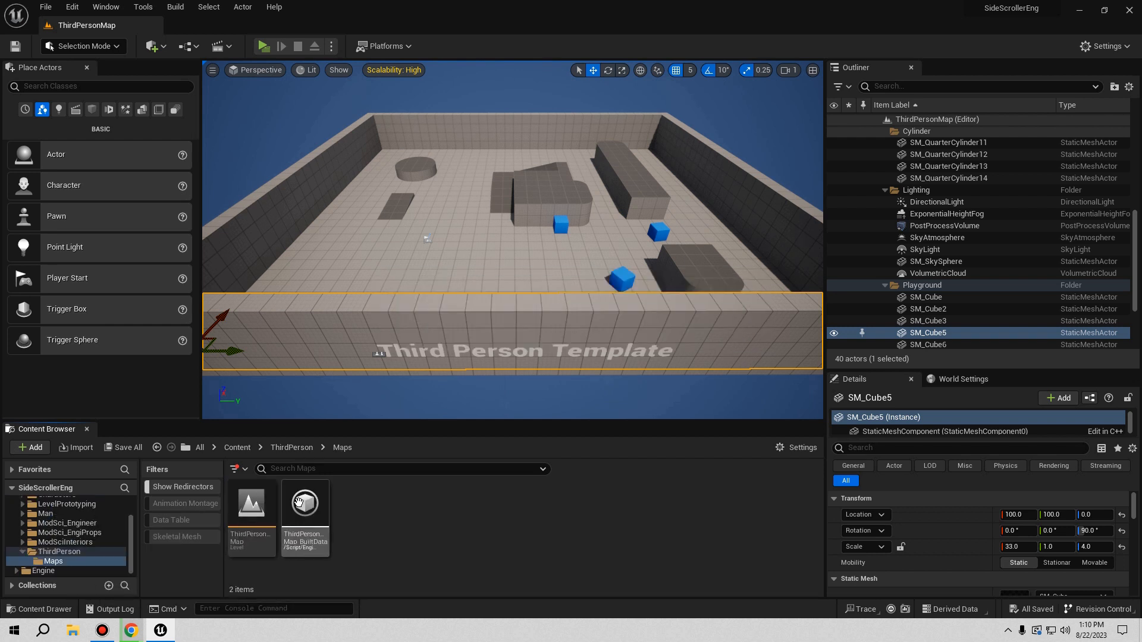
click(293, 448)
click(238, 450)
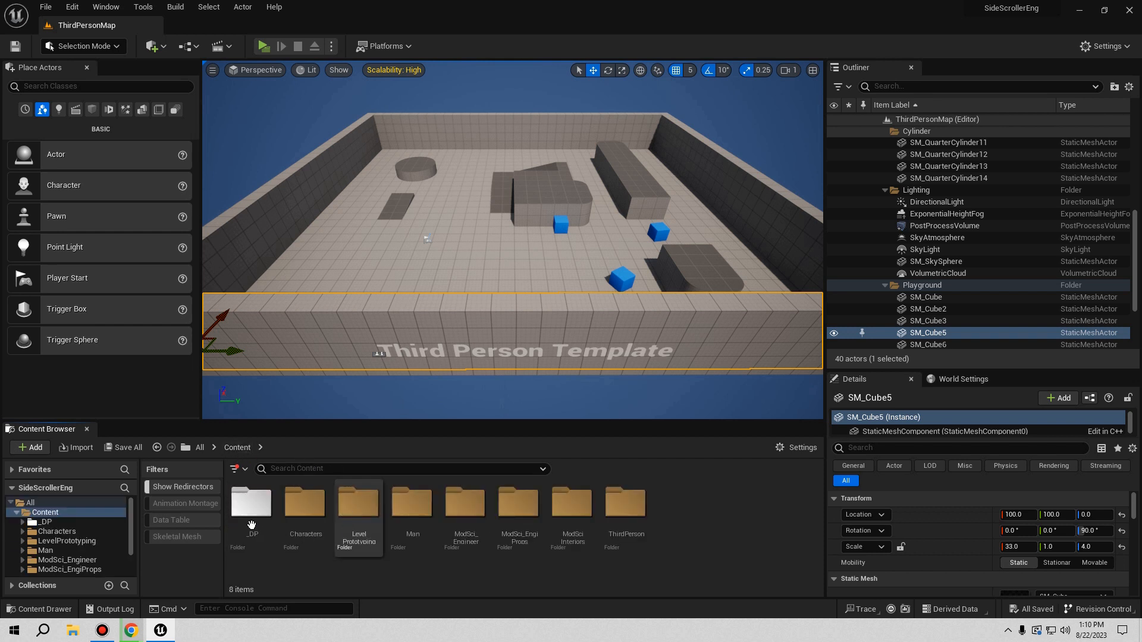
double_click(267, 535)
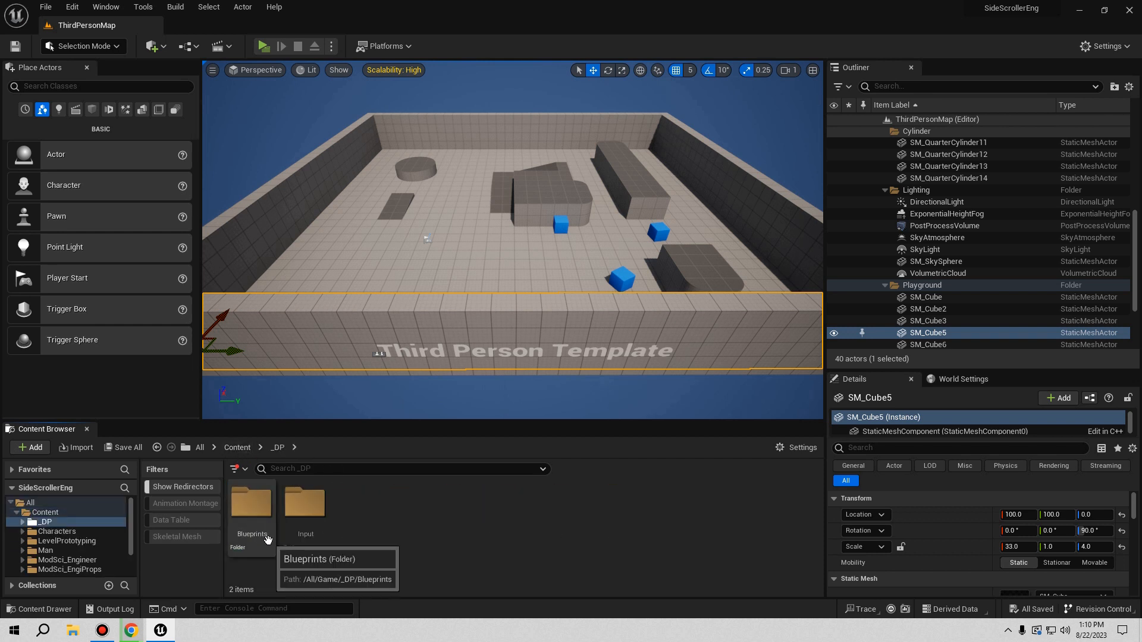
right_click(428, 534)
click(485, 160)
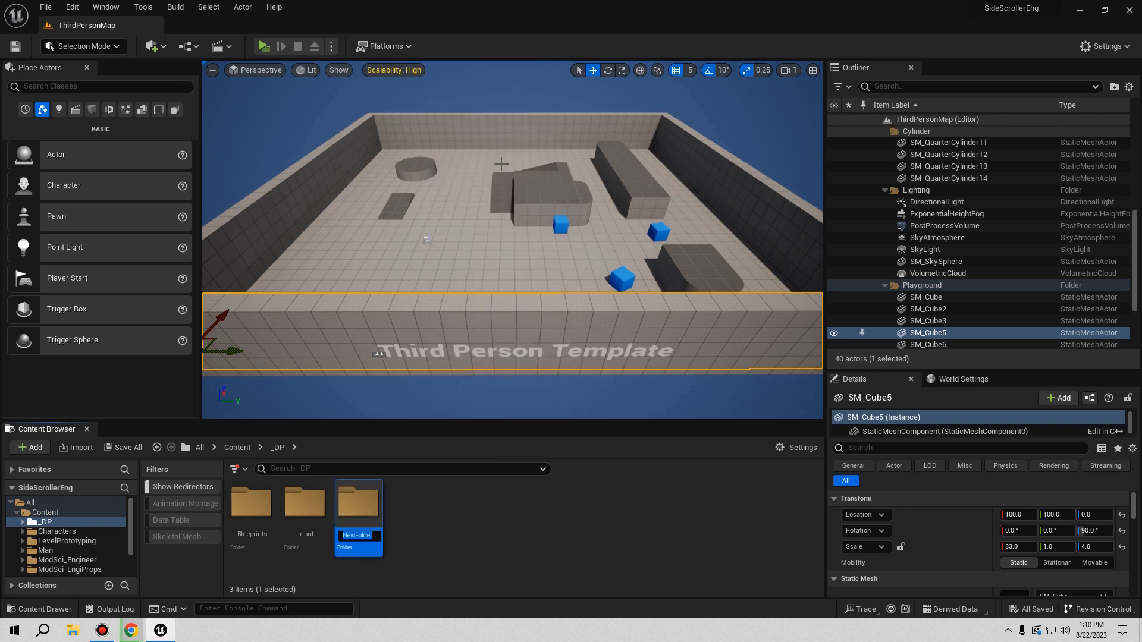
text(Mps)
key(BackSpace)
text(ps)
key(Return)
double_click(379, 531)
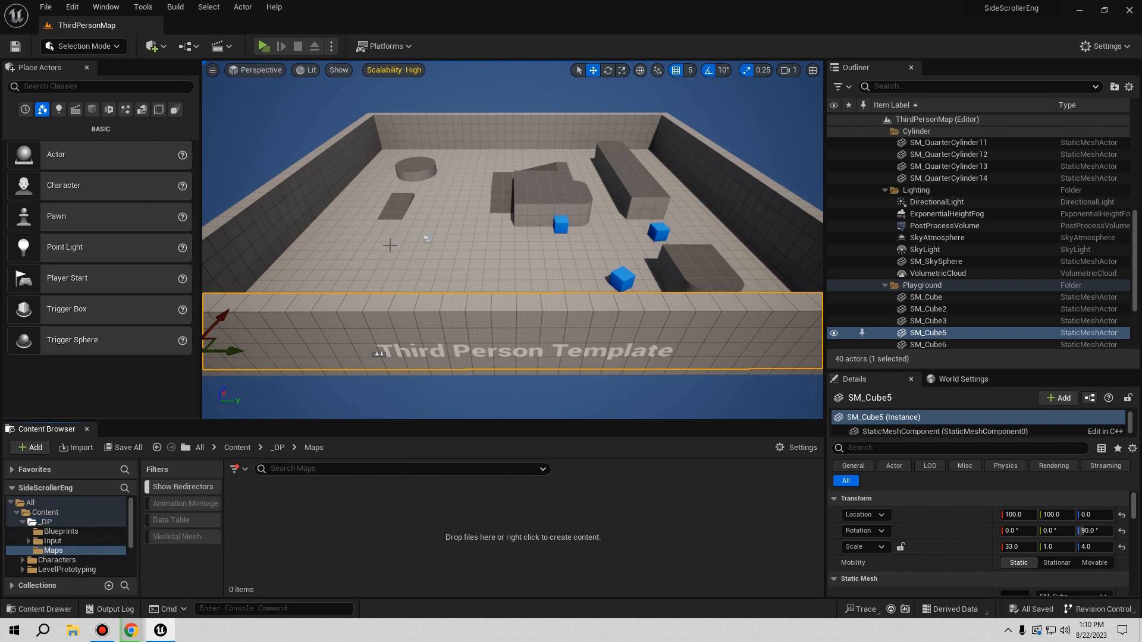
Create a new level from the Basic template
click(49, 9)
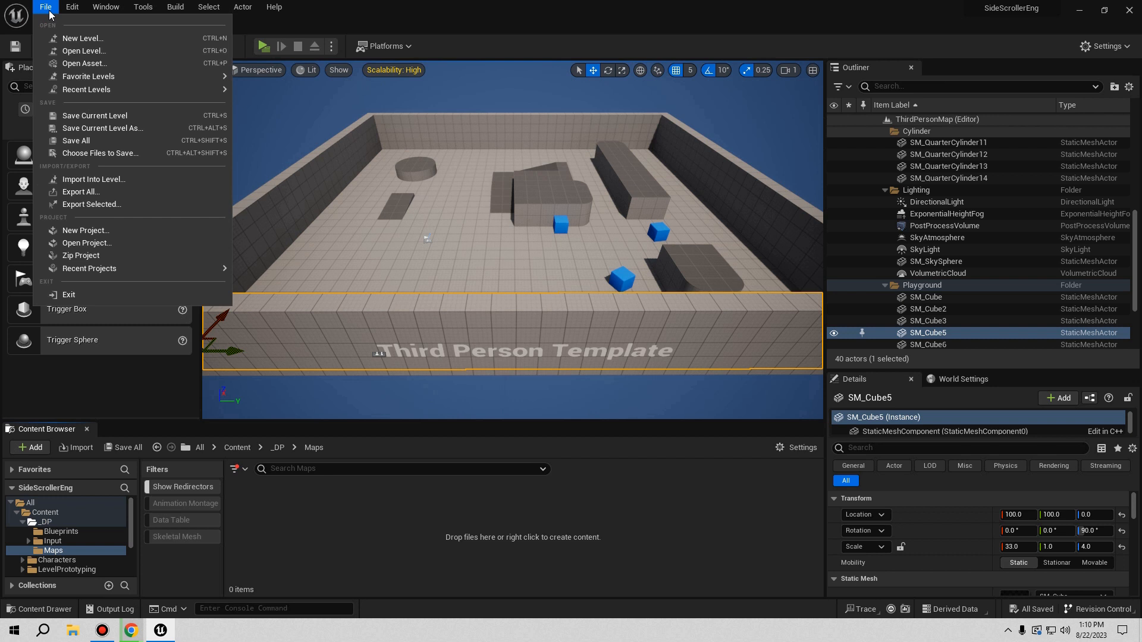
click(82, 38)
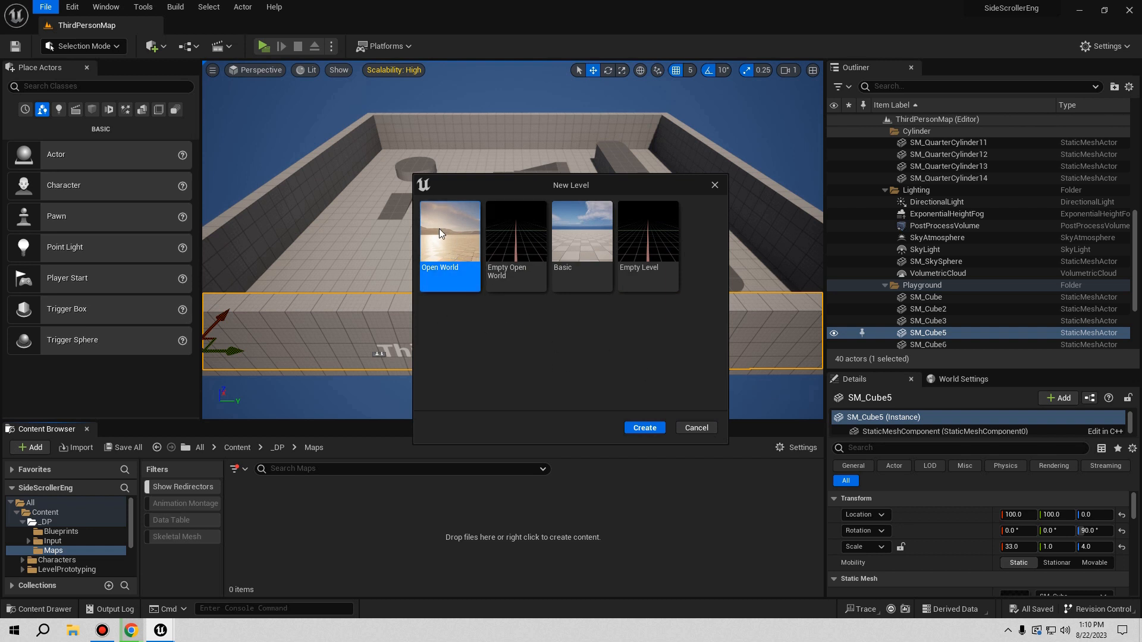
click(586, 252)
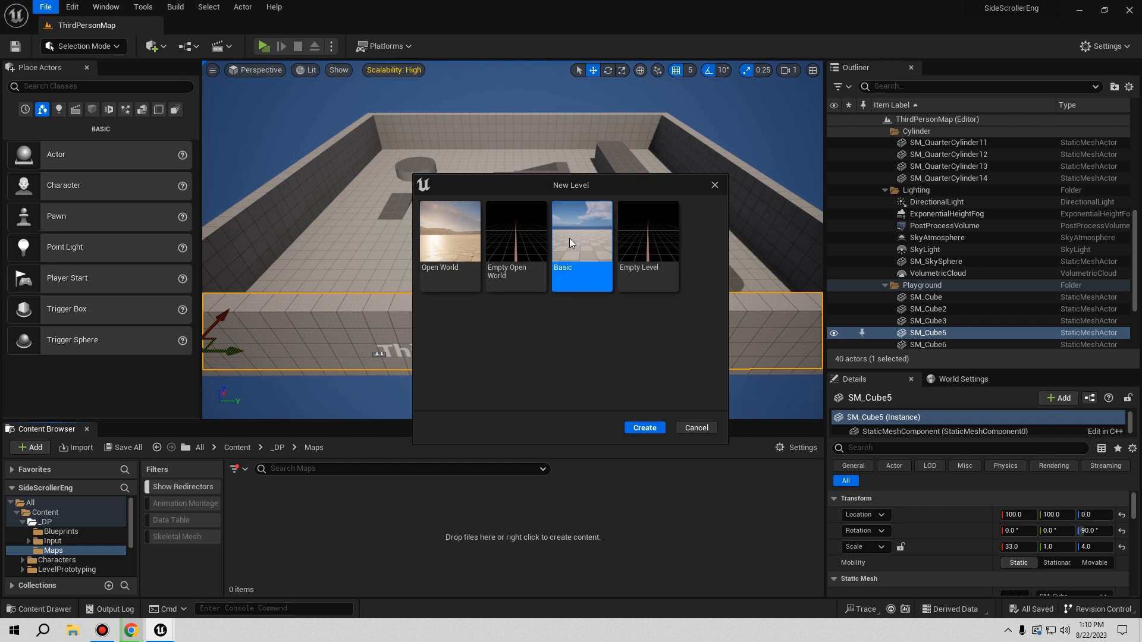
click(644, 428)
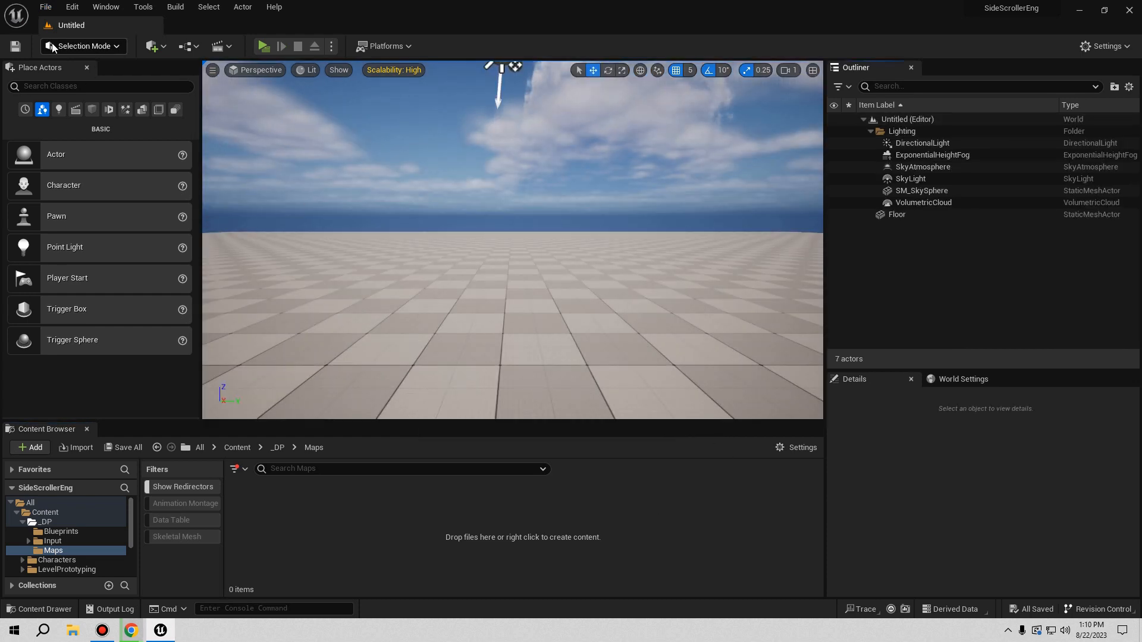
Save the new level as TestMap in the Maps folder of _DP
click(16, 46)
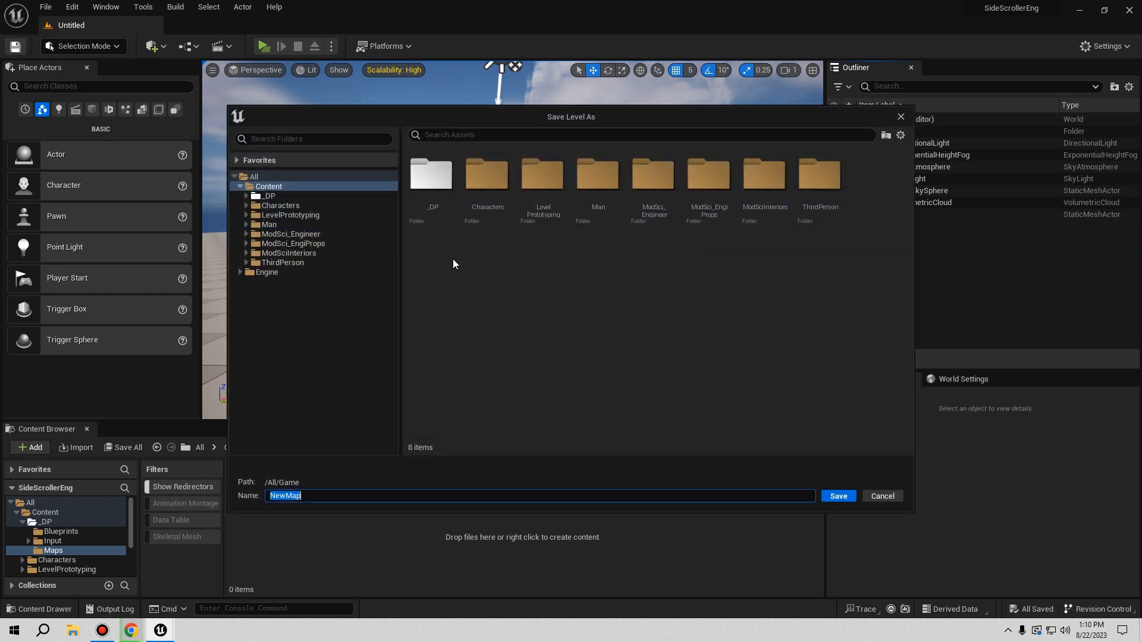
double_click(547, 194)
click(357, 495)
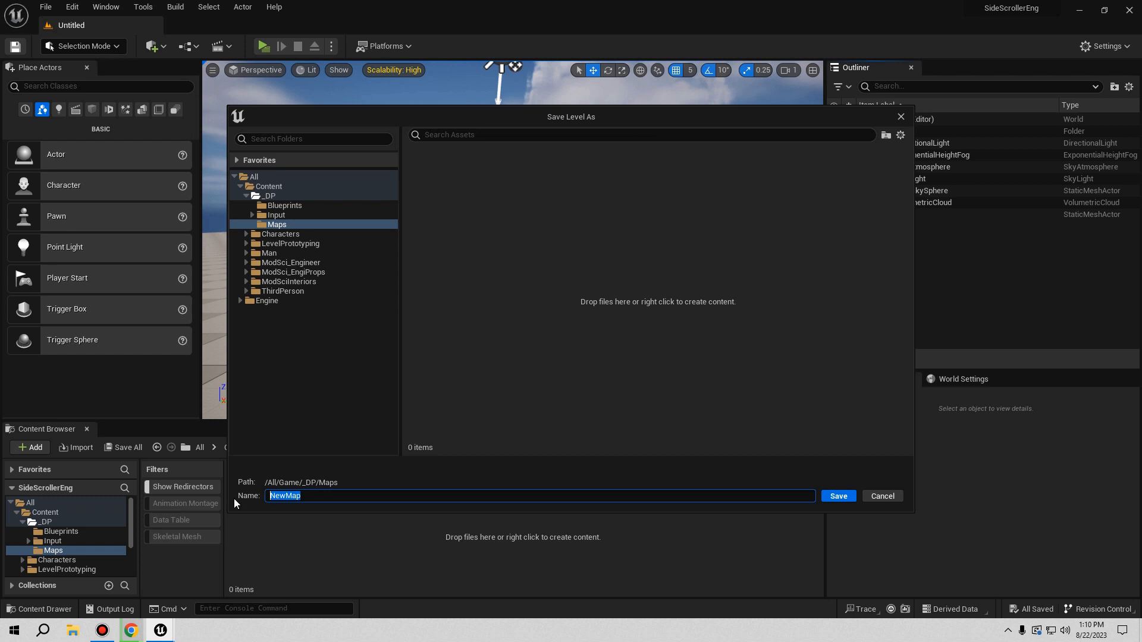
text(Te)
key(BackSpace)
key(BackSpace)
text(Test,)
key(BackSpace)
text(m)
key(BackSpace)
text(Map)
click(841, 503)
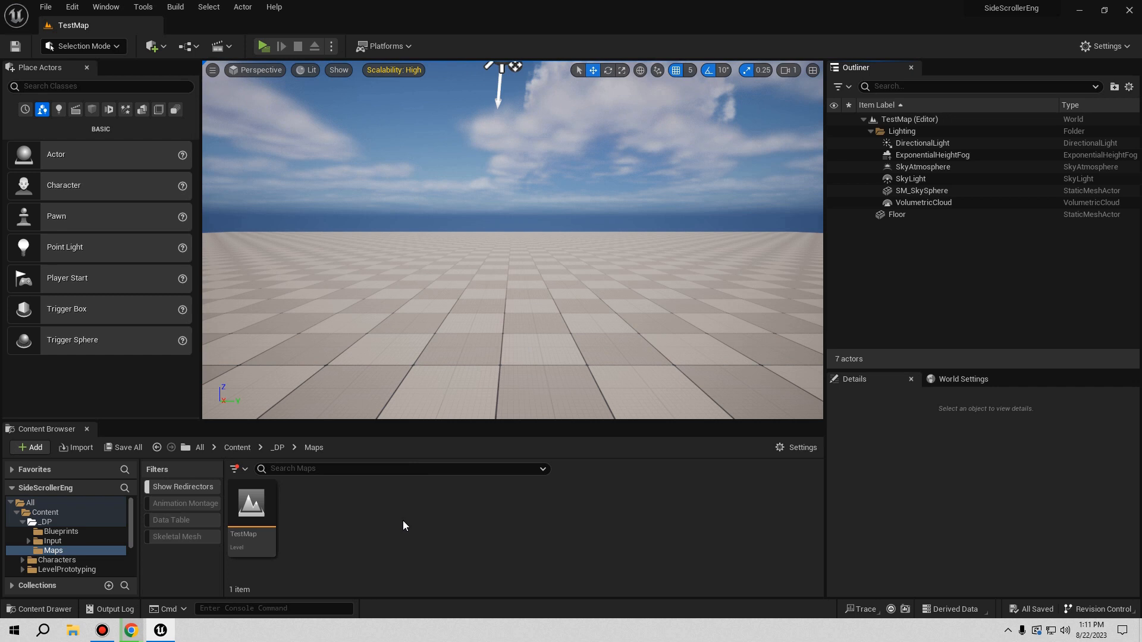
Delete the ThirdPerson folder from Content together with its ThirdPersonMap assets
click(280, 447)
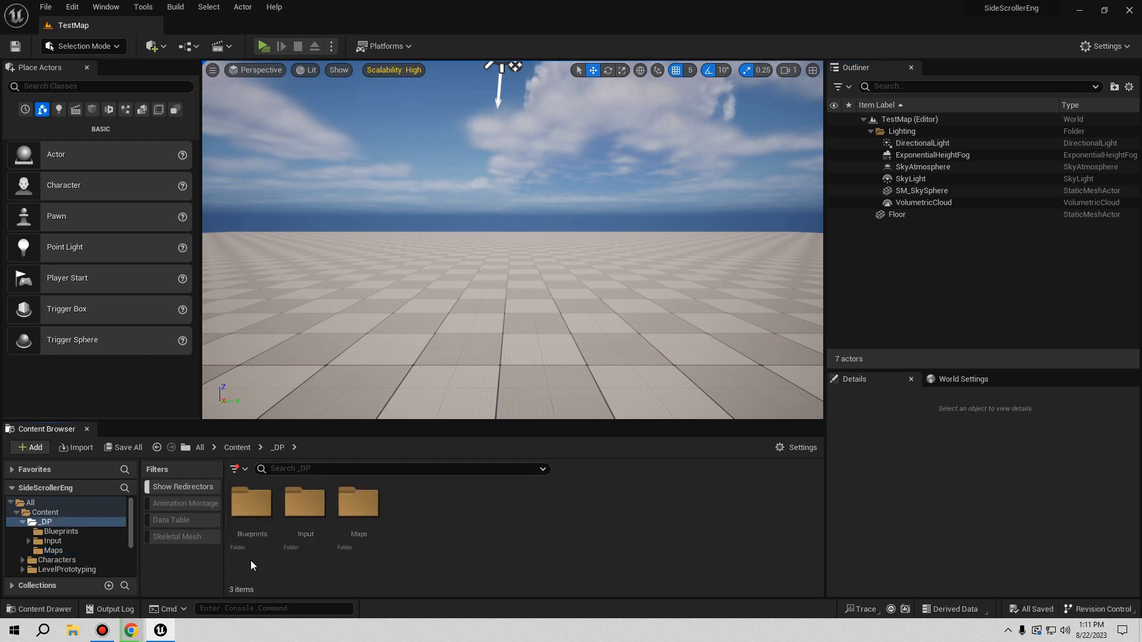
click(239, 448)
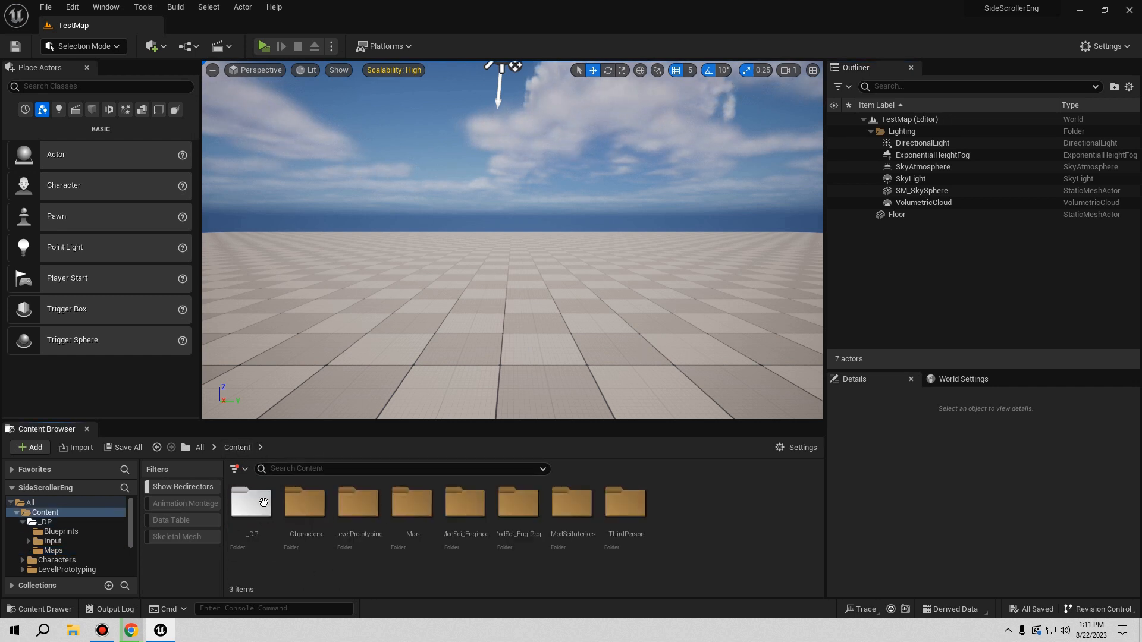
double_click(626, 517)
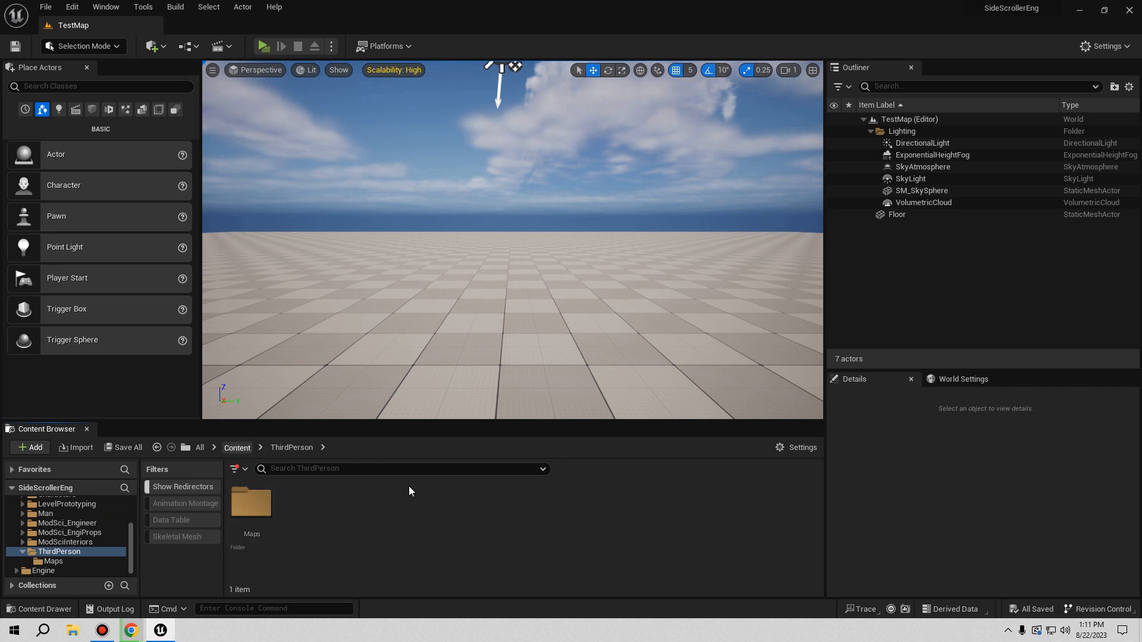
click(237, 447)
right_click(626, 521)
click(675, 415)
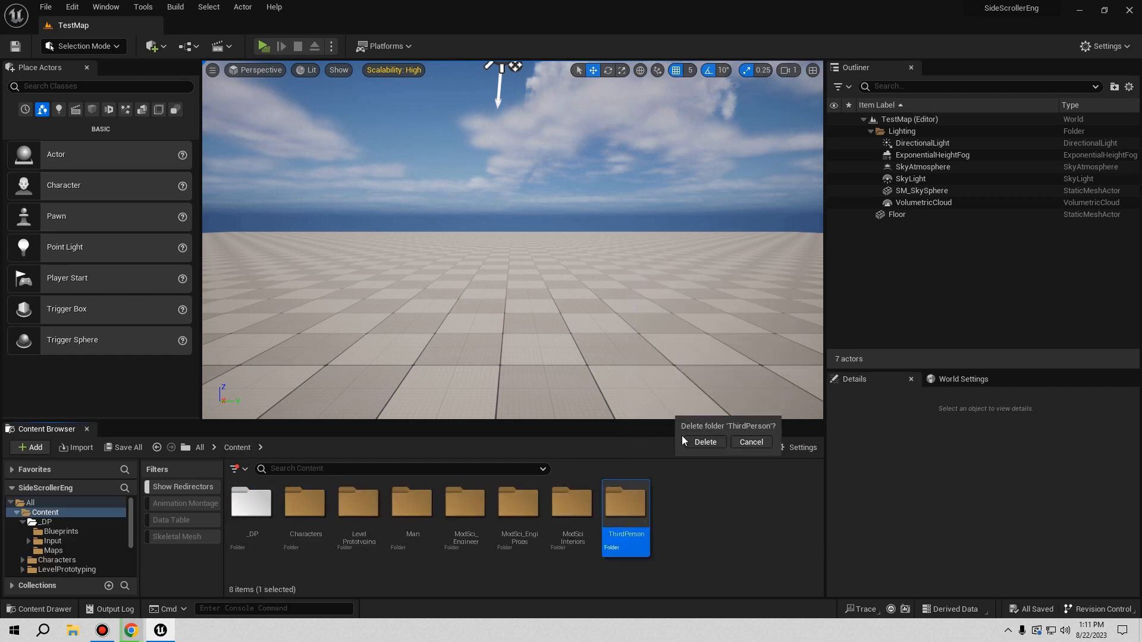
click(705, 443)
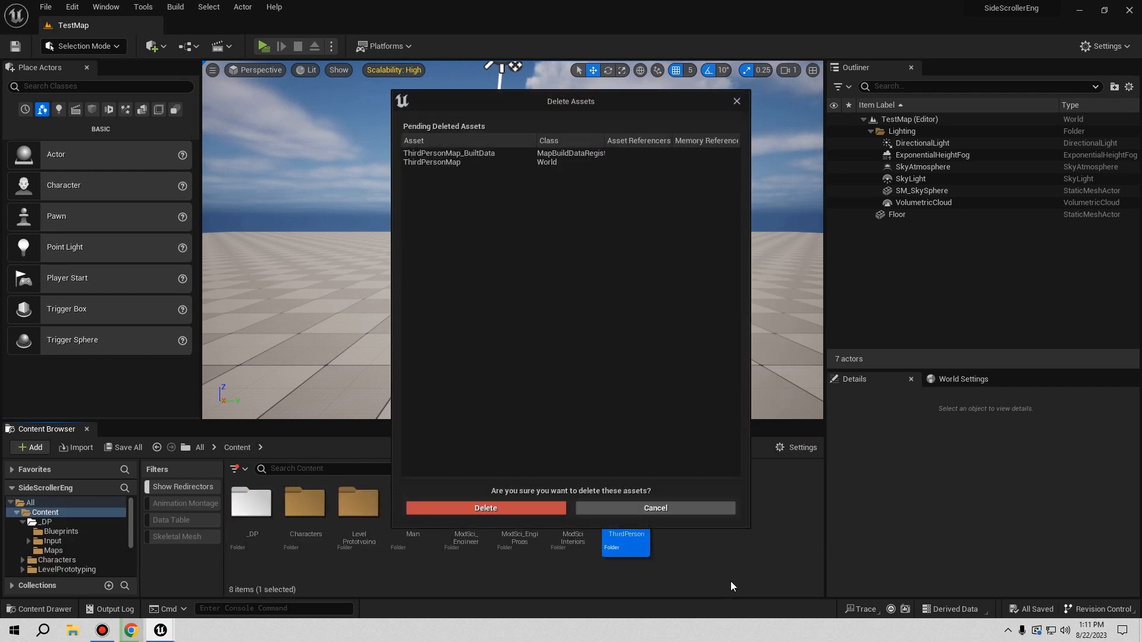
click(516, 506)
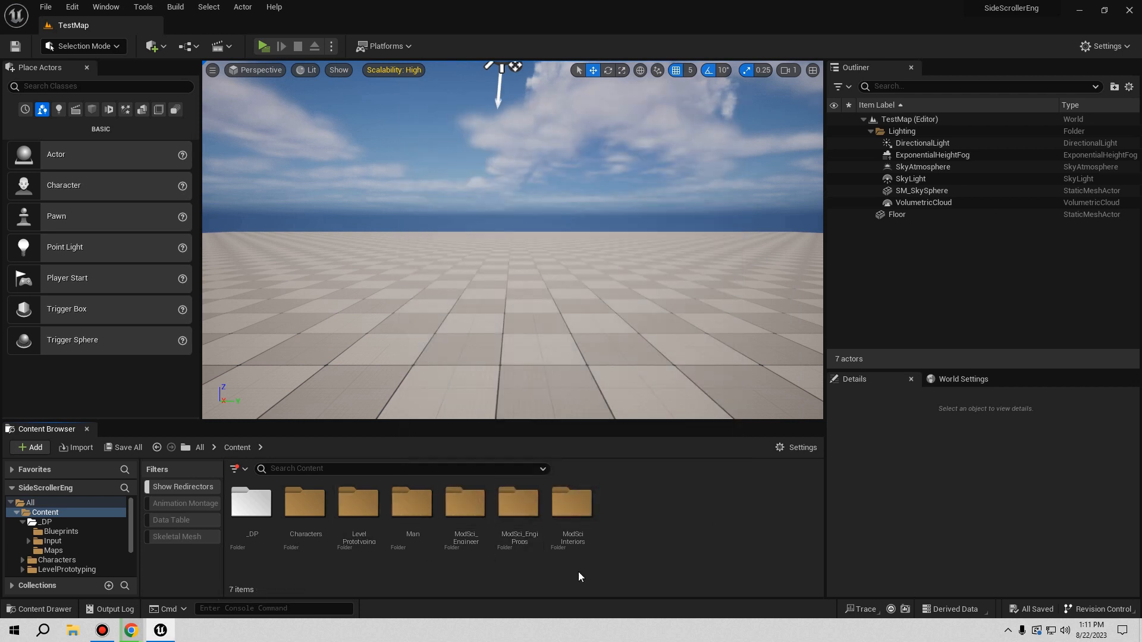
Open the ModSciInteriors folder, check its Blueprints folder and force delete that folder with its door blueprints
double_click(576, 510)
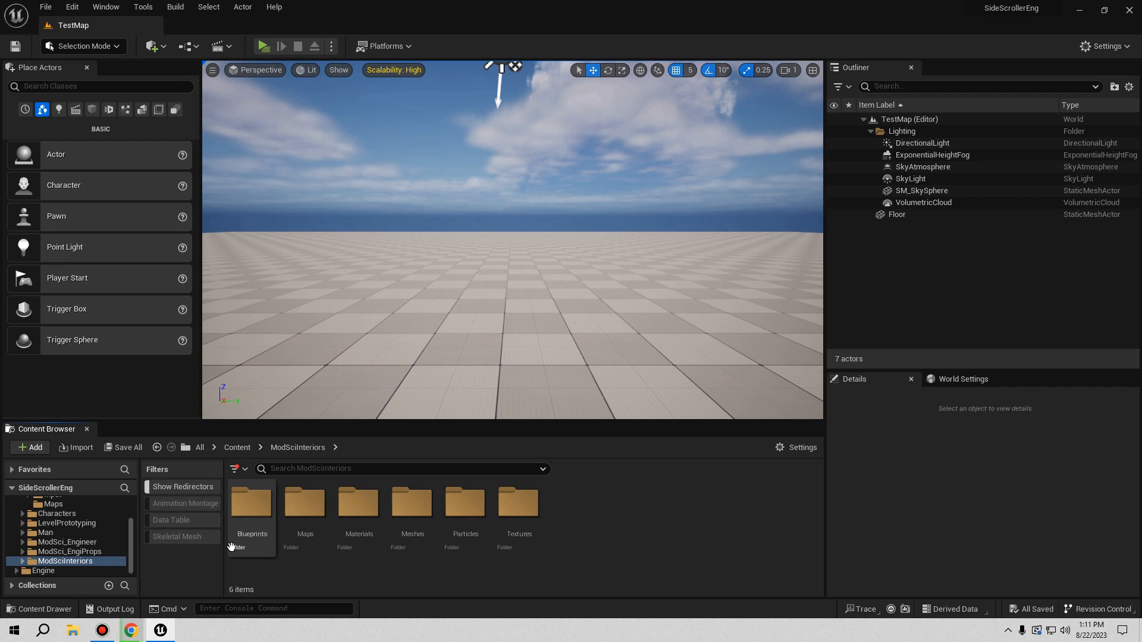
double_click(253, 516)
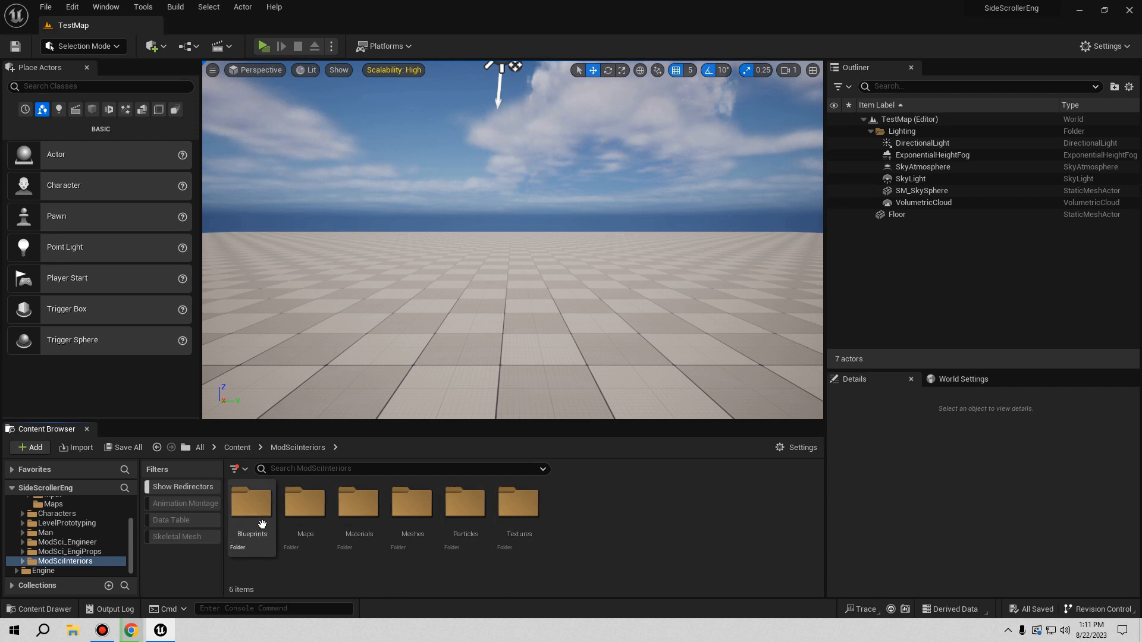
click(300, 447)
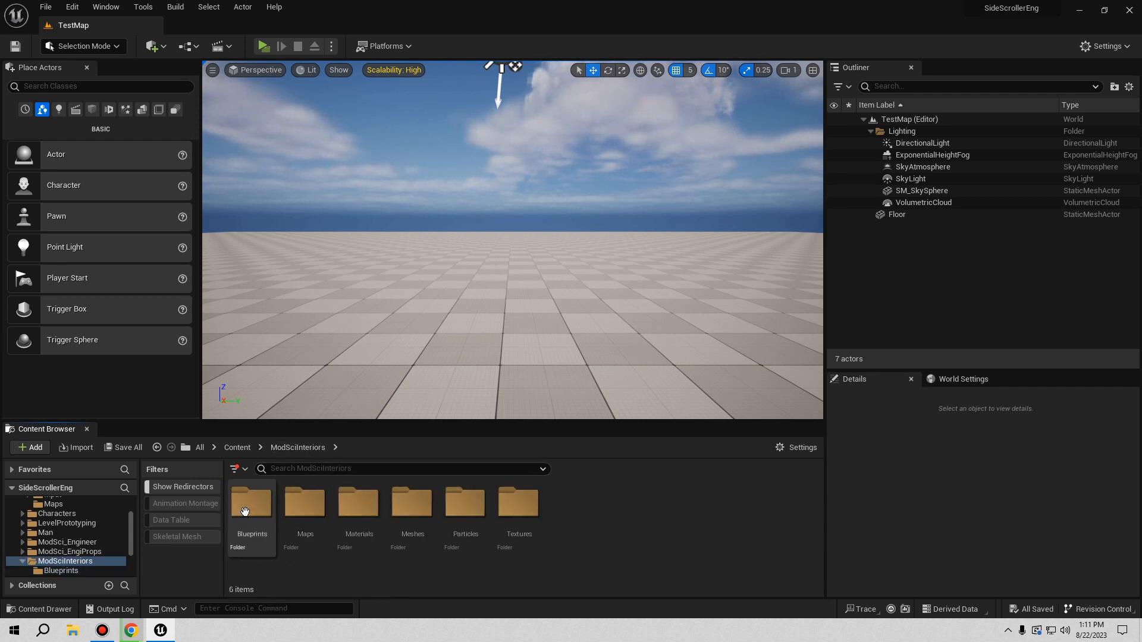
right_click(256, 516)
click(287, 402)
click(311, 423)
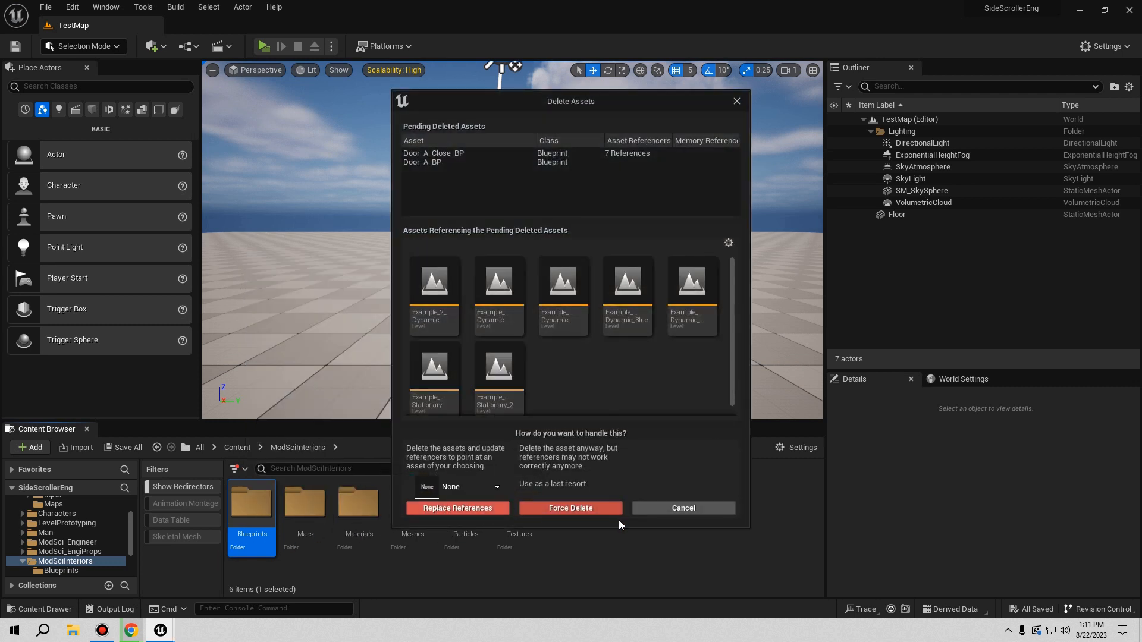
click(569, 509)
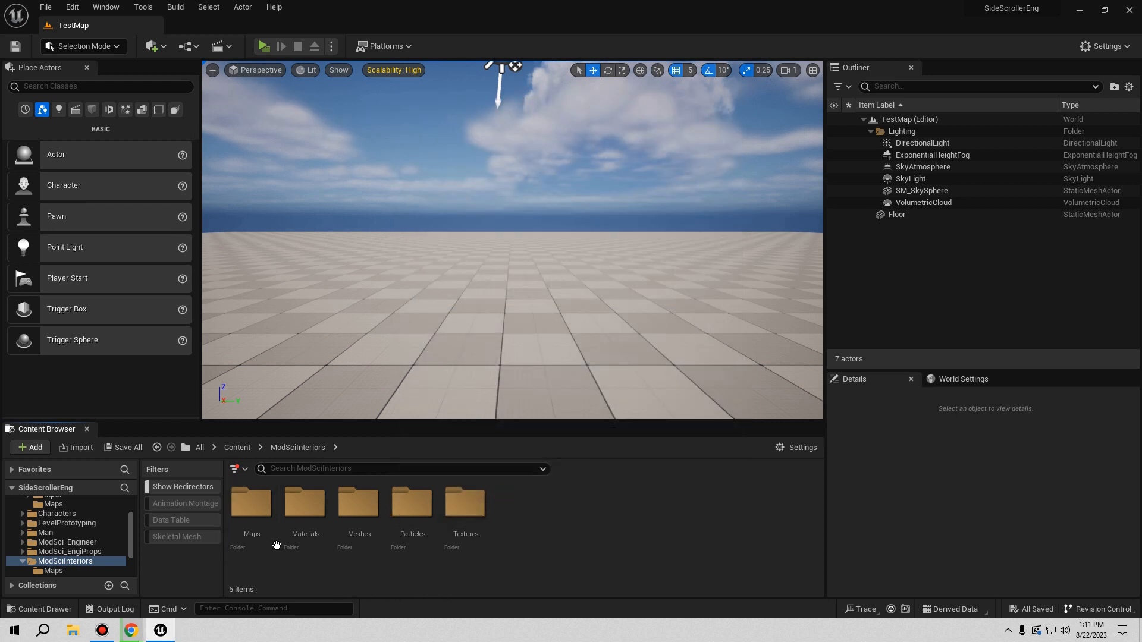
Check the Maps folder in ModSciInteriors and delete it together with its example map assets
double_click(276, 545)
click(299, 448)
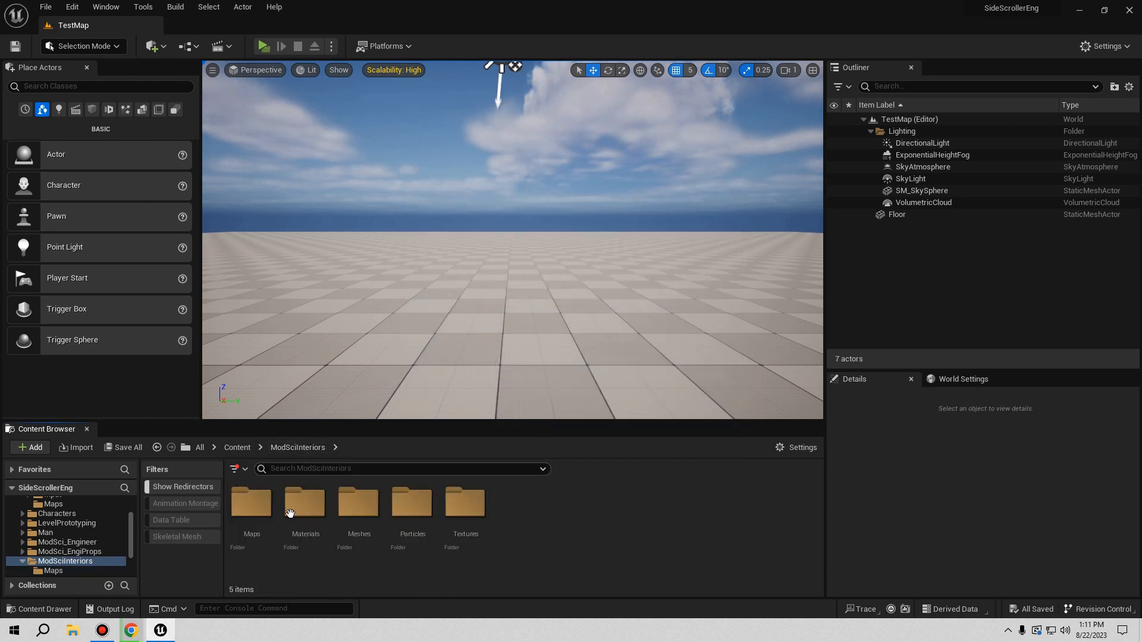
click(252, 506)
right_click(252, 517)
click(303, 403)
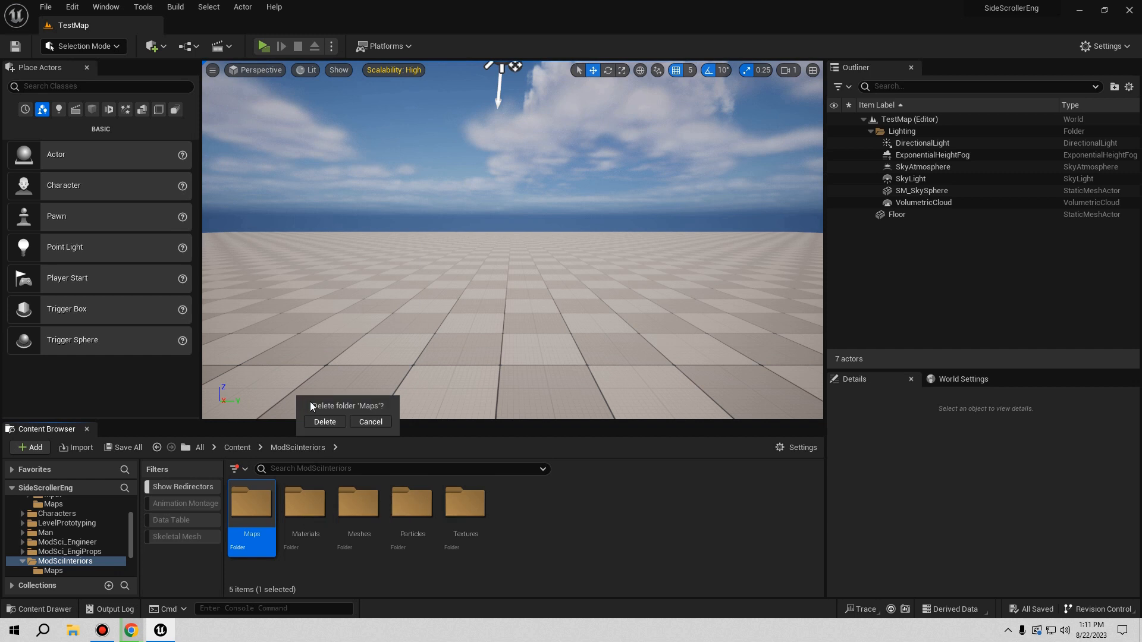
click(326, 424)
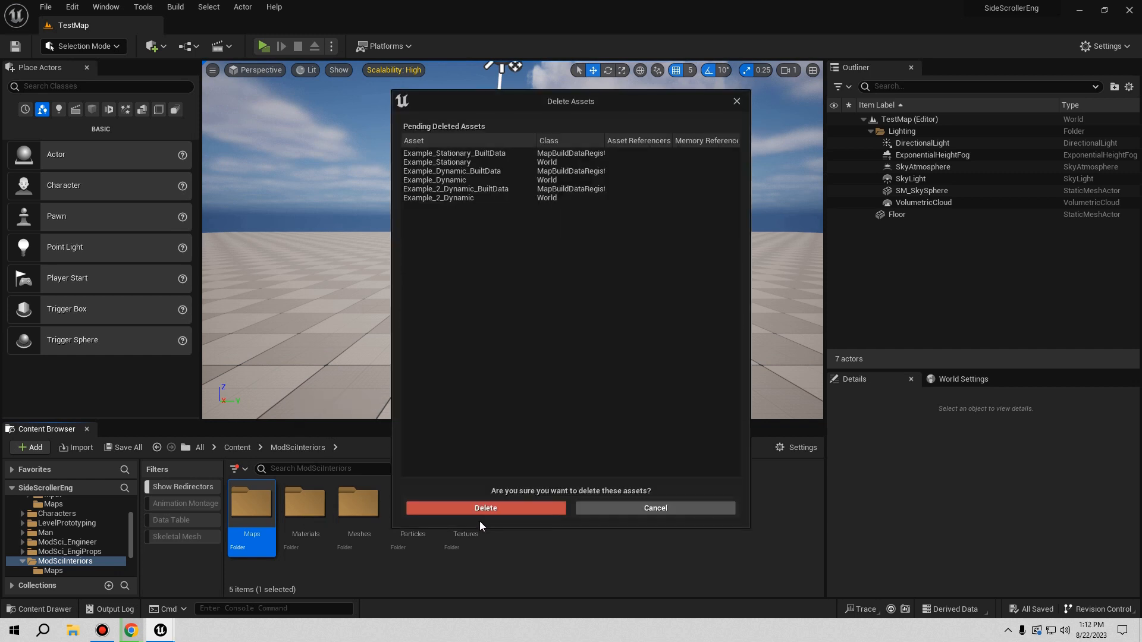
click(540, 508)
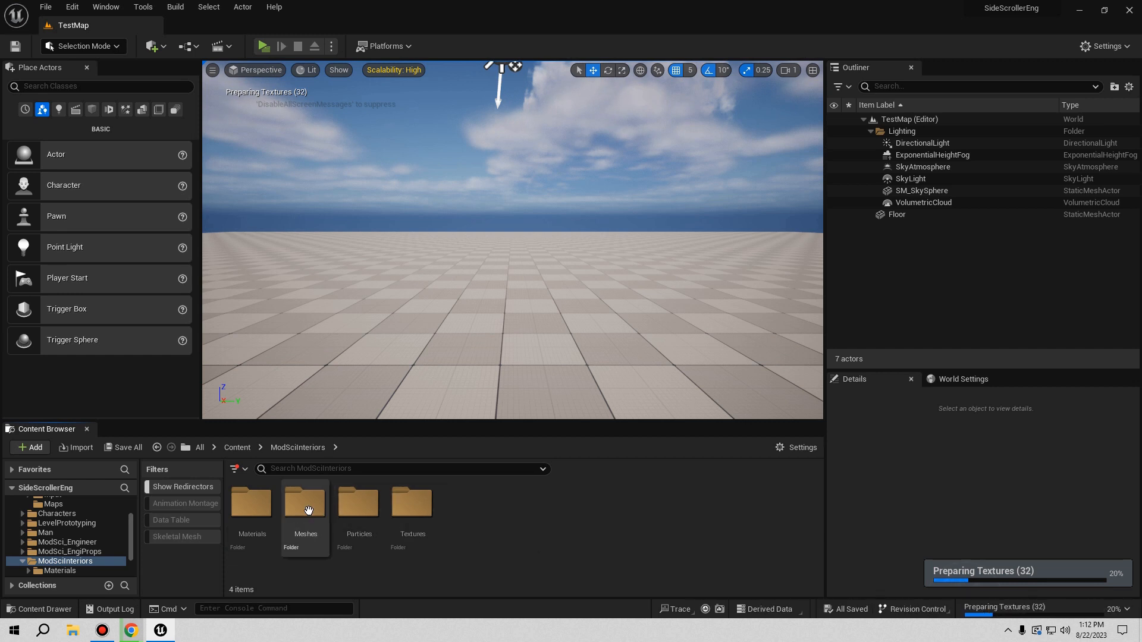
Delete the Maps folder from ModSci_EngiProps together with the IndividualTemp and IndividualTemp_2 maps
click(239, 447)
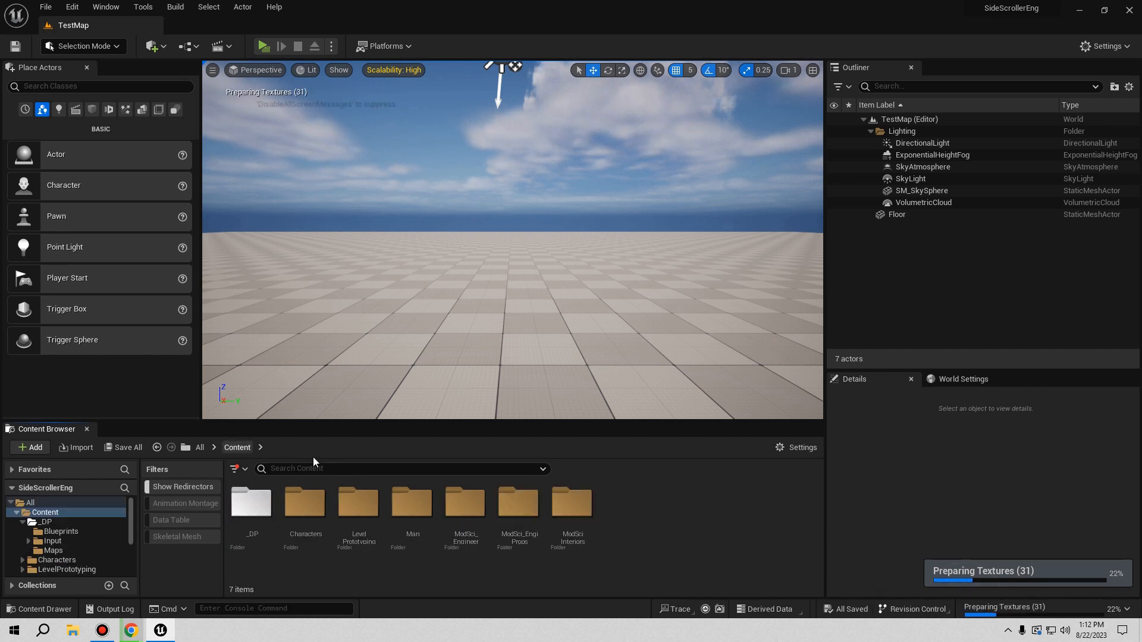
double_click(536, 515)
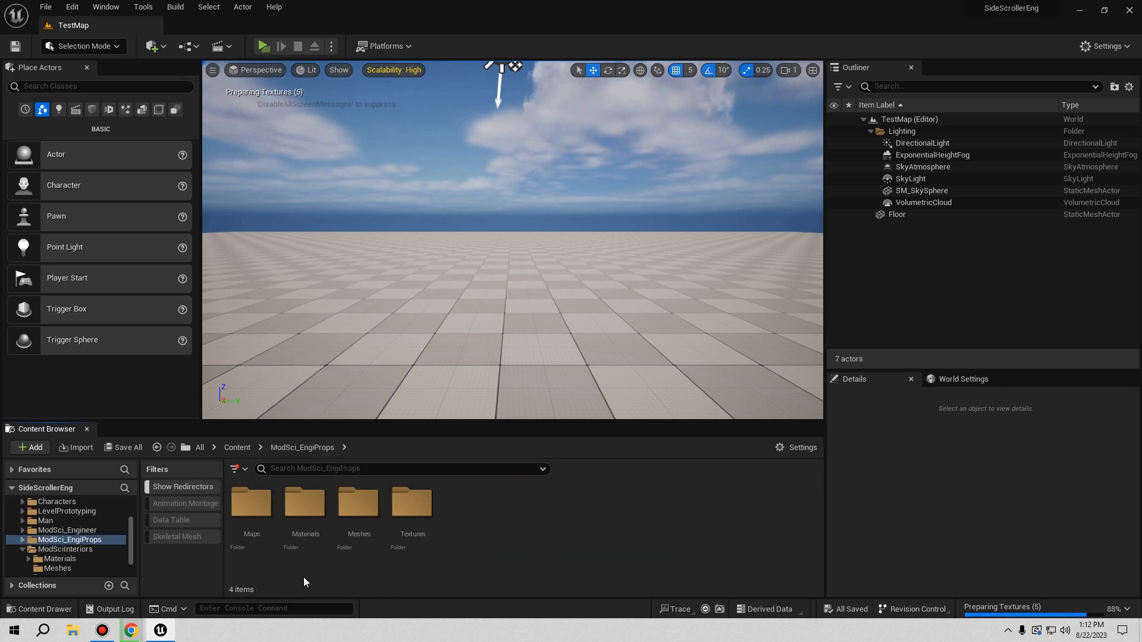
right_click(250, 521)
click(324, 438)
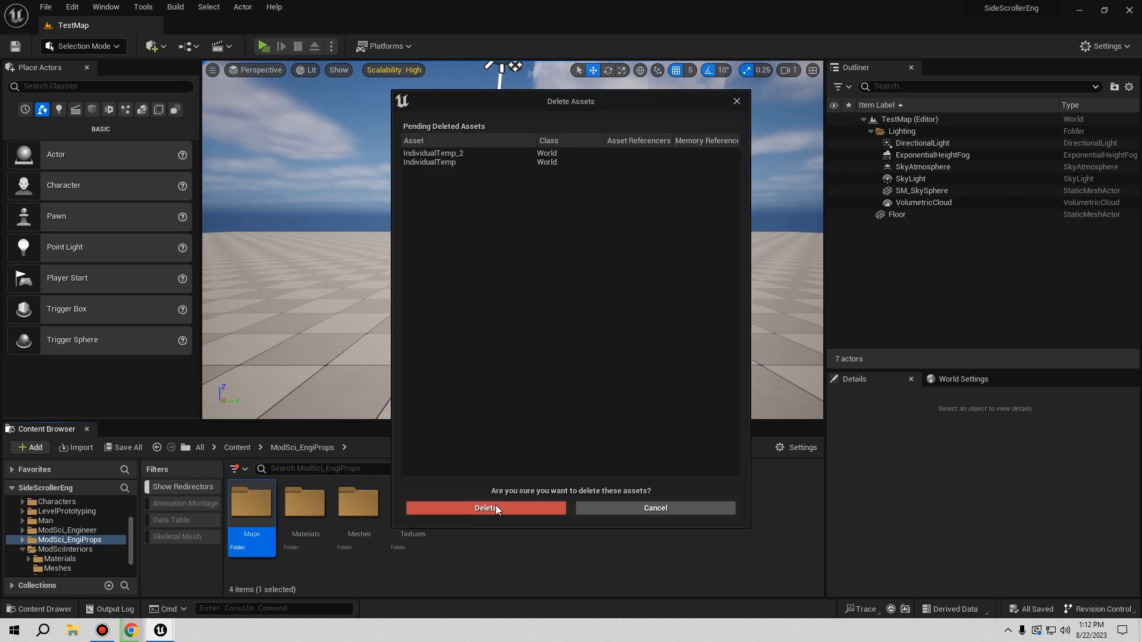
click(499, 507)
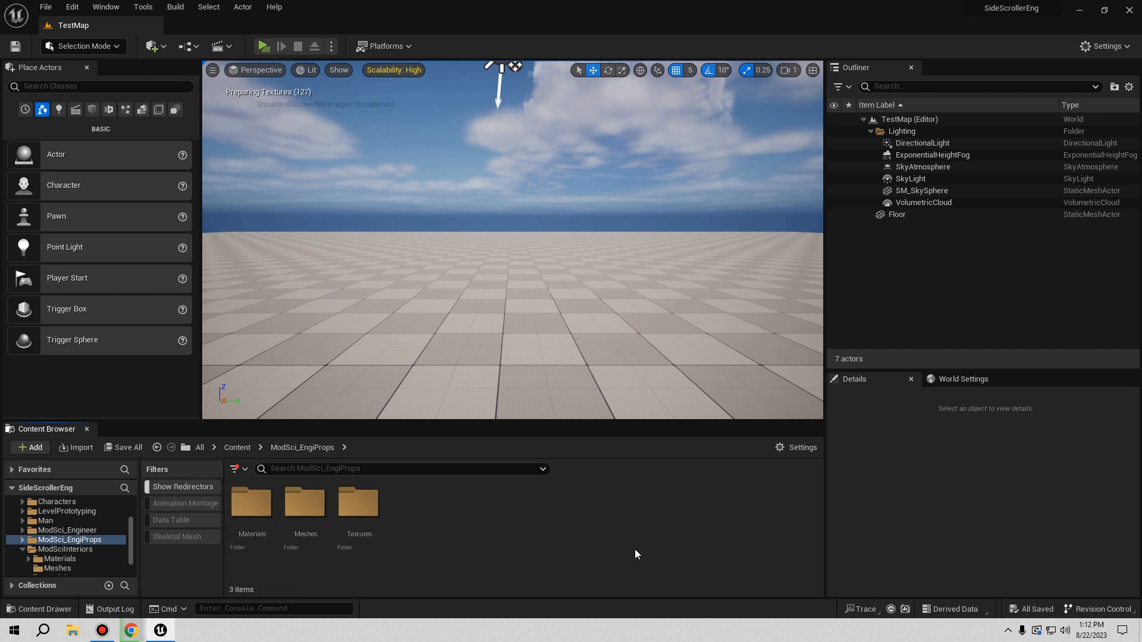
Open the ModSci_Engineer folder and force delete its Blueprints folder with the Door_A_BP and Door_A_Close_BP assets
click(242, 448)
double_click(472, 518)
double_click(251, 503)
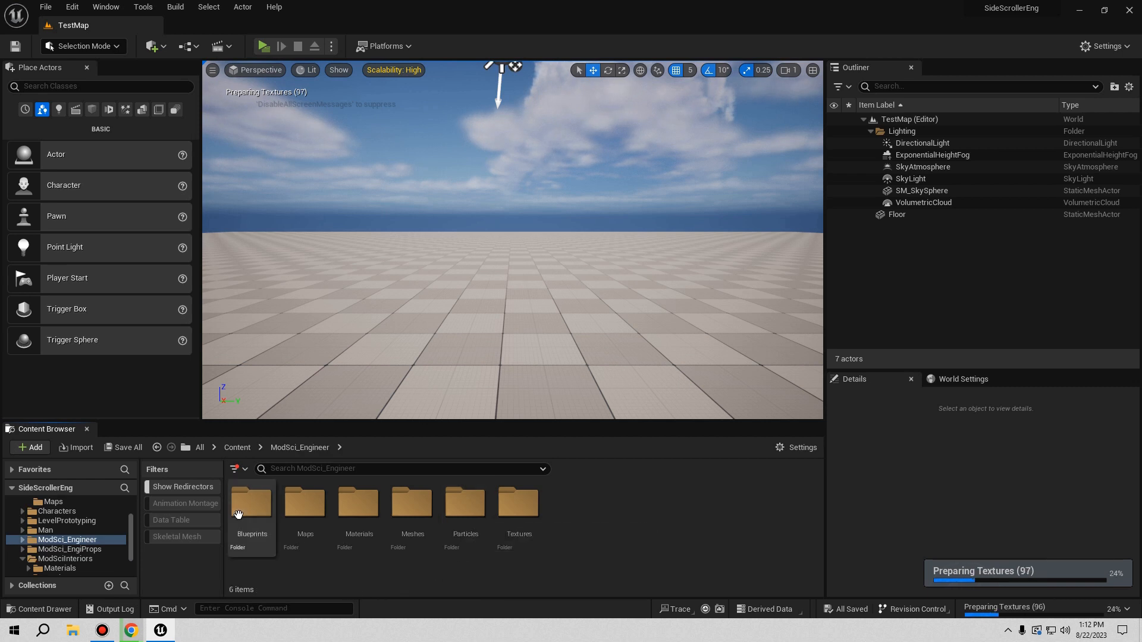
click(308, 451)
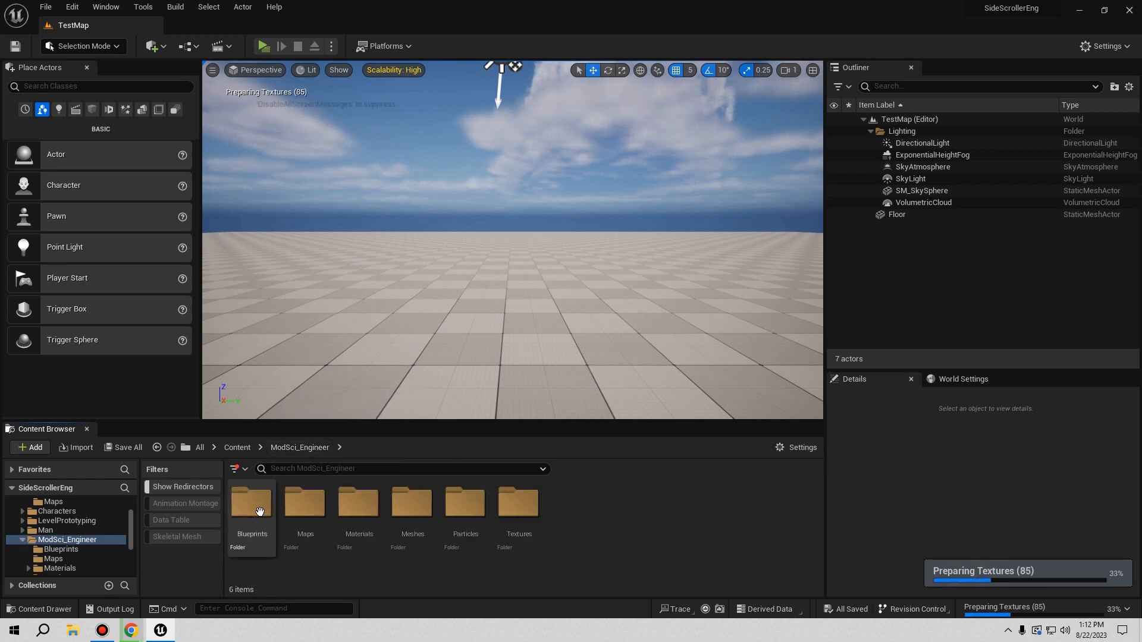
right_click(256, 510)
click(299, 400)
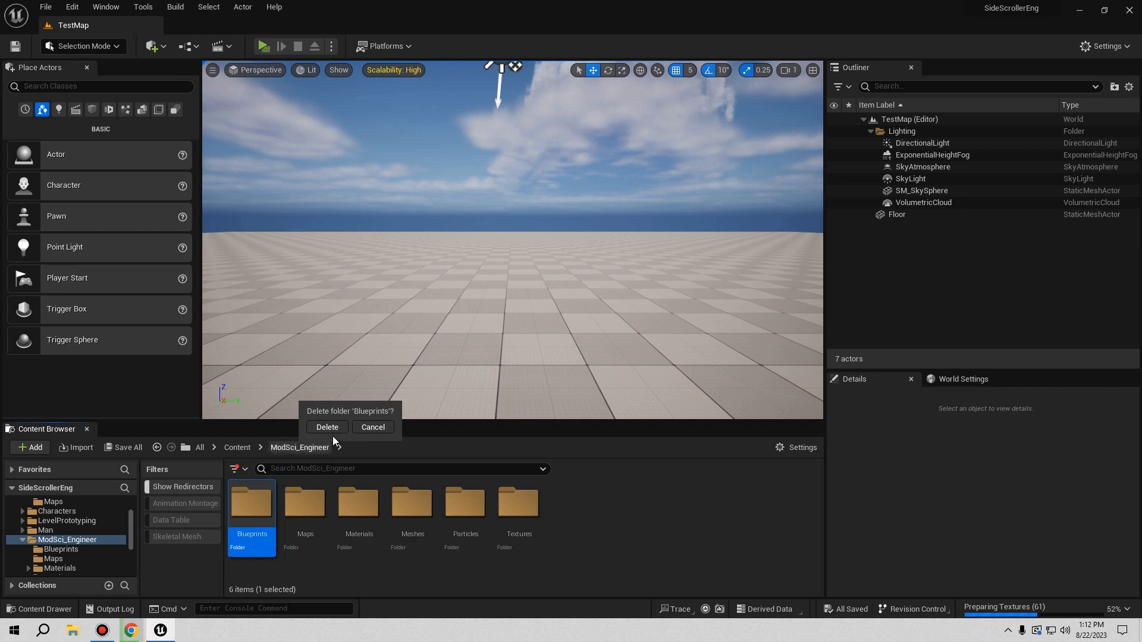
click(332, 430)
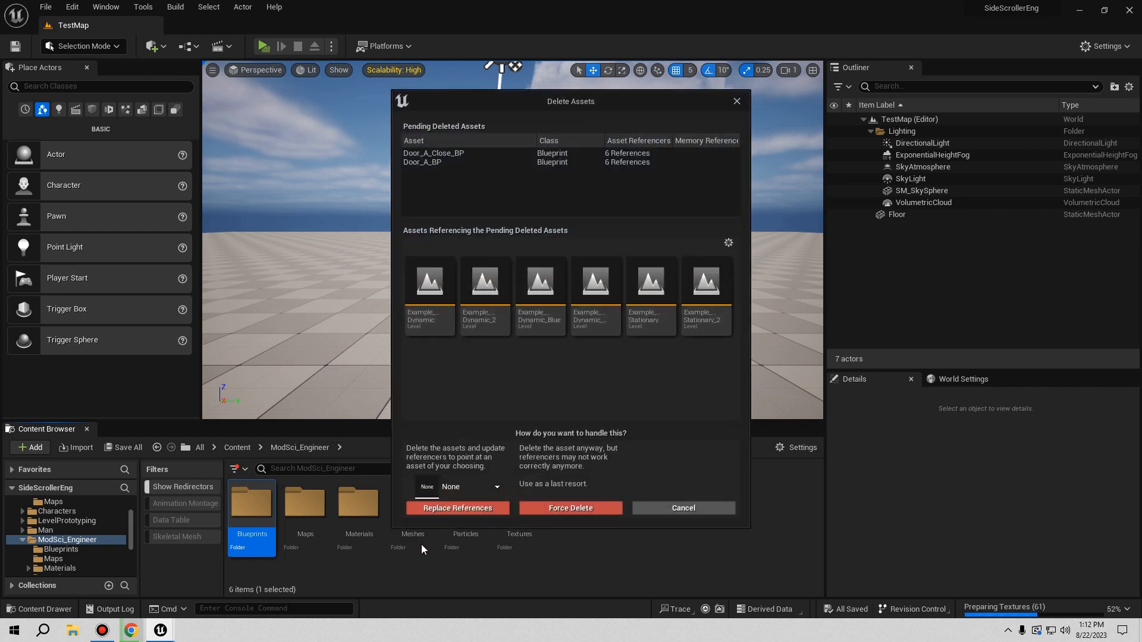
click(572, 508)
Delete the Maps folder from ModSci_Engineer together with its overview and example maps
click(252, 508)
right_click(251, 508)
click(281, 403)
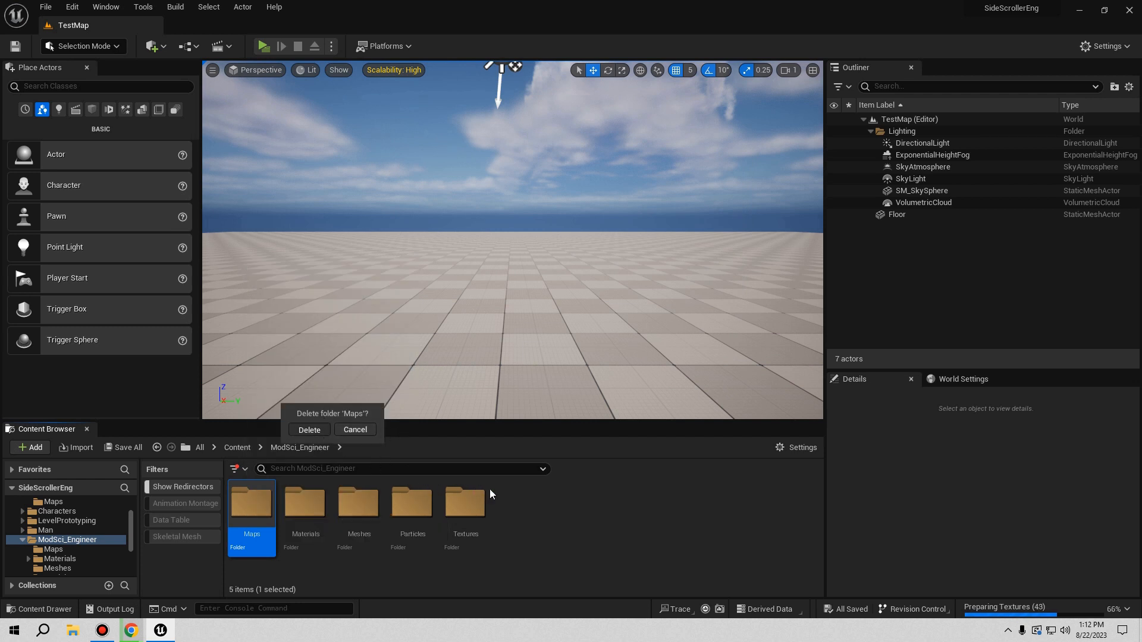
key(Return)
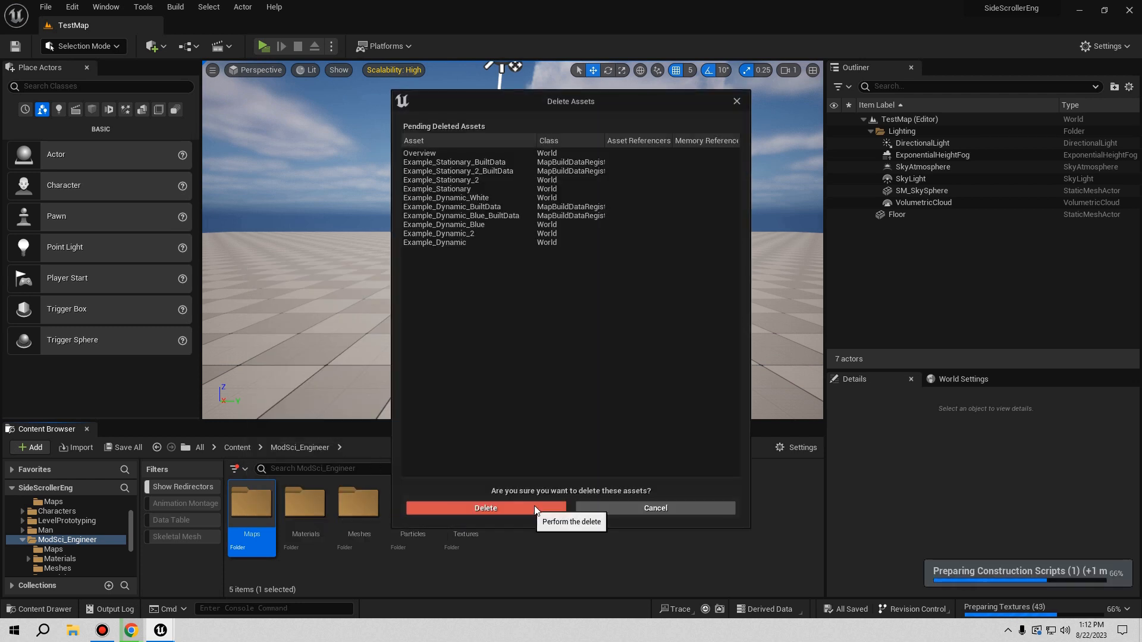
click(529, 507)
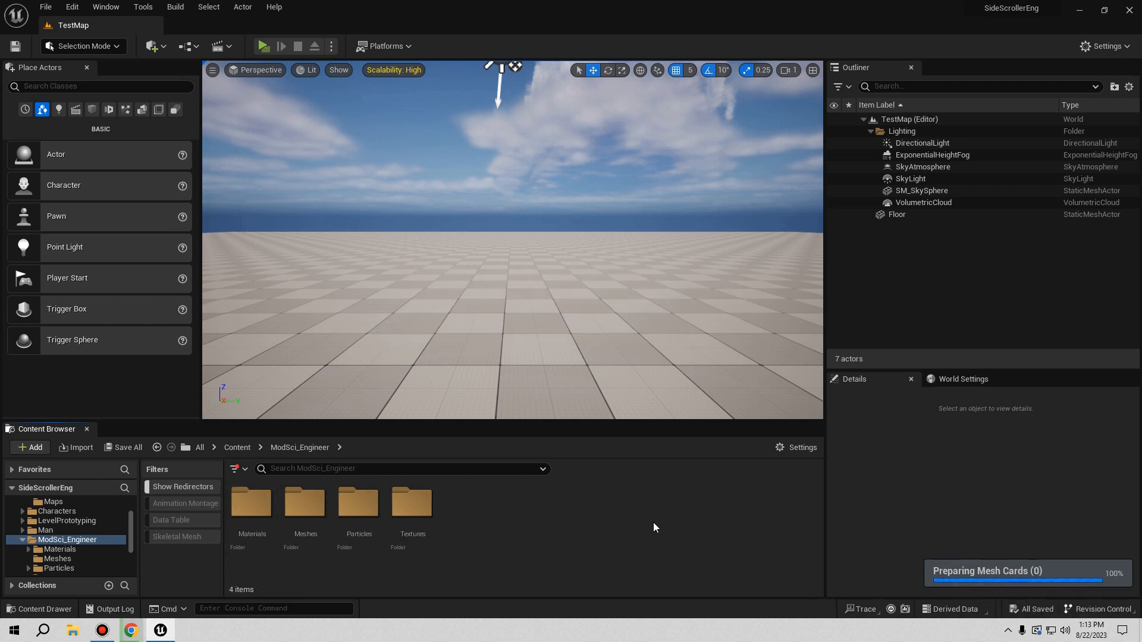
Examine the Animations and Mesh subfolders inside the Demo folder of Man
click(239, 448)
click(416, 512)
double_click(418, 517)
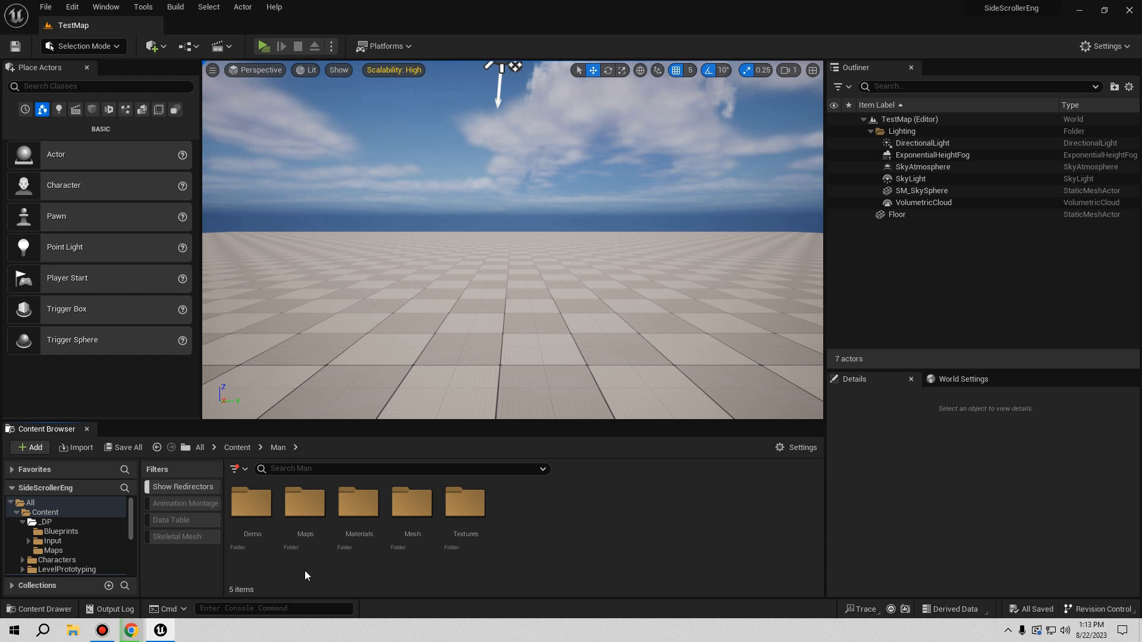
double_click(260, 538)
double_click(260, 523)
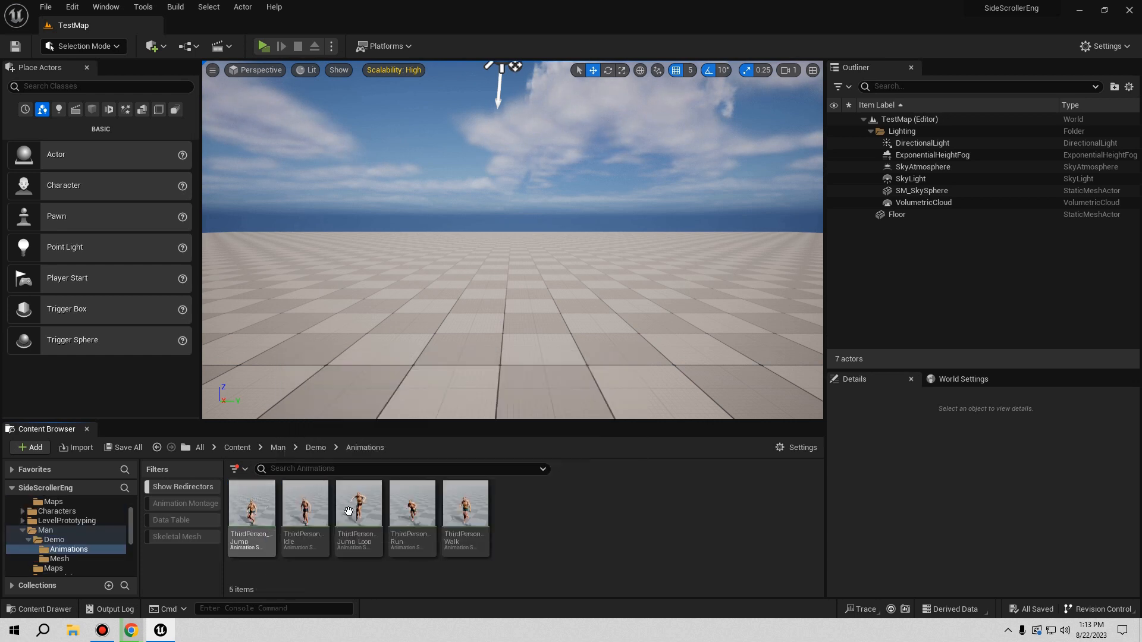
click(315, 448)
double_click(298, 495)
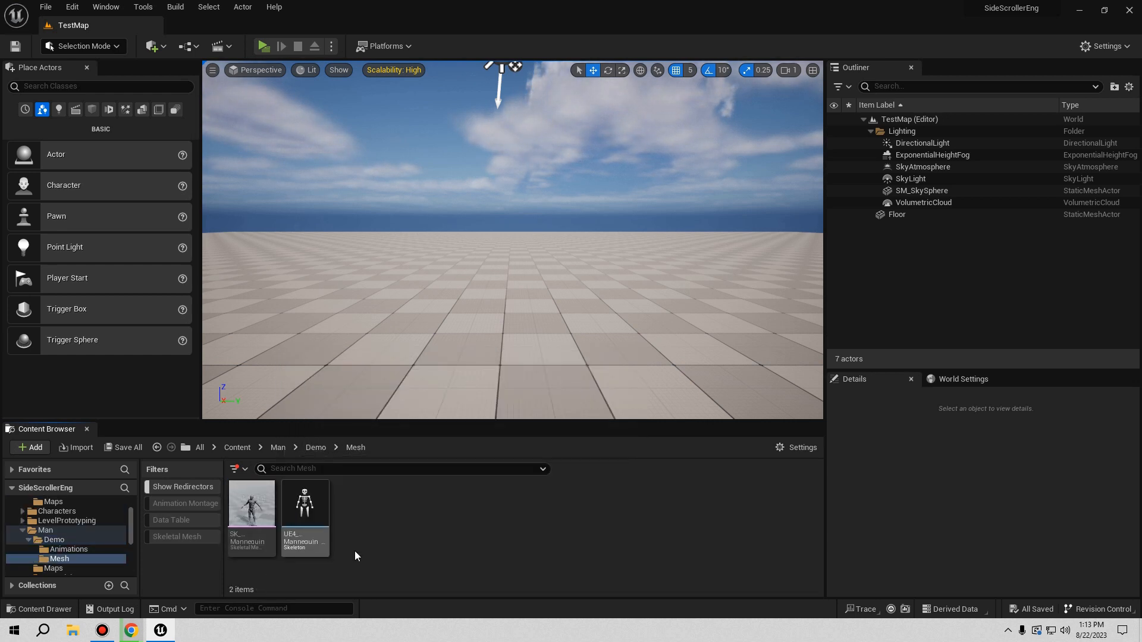
click(312, 449)
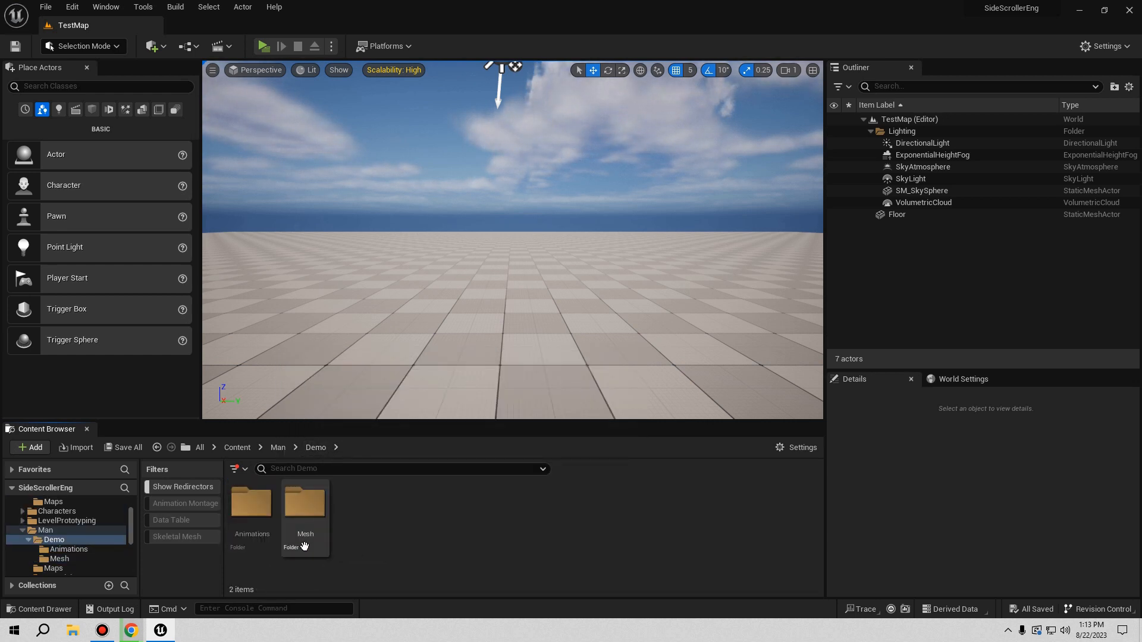
Check the Maps folder in Man and delete it together with its Demo map and built data
click(279, 448)
click(305, 504)
double_click(305, 504)
click(278, 447)
click(311, 507)
right_click(312, 507)
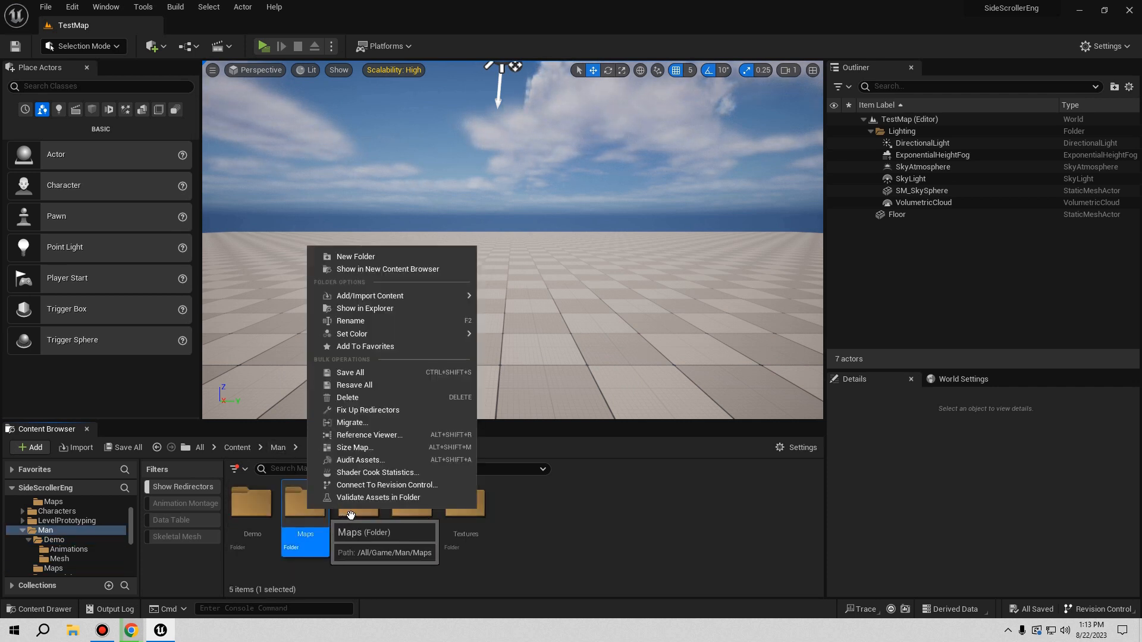
click(330, 397)
key(Return)
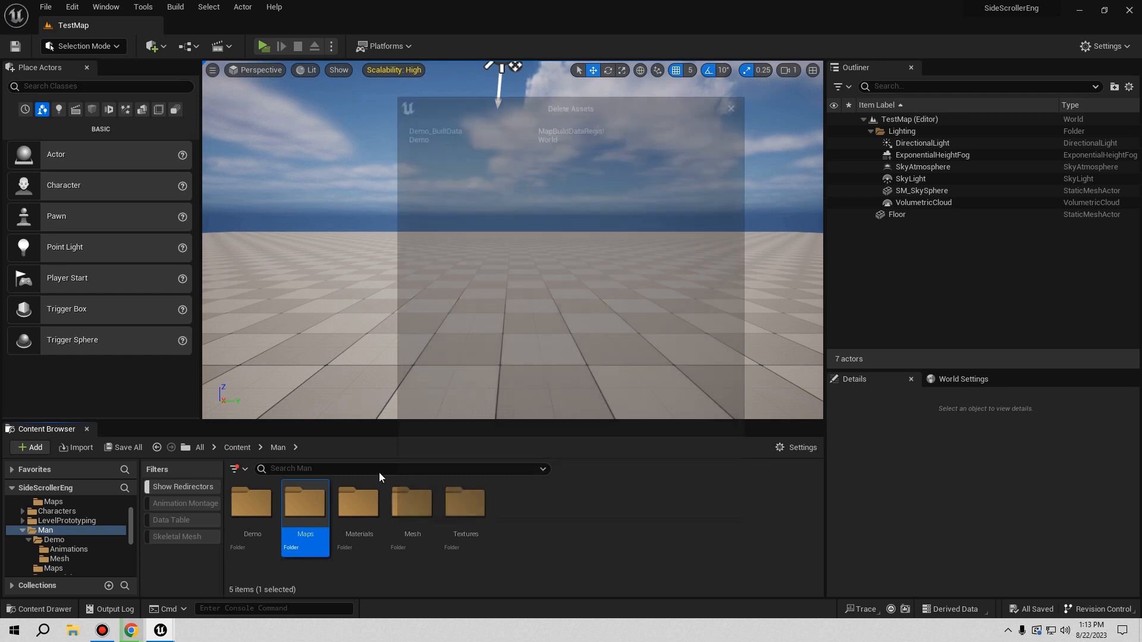
click(494, 507)
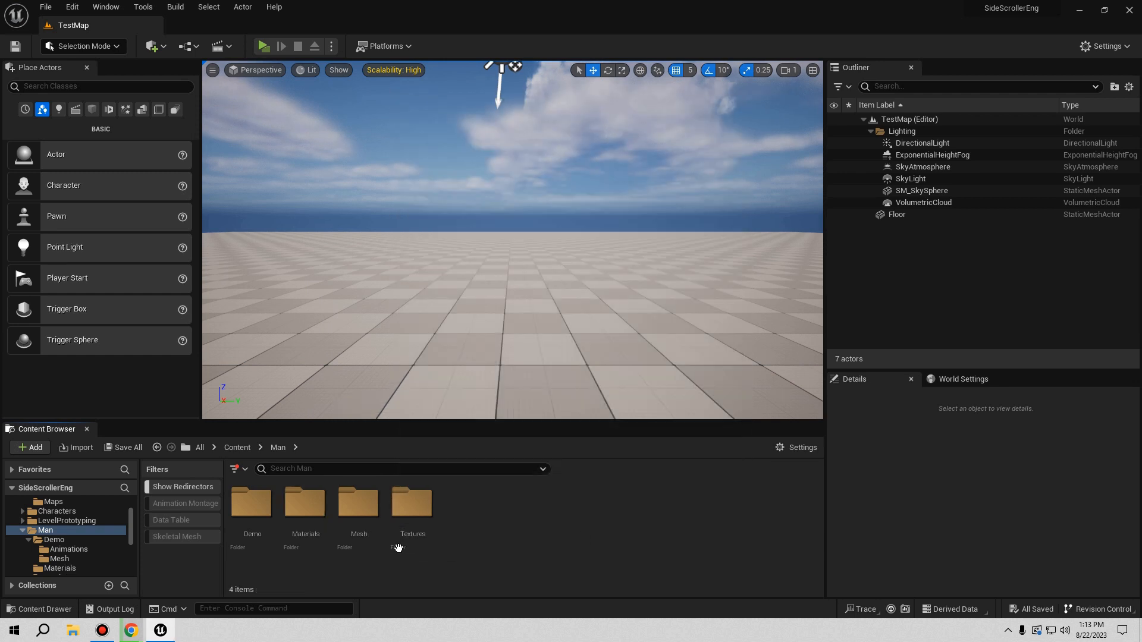
Look through the Mesh folder of Man, including its Full subfolder, and return to Content
double_click(358, 504)
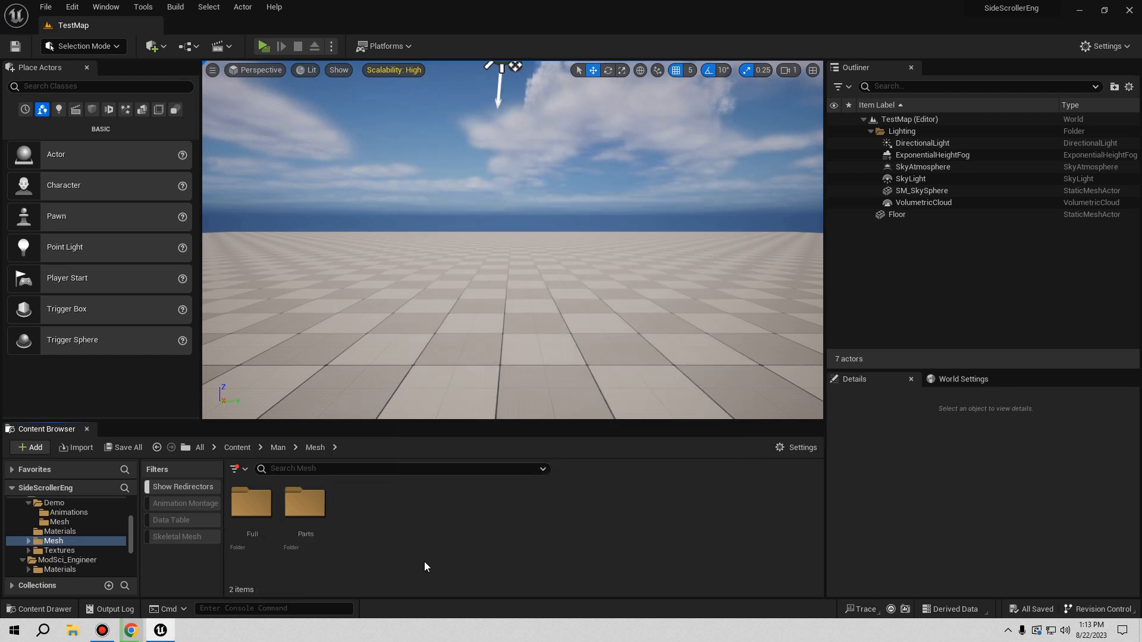
click(278, 447)
double_click(352, 506)
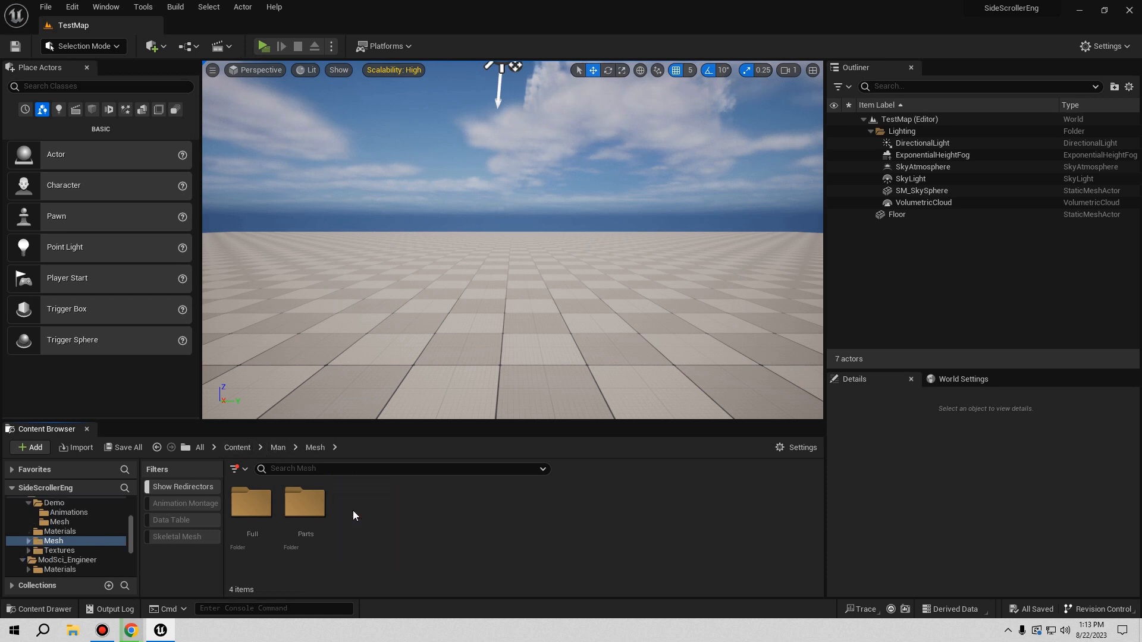
double_click(245, 512)
click(316, 448)
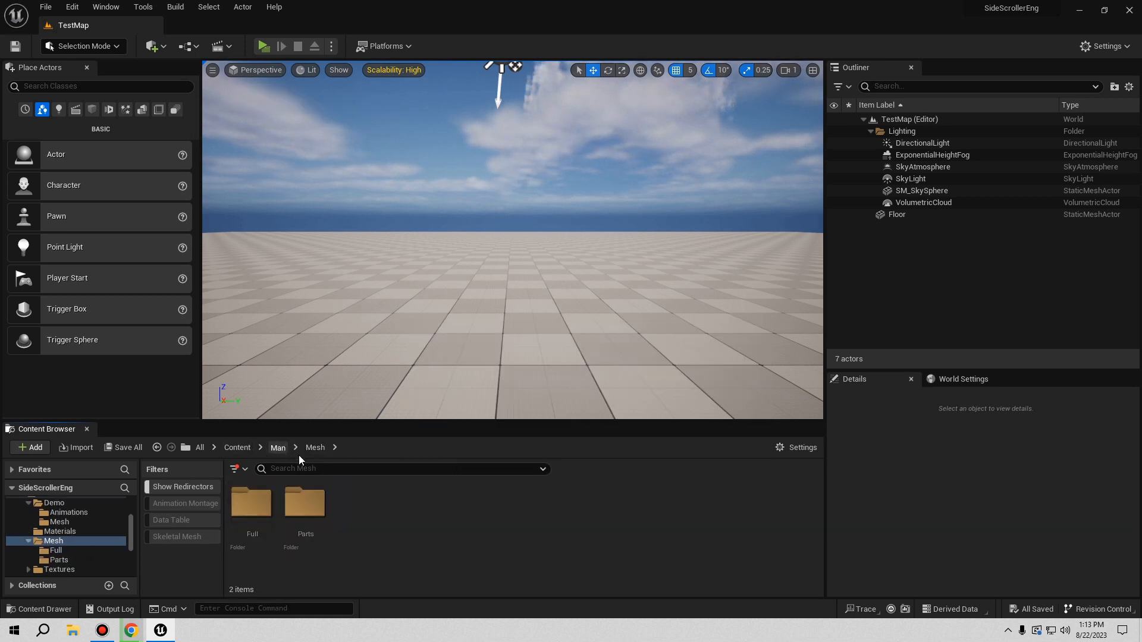
click(279, 448)
click(239, 446)
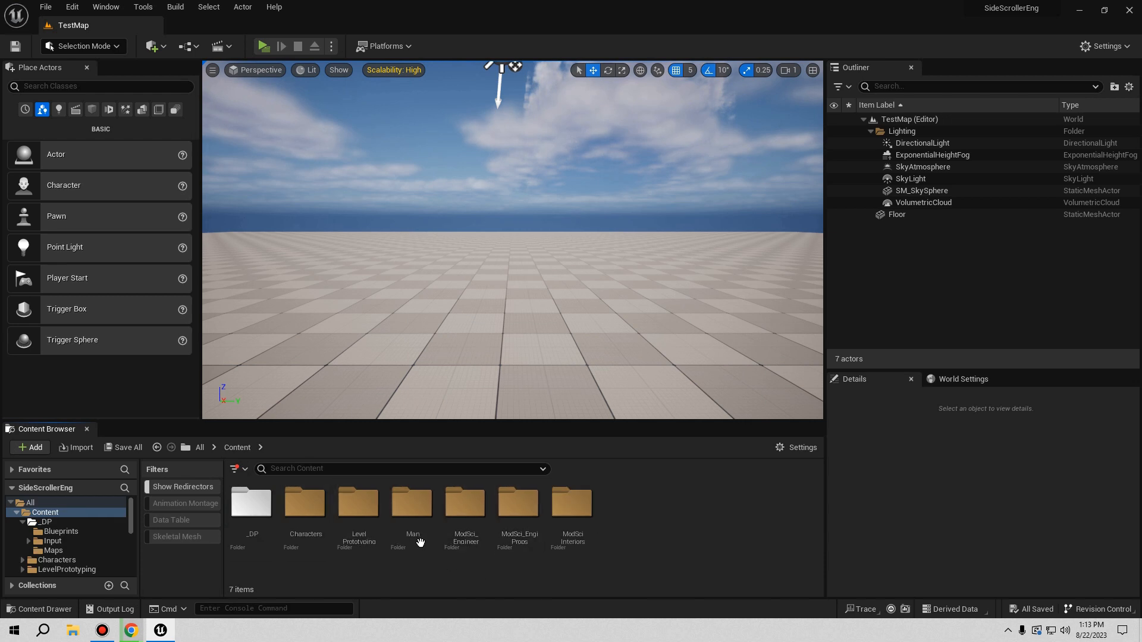
Look through the LevelPrototyping folder and the Mannequins and Mannequin_UE4 folders in Characters
double_click(358, 505)
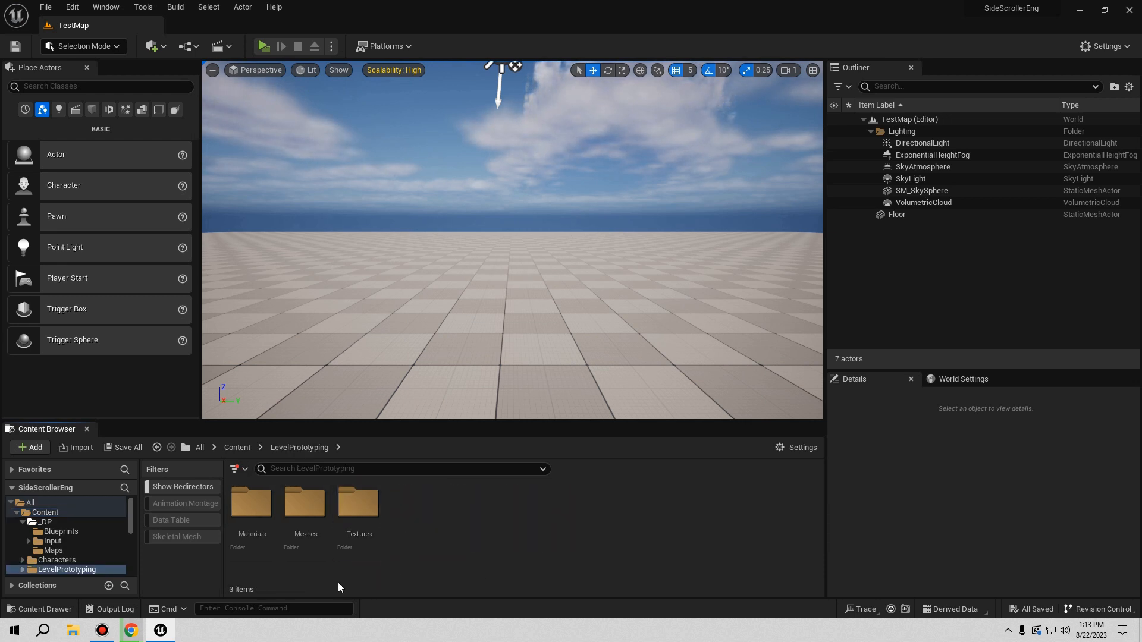
click(237, 447)
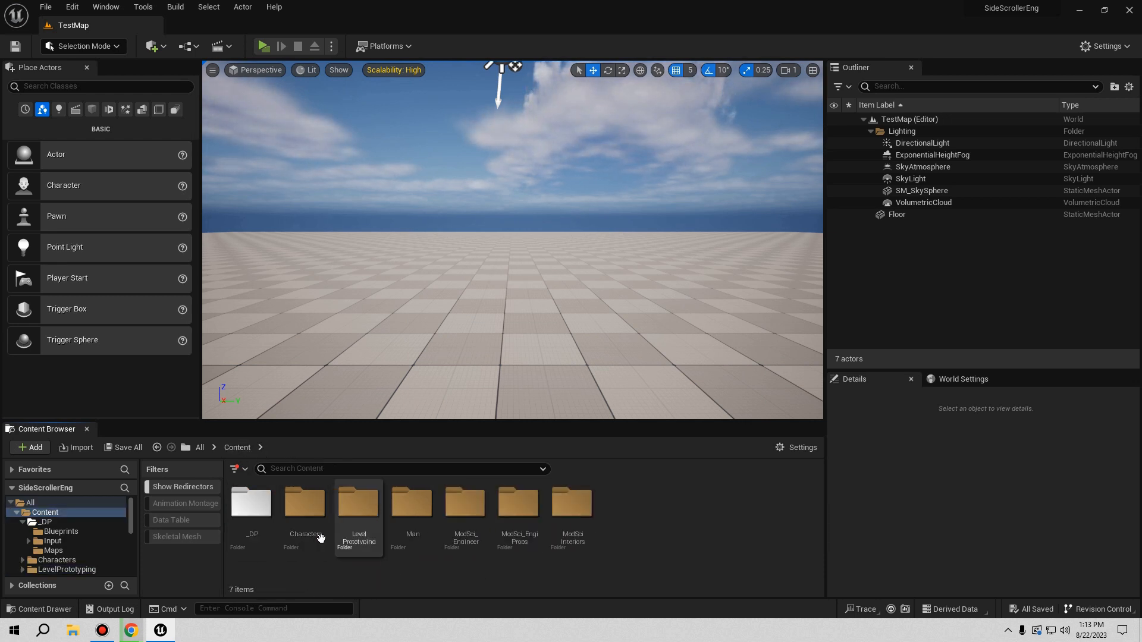
double_click(304, 504)
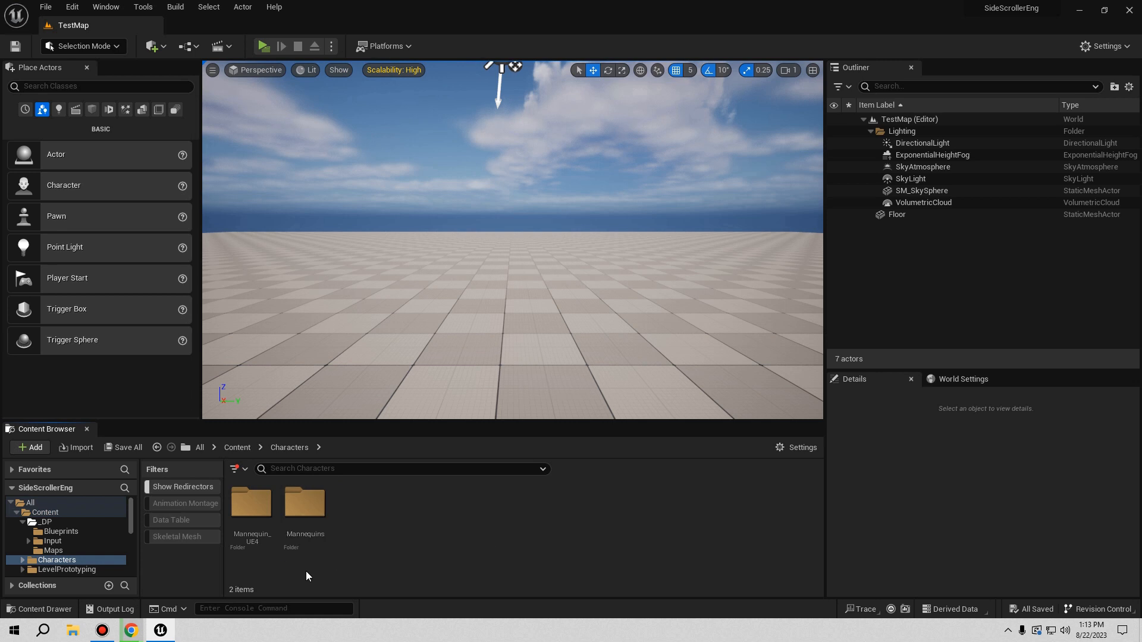
double_click(308, 520)
click(299, 448)
double_click(251, 504)
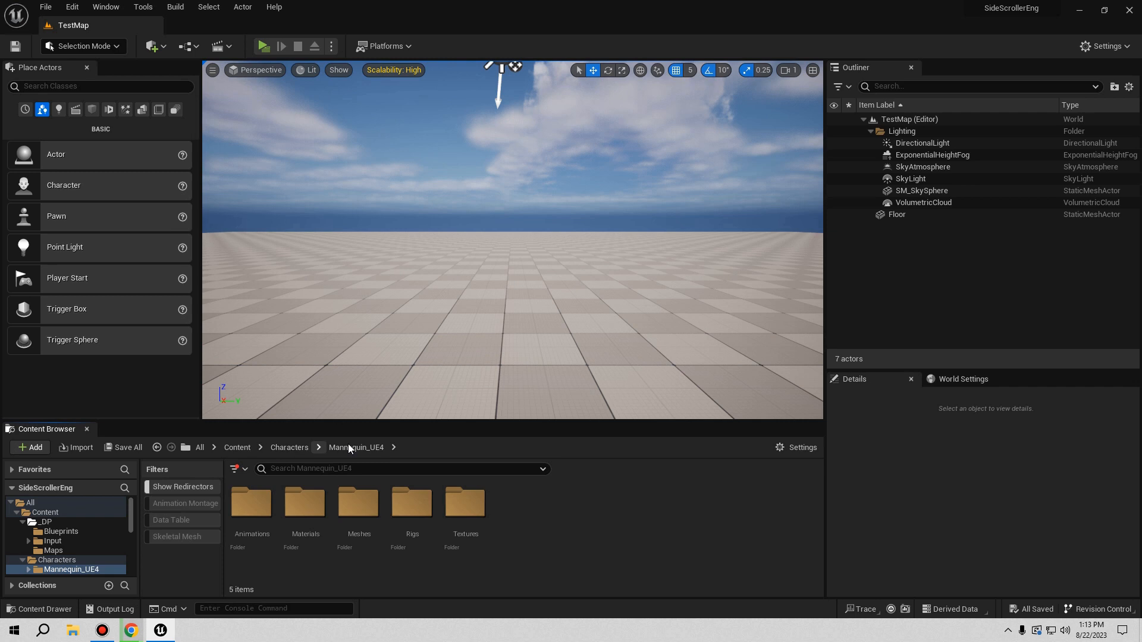
Look through the Mannequins folder with its Rigs subfolder, and the Blueprints folder inside _DP
click(301, 447)
double_click(305, 504)
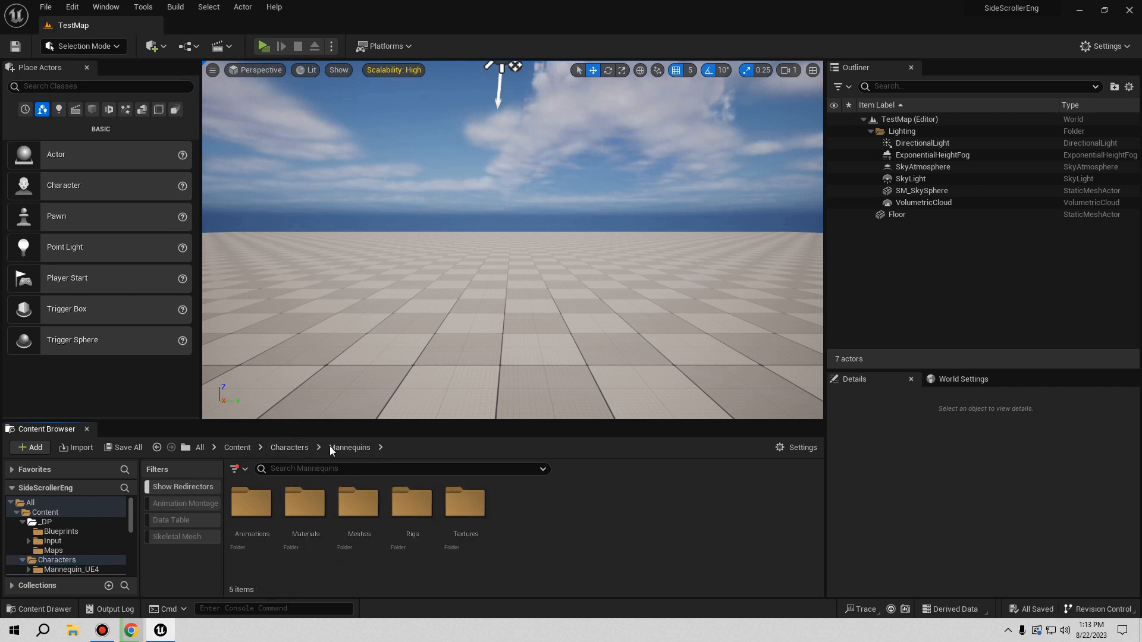
double_click(413, 512)
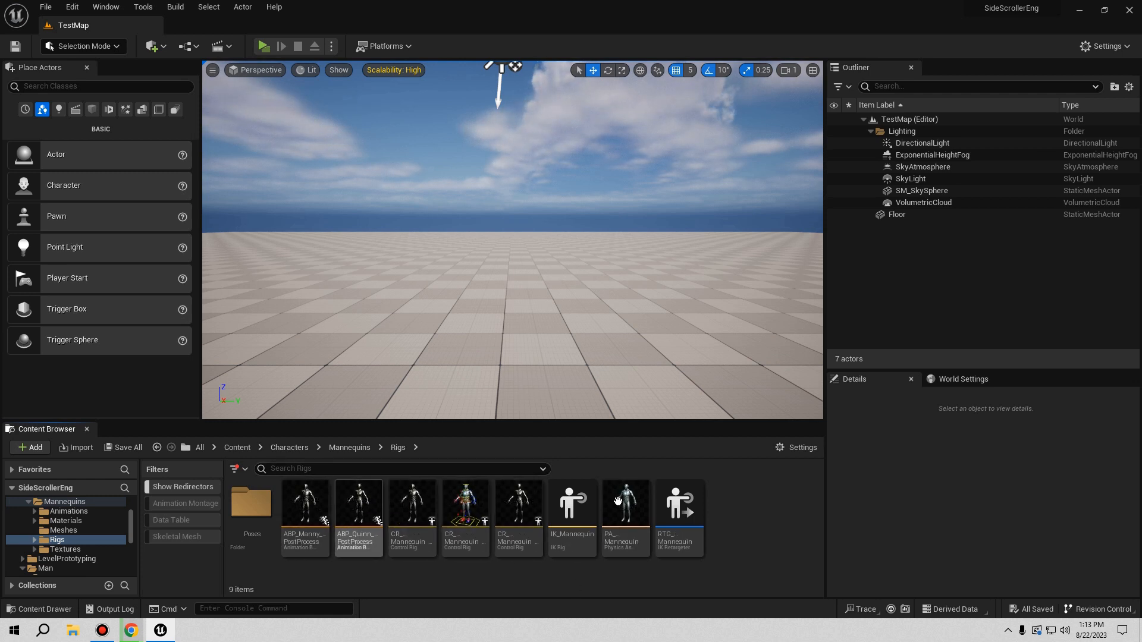
click(230, 448)
double_click(250, 504)
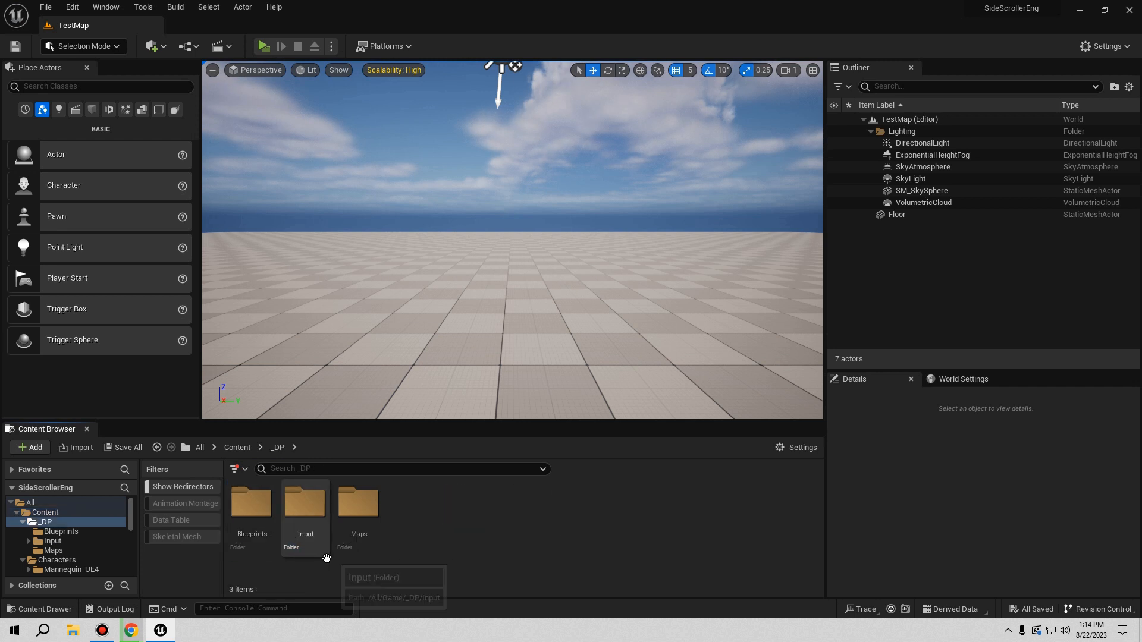
double_click(252, 507)
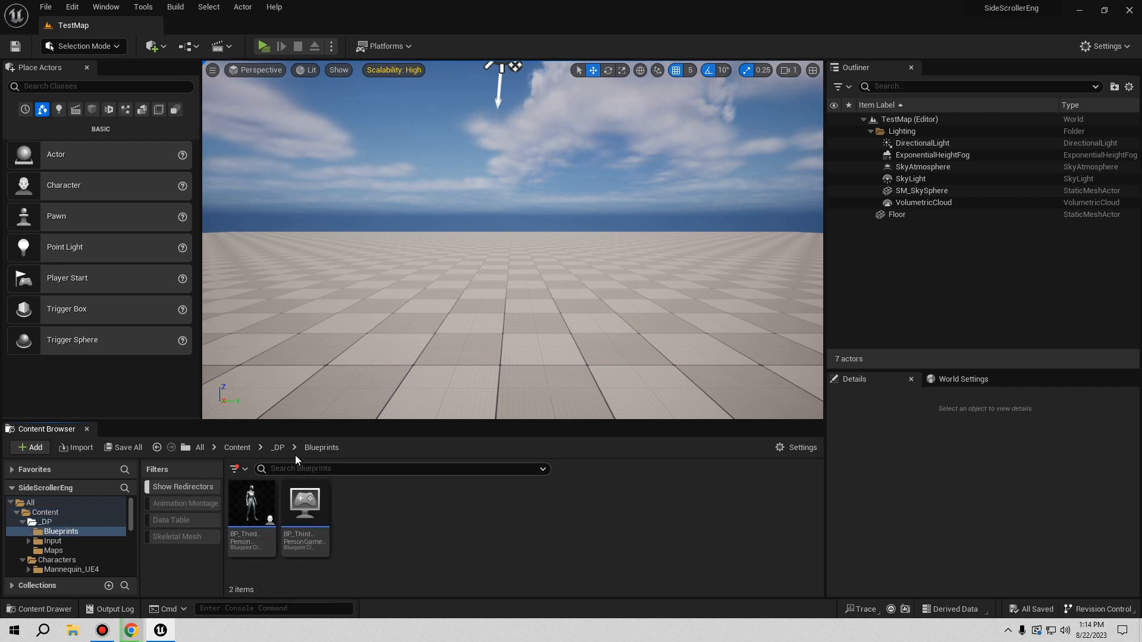
Set the color of the Blueprints folder in _DP to cyan with R 0.0, G 1.0 and B 1.0
click(279, 448)
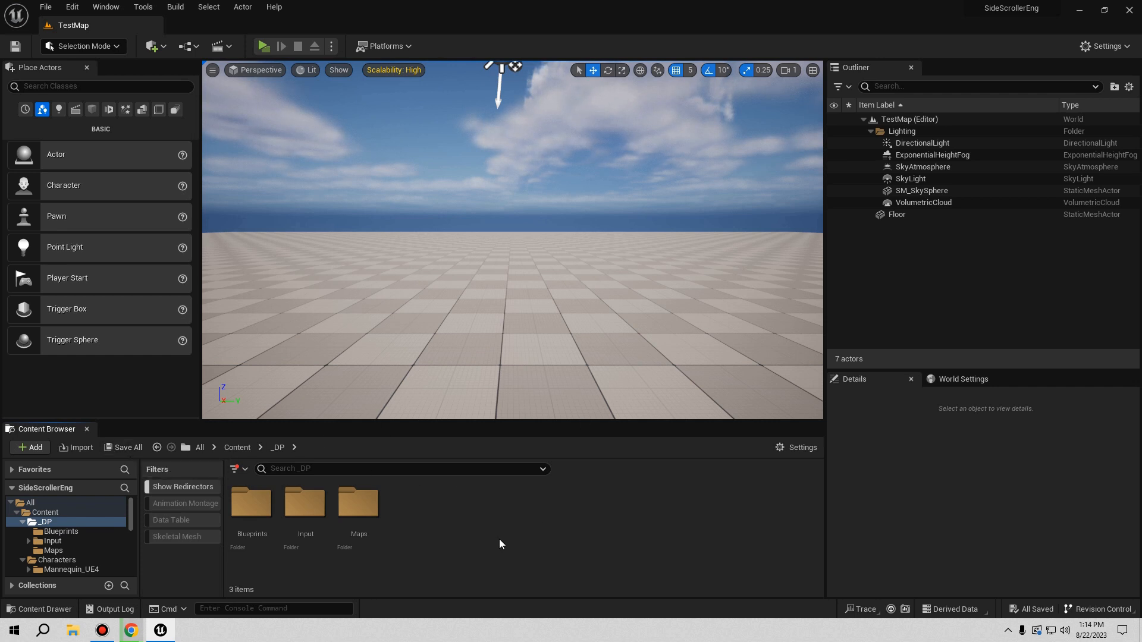
right_click(244, 506)
mouse_move(352, 335)
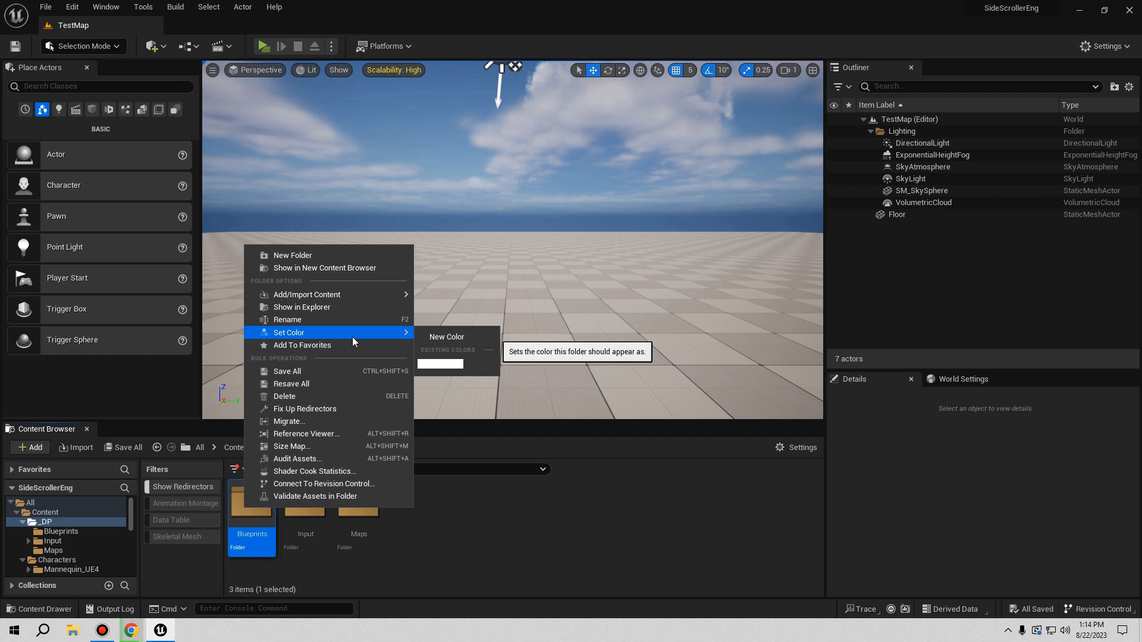
click(453, 338)
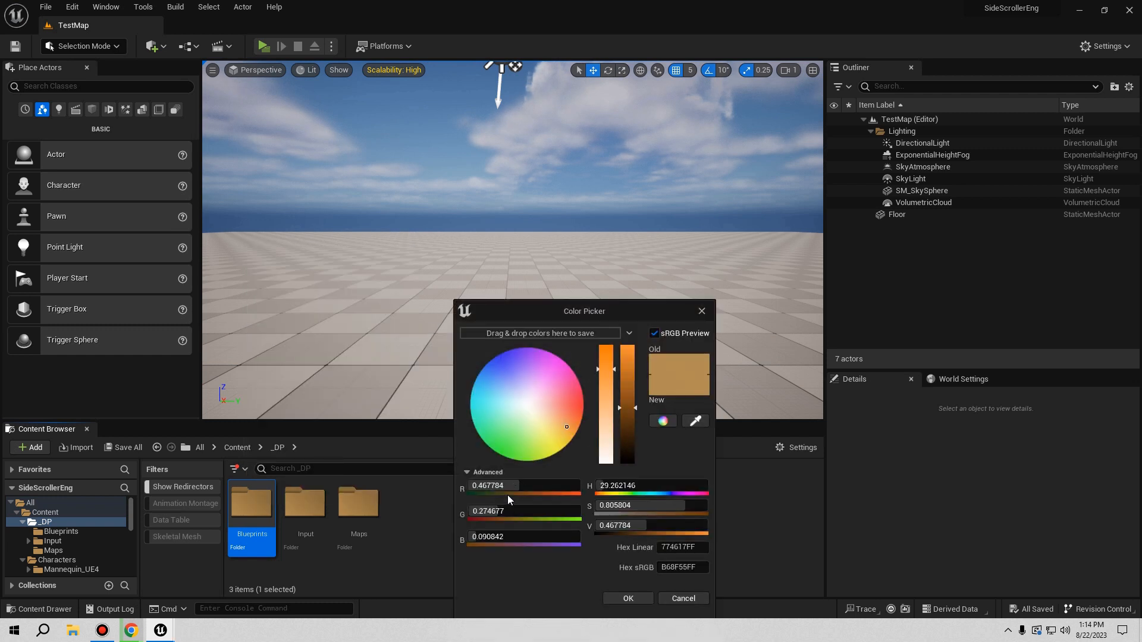
drag(508, 486, 580, 537)
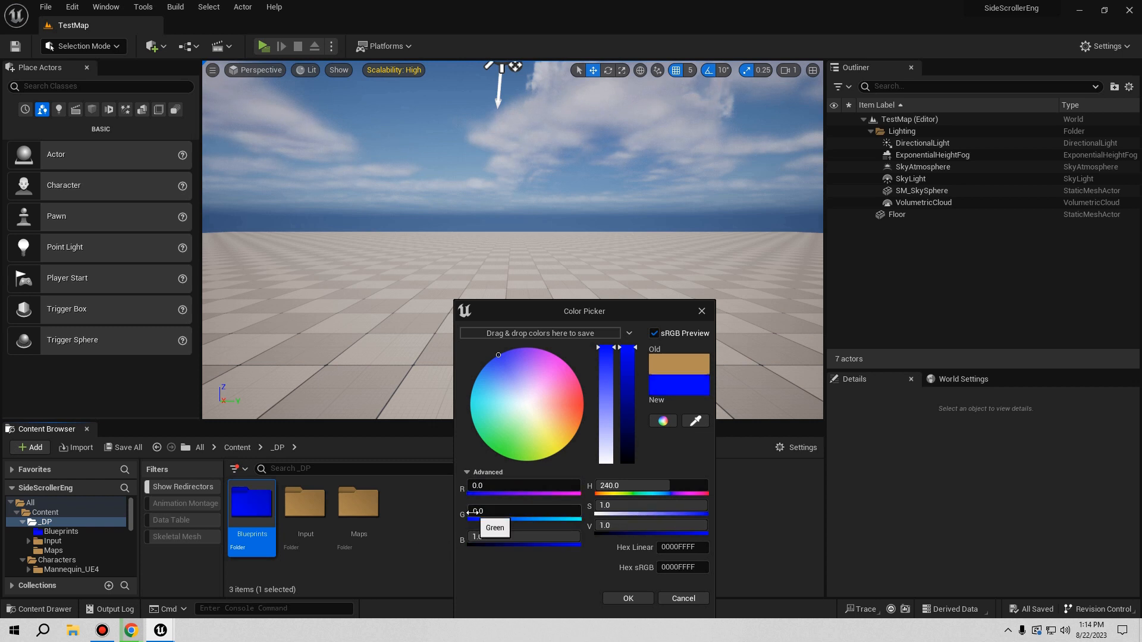
drag(474, 511, 580, 512)
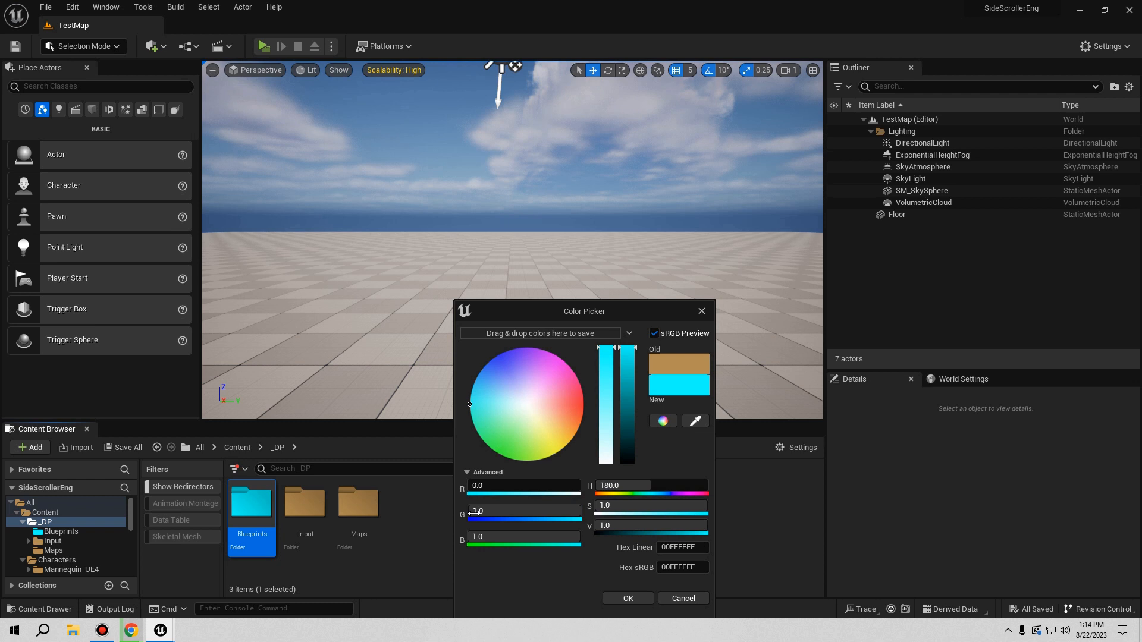
click(605, 598)
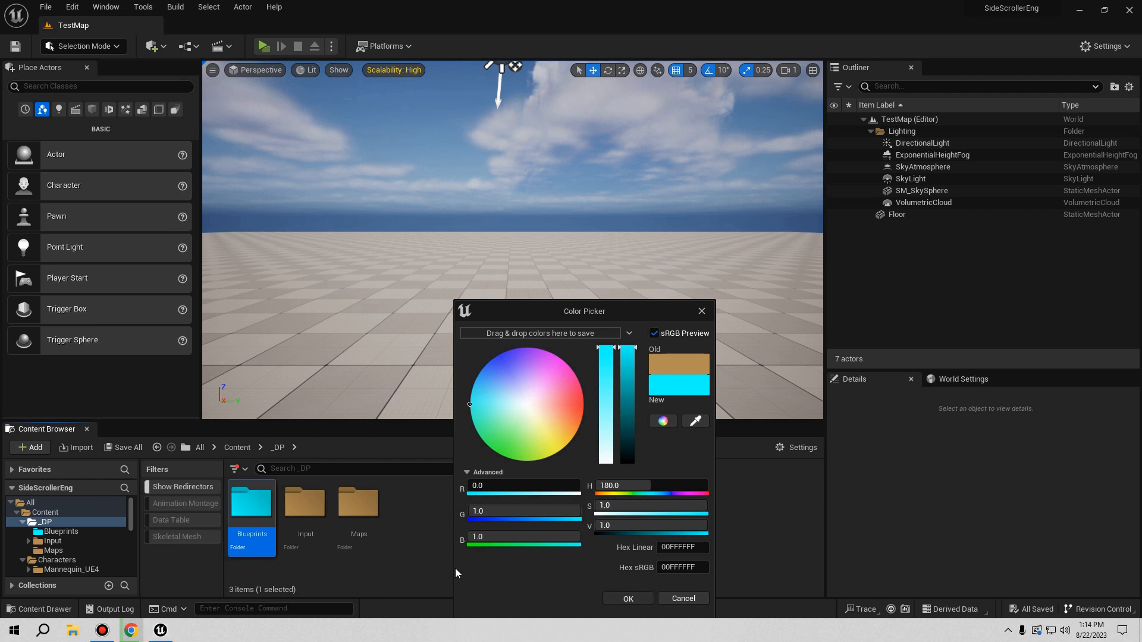
Rename the third-person game mode blueprint in the _DP Blueprints folder as DP_GameMode
double_click(265, 518)
right_click(319, 542)
click(375, 318)
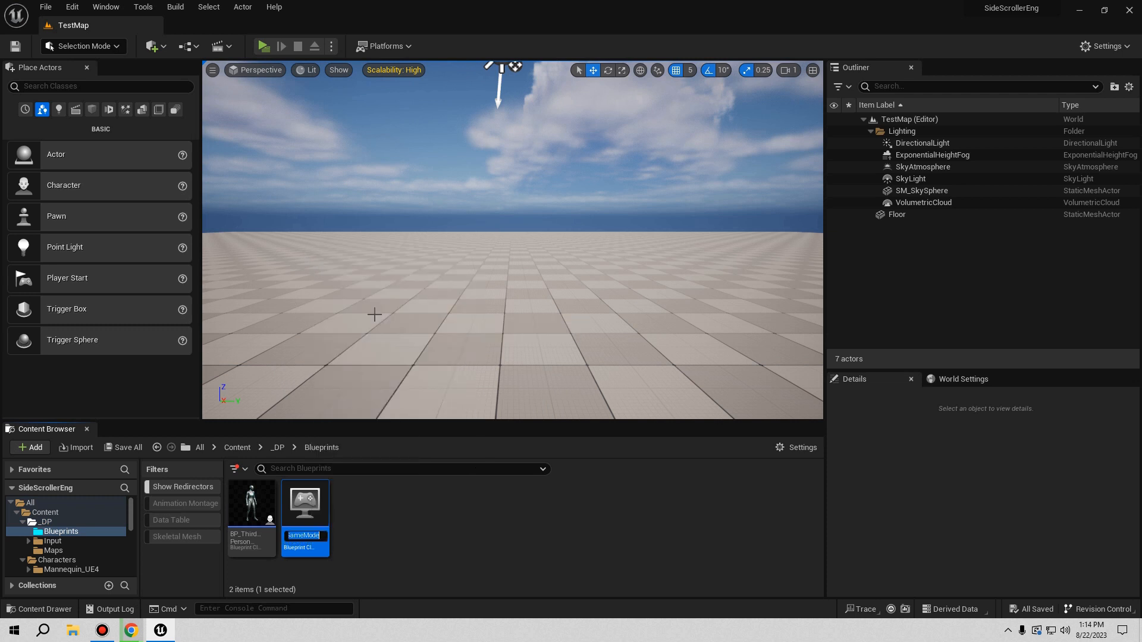
text(DP_S)
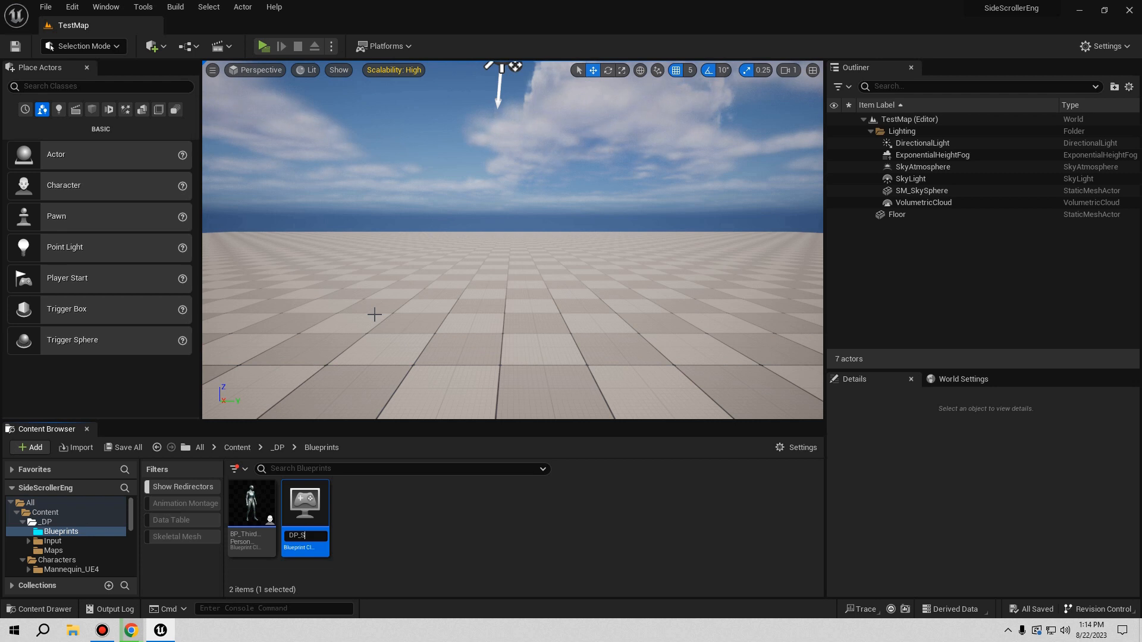
text(P_GameMode)
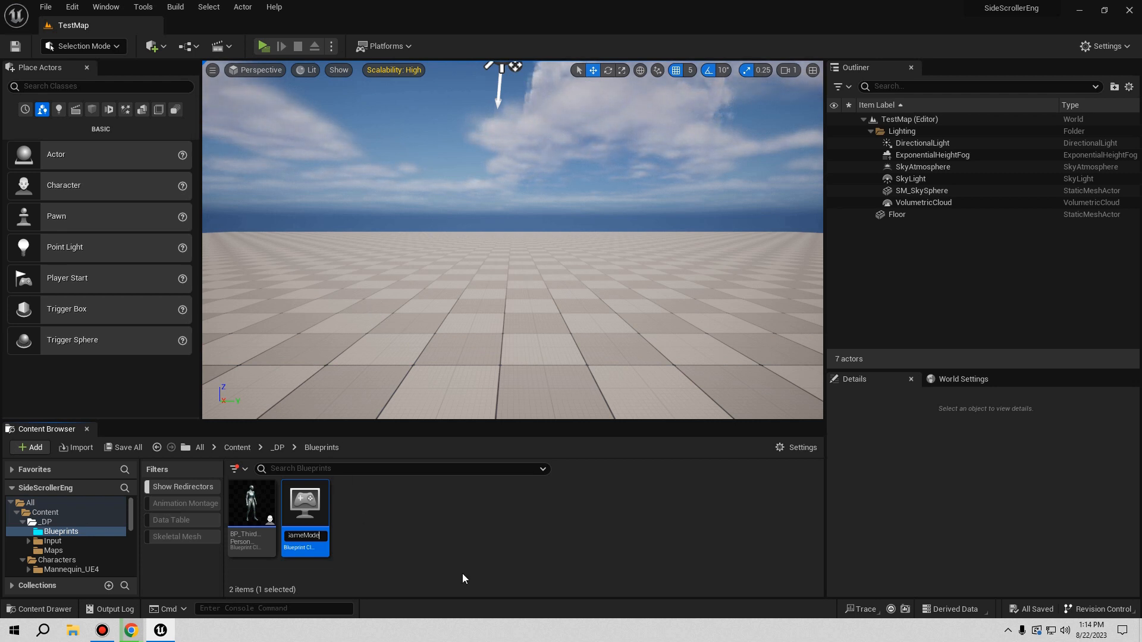
Rename the BP_ThirdPersonCharacter blueprint as DP_MainCharacter_BP and return to the _DP folder
click(249, 545)
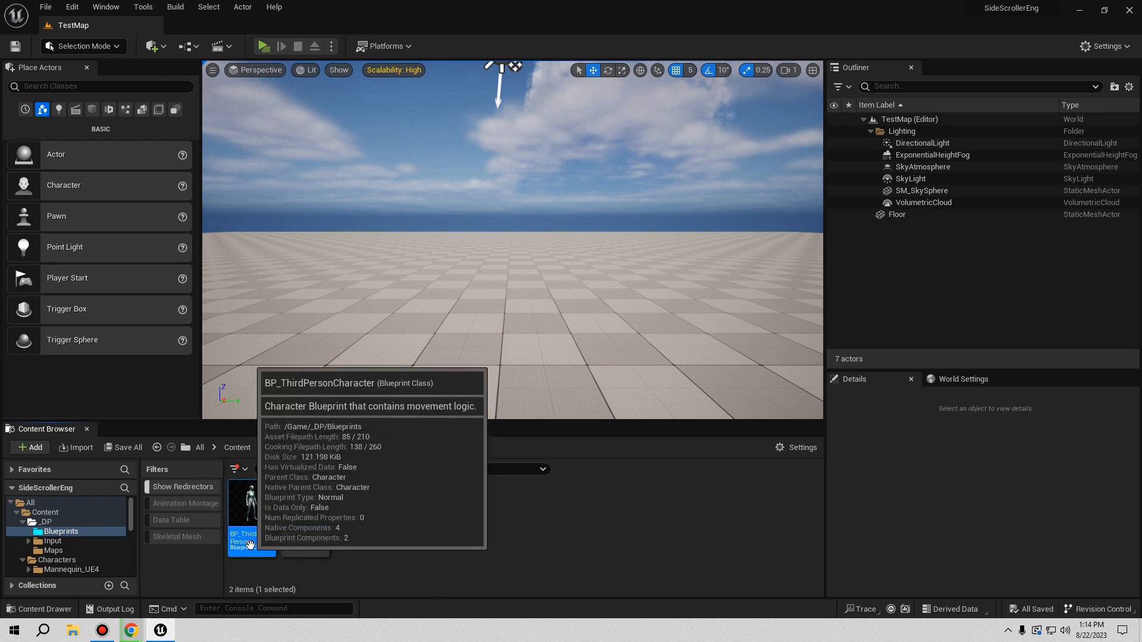
right_click(249, 545)
click(297, 306)
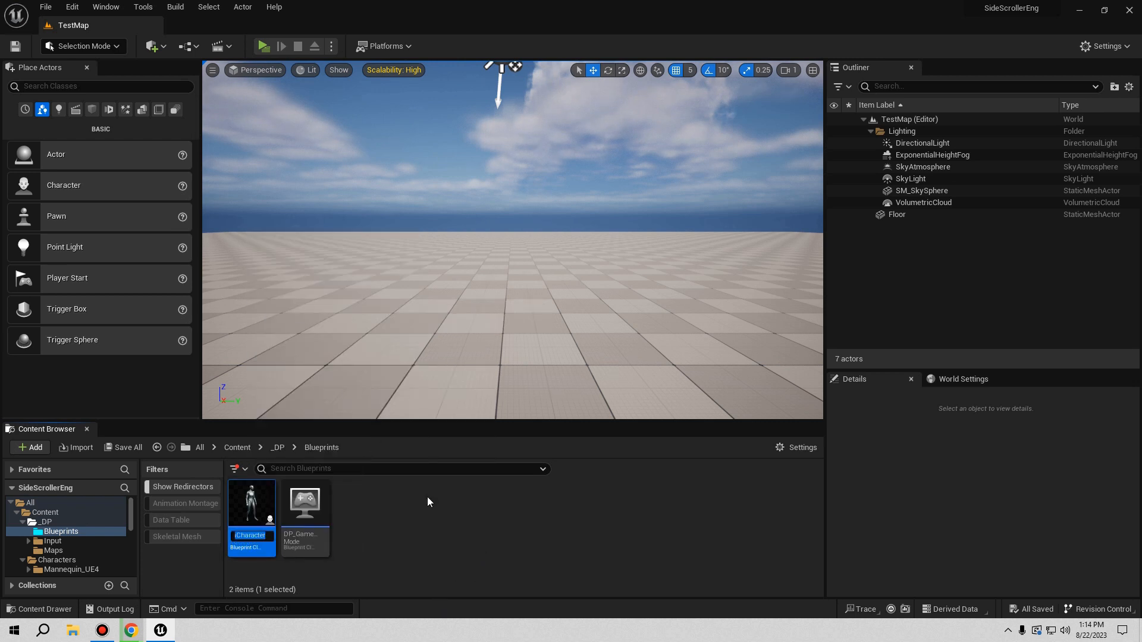
text(DP_MainCh)
text(aracter)
text(_BP)
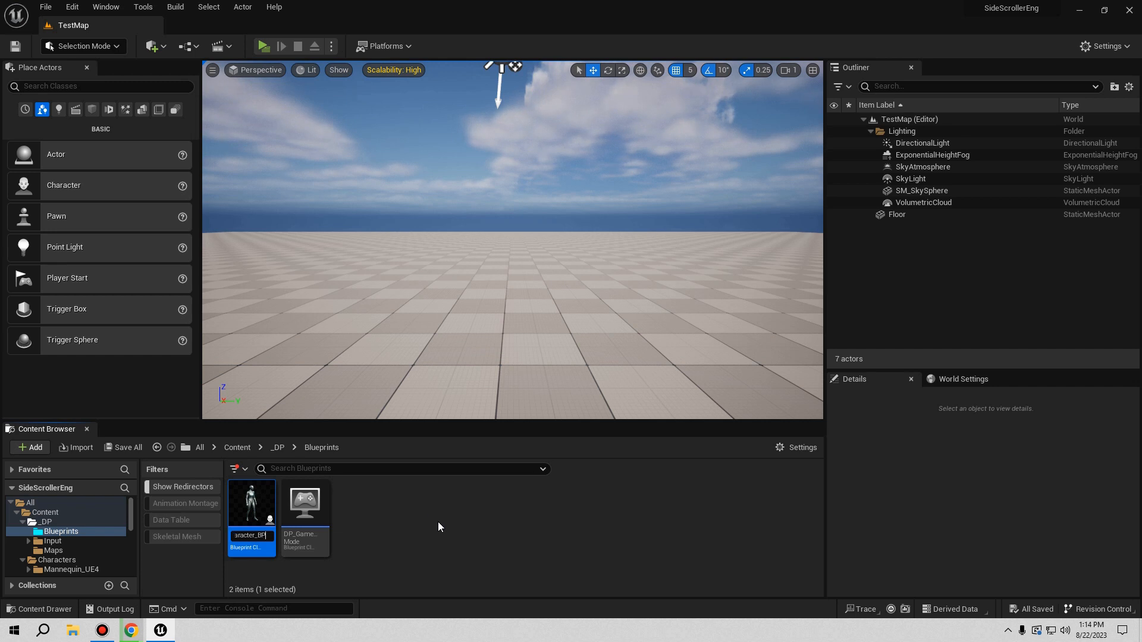
key(Return)
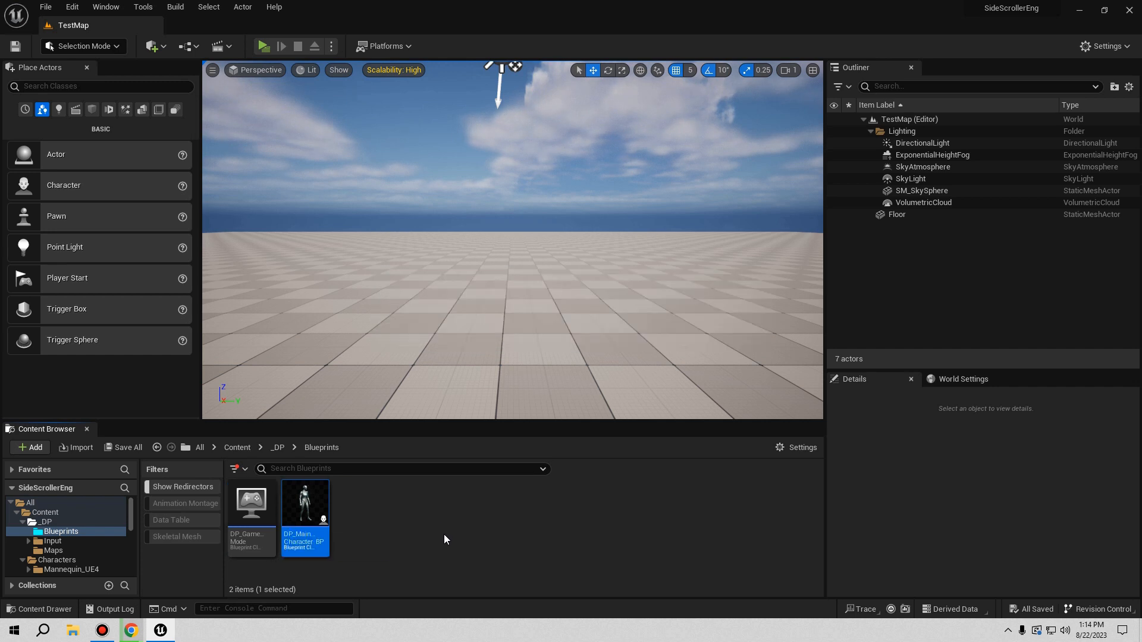
click(279, 447)
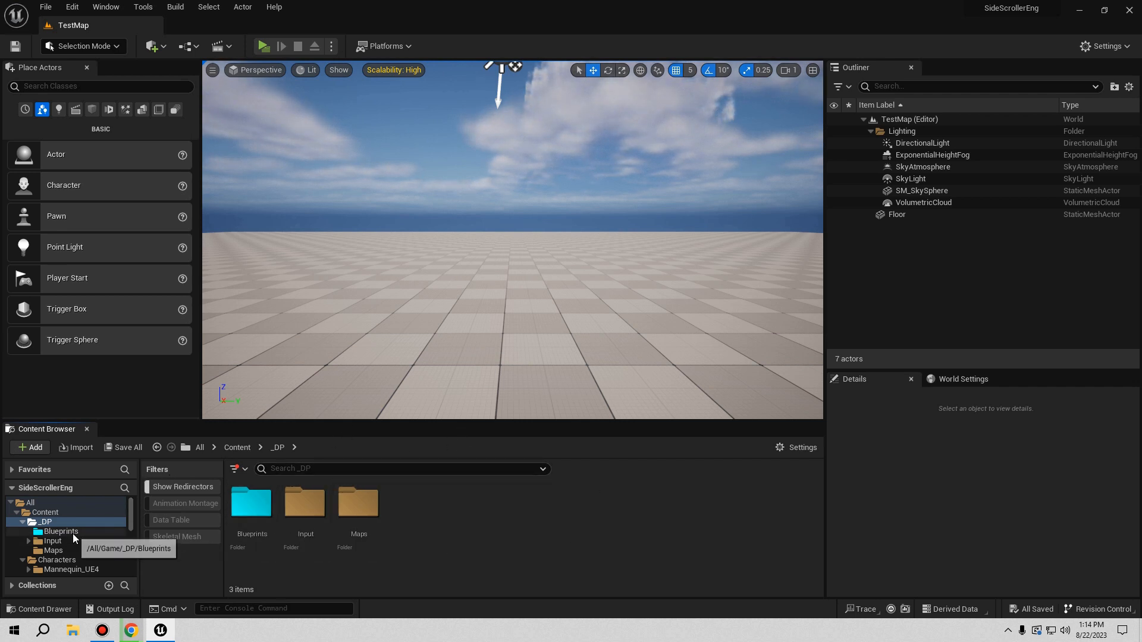
Set the project's Default GameMode to DP_GameMode in the Maps & Modes settings and check its selected classes
click(72, 7)
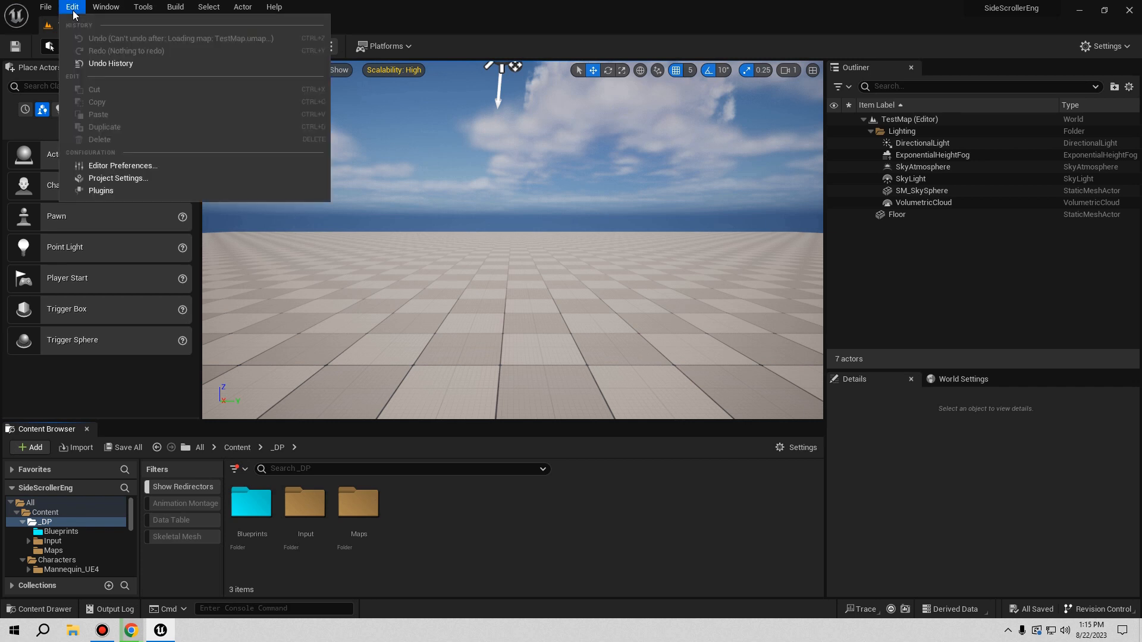
click(124, 177)
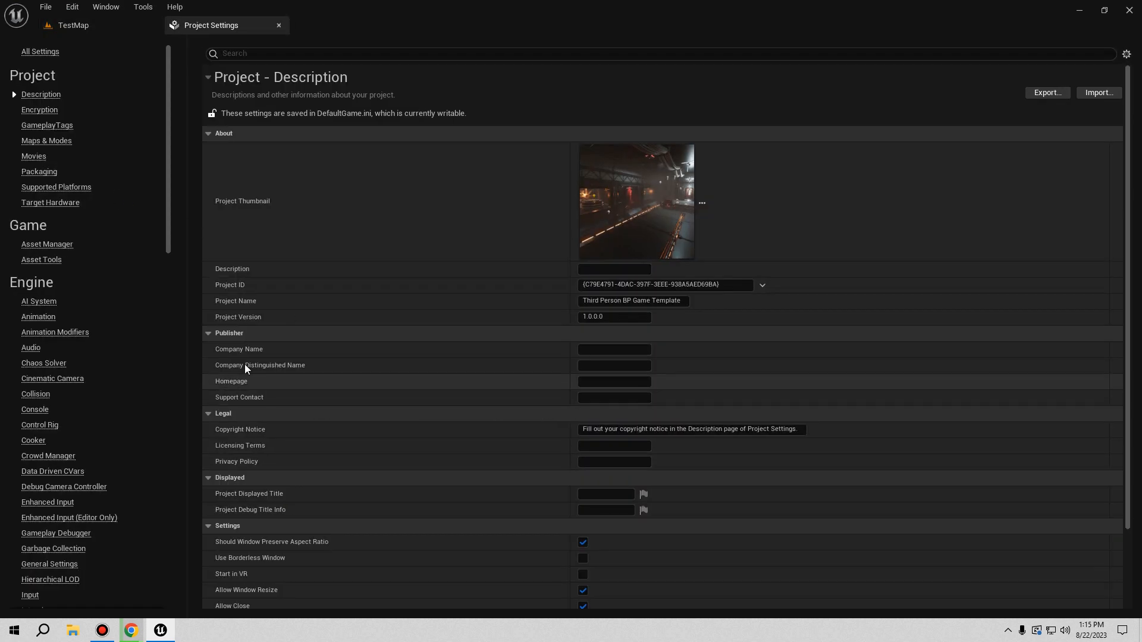
click(49, 141)
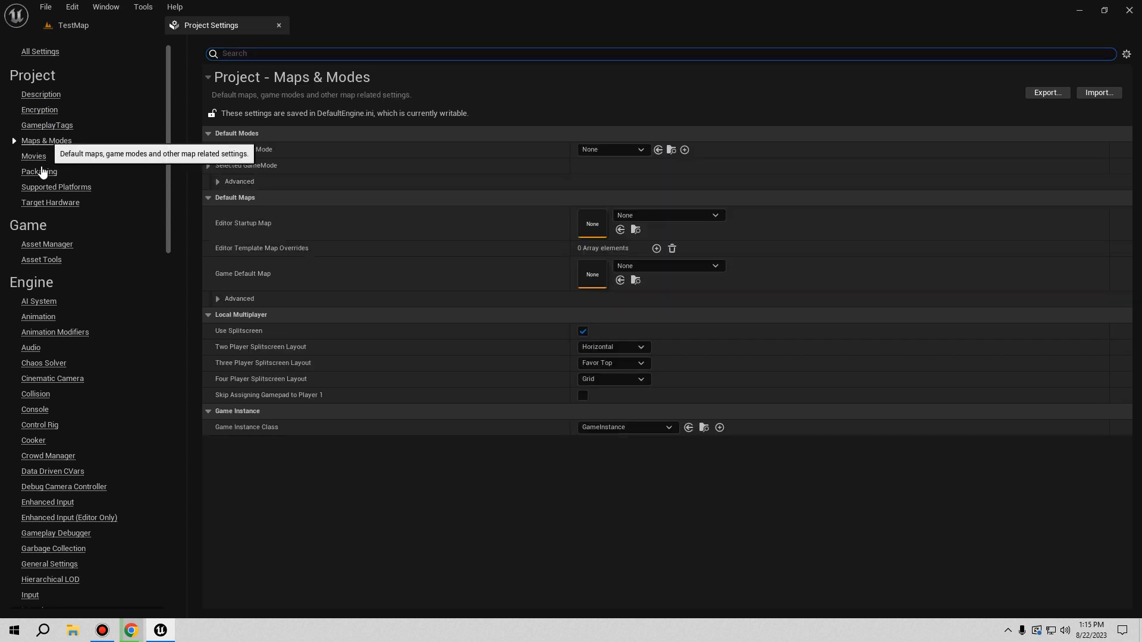
click(633, 149)
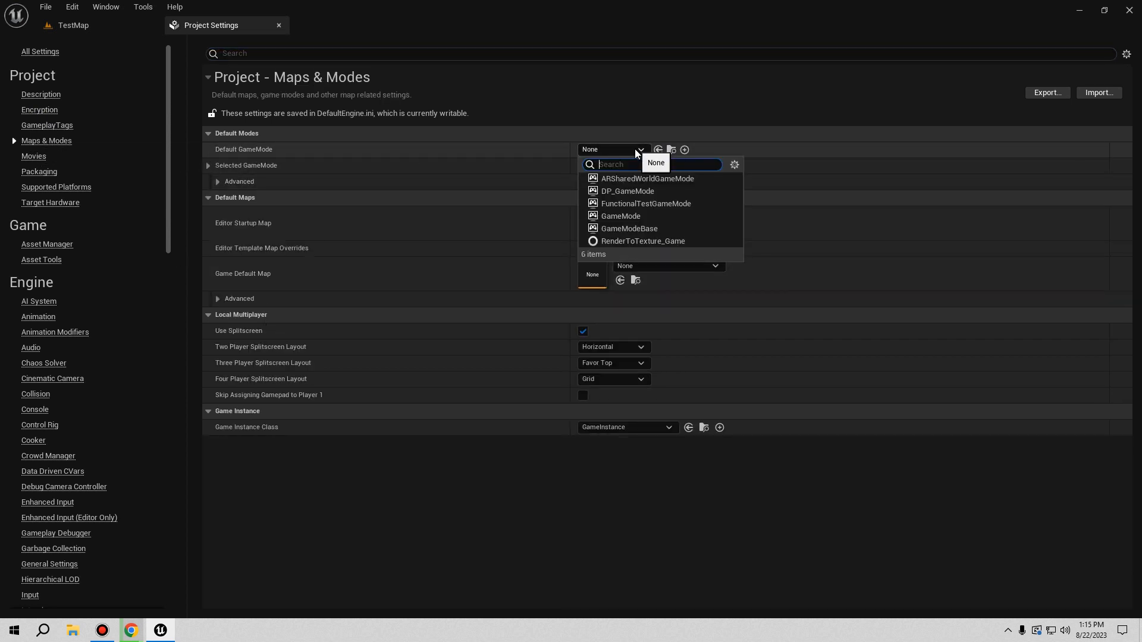
click(608, 192)
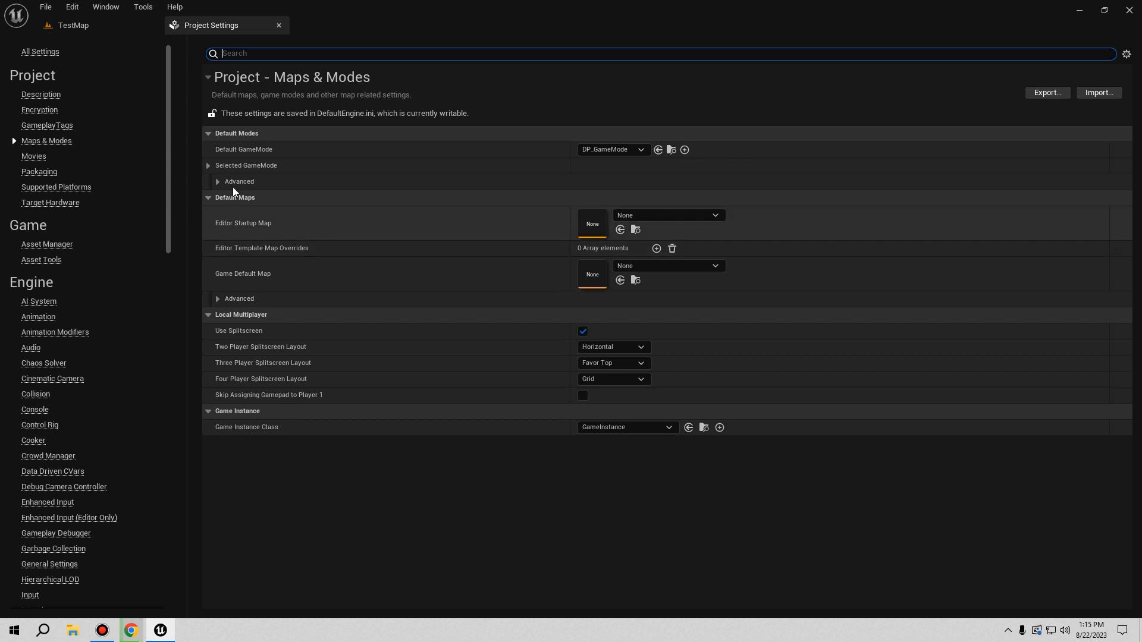
click(208, 166)
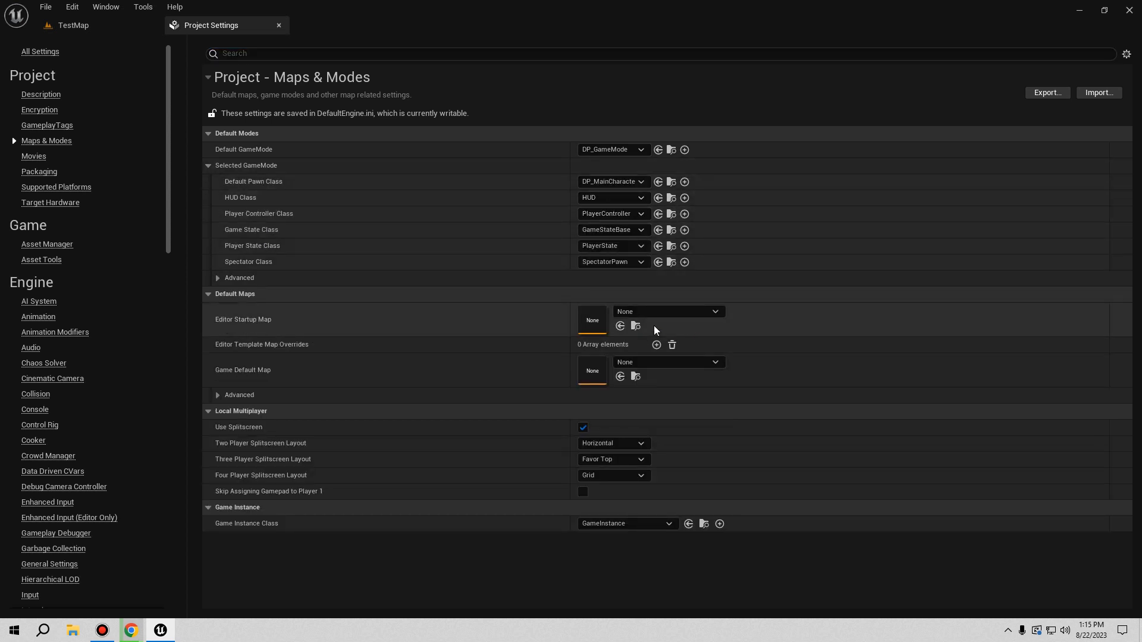
Set both the Editor Startup Map and the Game Default Map to TestMap, and close the project settings
click(668, 314)
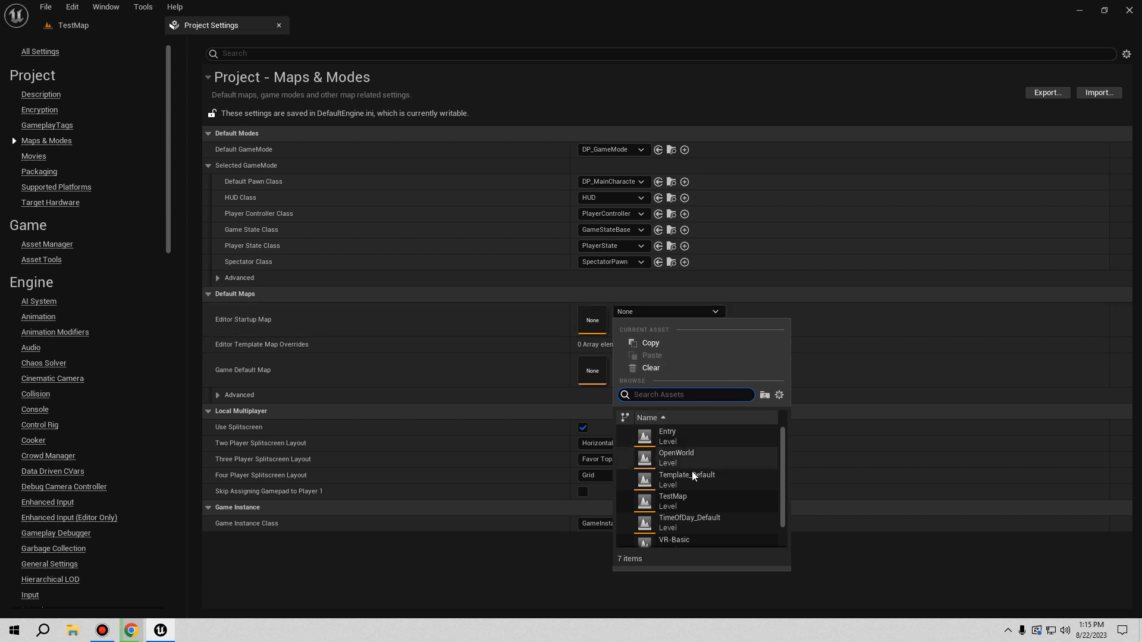
click(675, 501)
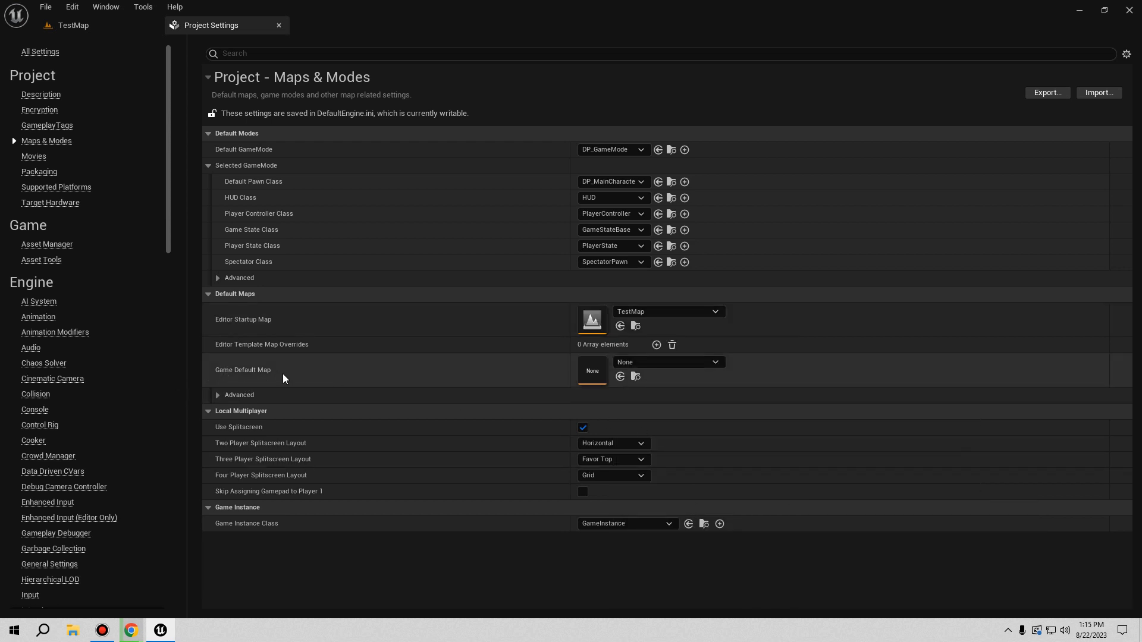
click(675, 364)
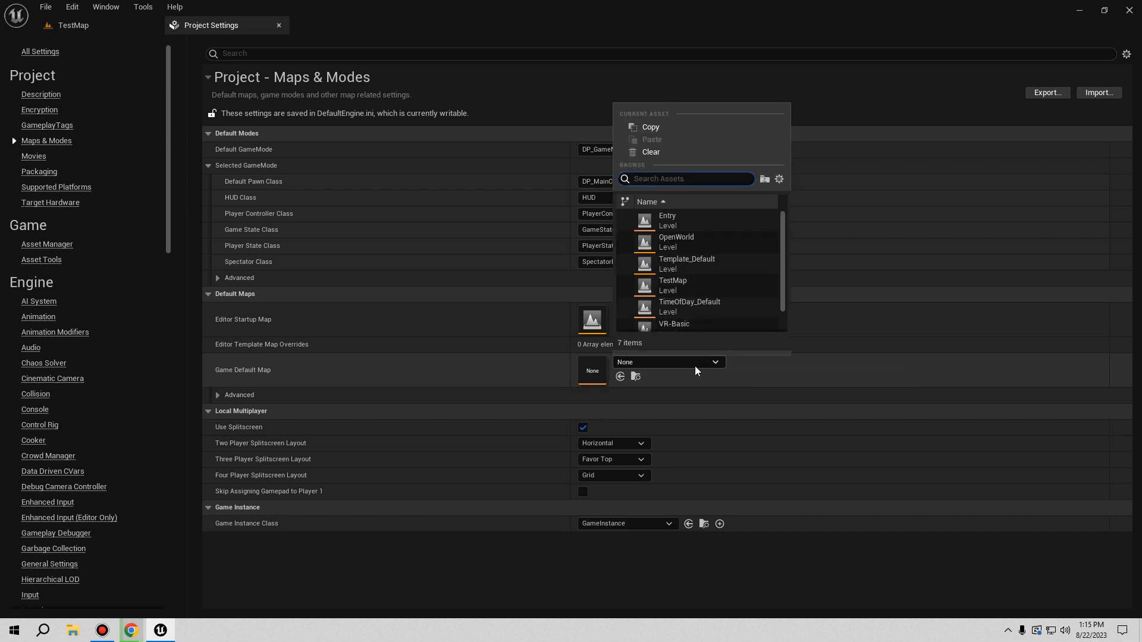
click(707, 287)
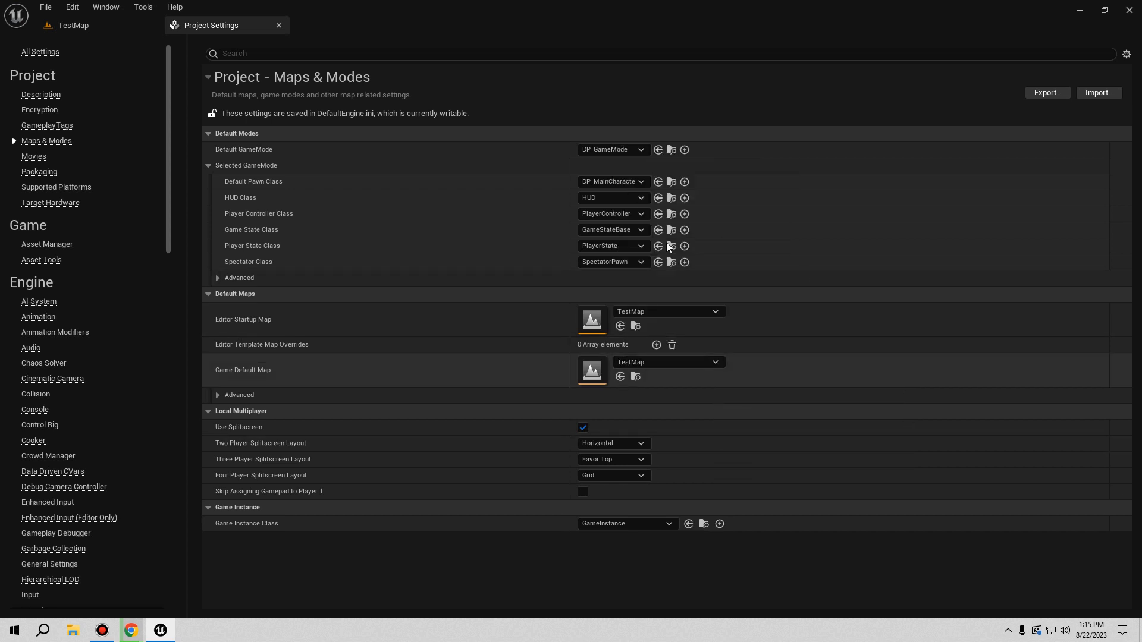
click(278, 26)
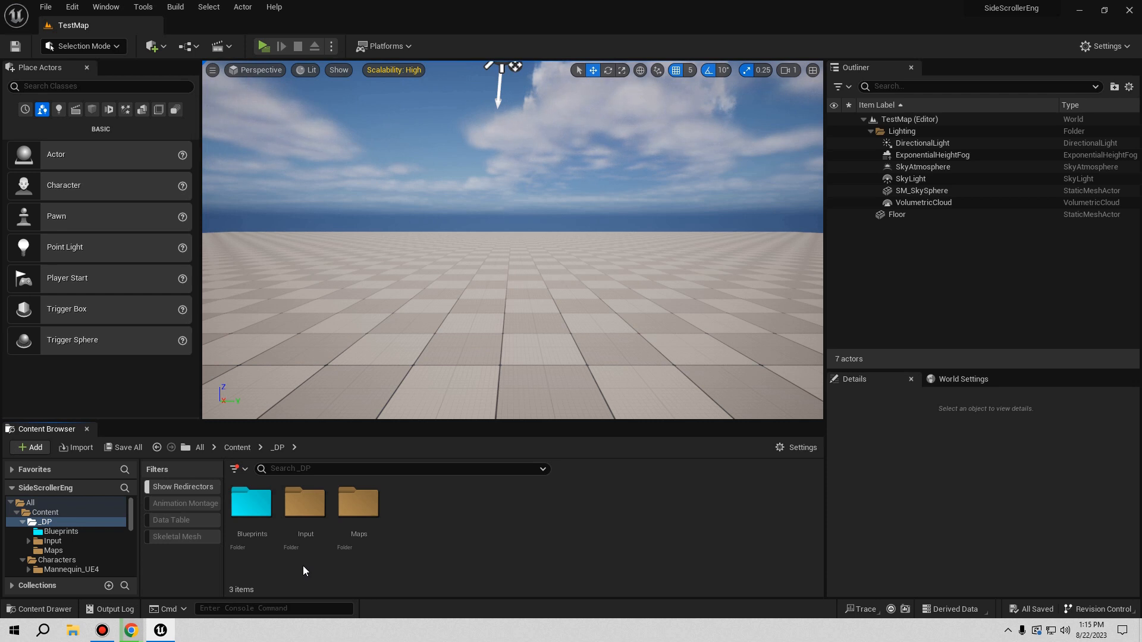
Open the DP_MainCharacter_BP blueprint from the _DP Blueprints folder and dock its editor beside the TestMap tab
double_click(256, 510)
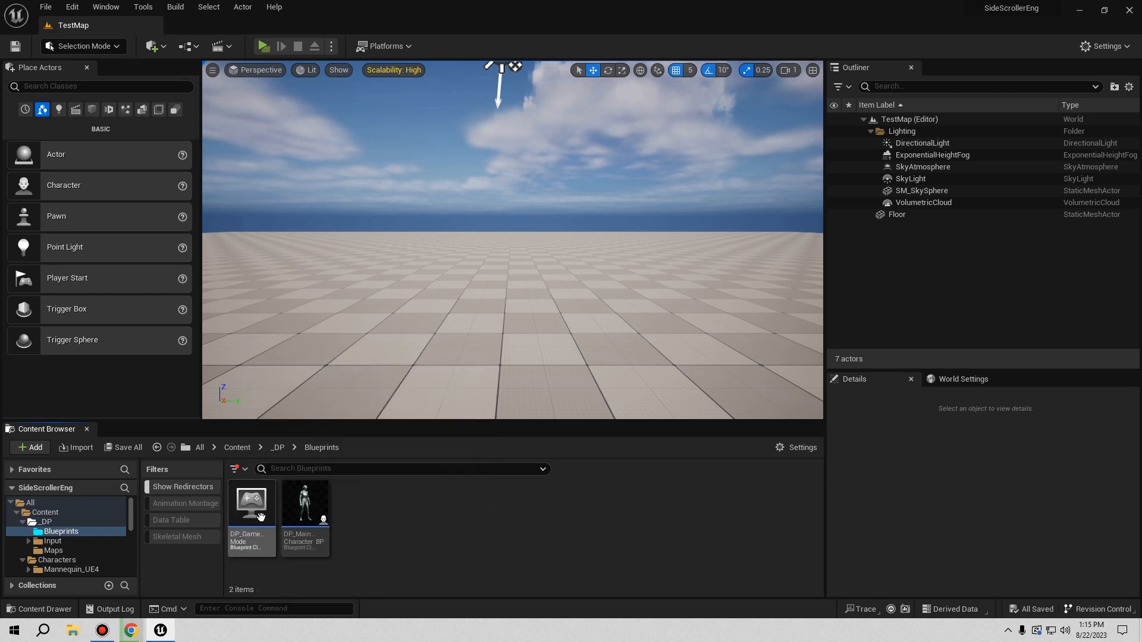
double_click(305, 508)
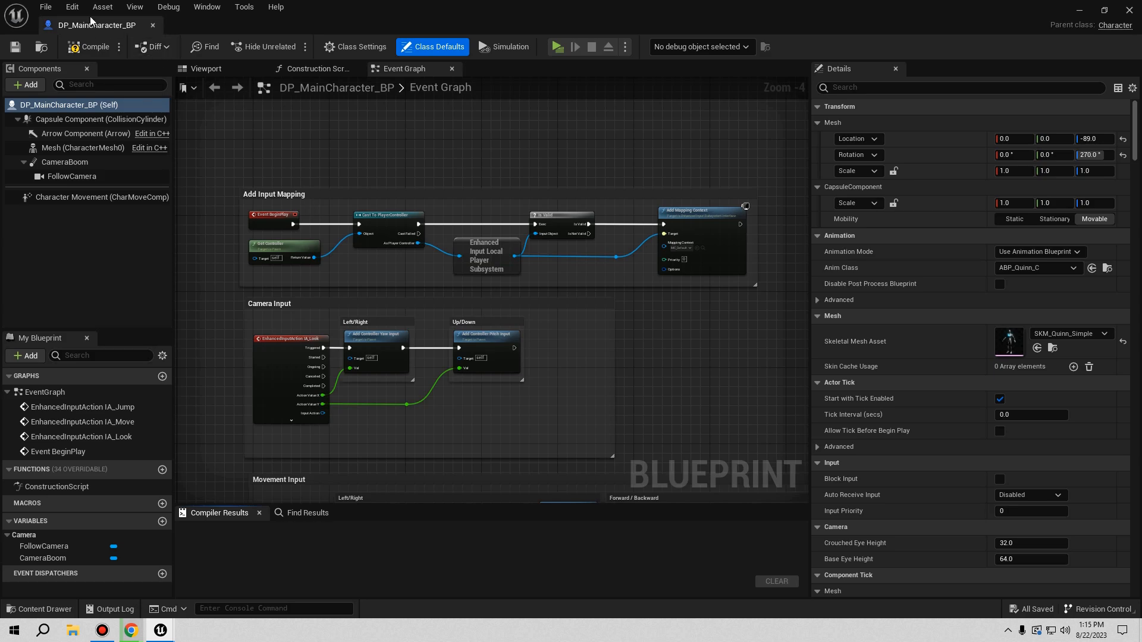
drag(94, 23, 241, 22)
Delete the Add Input Mapping comment box around the Event BeginPlay nodes
right_drag(434, 344, 432, 389)
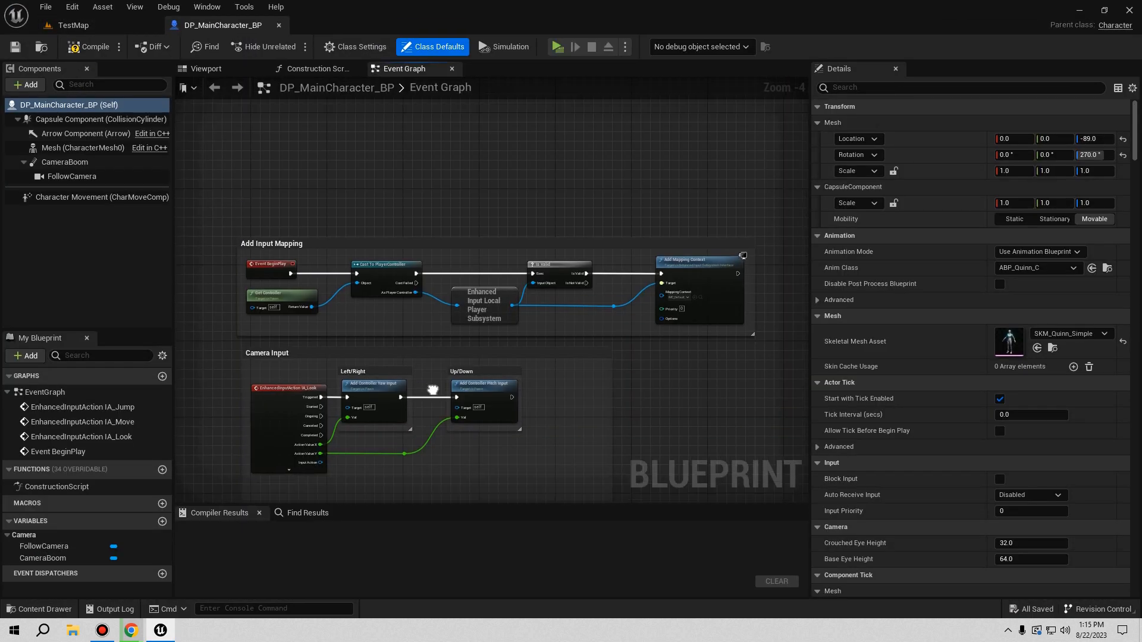
click(358, 252)
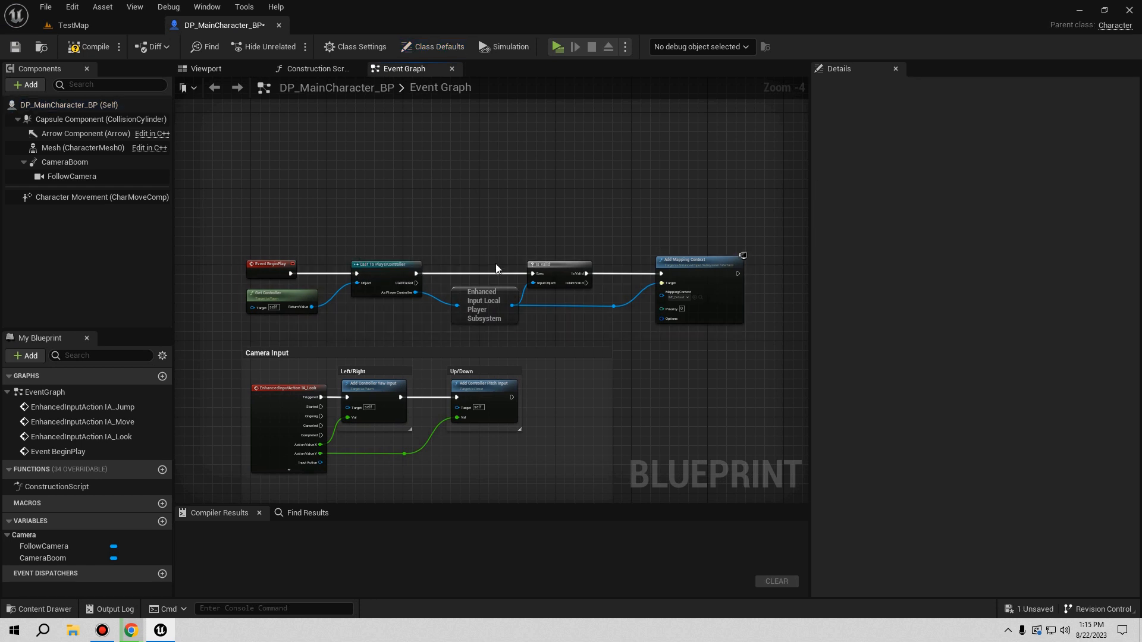
Collapse the nodes following Event BeginPlay into a graph named BeginPlay and place it beside the event
drag(308, 241, 699, 322)
scroll(410, 273, up, 3)
right_click(382, 277)
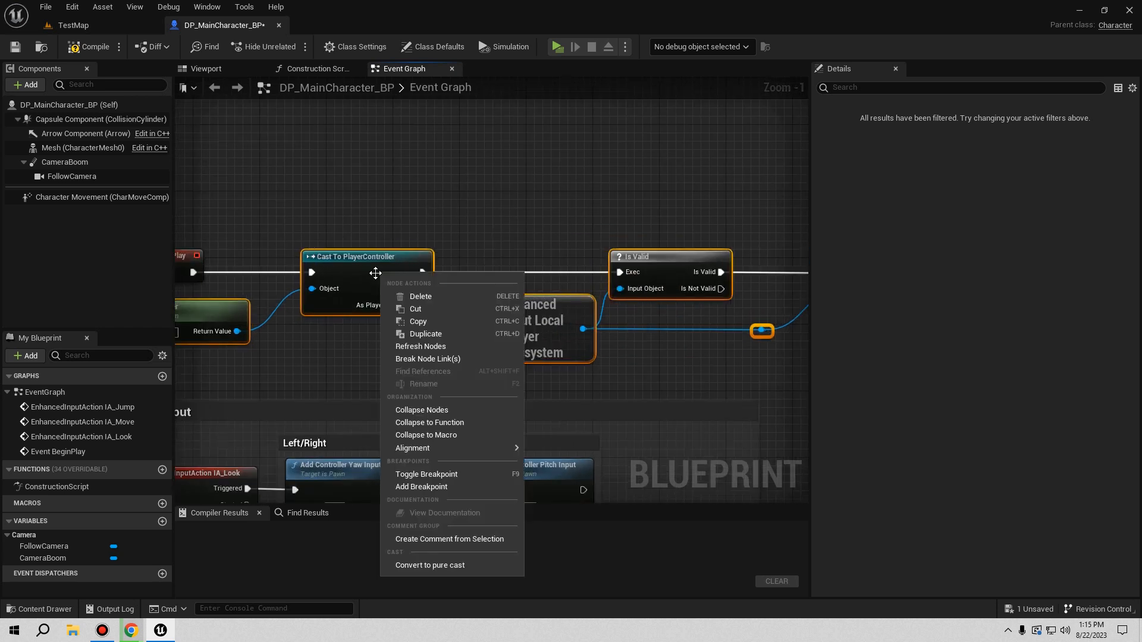
click(428, 411)
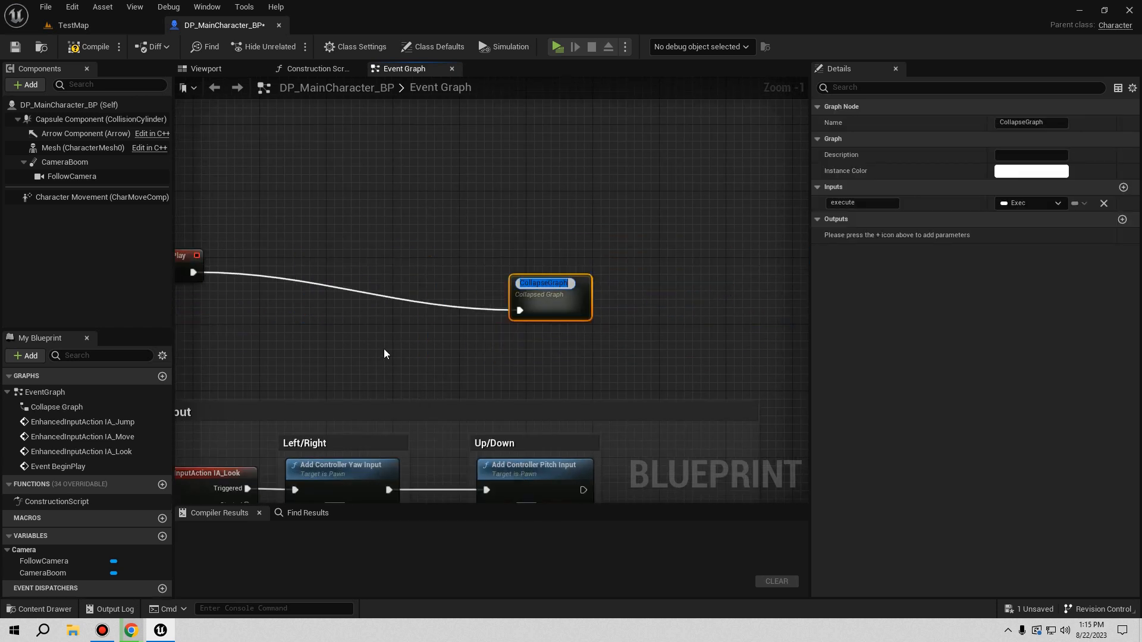
text(BeginP)
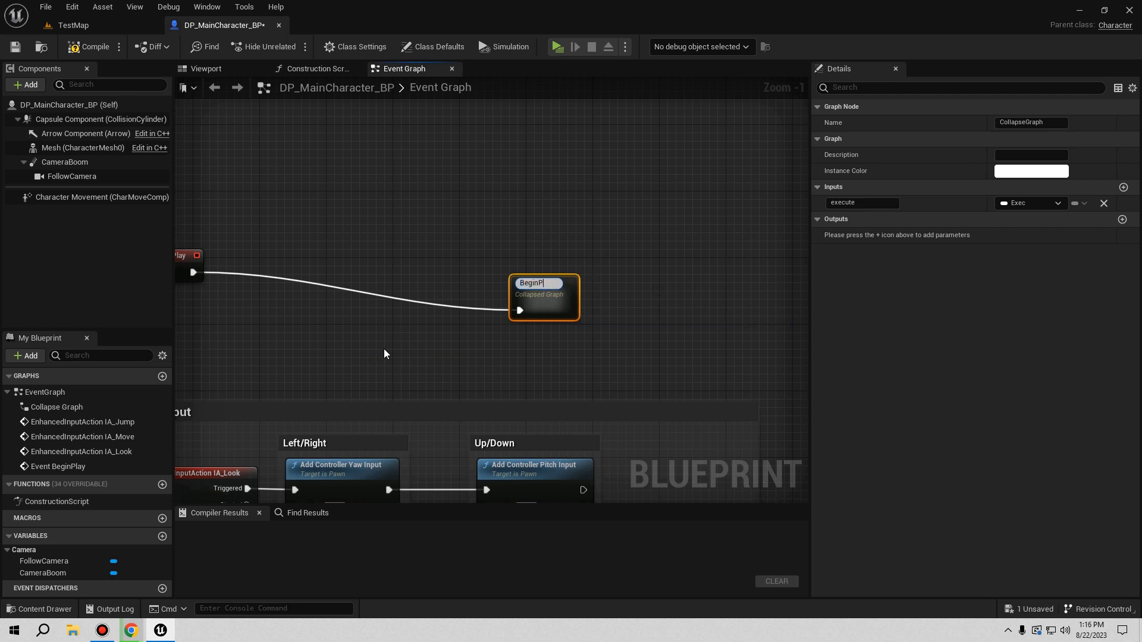
text(lay)
click(371, 327)
drag(536, 285, 247, 255)
click(332, 303)
Delete the Left/Right and Up/Down comment boxes inside the Camera Input section
right_drag(350, 310, 469, 176)
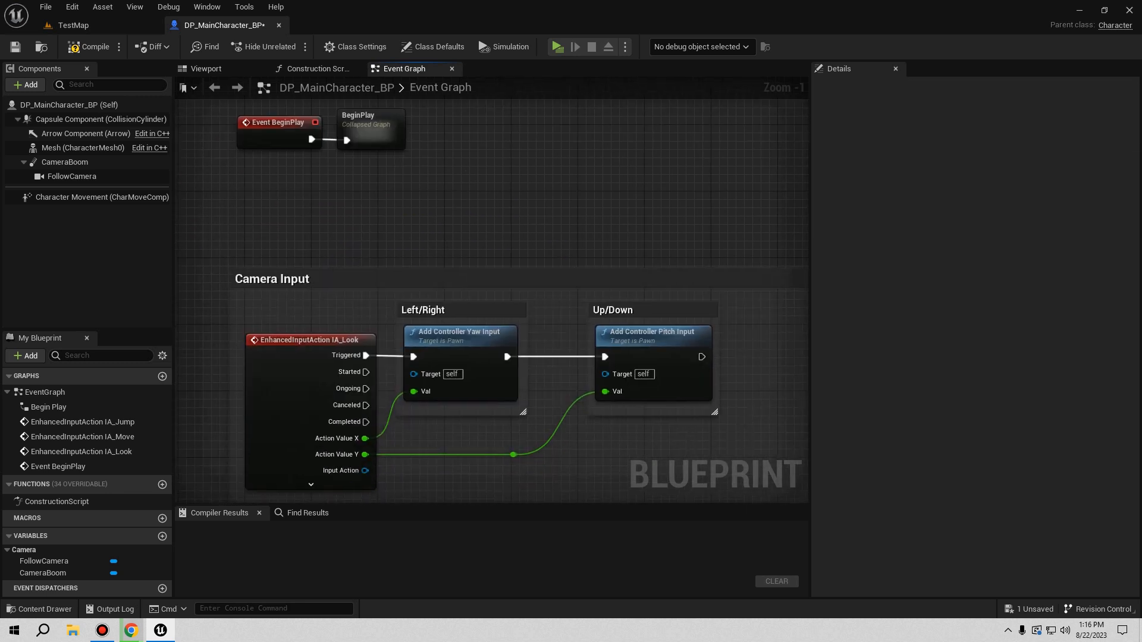
right_drag(449, 242, 354, 193)
click(398, 231)
scroll(438, 270, down, 4)
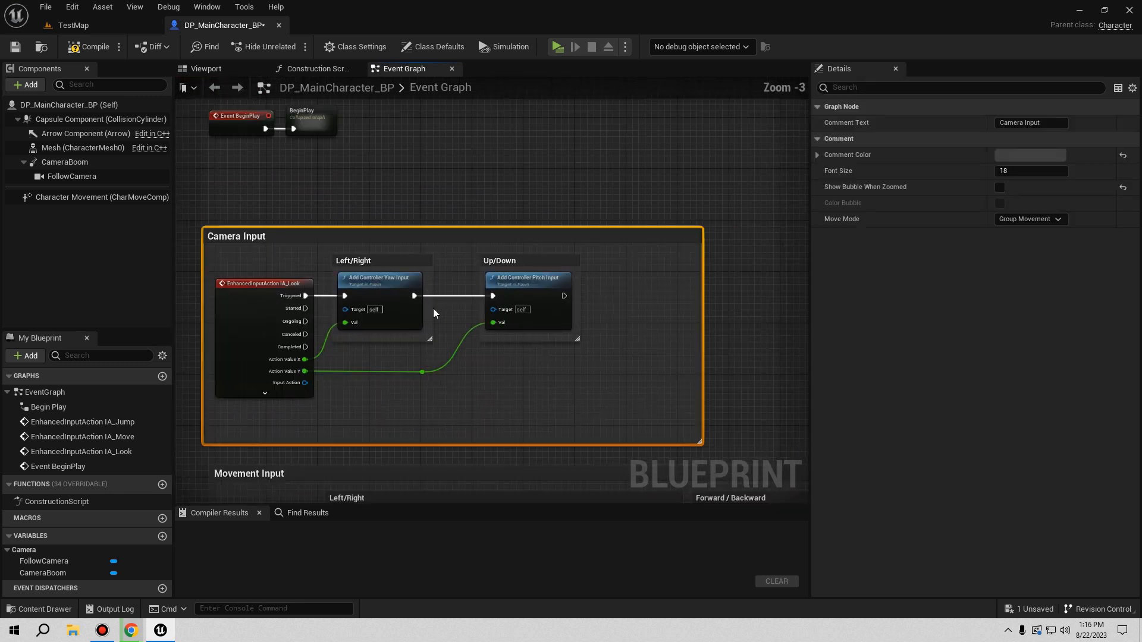
click(425, 275)
key(Delete)
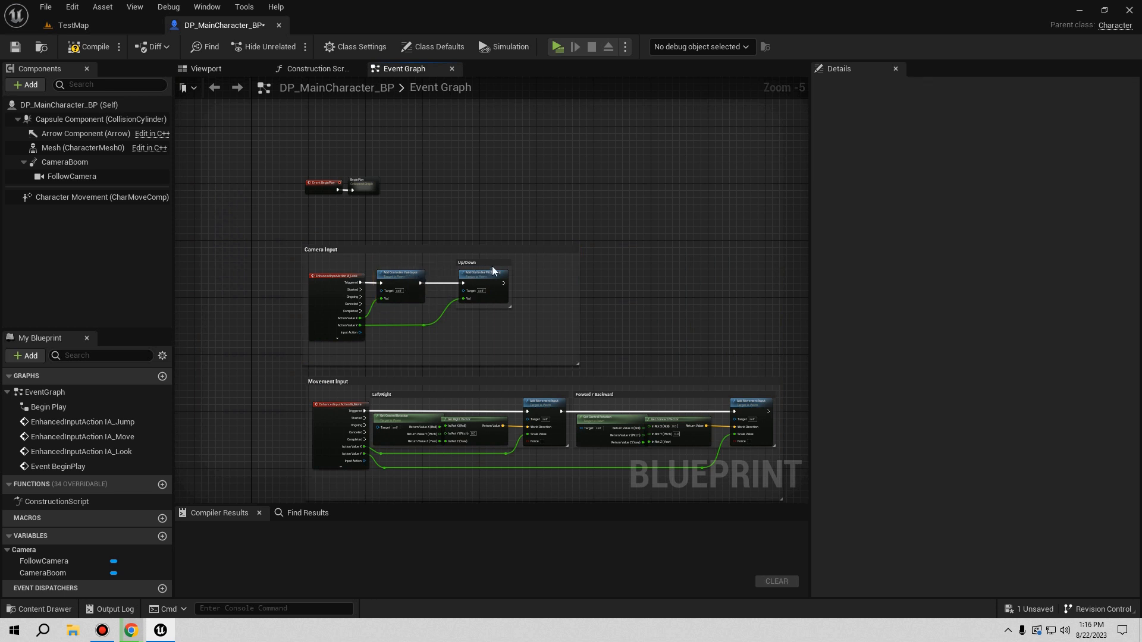
click(491, 266)
key(Delete)
Collapse the IA_Look event and its camera nodes into a graph named Camera Input, placed at its comment's upper-left corner
click(330, 277)
right_click(331, 280)
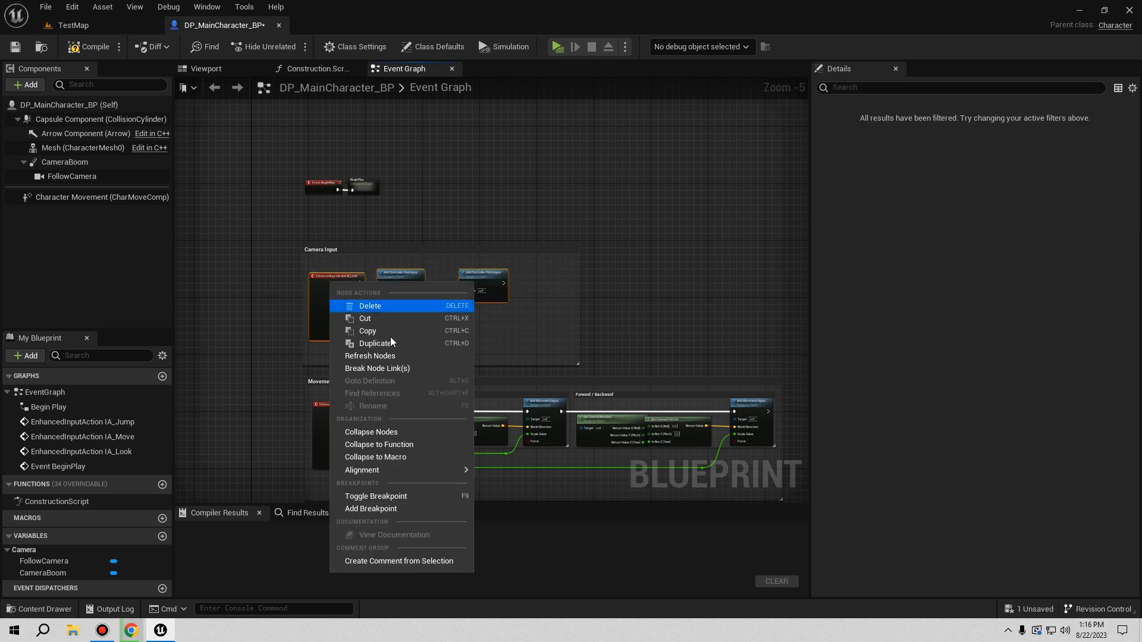
click(385, 432)
text(Camera Inp)
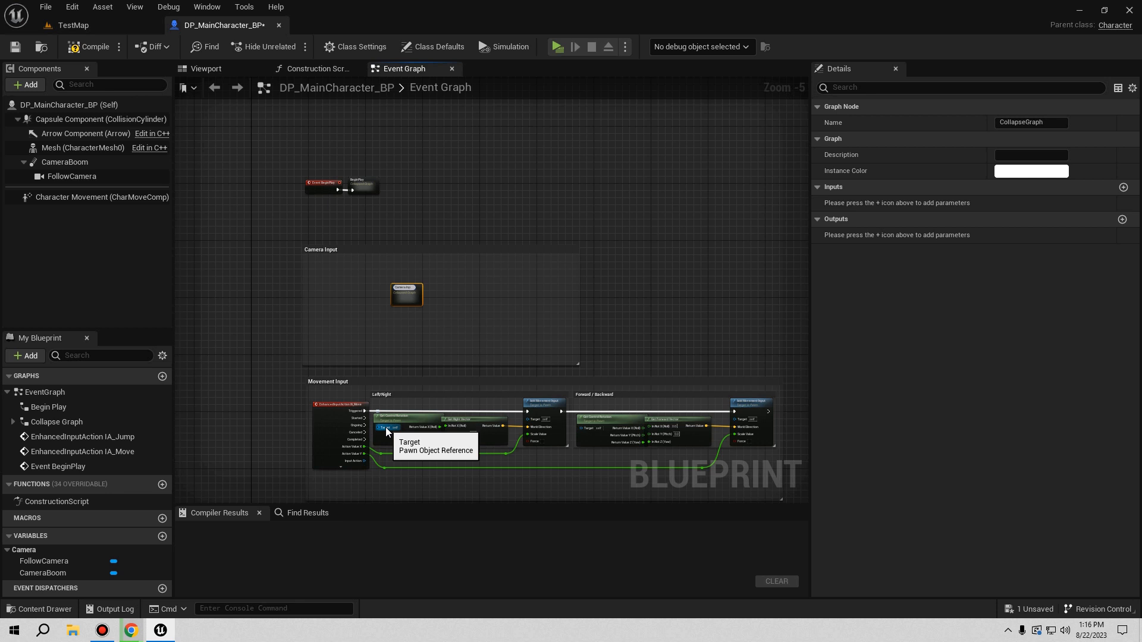
scroll(463, 342, up, 2)
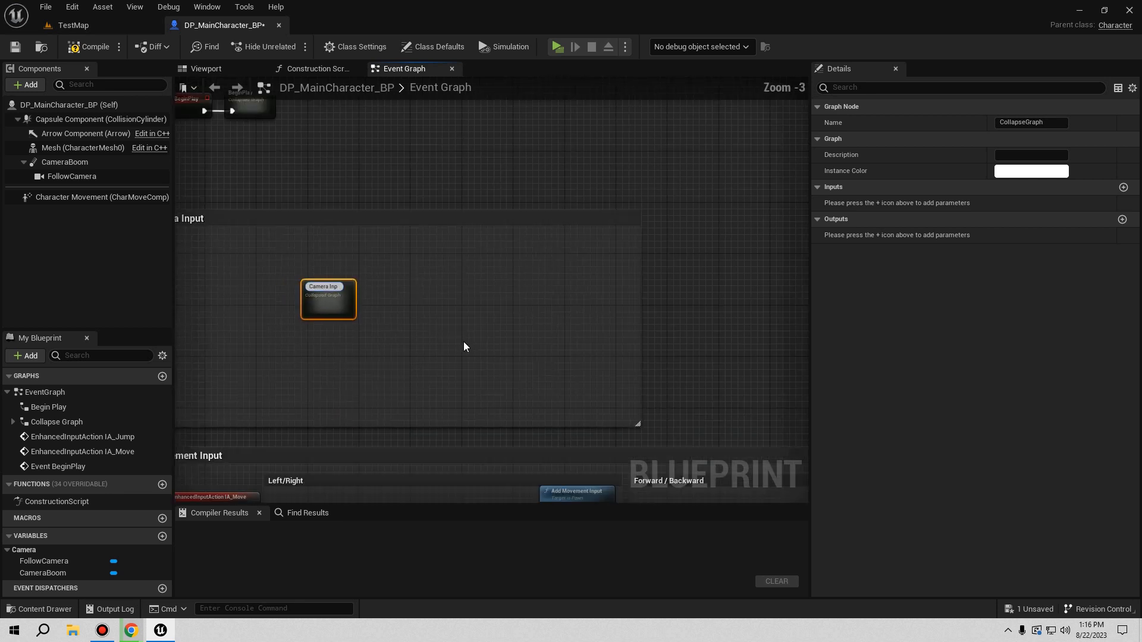
key(BackSpace)
text(put)
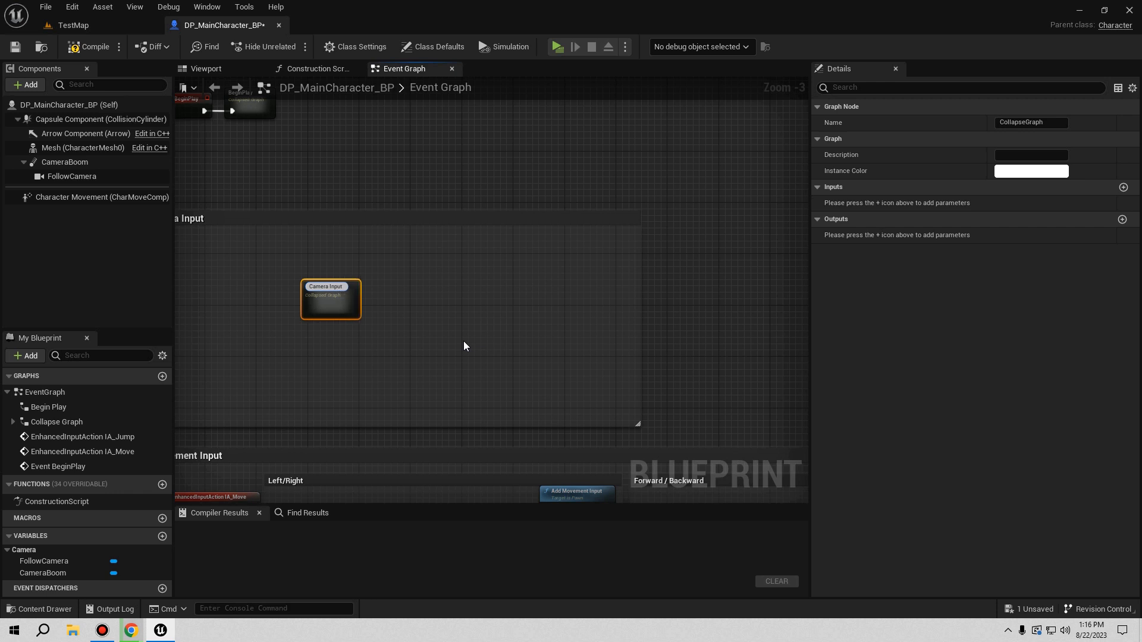
click(427, 302)
right_drag(374, 313, 524, 322)
drag(476, 295, 323, 245)
click(416, 298)
Delete the Left/Right and Forward / Backward comment boxes inside the Movement Input section
right_drag(417, 298, 370, 170)
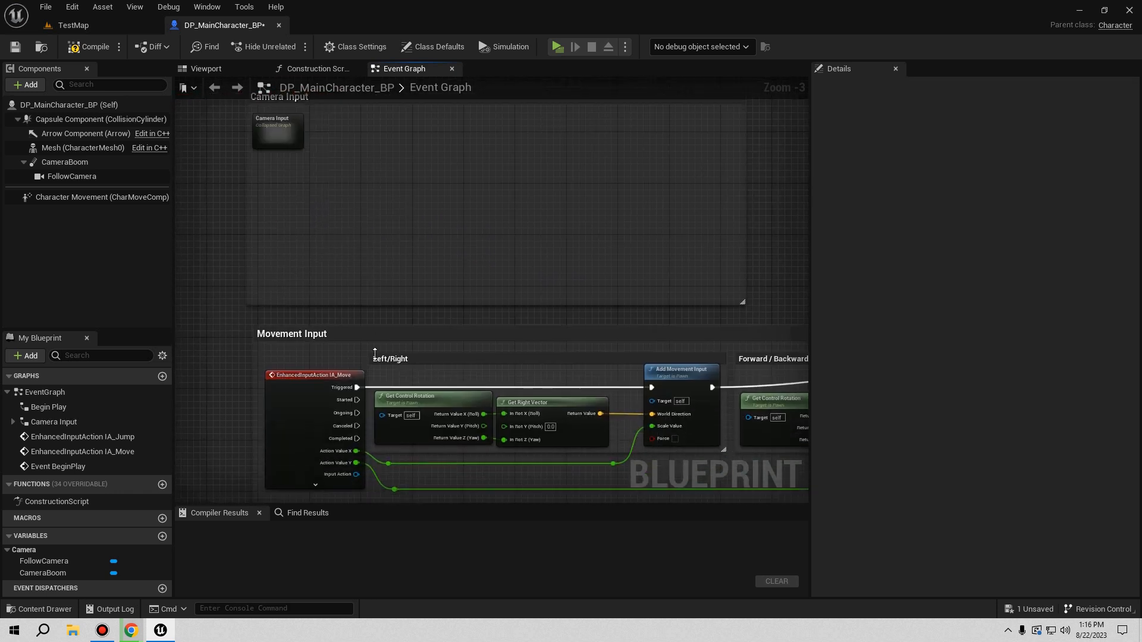
right_drag(374, 355, 339, 242)
click(400, 252)
key(Delete)
right_drag(490, 339, 212, 375)
click(522, 284)
key(Delete)
Collapse the IA_Move event and all its movement nodes into a graph named Movement Input
right_drag(485, 309, 512, 284)
scroll(511, 284, down, 2)
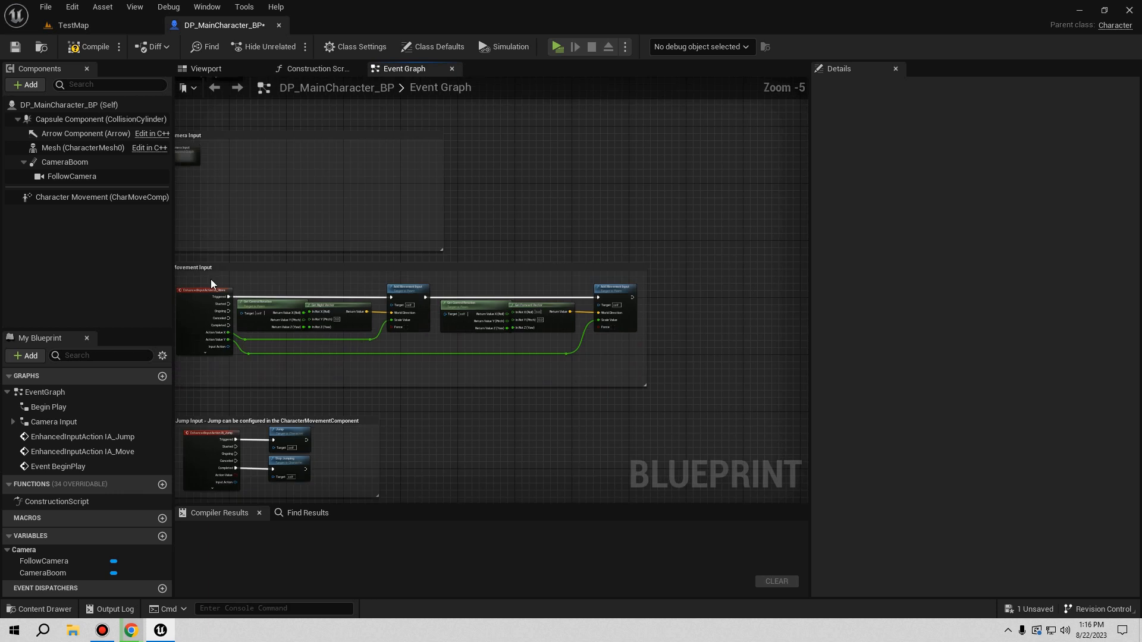
drag(205, 275, 612, 362)
right_drag(381, 345, 556, 354)
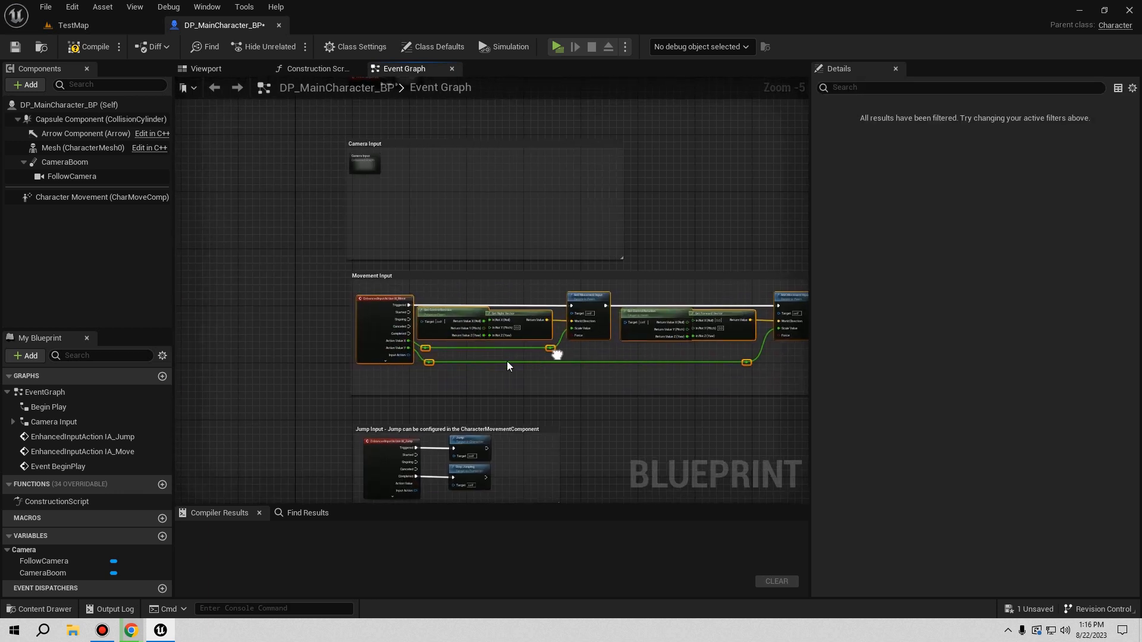
scroll(446, 332, up, 3)
right_click(321, 295)
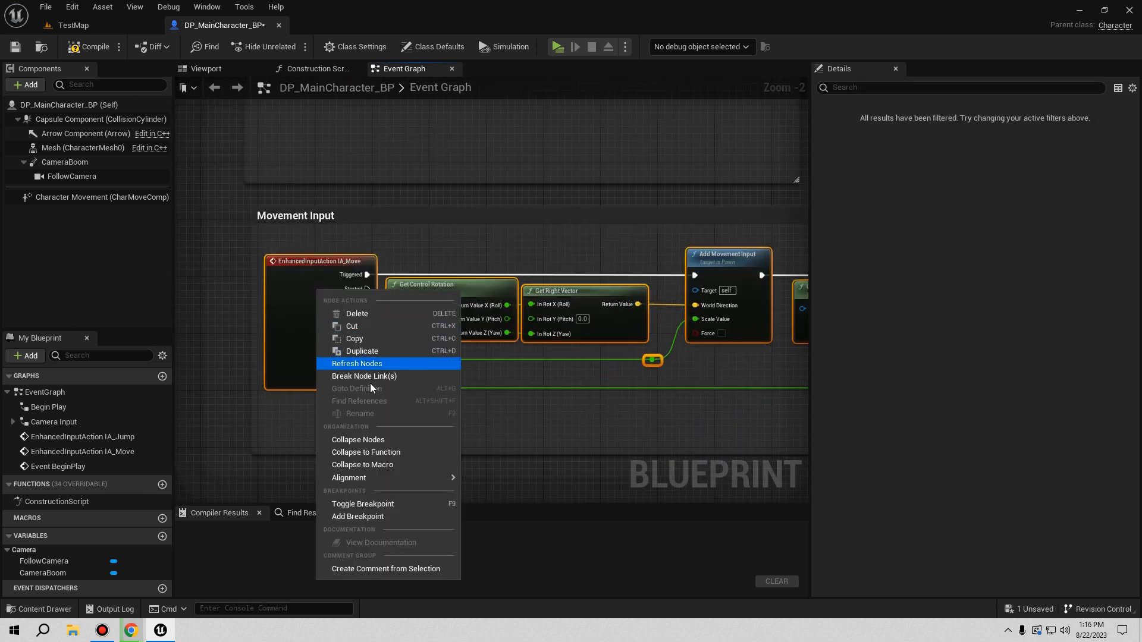
click(366, 444)
text(M)
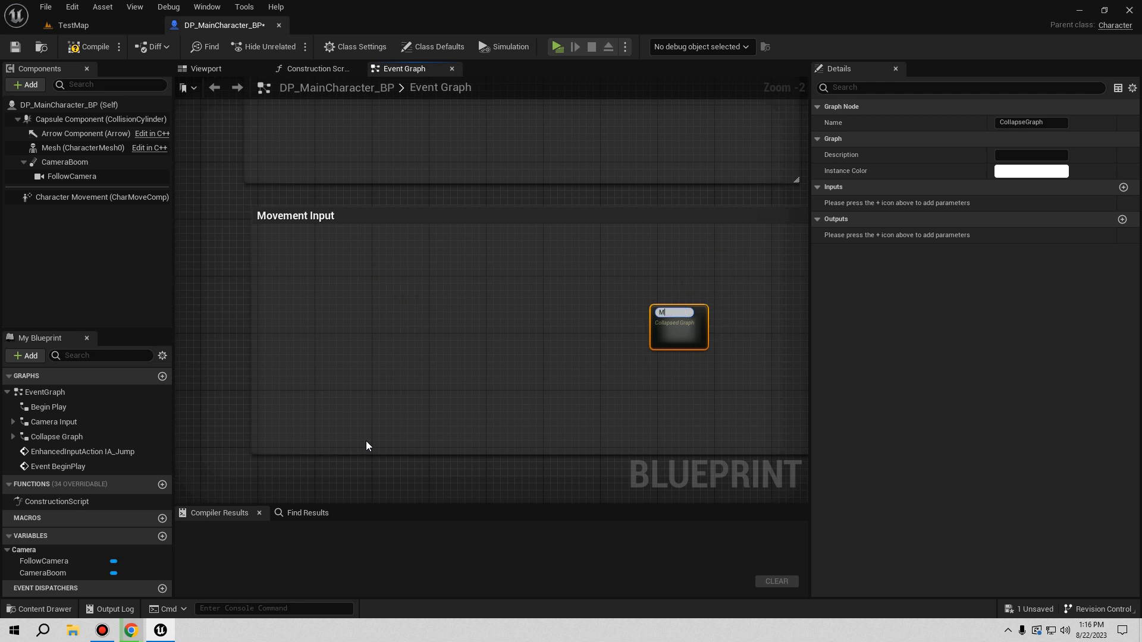
text(ovement Input)
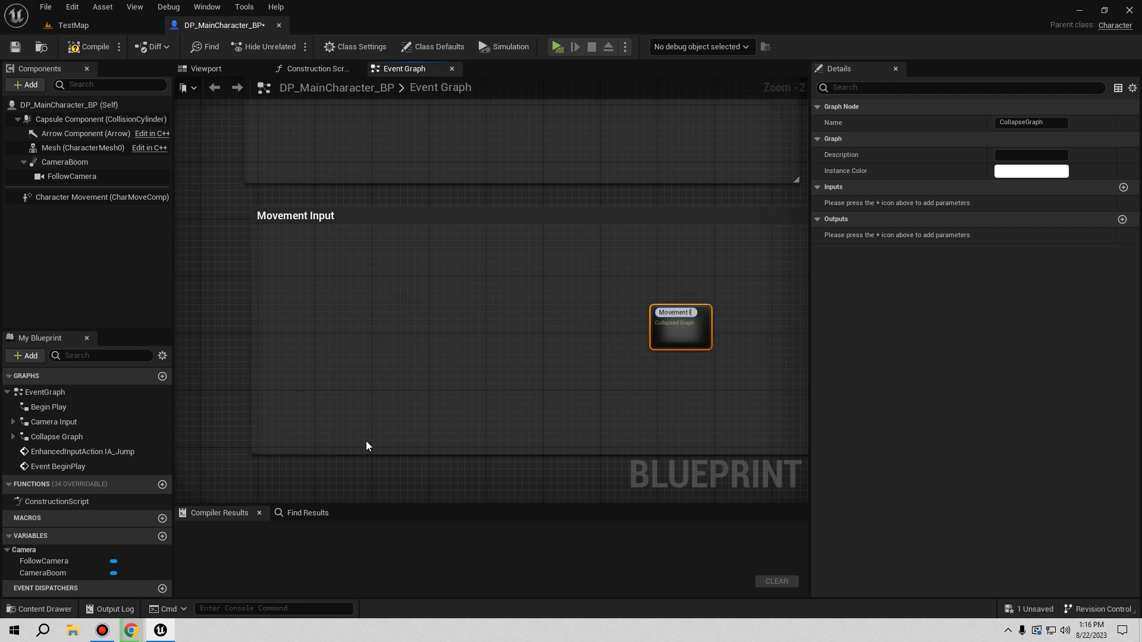
key(Return)
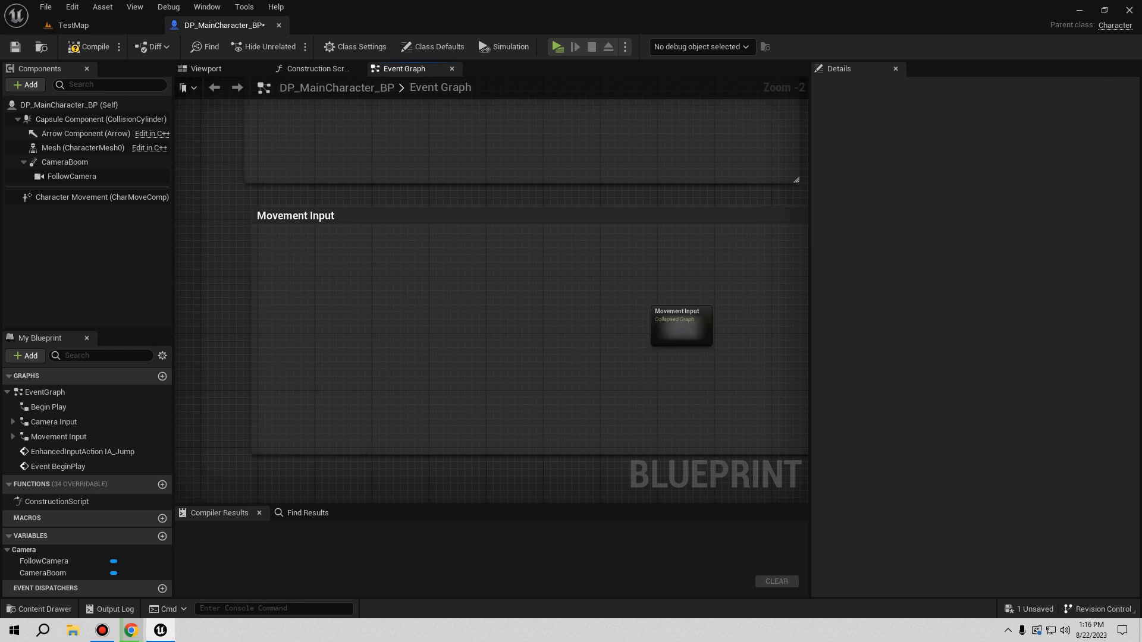
Place the Movement Input collapsed node directly to the right of the Camera Input node
right_drag(682, 341, 622, 444)
drag(621, 442, 315, 216)
right_drag(315, 212, 389, 347)
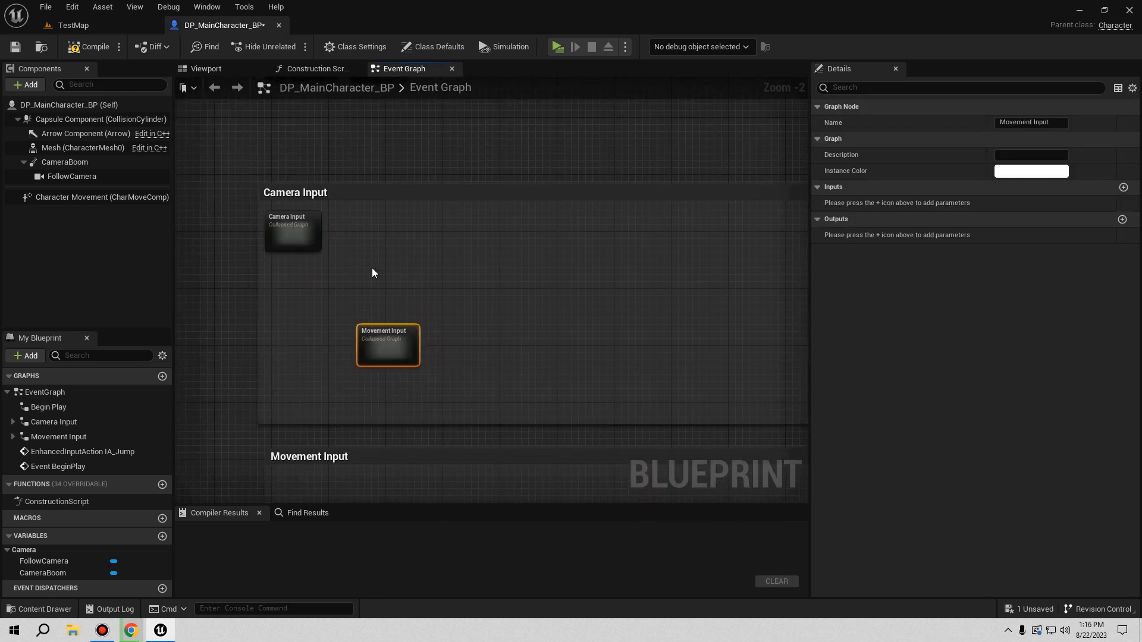
drag(383, 336, 361, 223)
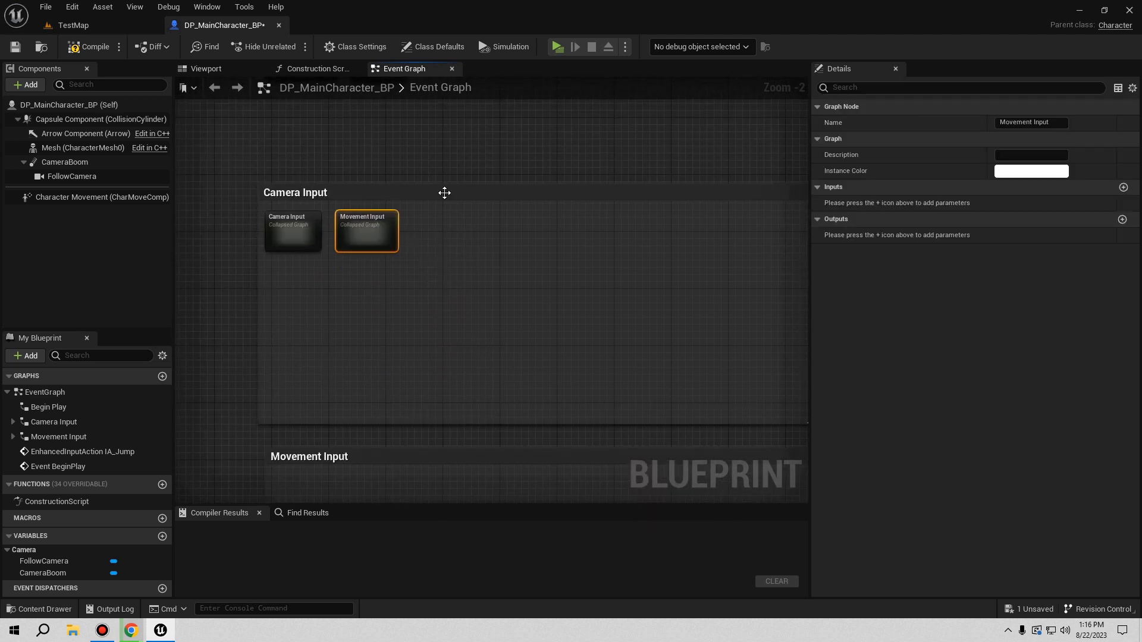
Delete the Camera Input and Movement Input comment boxes from the Event Graph
click(467, 243)
key(Delete)
right_drag(470, 319, 437, 139)
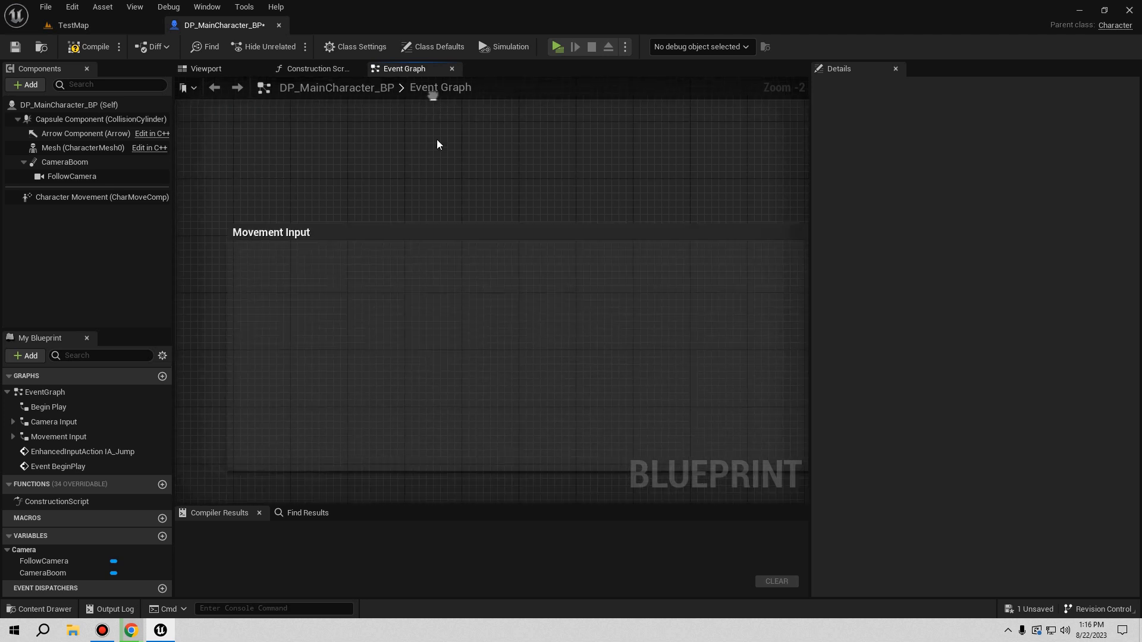
click(434, 229)
key(Delete)
Collapse the Jump and Stop Jumping nodes of the IA_Jump event into a graph named Jump
right_drag(429, 333, 395, 223)
scroll(394, 223, down, 4)
mouse_move(371, 281)
right_down()
mouse_move(372, 237)
mouse_move(369, 280)
right_up()
scroll(372, 238, up, 1)
scroll(368, 281, up, 5)
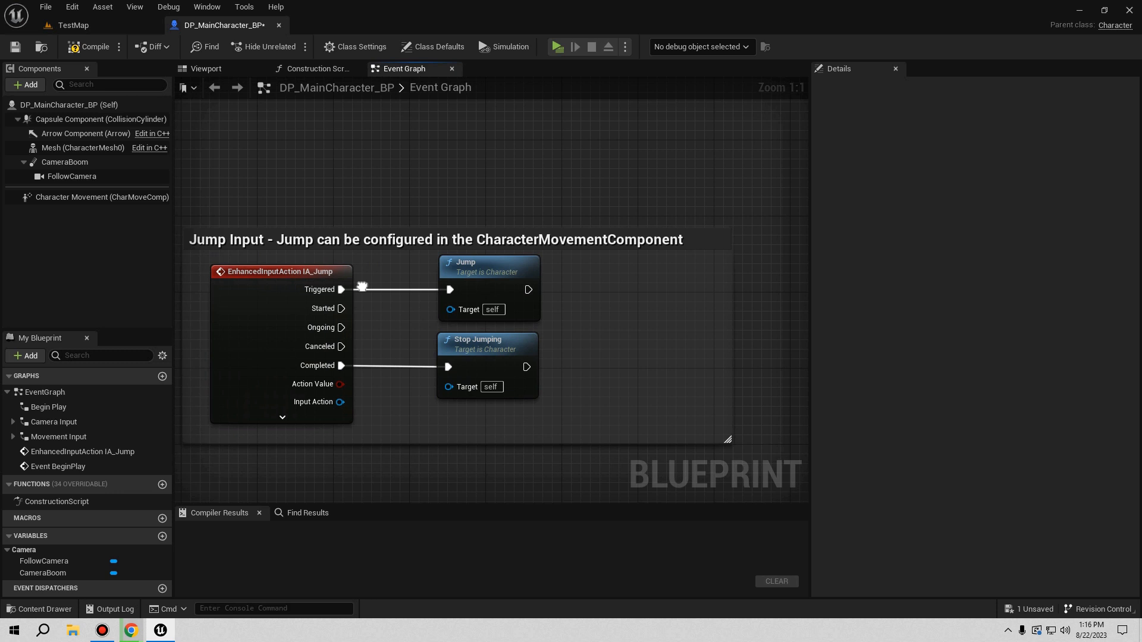
right_drag(361, 287, 364, 287)
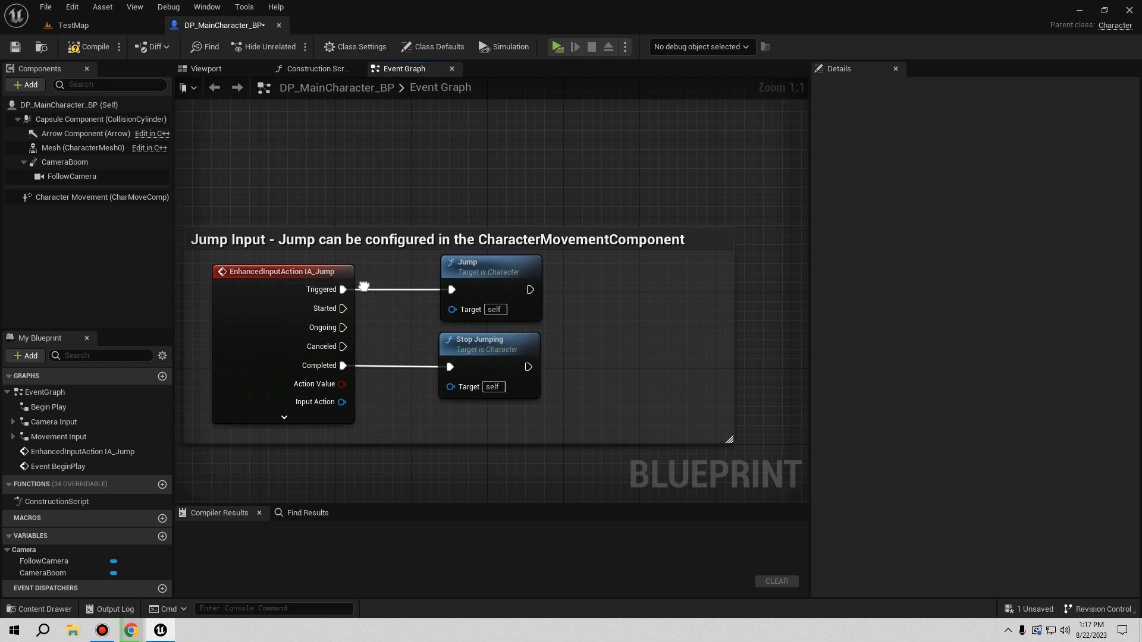
drag(509, 419, 452, 268)
right_click(495, 272)
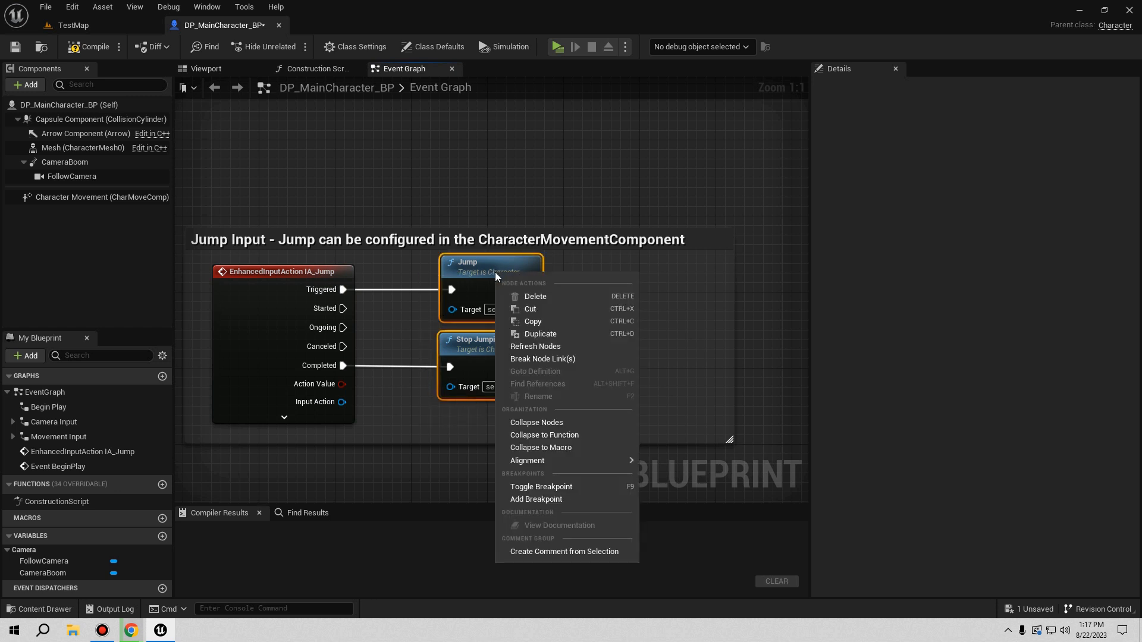
click(555, 421)
text(Jump)
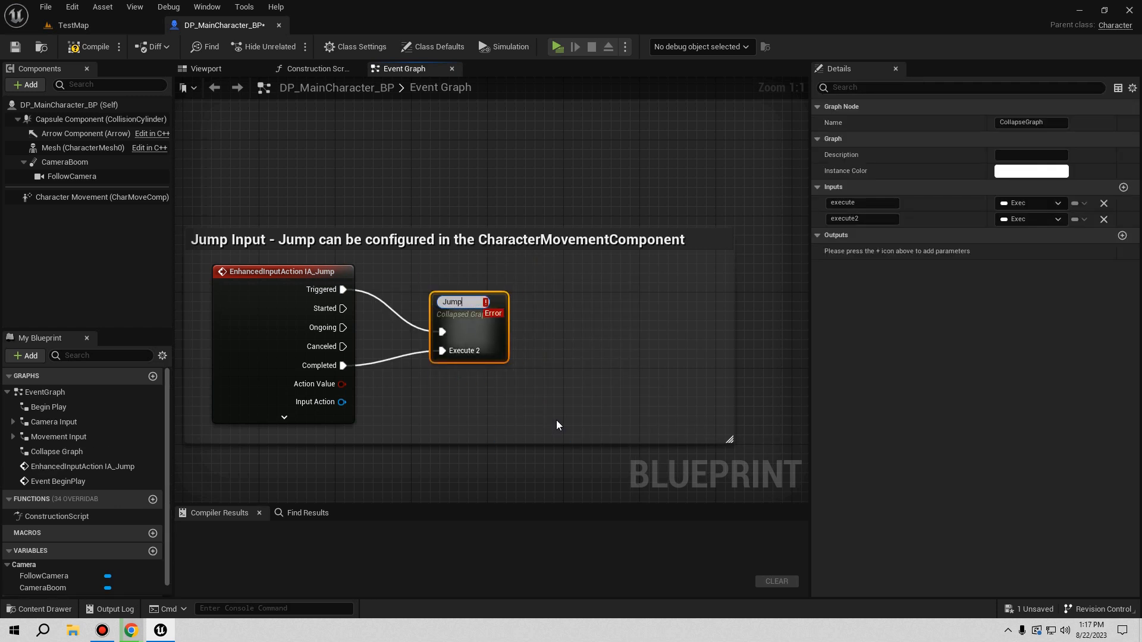
key(Return)
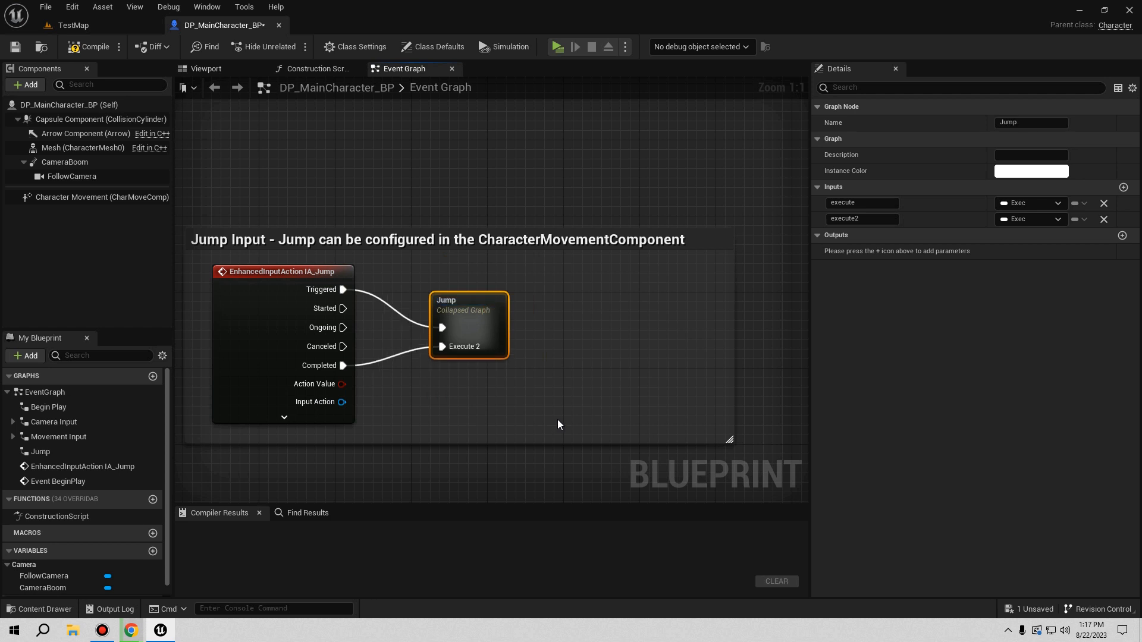
Place the Jump collapsed node beside the IA_Jump event and delete the surrounding Jump Input comment box
drag(483, 325, 436, 288)
click(483, 309)
right_drag(483, 309, 497, 384)
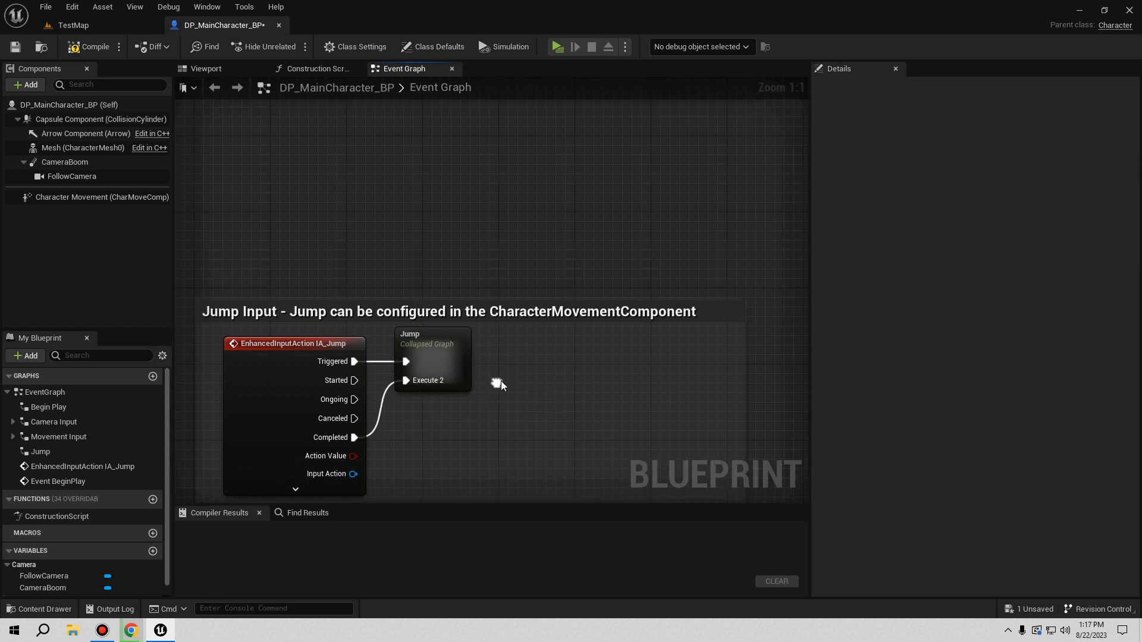
click(539, 315)
key(Delete)
Move the IA_Jump event and its Jump node up to sit directly below the Camera Input and Movement Input nodes
scroll(505, 326, down, 3)
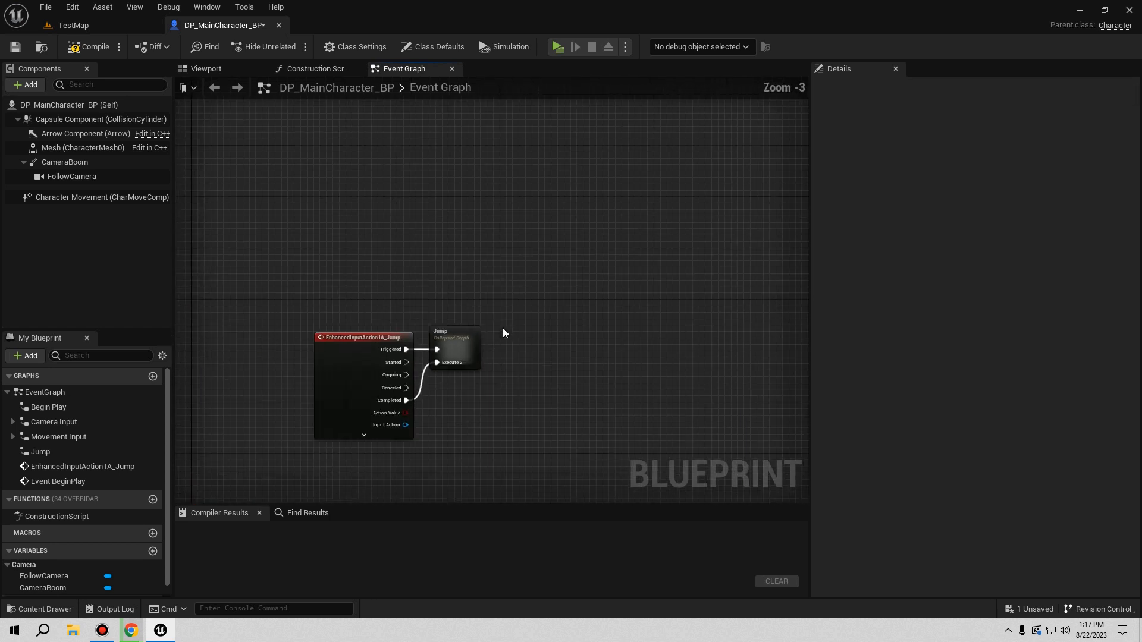
drag(479, 441, 398, 357)
right_drag(464, 429, 483, 486)
drag(384, 405, 396, 169)
right_drag(428, 192, 412, 468)
drag(413, 468, 378, 274)
click(296, 313)
right_drag(296, 333, 325, 245)
drag(304, 265, 562, 509)
drag(405, 385, 398, 185)
right_drag(307, 187, 376, 395)
drag(453, 390, 423, 335)
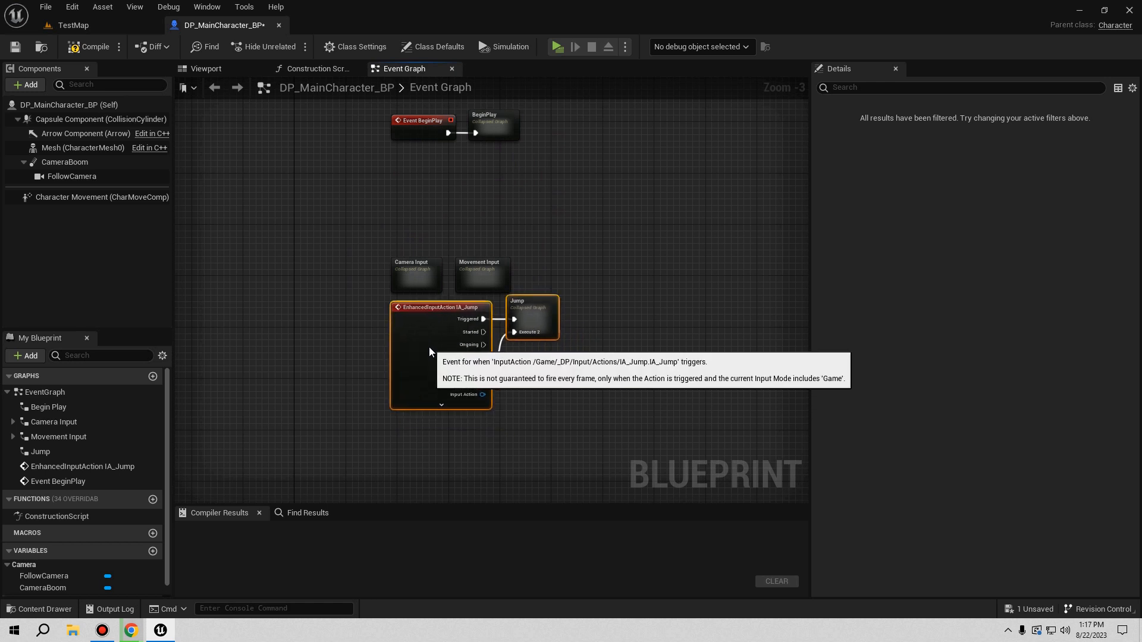
Group the Camera Input, Movement Input and IA_Jump nodes in a comment box titled Movement
drag(349, 217, 591, 440)
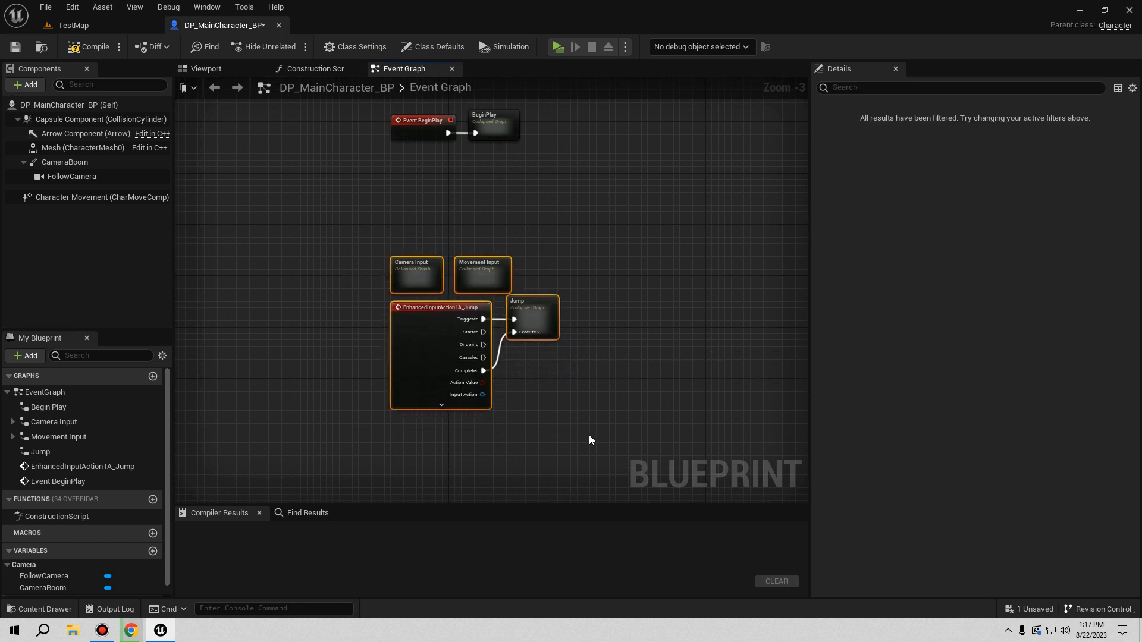
key(c)
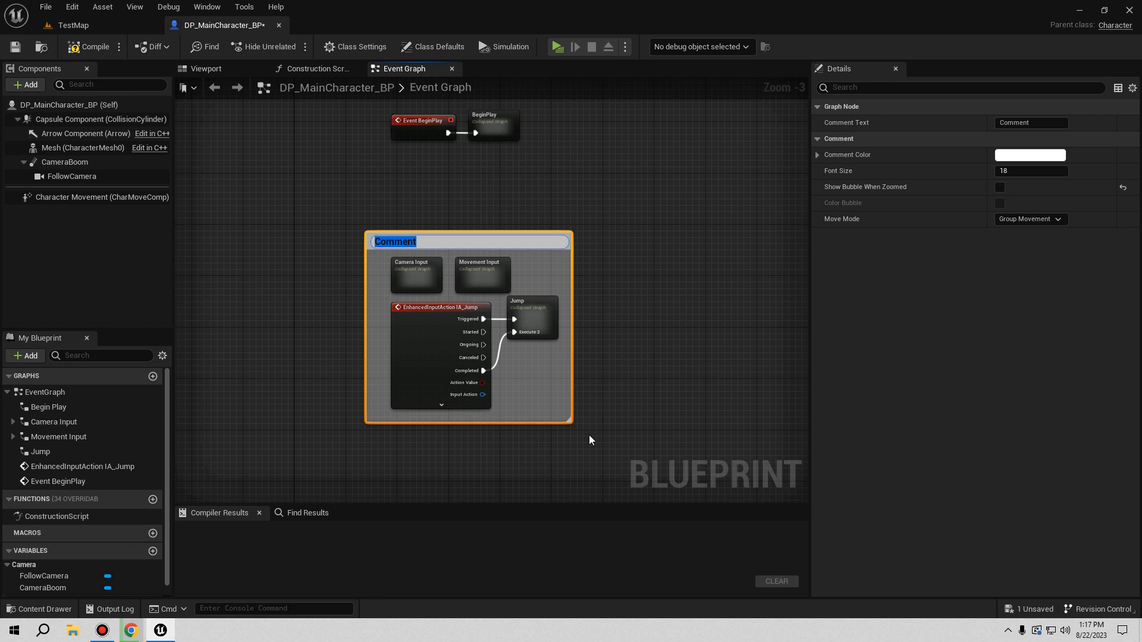
text(Move)
click(598, 416)
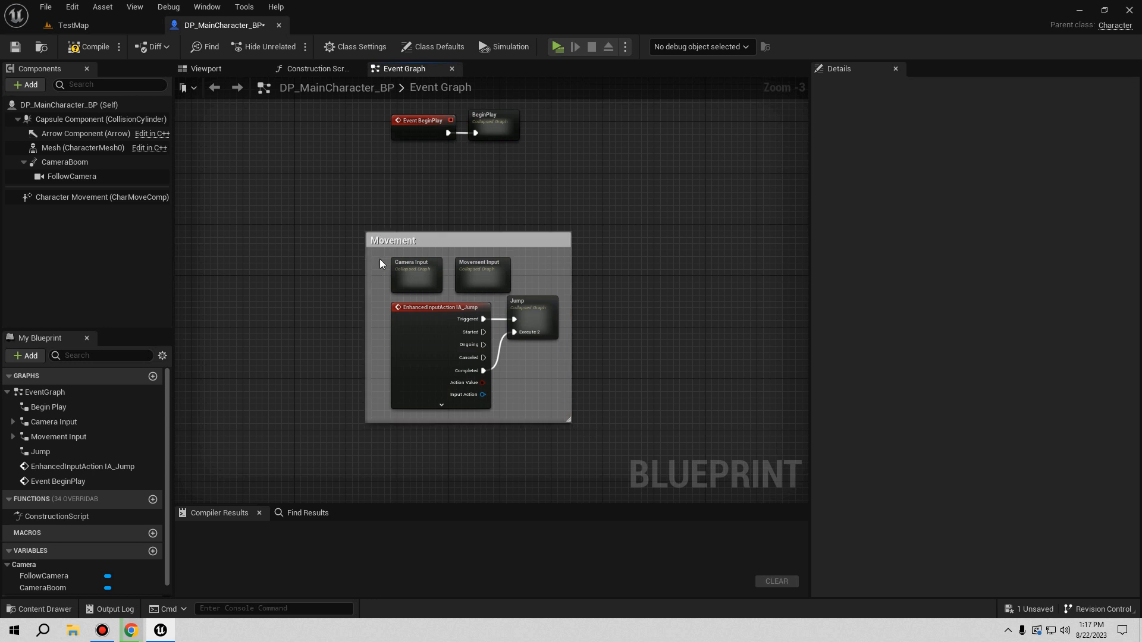
Narrow the Movement comment box from its left edge and move it just below the Event BeginPlay nodes, aligned with them
click(408, 280)
click(356, 302)
drag(365, 299, 382, 298)
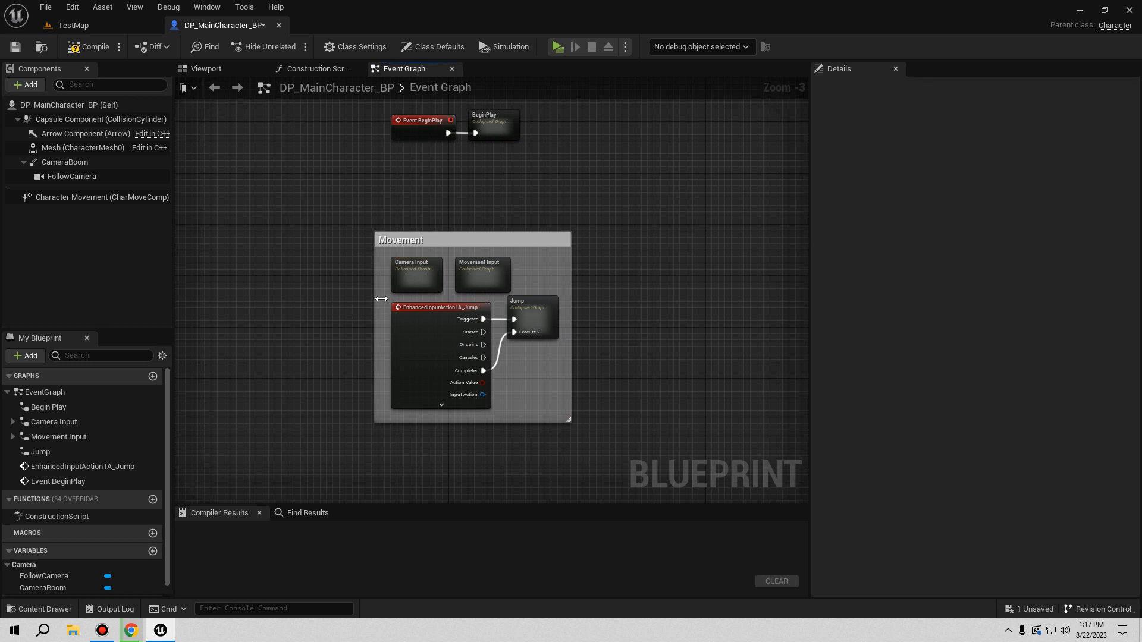
right_drag(451, 327, 424, 421)
drag(450, 327, 441, 273)
click(641, 320)
scroll(583, 259, down, 3)
scroll(570, 378, up, 4)
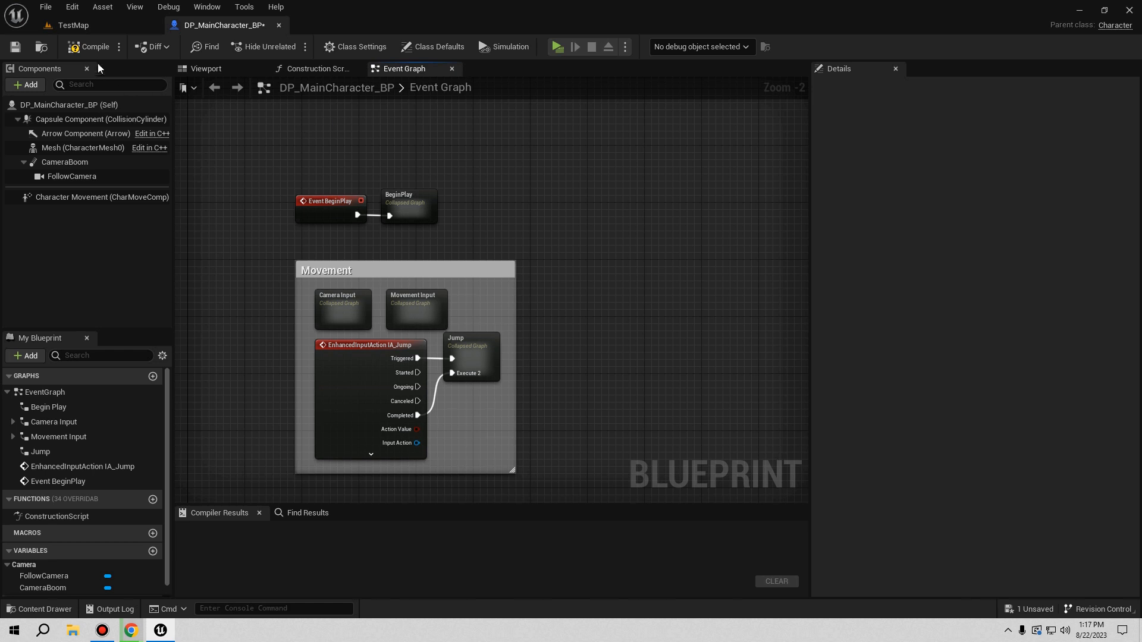
Compile and save DP_MainCharacter_BP and show the character in its 3D viewport
click(92, 49)
click(16, 48)
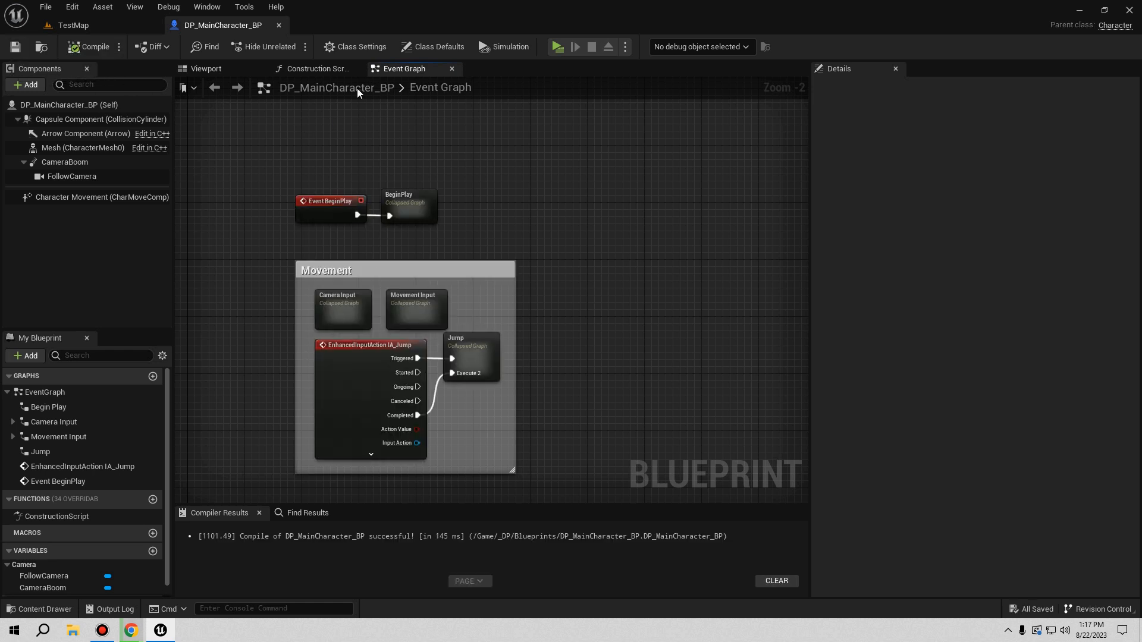
click(289, 70)
click(207, 69)
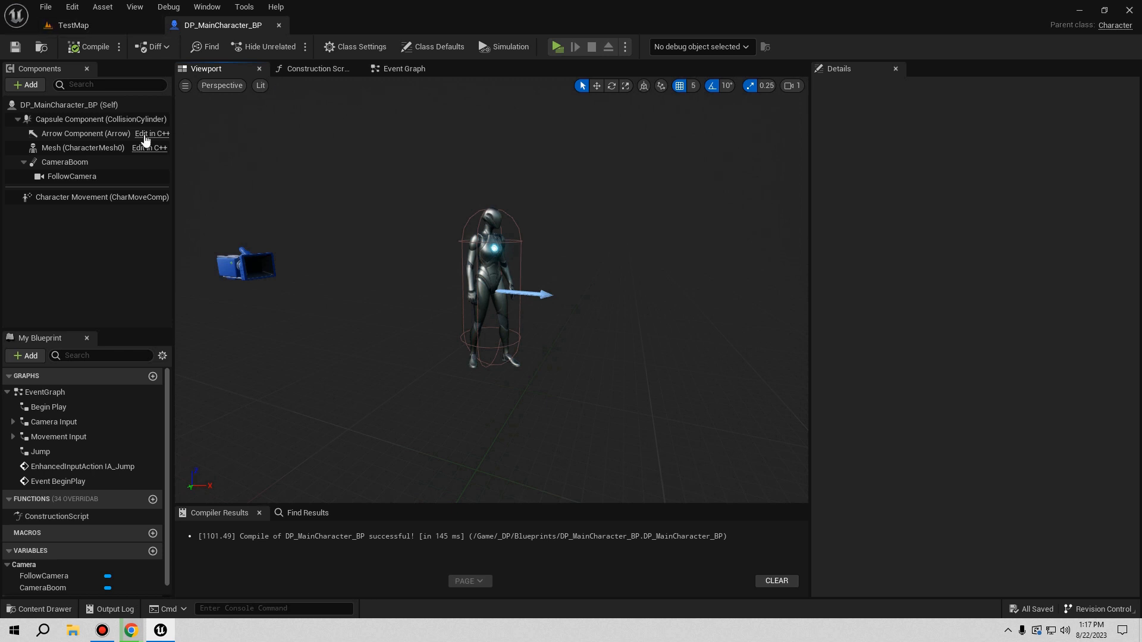
Locate the Mesh component's Anim Class asset and examine the Event Graph of the neighbouring ABP_Manny, closing it when done
click(96, 153)
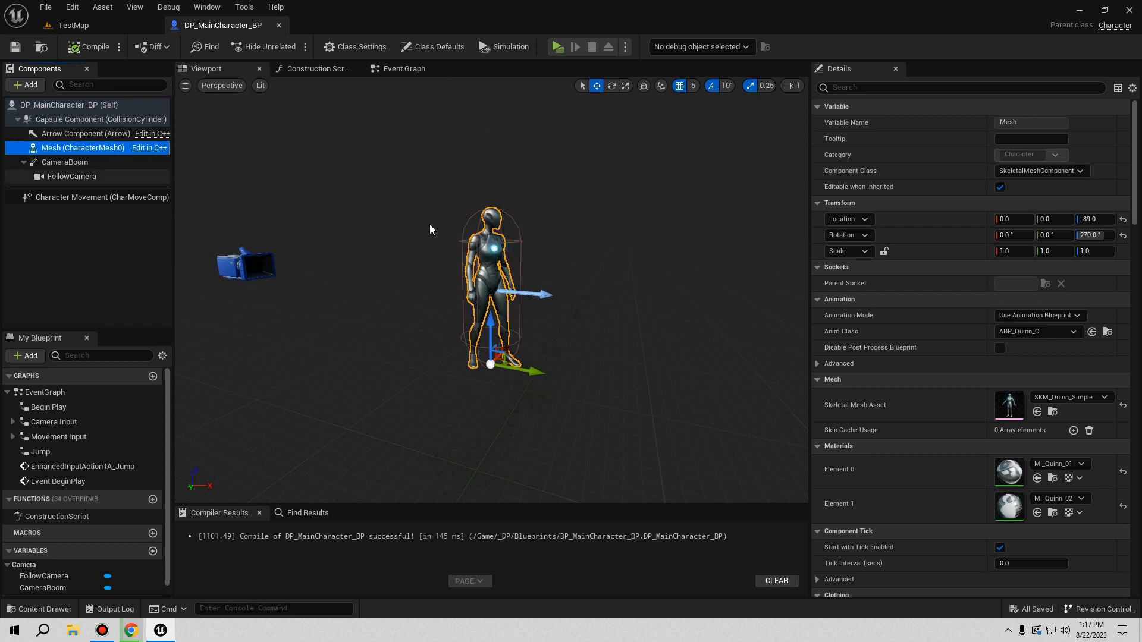
click(1107, 332)
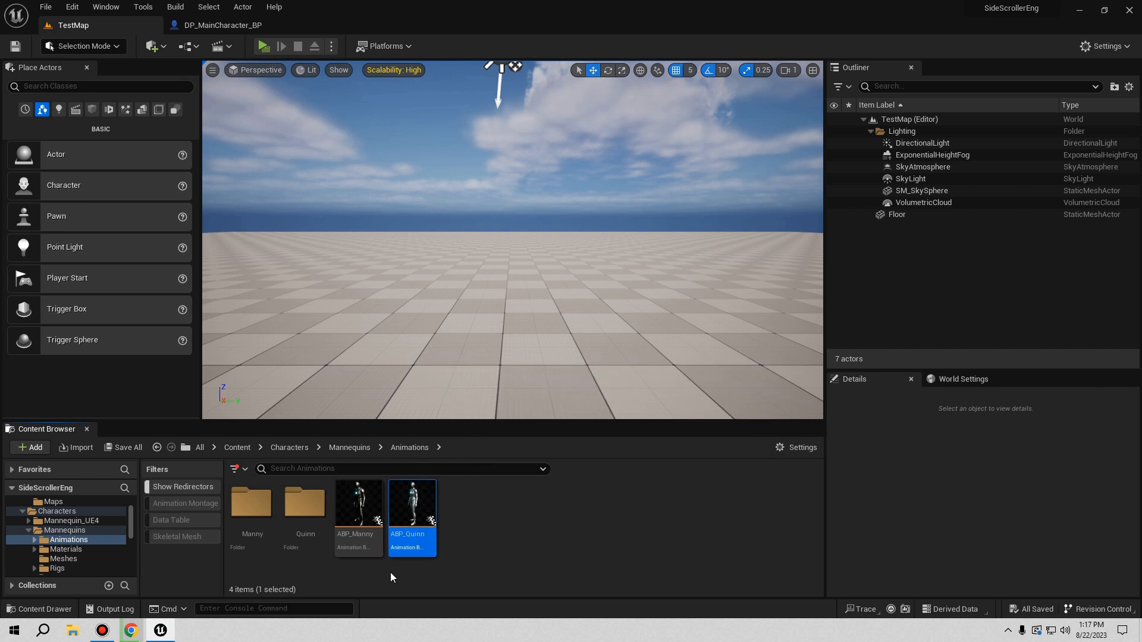
click(358, 505)
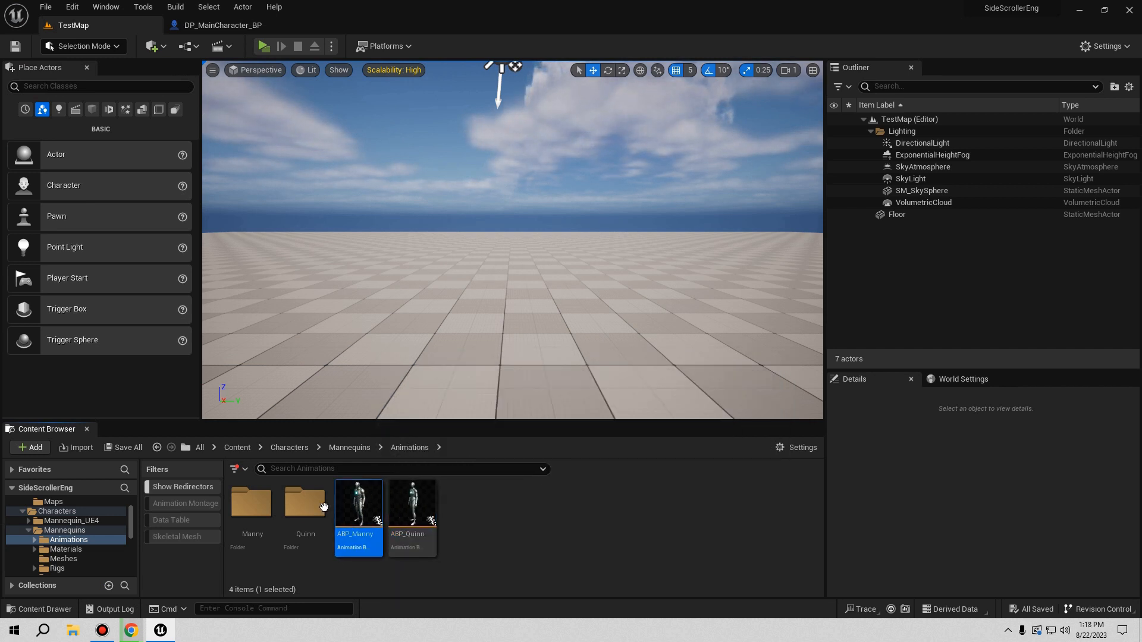
double_click(368, 528)
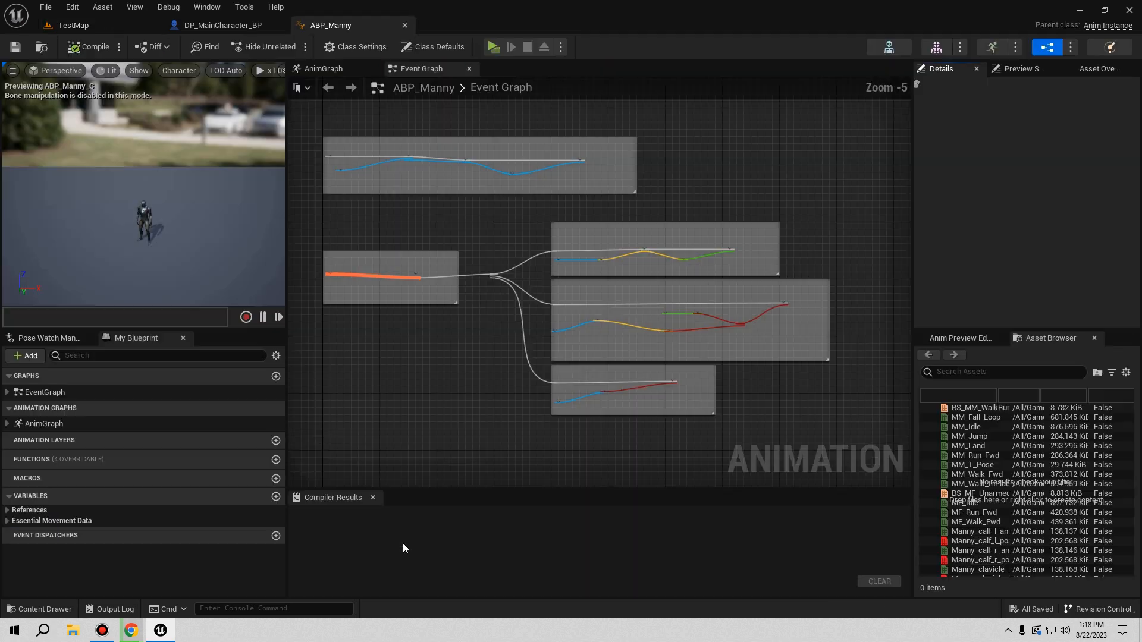
right_drag(434, 447, 360, 478)
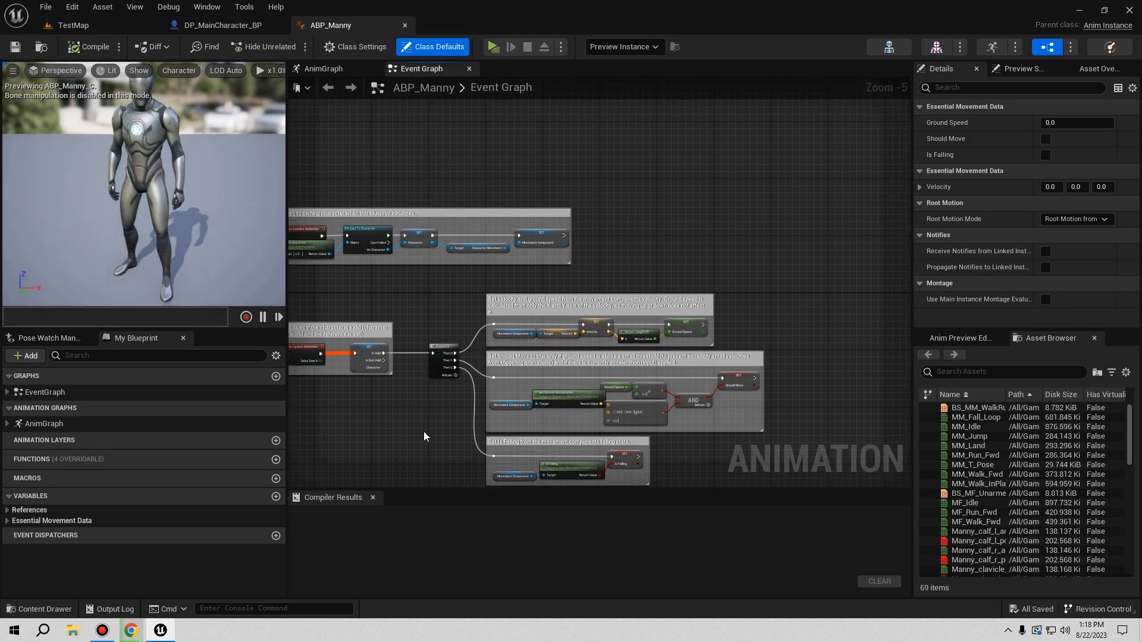
right_drag(425, 432, 535, 426)
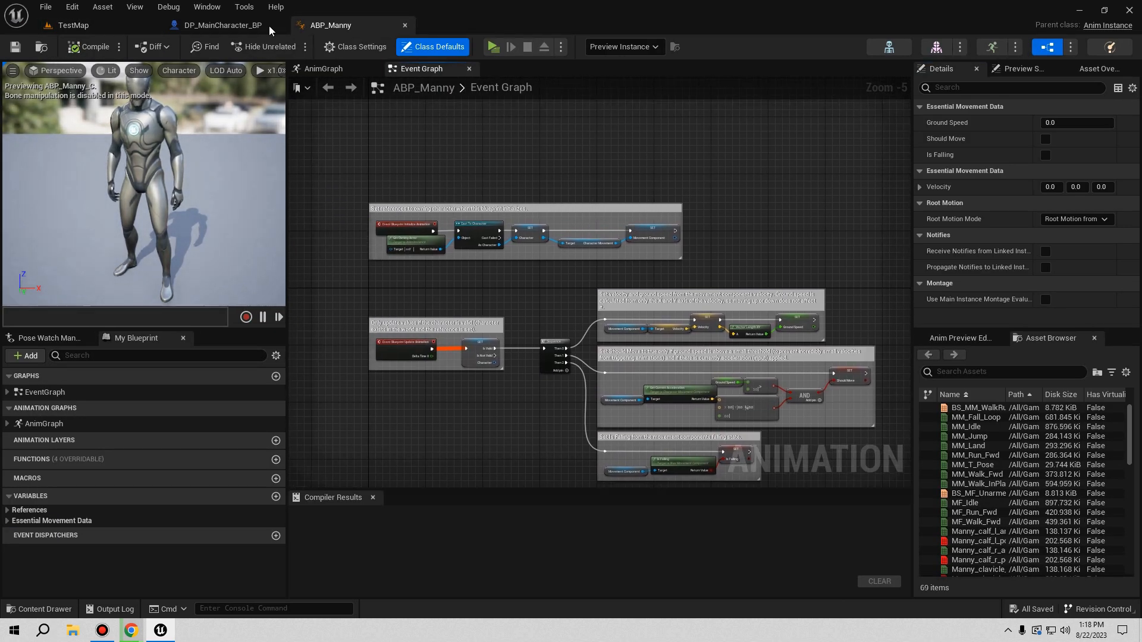
click(107, 25)
click(404, 24)
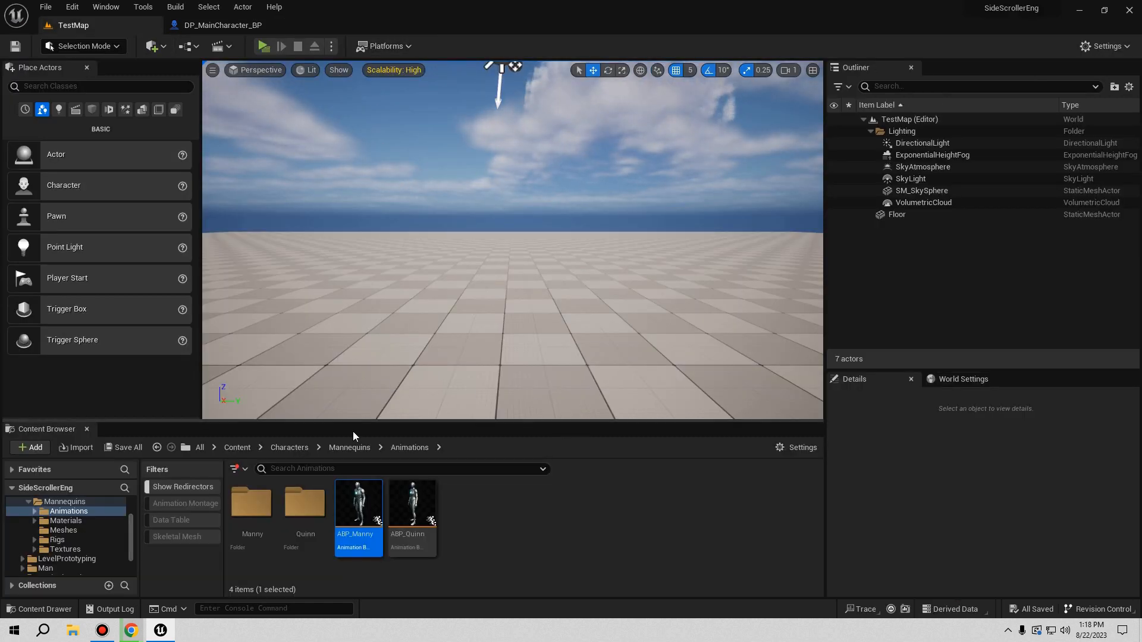
Create a new folder named Characters inside _DP/Blueprints
click(237, 447)
double_click(252, 505)
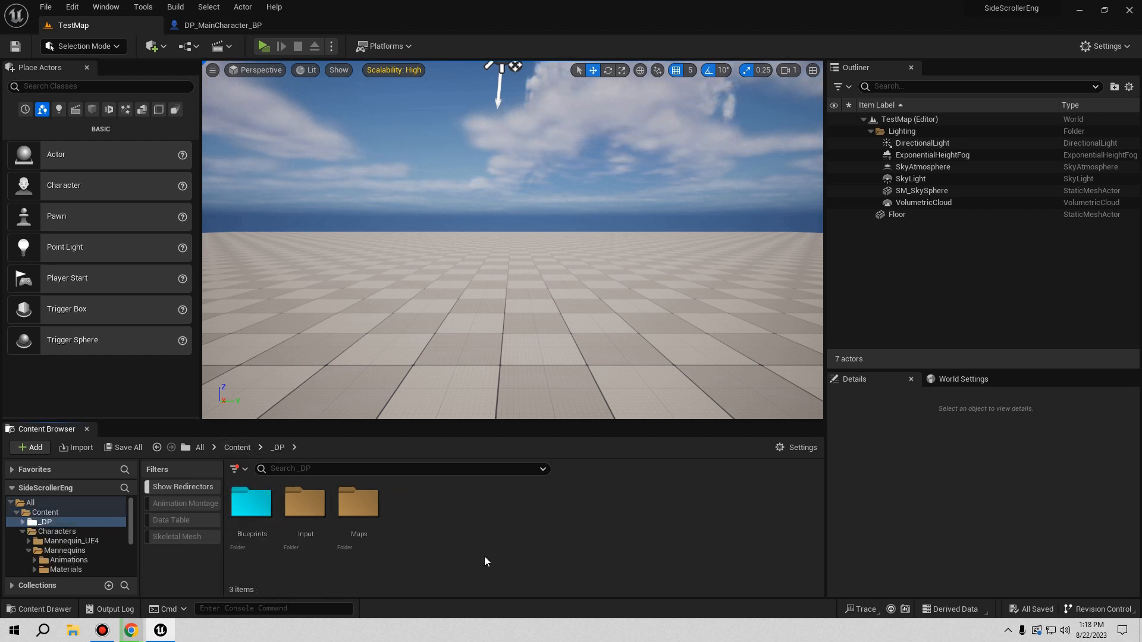
right_click(454, 527)
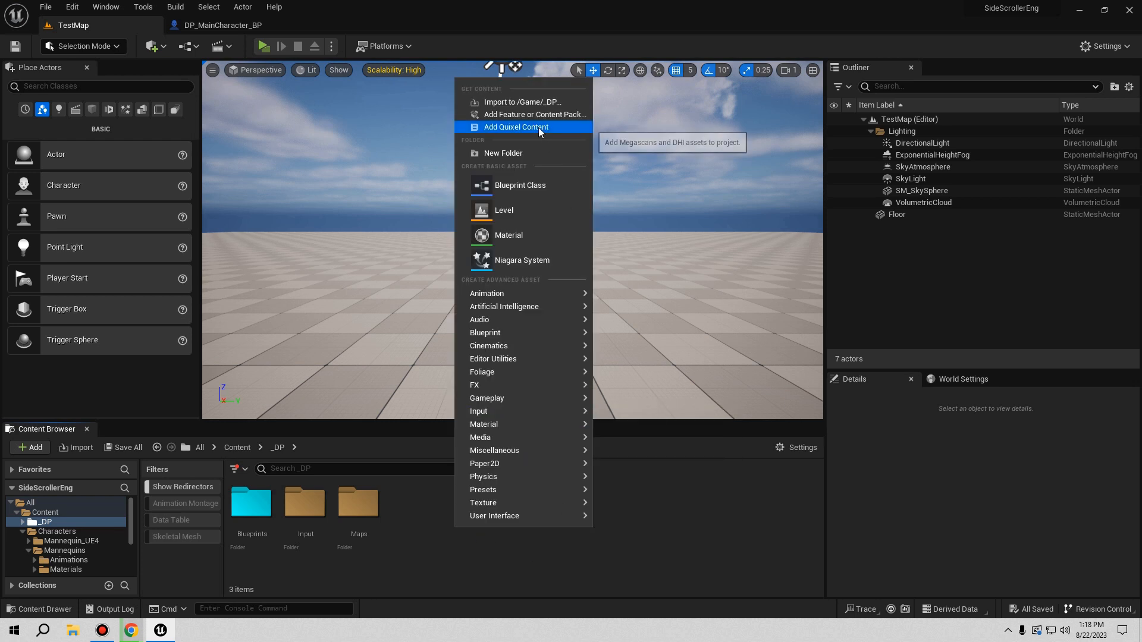
click(251, 502)
double_click(251, 502)
right_click(443, 548)
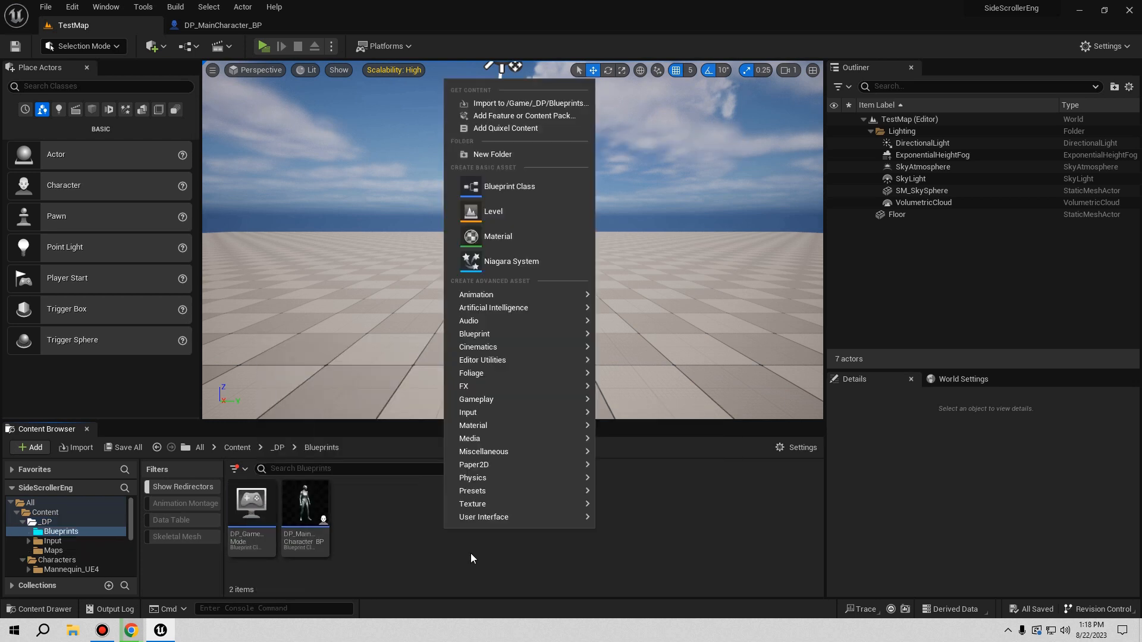
click(493, 154)
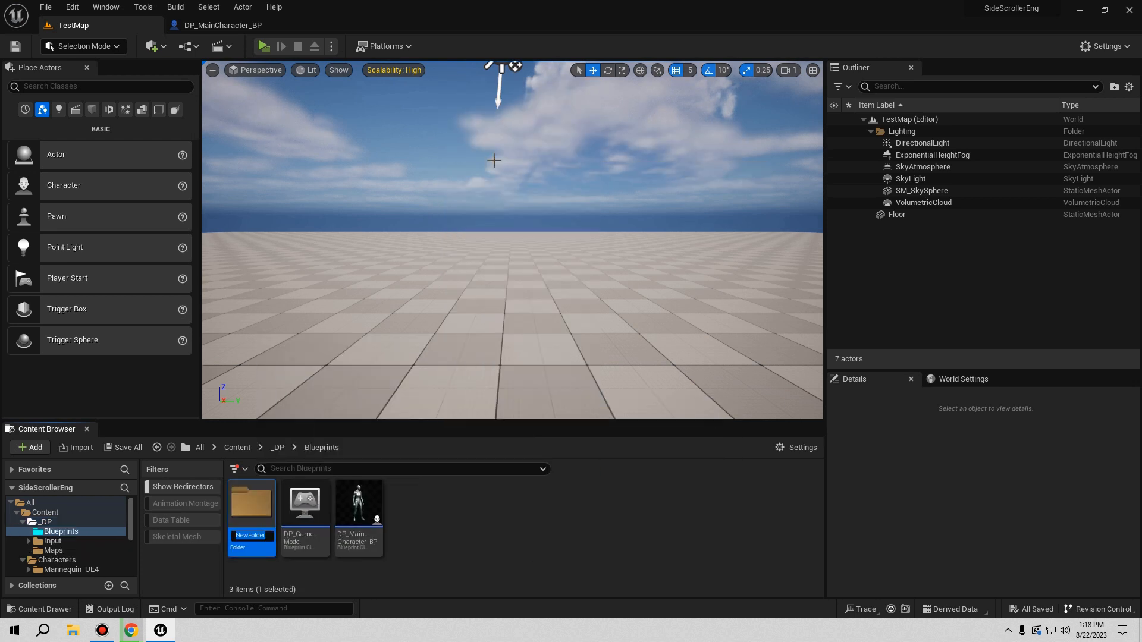
text(Characters)
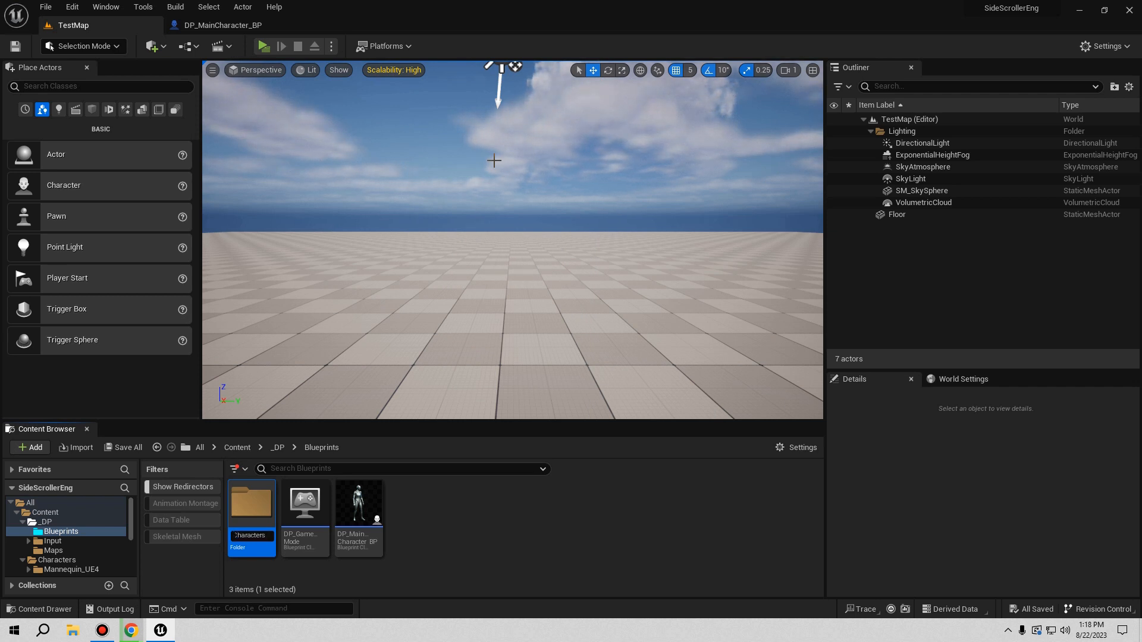
double_click(251, 502)
right_click(372, 533)
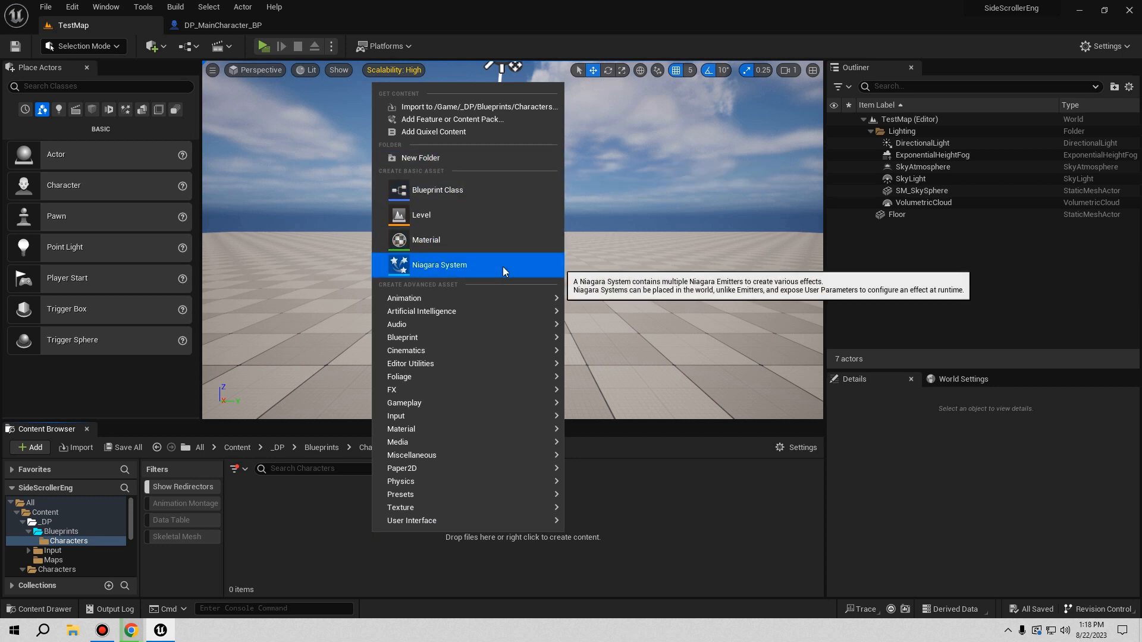
mouse_move(500, 294)
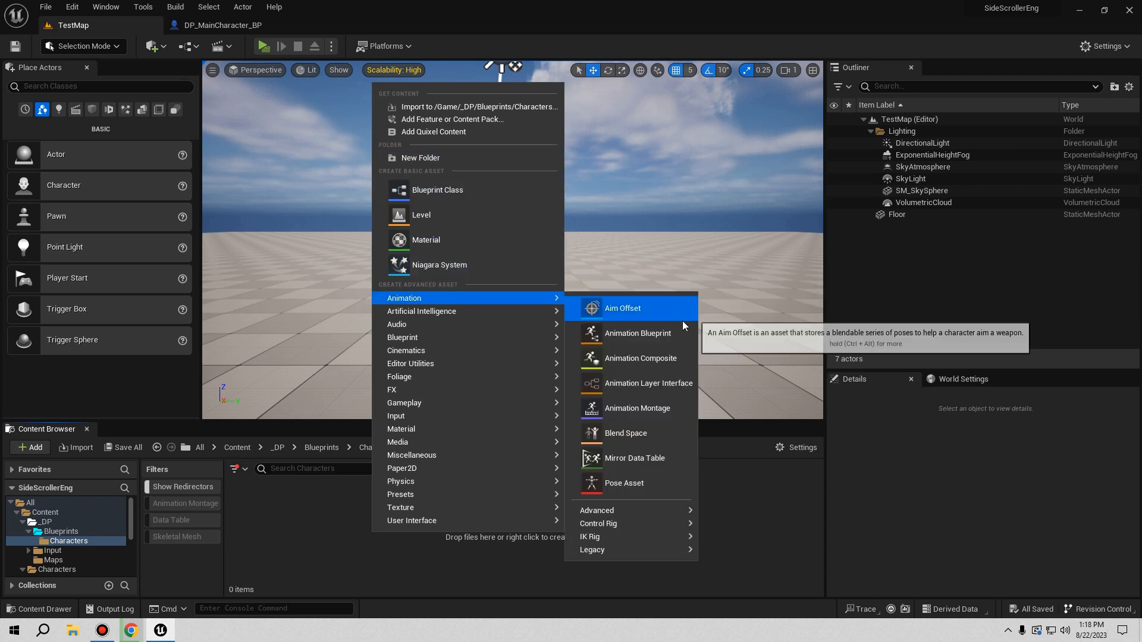
click(674, 337)
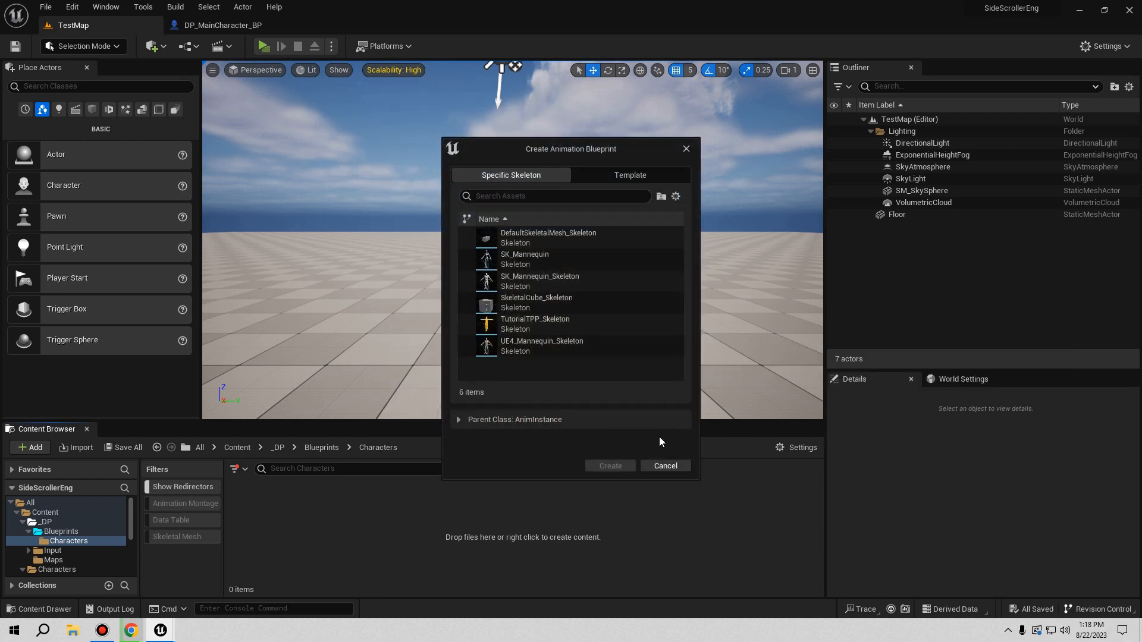
click(654, 467)
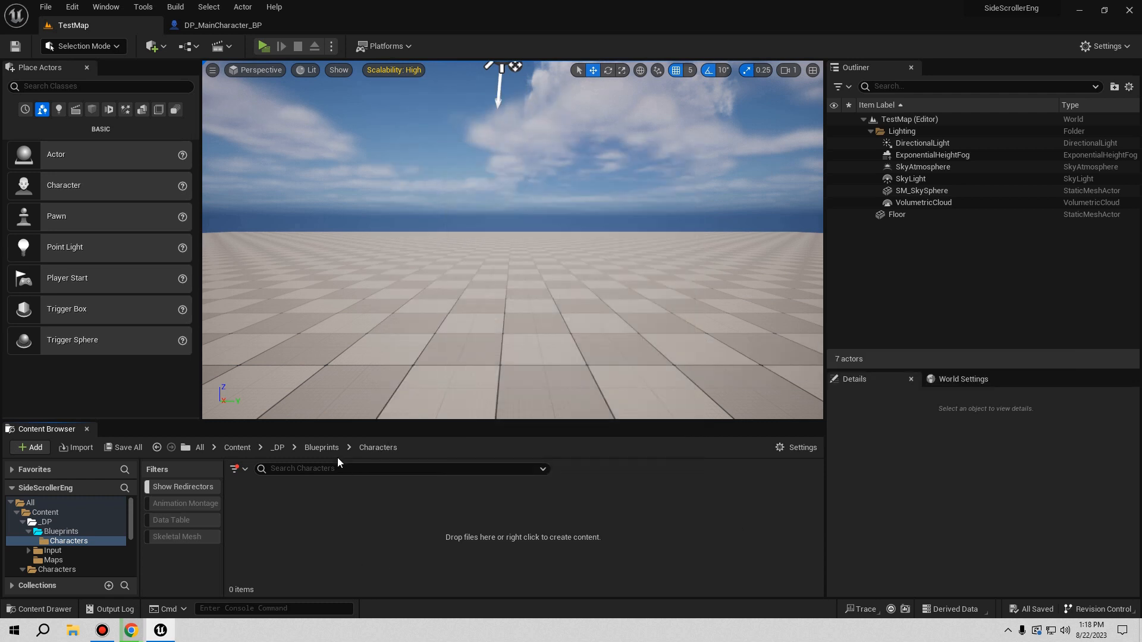
Find the skeleton asset used by the skeletal mesh SK_Man_Full_02 in Content/Man/Mesh/Full
click(321, 447)
click(280, 448)
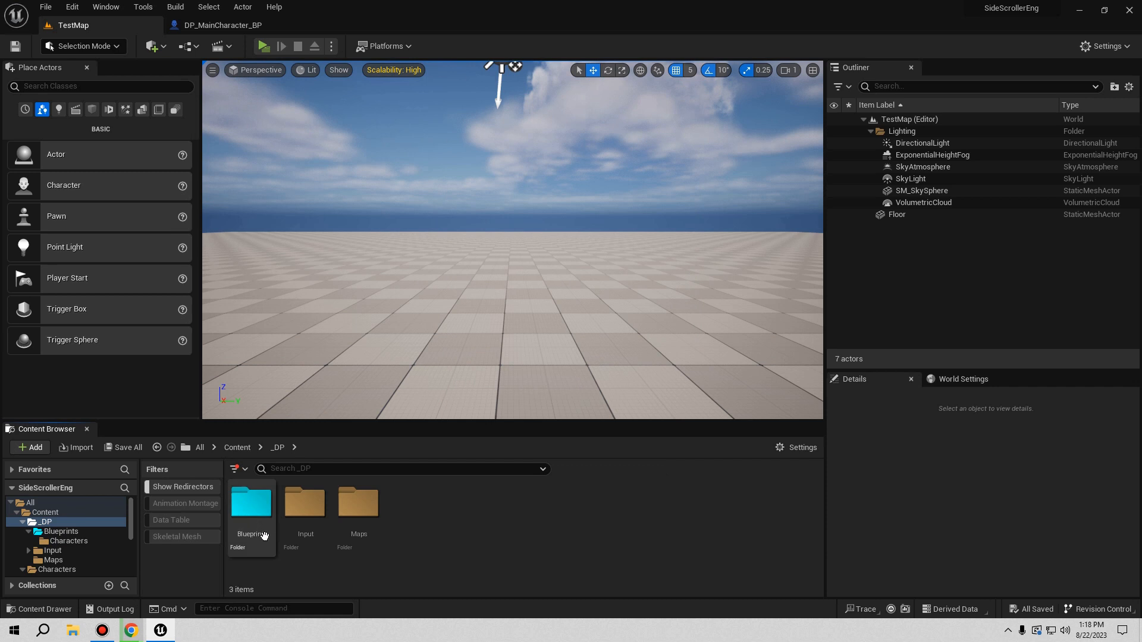
click(238, 447)
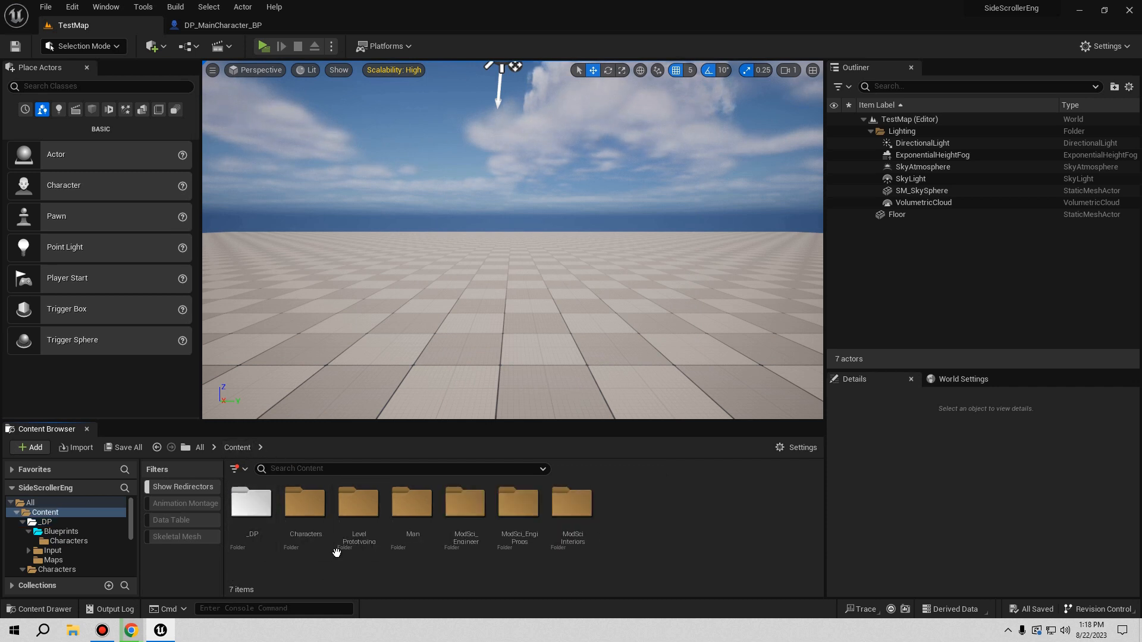
double_click(412, 521)
double_click(359, 516)
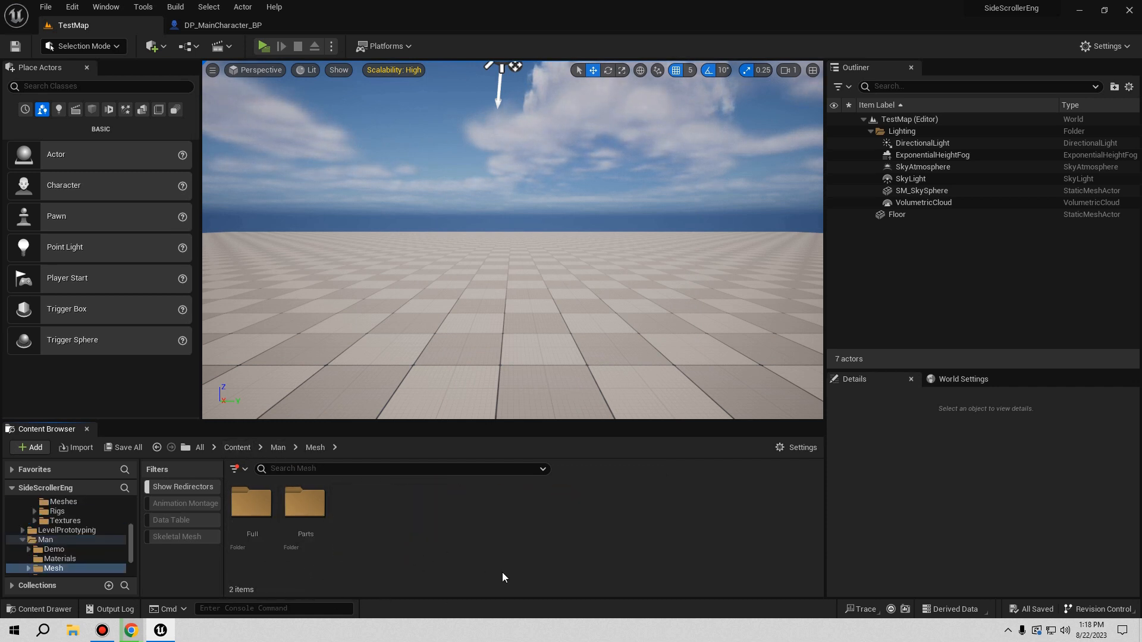
double_click(262, 510)
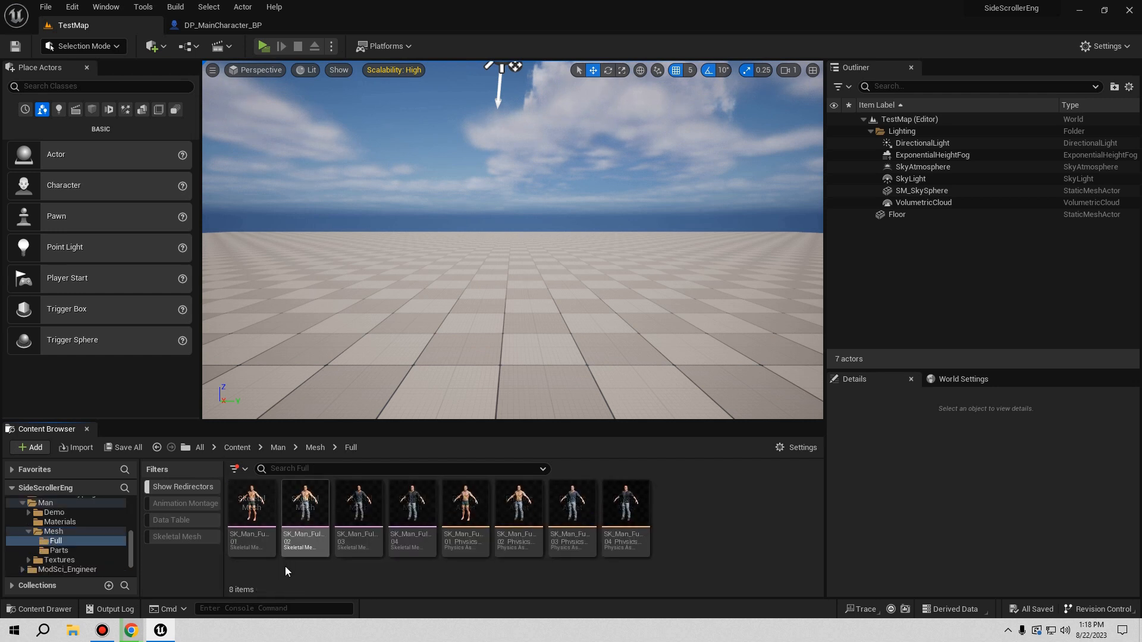
click(304, 504)
right_click(304, 504)
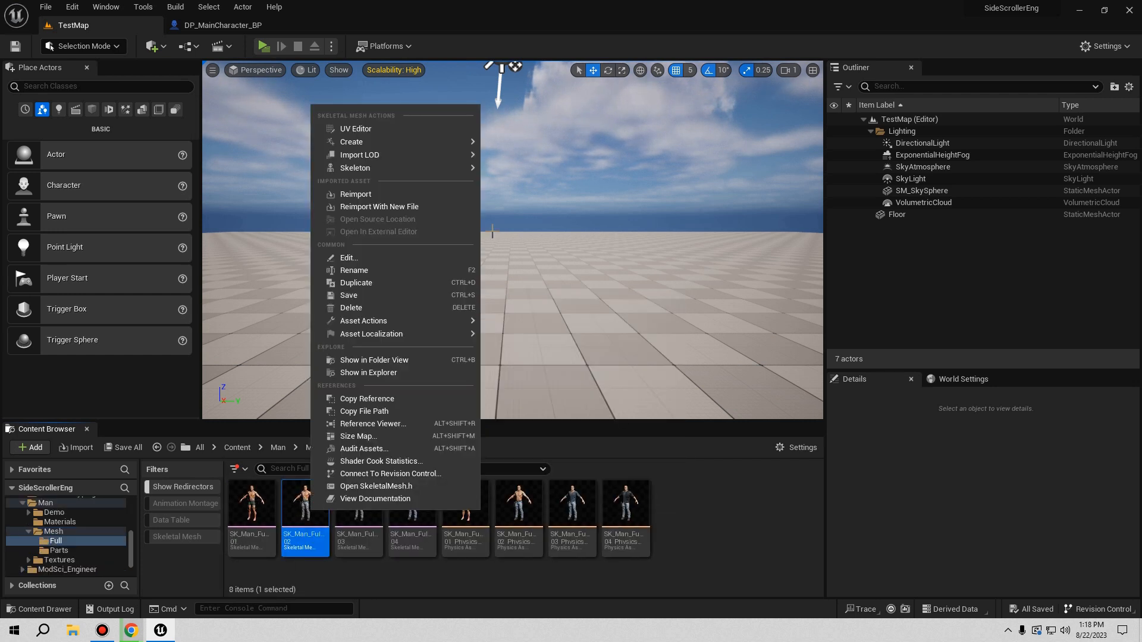
mouse_move(424, 170)
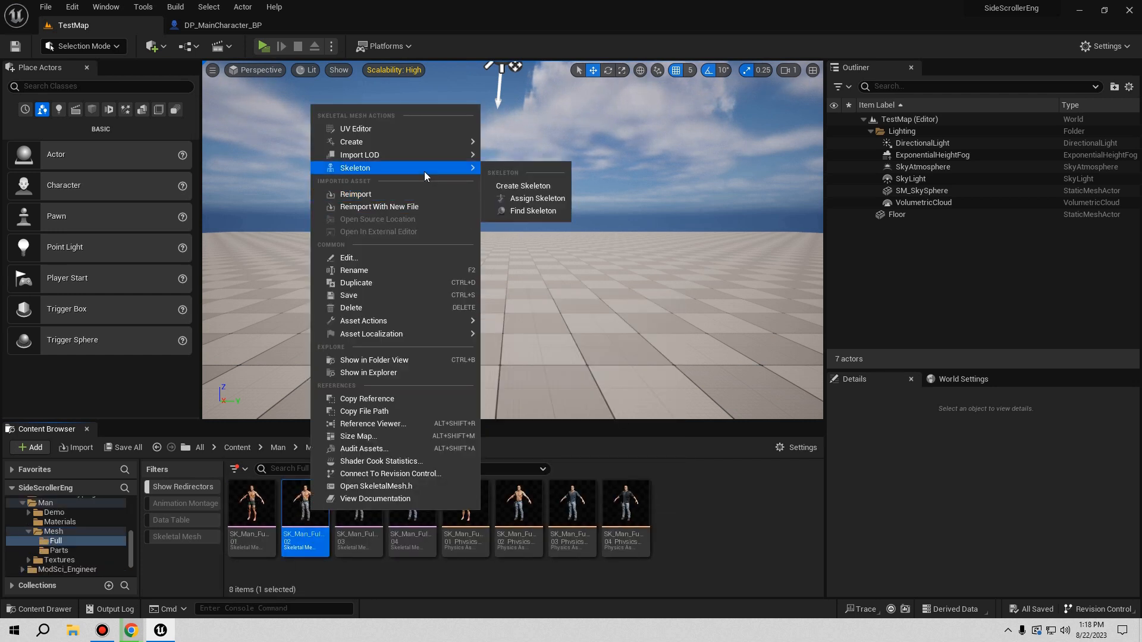
click(523, 213)
Rename the man's skeleton asset in Man/Demo/Mesh as DP_UE4_Skeleton
right_click(322, 542)
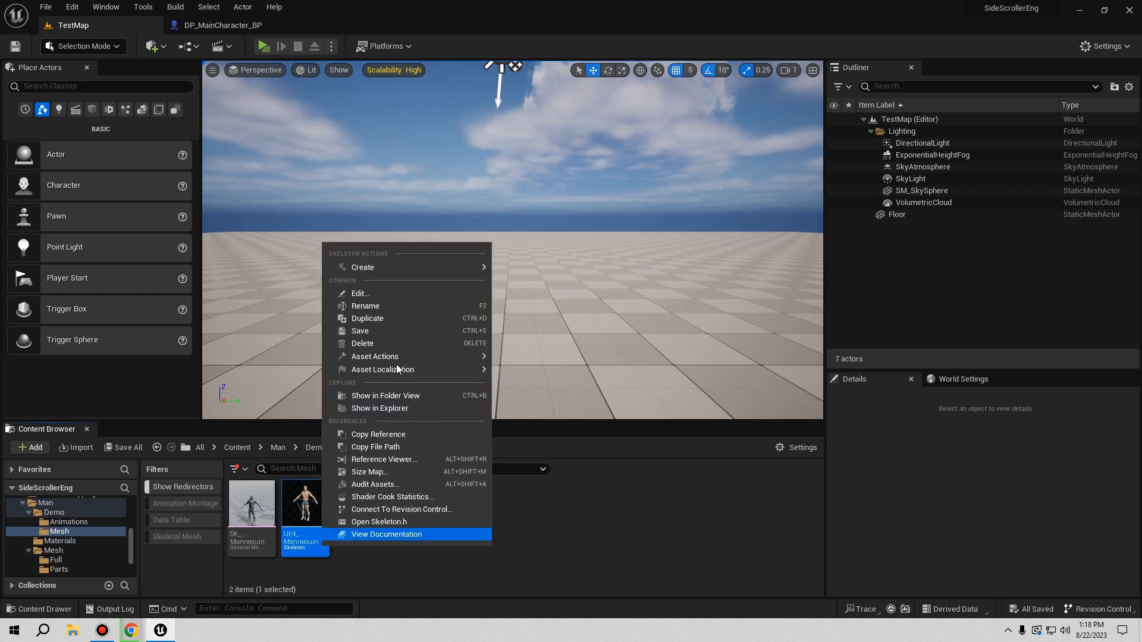
click(377, 306)
text(D)
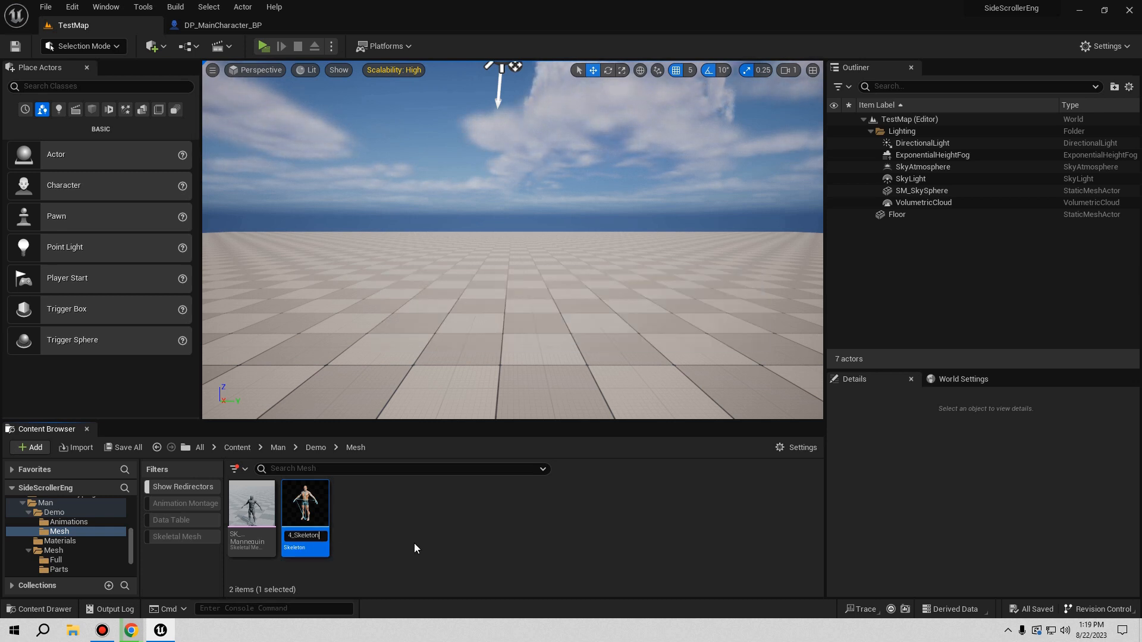
Create an Animation Blueprint in _DP/Blueprints/Characters based on the DP_UE4_Skeleton skeleton
click(232, 447)
double_click(264, 544)
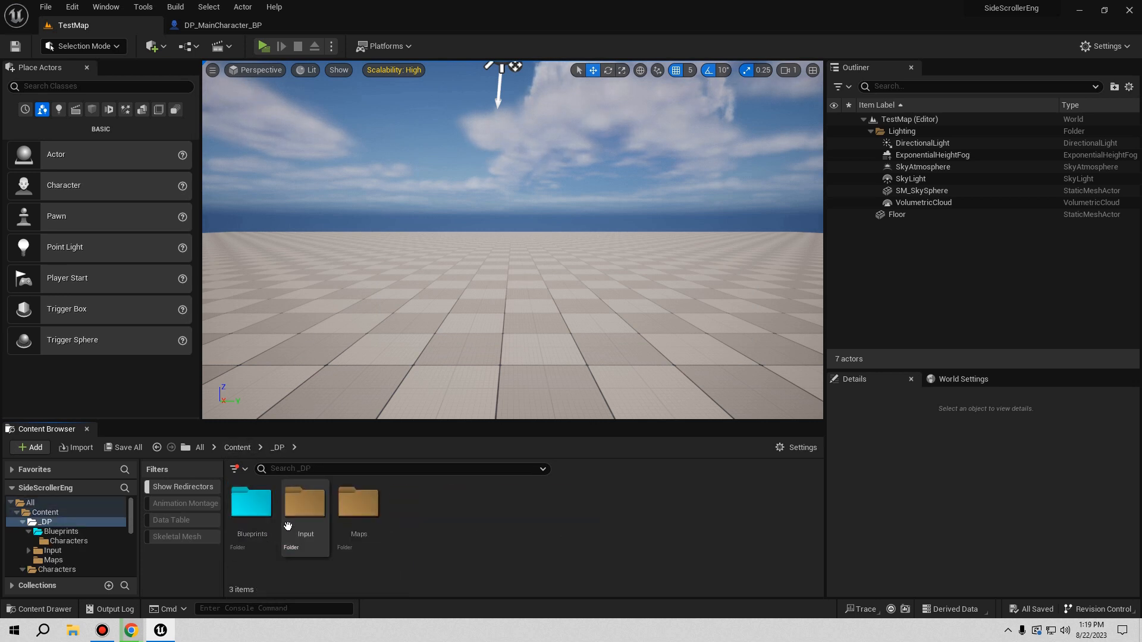
double_click(254, 517)
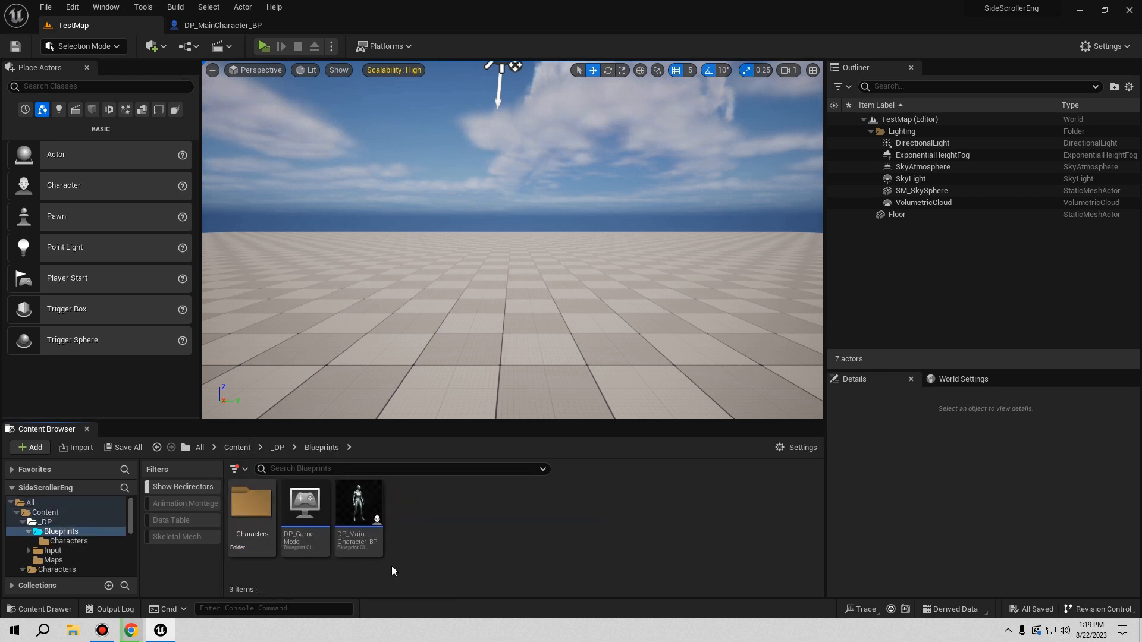
click(256, 522)
double_click(256, 521)
right_click(381, 535)
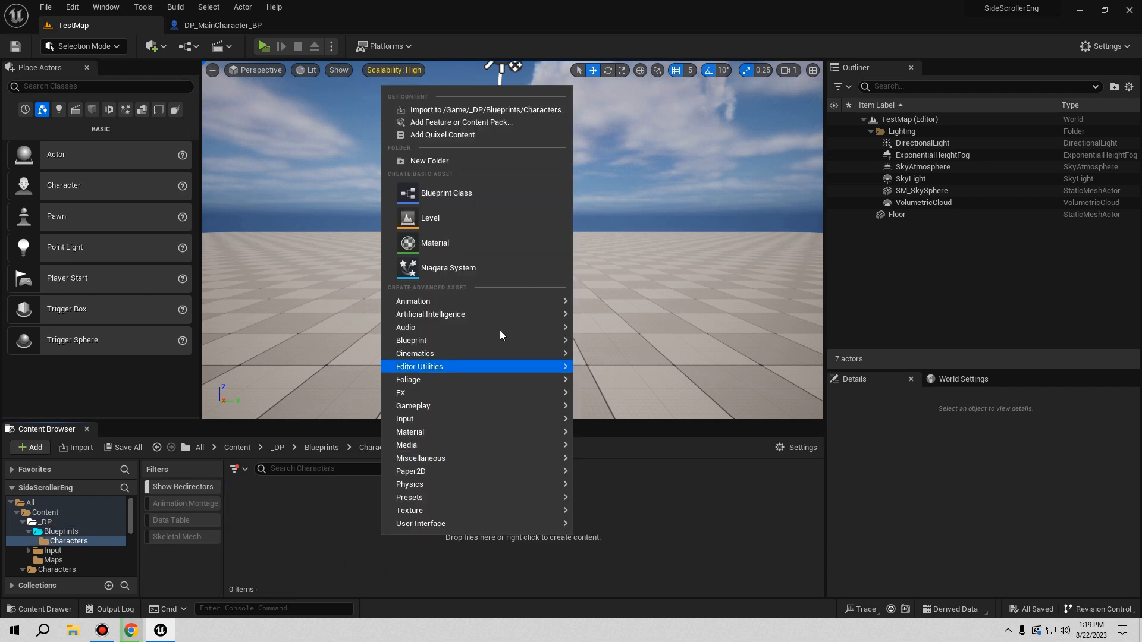
mouse_move(533, 312)
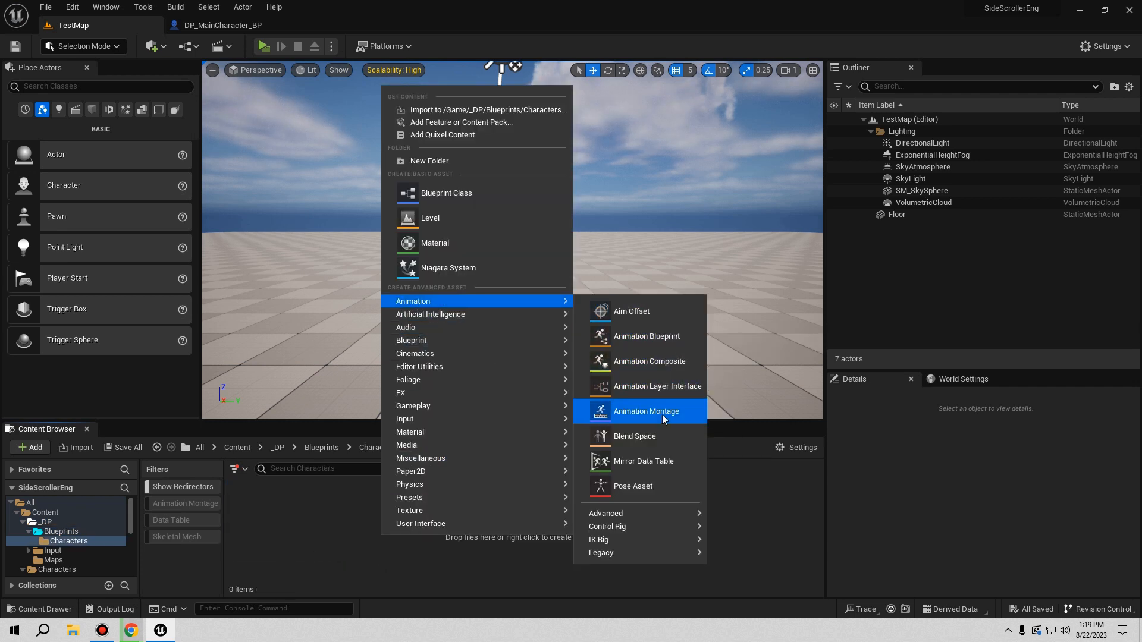
click(646, 336)
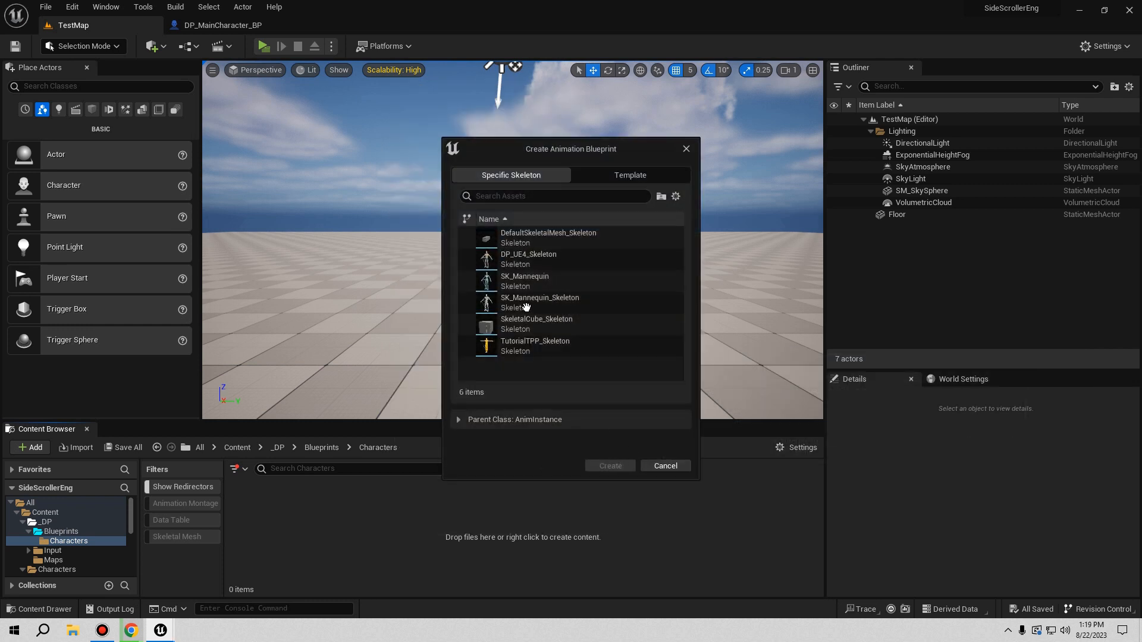
click(533, 261)
click(602, 468)
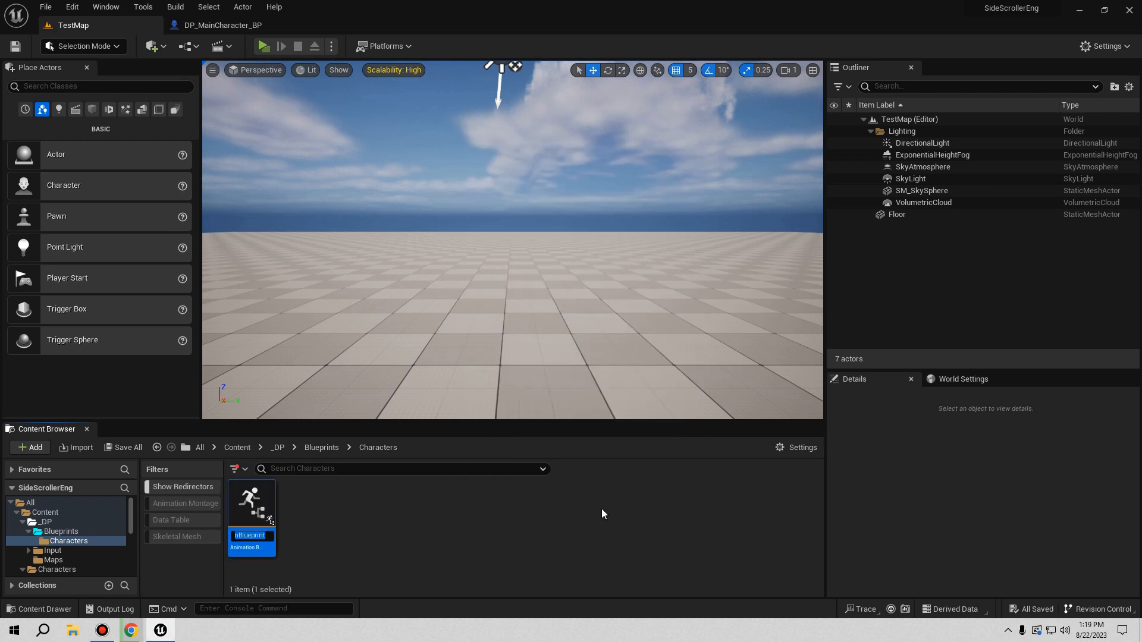
Name the new animation blueprint DP_Character_AnimBP
text(DP_)
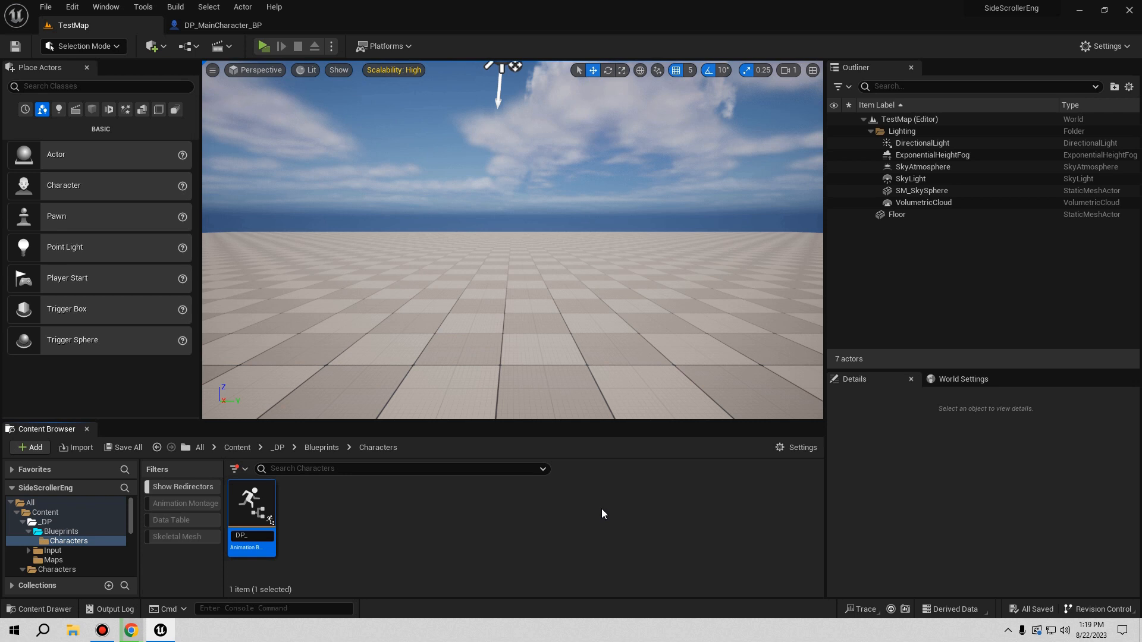
text(Charac)
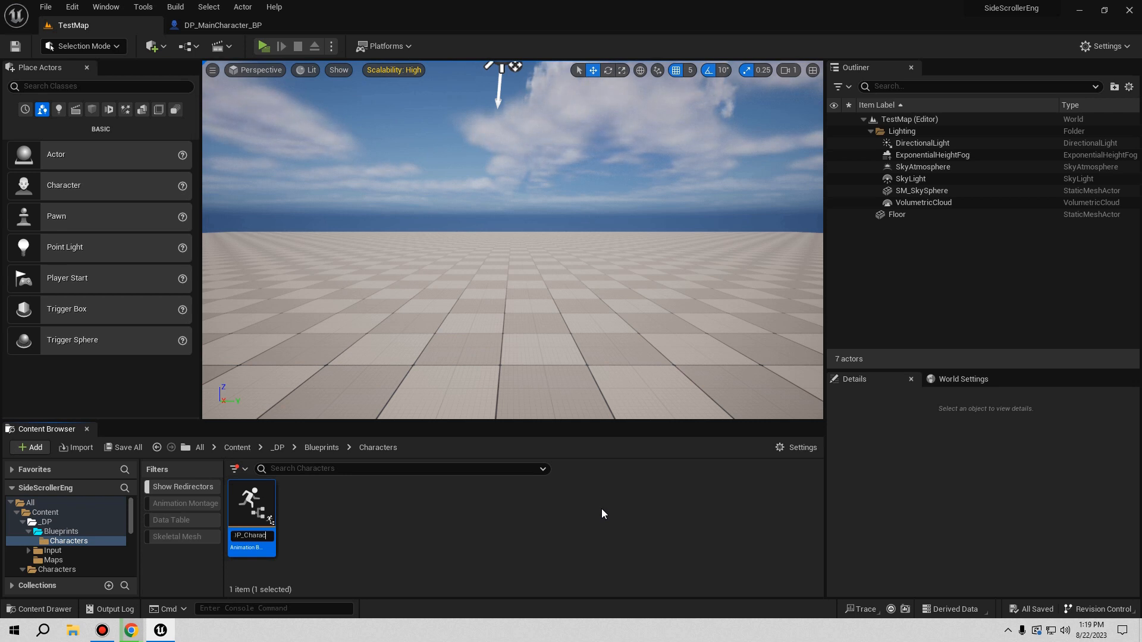
text(ter_)
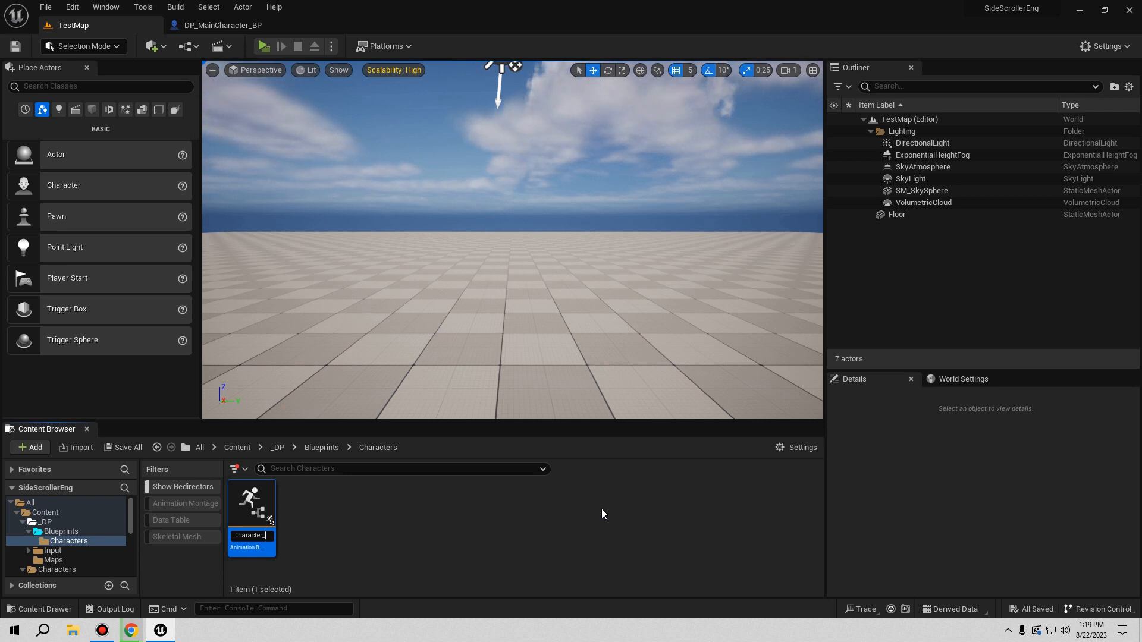
text(AnimBP)
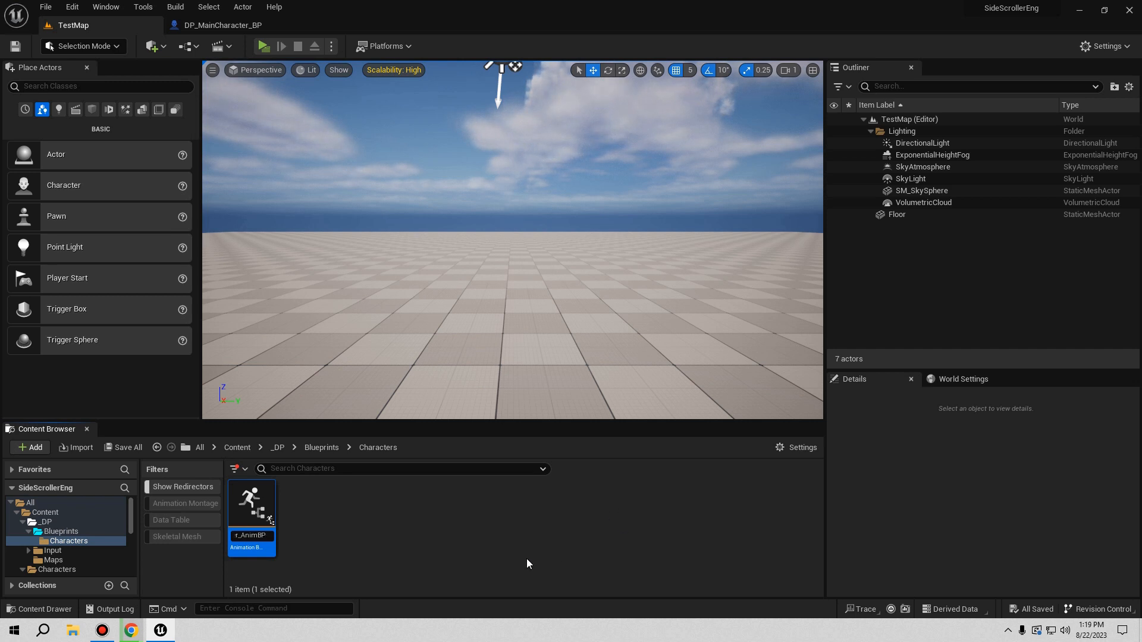
key(Return)
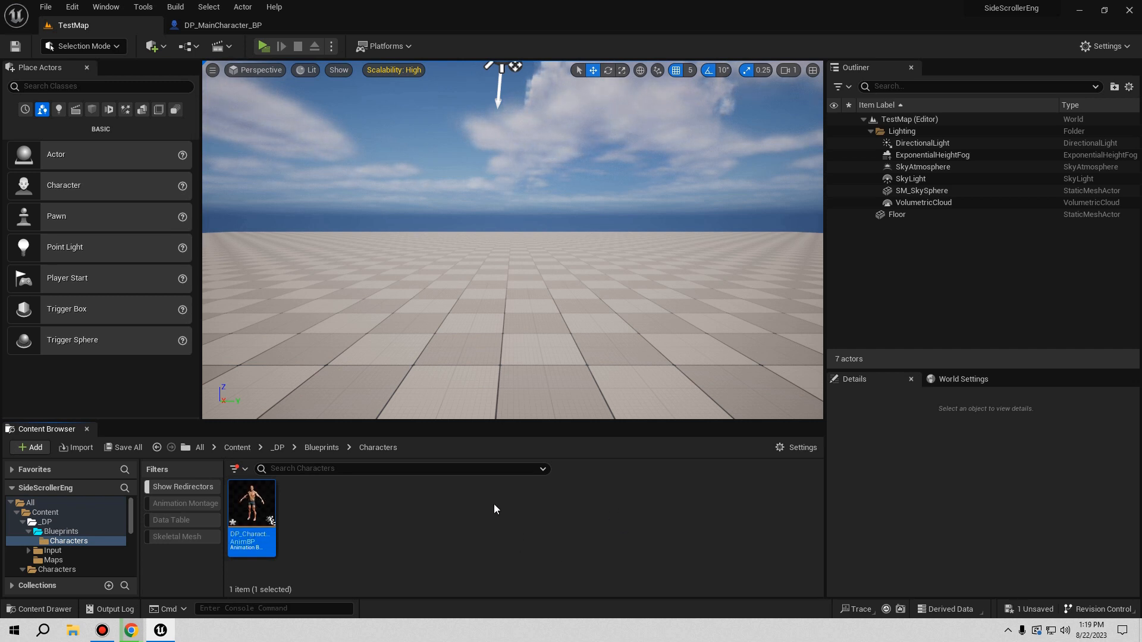
Open DP_Character_AnimBP and reposition the Output Pose node in its AnimGraph
double_click(264, 506)
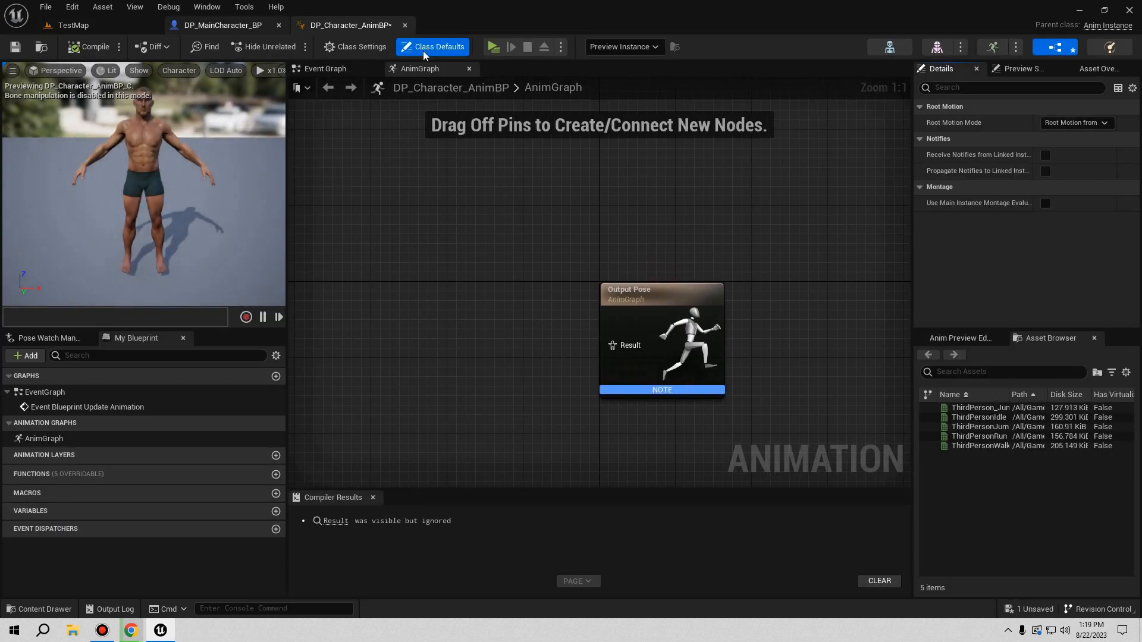
right_drag(508, 308, 598, 328)
drag(744, 323, 721, 301)
right_drag(554, 306, 582, 363)
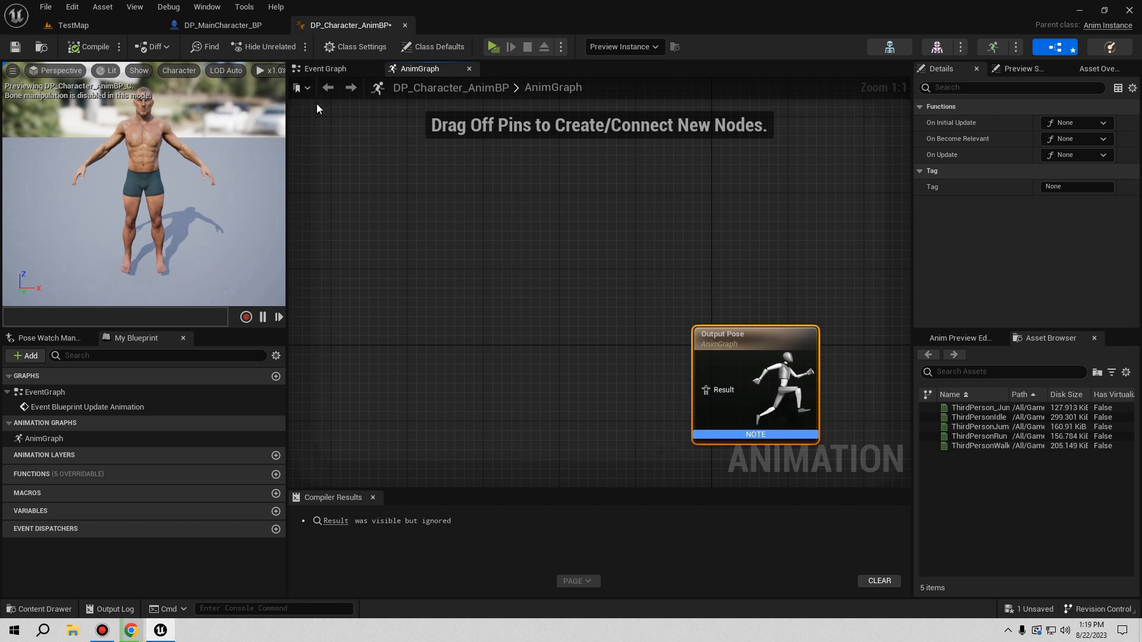
In the Event Graph, separate Try Get Pawn Owner from the update event and add an Event Blueprint Begin Play node above it
click(322, 67)
right_drag(486, 283, 462, 390)
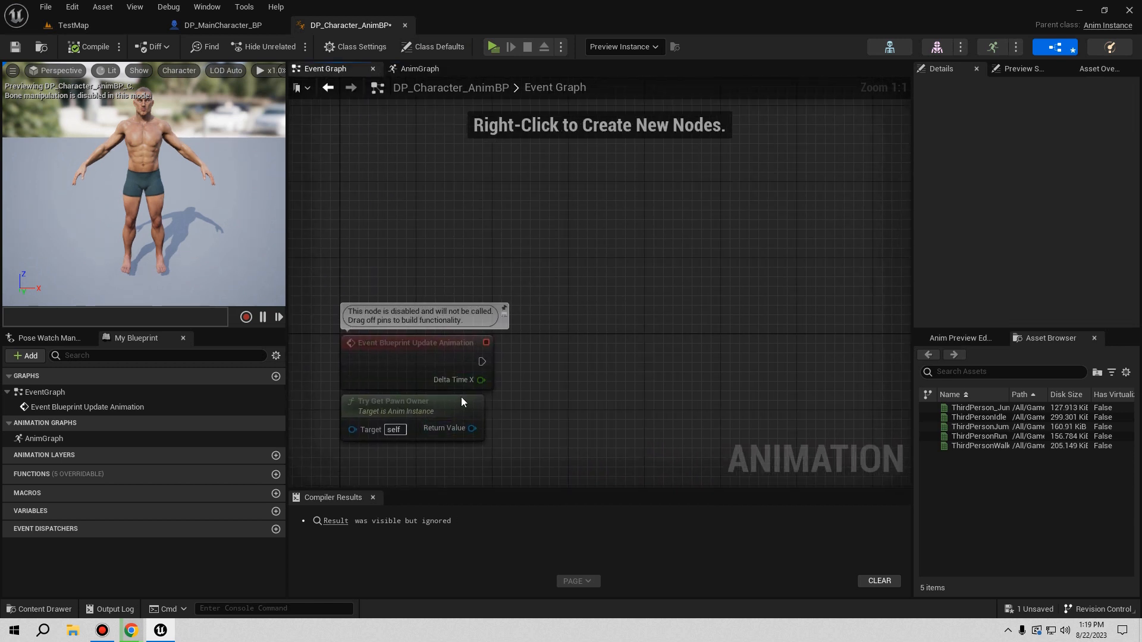
drag(402, 406, 432, 170)
right_drag(458, 220, 423, 382)
right_click(391, 258)
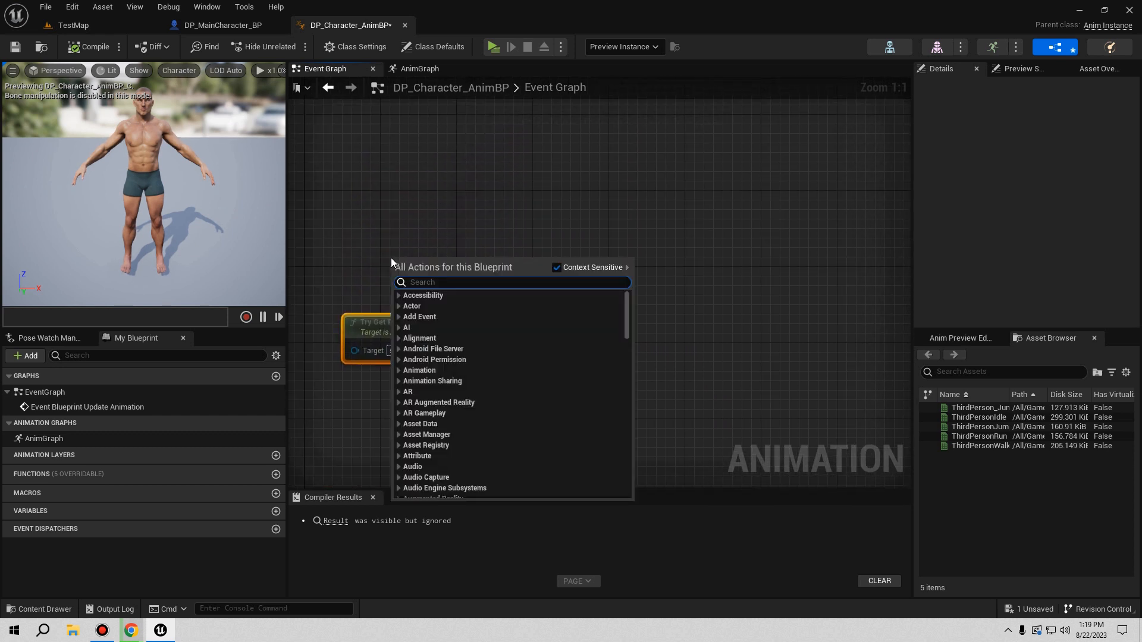
text(beginp)
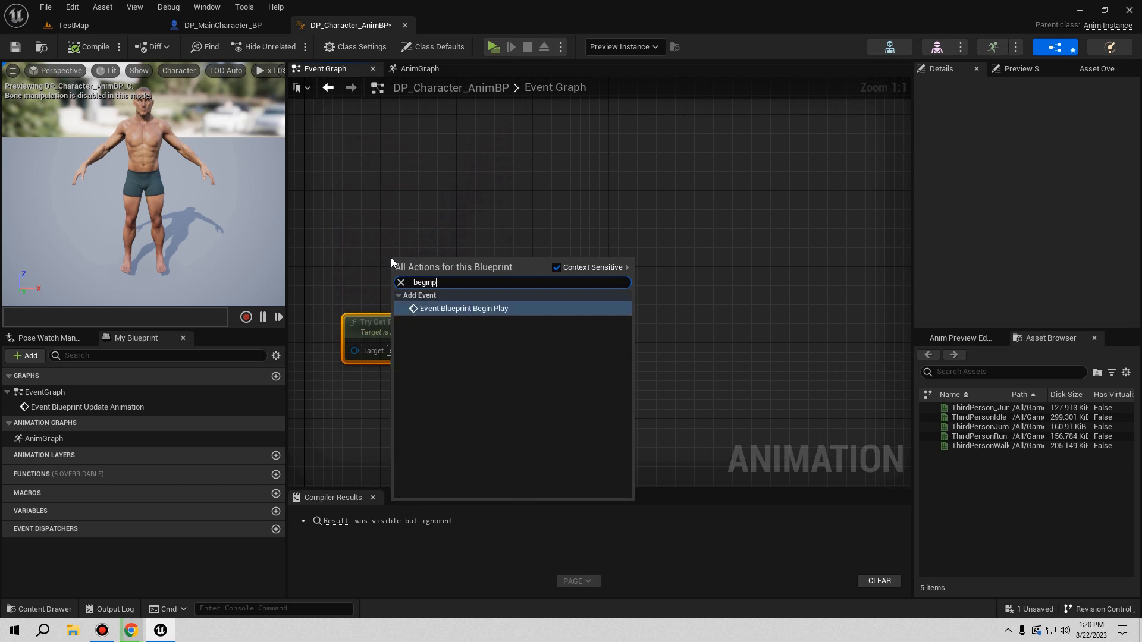
text(l)
click(489, 308)
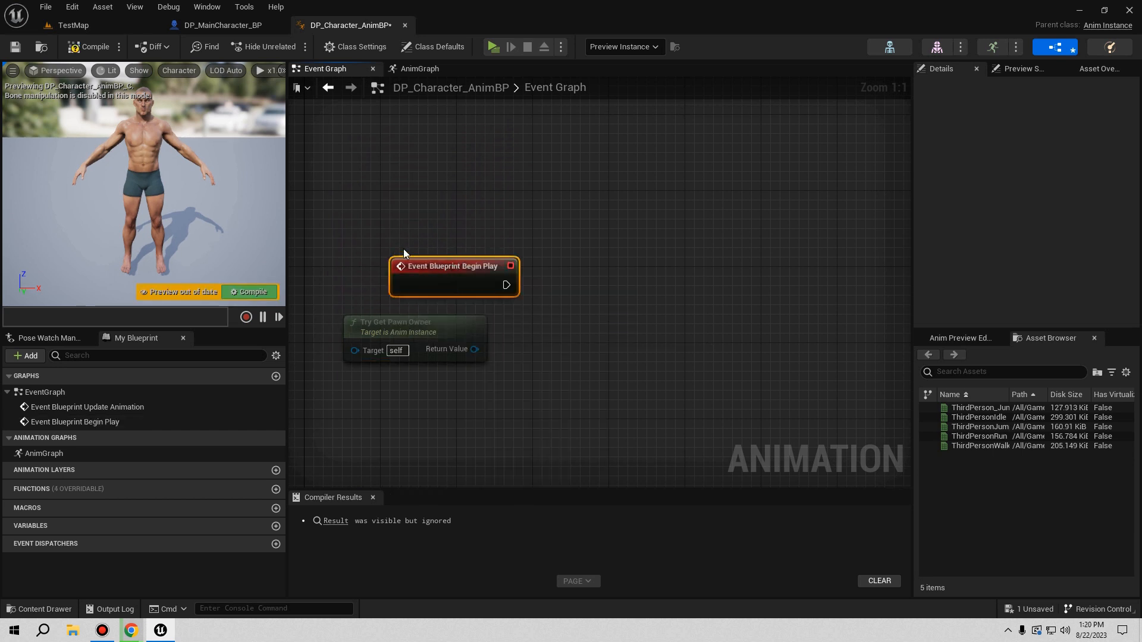
drag(453, 266, 404, 248)
Cast the Try Get Pawn Owner return value to DP_MainCharacter_BP and run the cast from Event Blueprint Begin Play
drag(474, 349, 538, 298)
text(cast to)
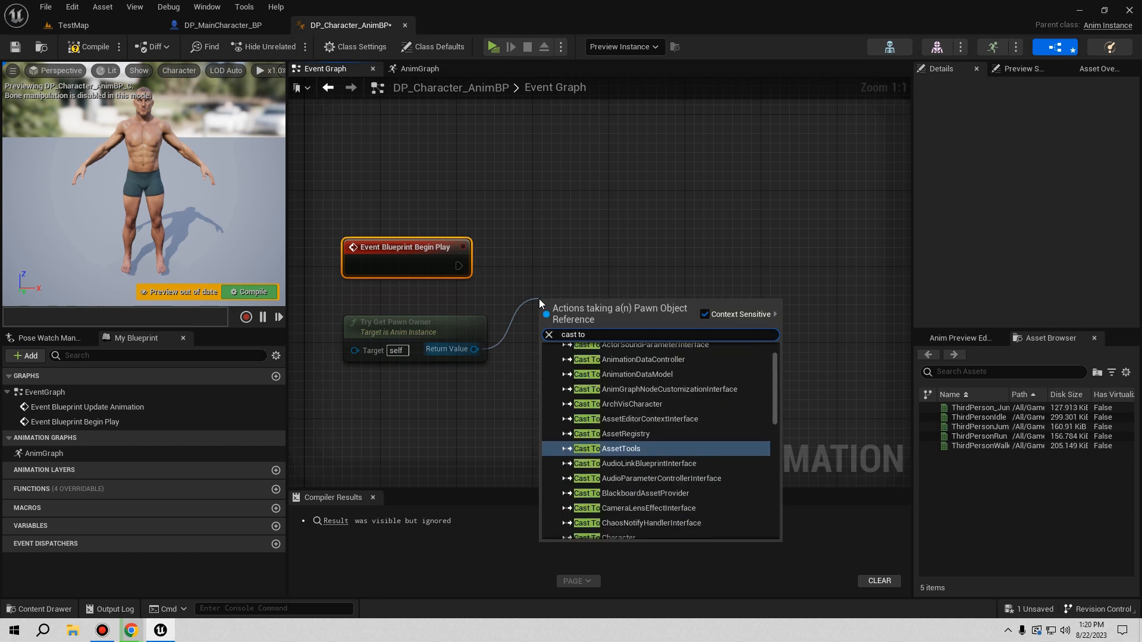
text( dp main)
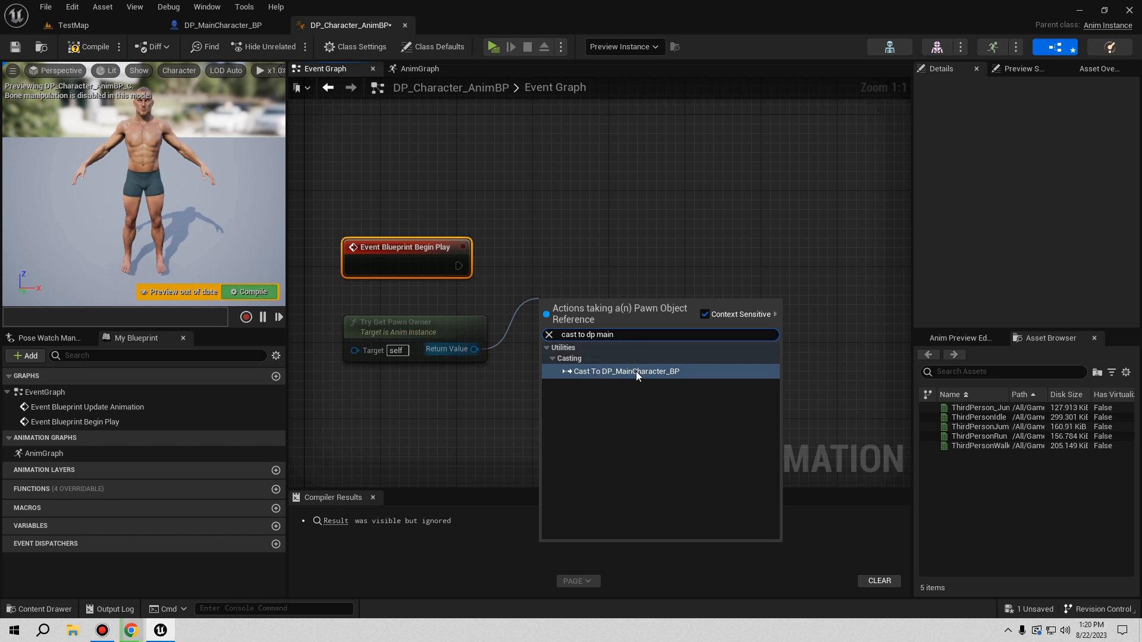
click(636, 371)
drag(587, 306, 573, 253)
drag(459, 266, 535, 264)
Promote the As DP Main Character BP output of the cast to a variable
right_drag(583, 351, 405, 410)
drag(472, 345, 572, 295)
click(618, 370)
Collapse the Try Get Pawn Owner, cast and Set nodes into a graph named BeginPlay and align it beside the begin play event
right_drag(528, 373, 630, 368)
drag(642, 423, 359, 322)
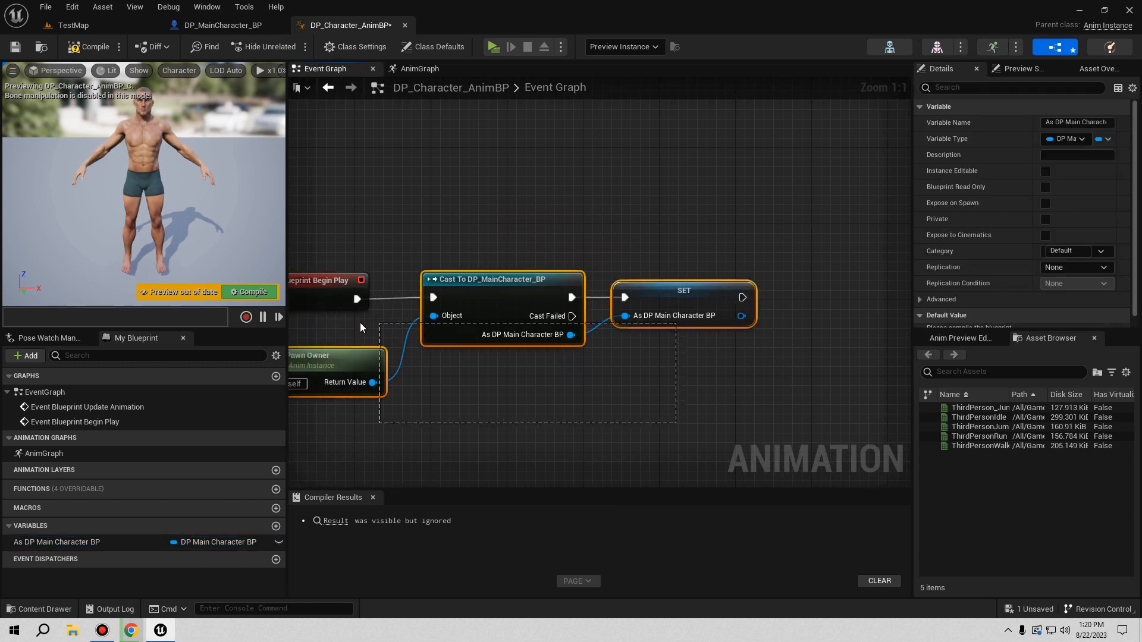
right_click(481, 296)
click(533, 434)
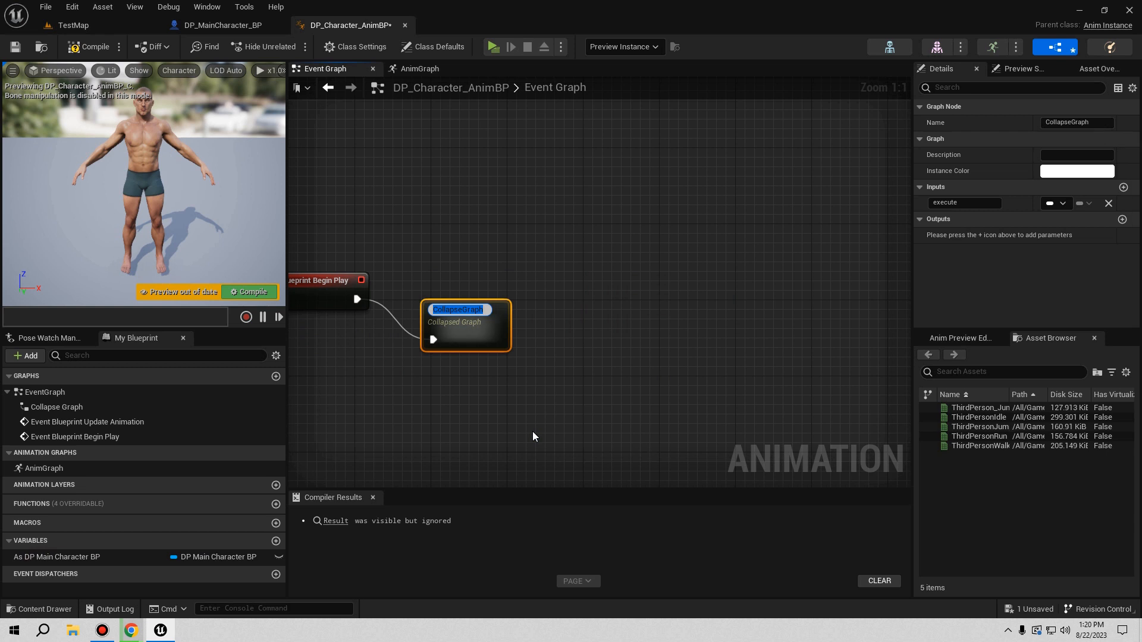
text(BeginPlay)
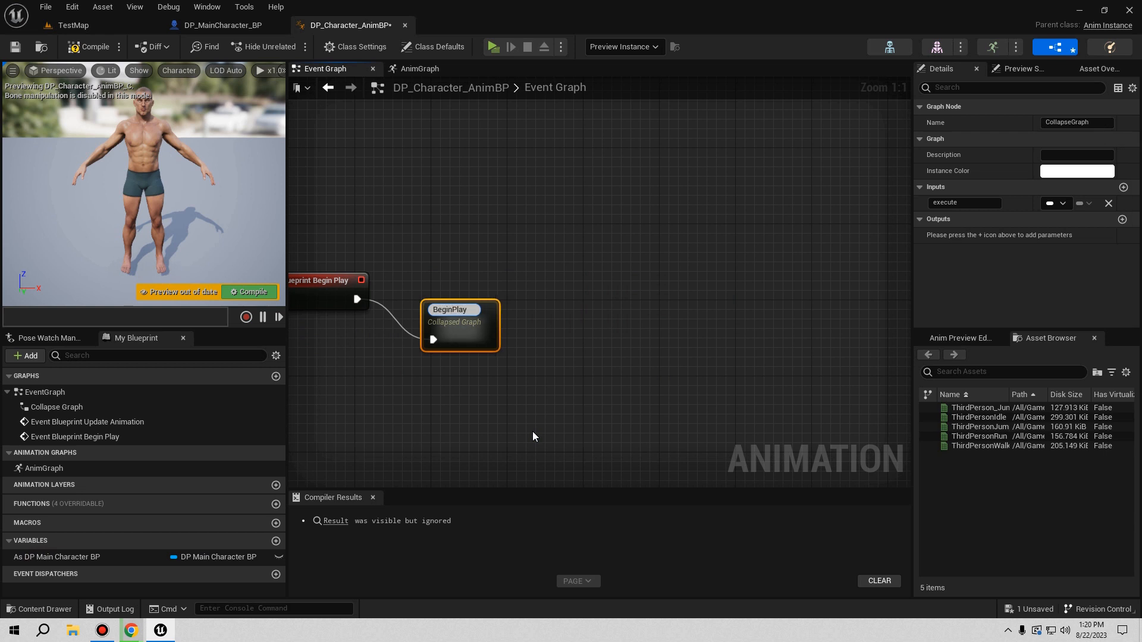
click(532, 431)
drag(459, 335, 437, 291)
click(440, 367)
Add a validated Get of As DP Main Character BP and connect it to Event Blueprint Update Animation
right_drag(439, 367, 546, 137)
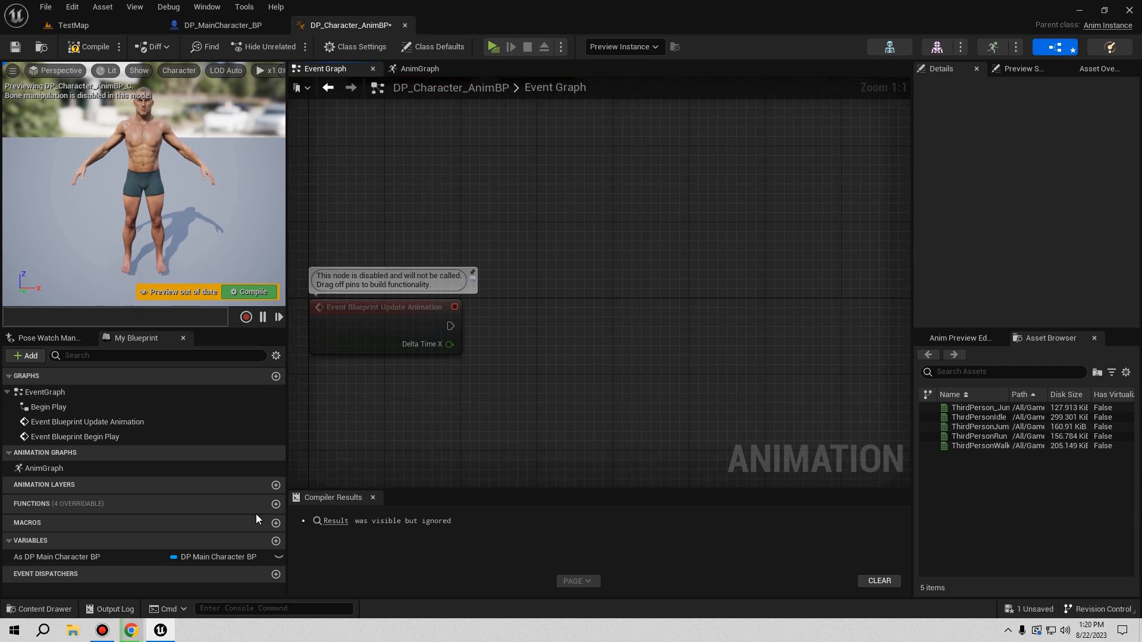
drag(50, 557, 499, 398)
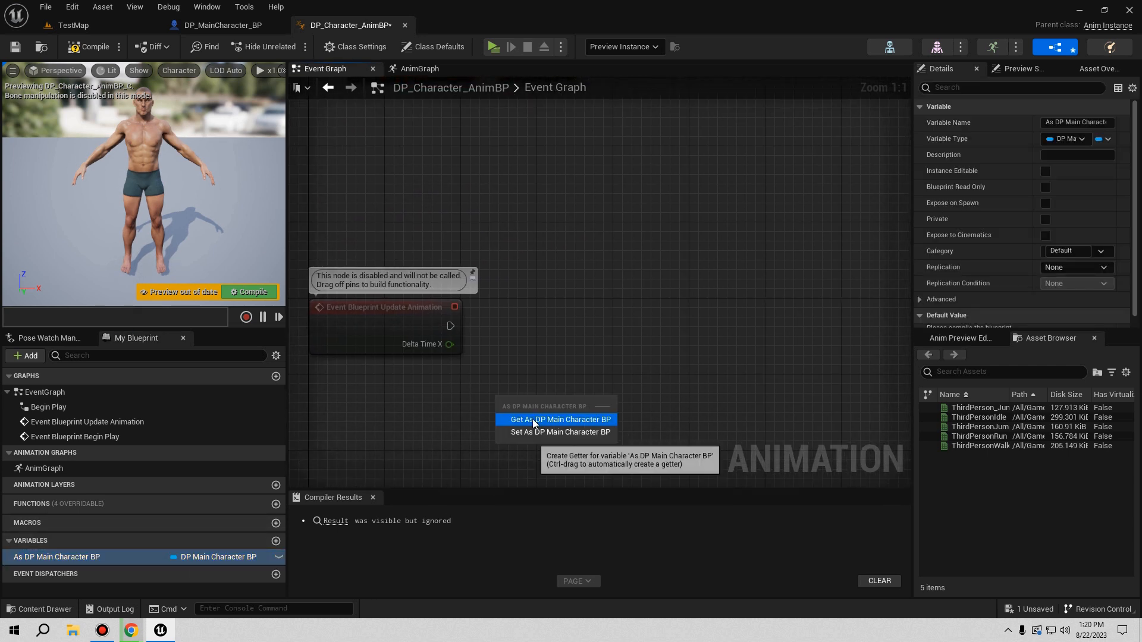
click(533, 419)
right_click(518, 413)
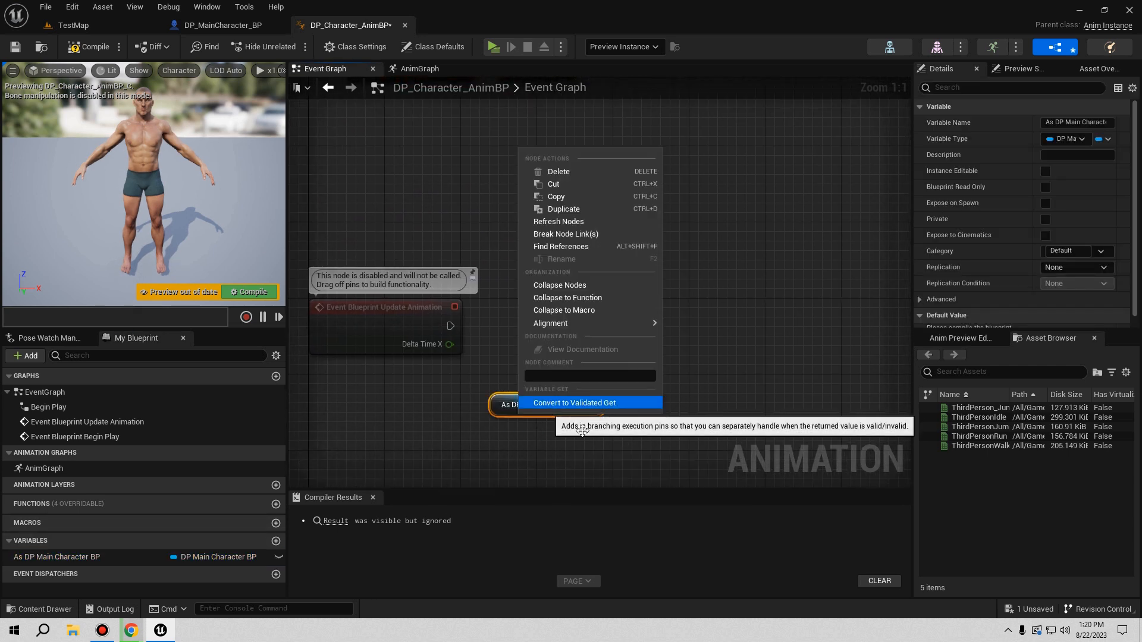
click(542, 402)
drag(520, 422, 524, 333)
drag(450, 325, 512, 324)
Add a second As DP Main Character BP getter and attach a Get Velocity node to it
right_drag(596, 445, 409, 454)
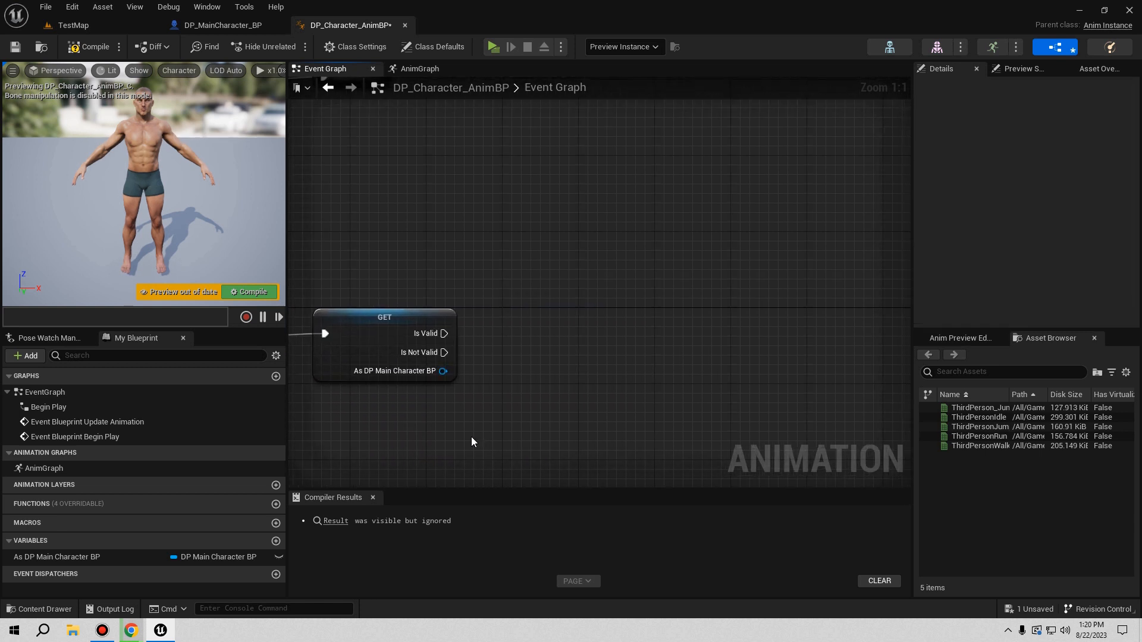
drag(119, 553, 564, 378)
click(603, 402)
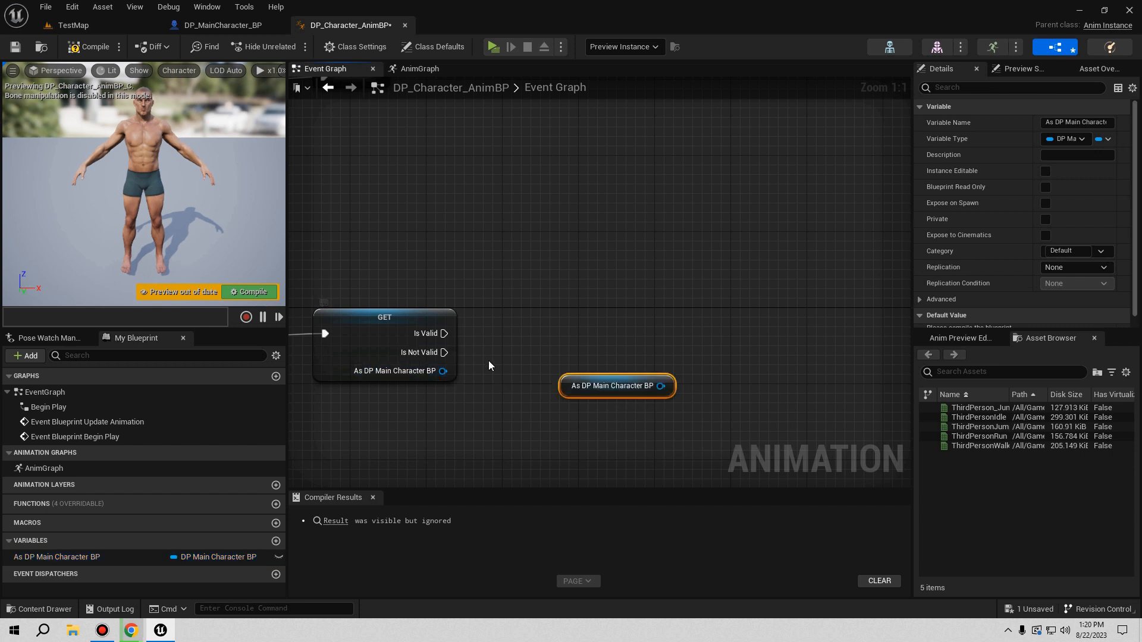
right_drag(688, 379, 555, 405)
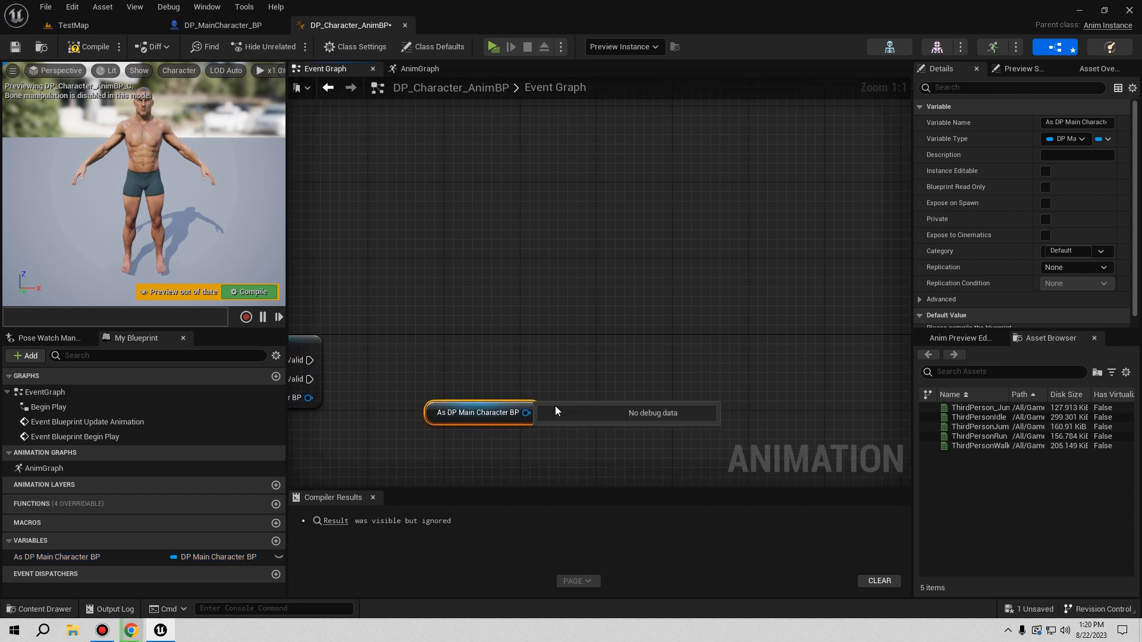
drag(526, 412, 579, 383)
text(get velocit)
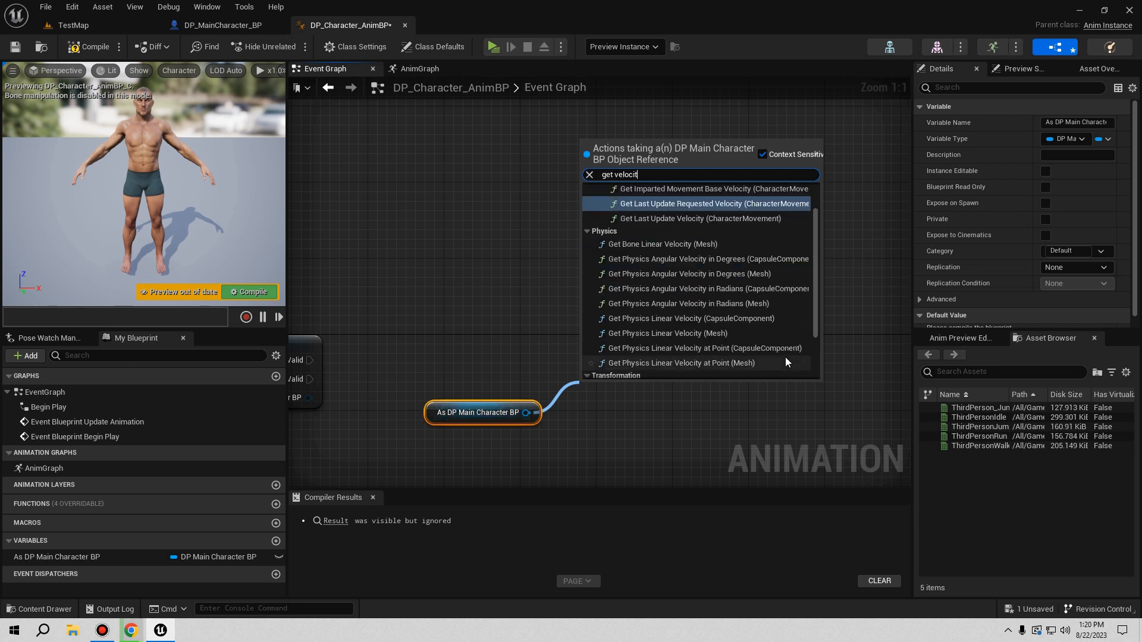
scroll(722, 297, down, 3)
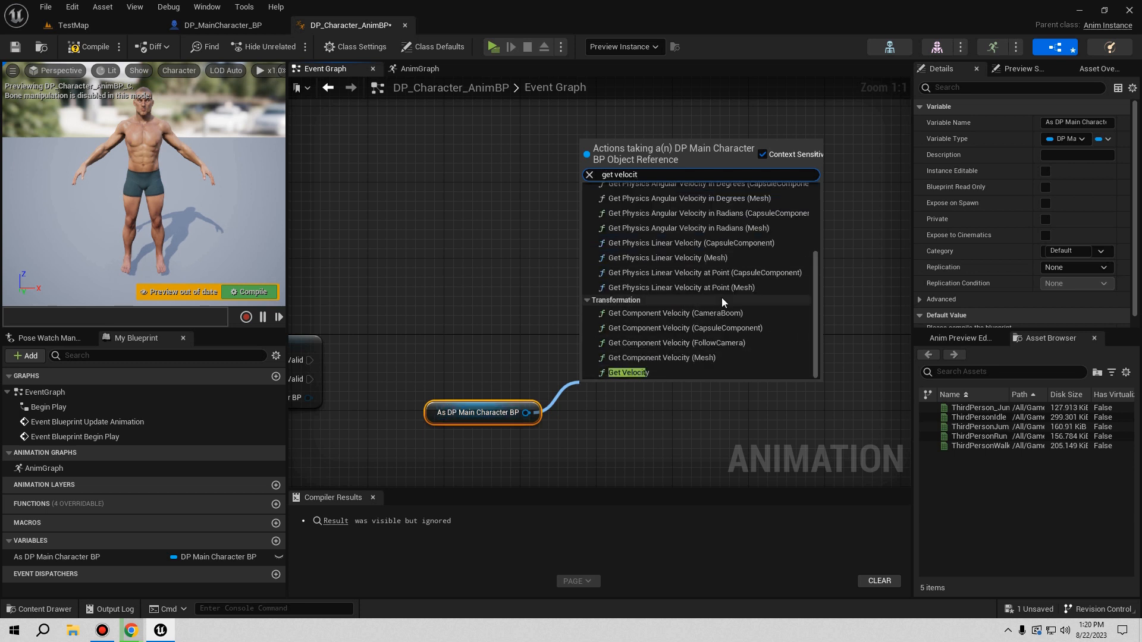
click(634, 374)
drag(660, 387, 631, 387)
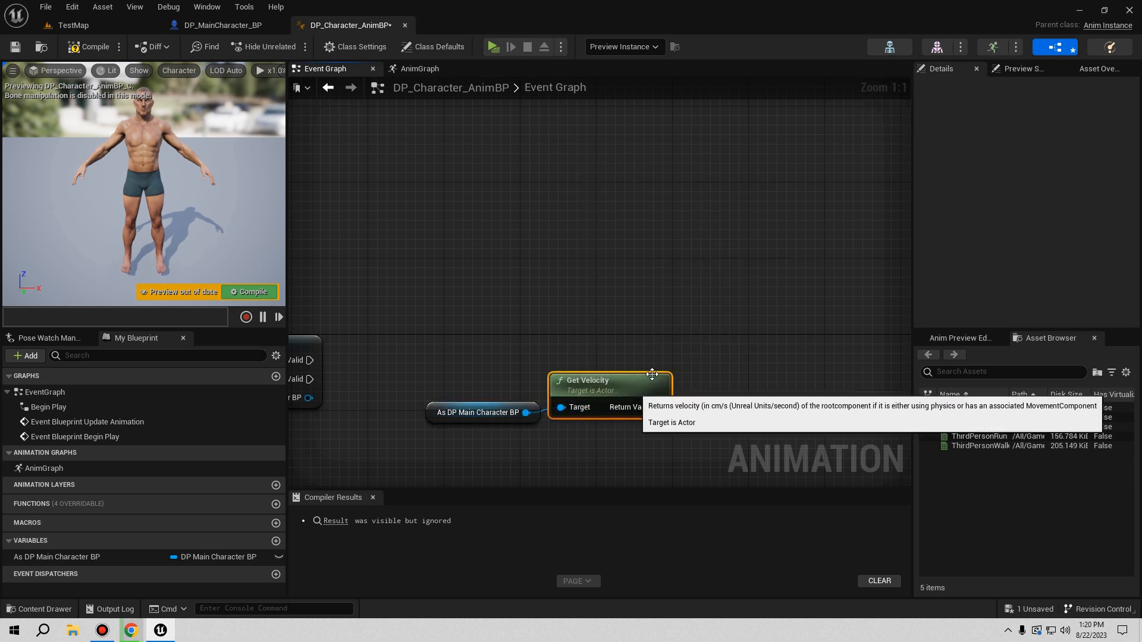
Feed the Get Velocity return value into a Vector Length node
right_drag(652, 365, 535, 327)
drag(541, 369, 622, 362)
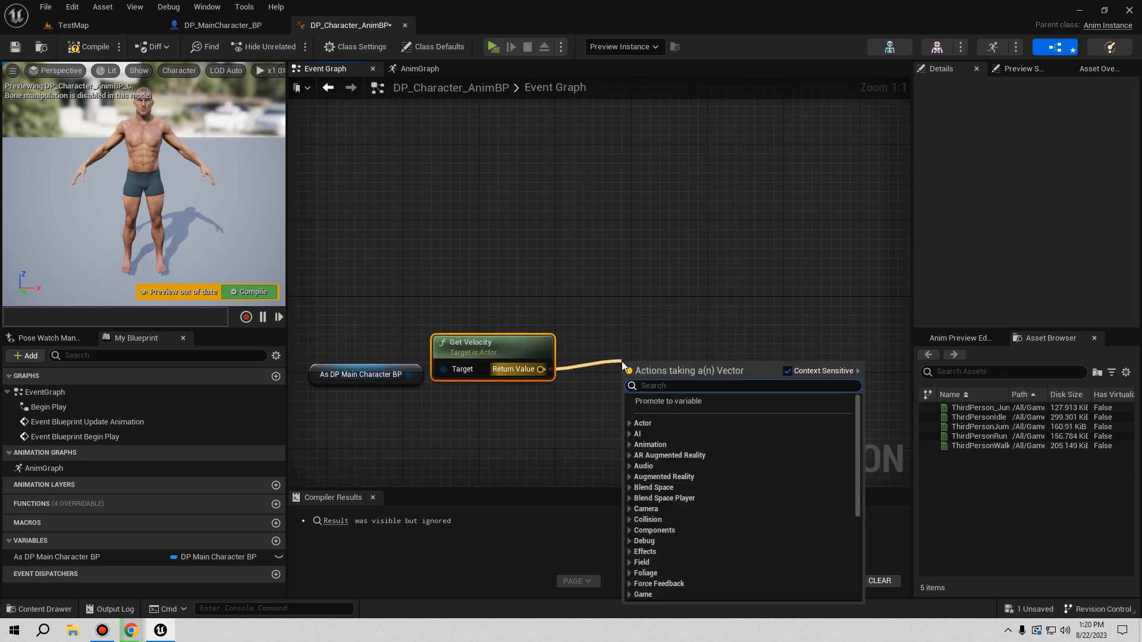
text(leng)
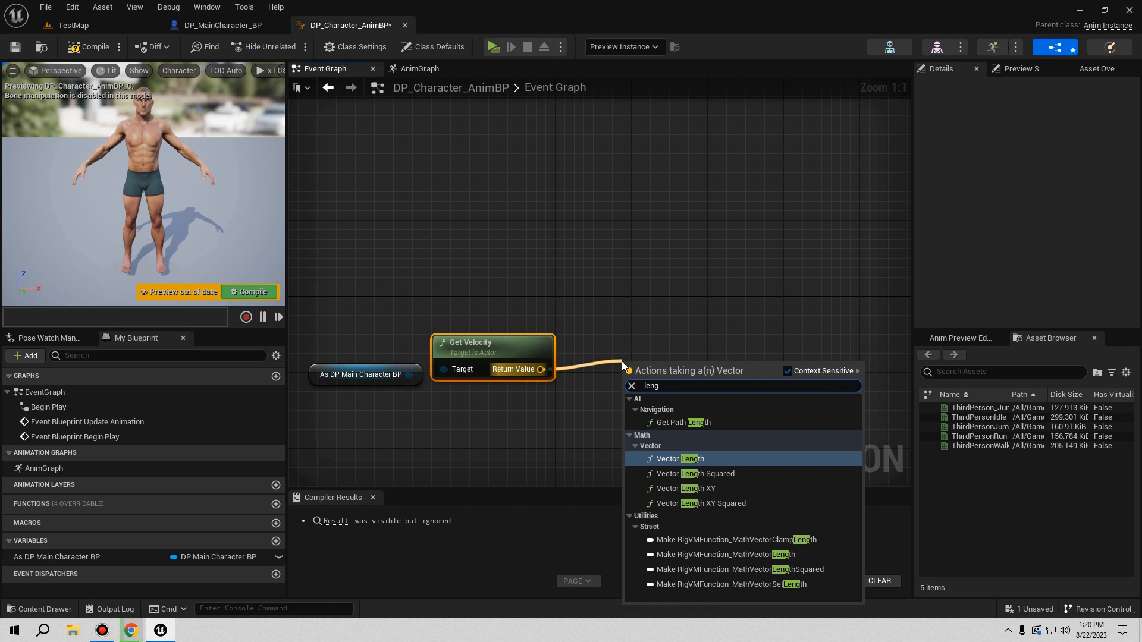
click(706, 458)
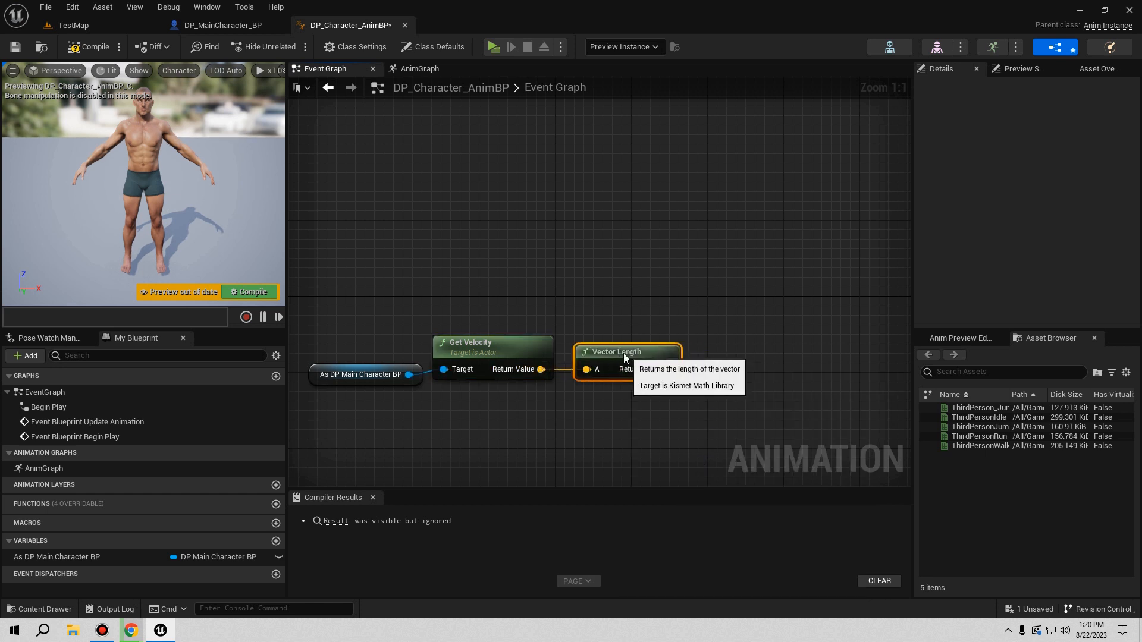
Promote the Vector Length result to a float variable named Speed and connect Is Valid to its Set node
drag(667, 370, 743, 323)
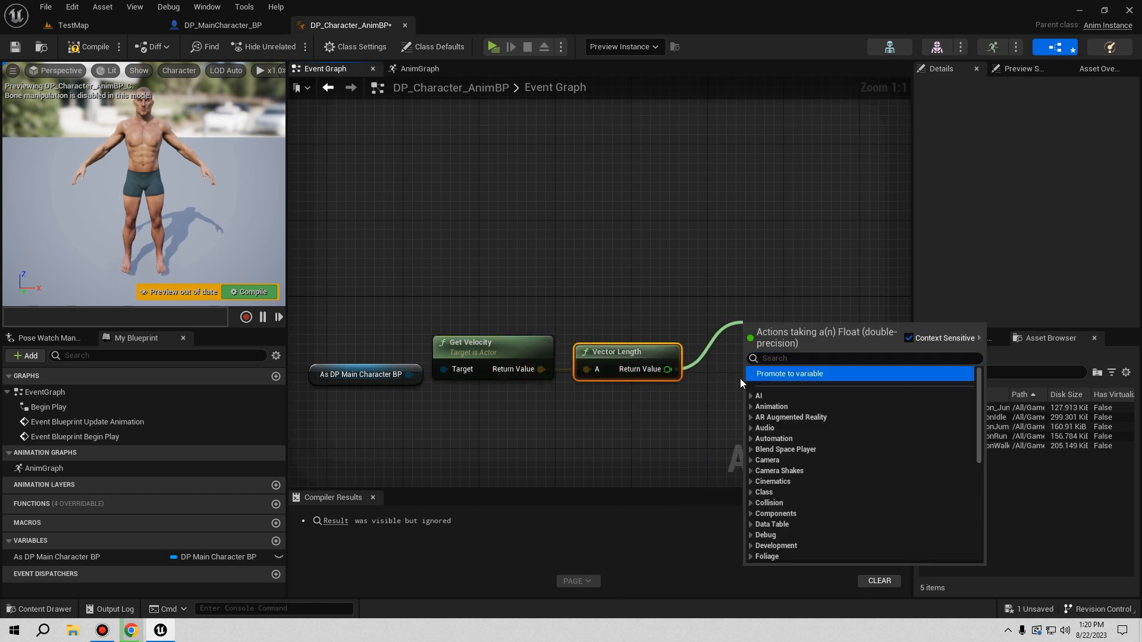
click(765, 374)
text(Sp)
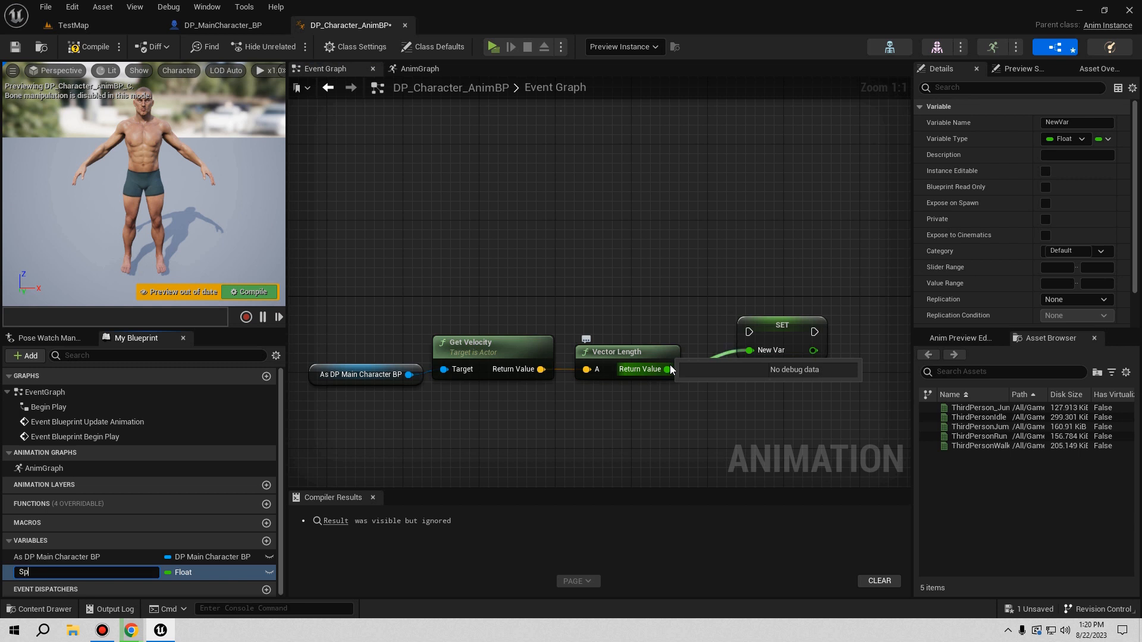
text(eed)
key(Return)
right_drag(528, 295, 682, 281)
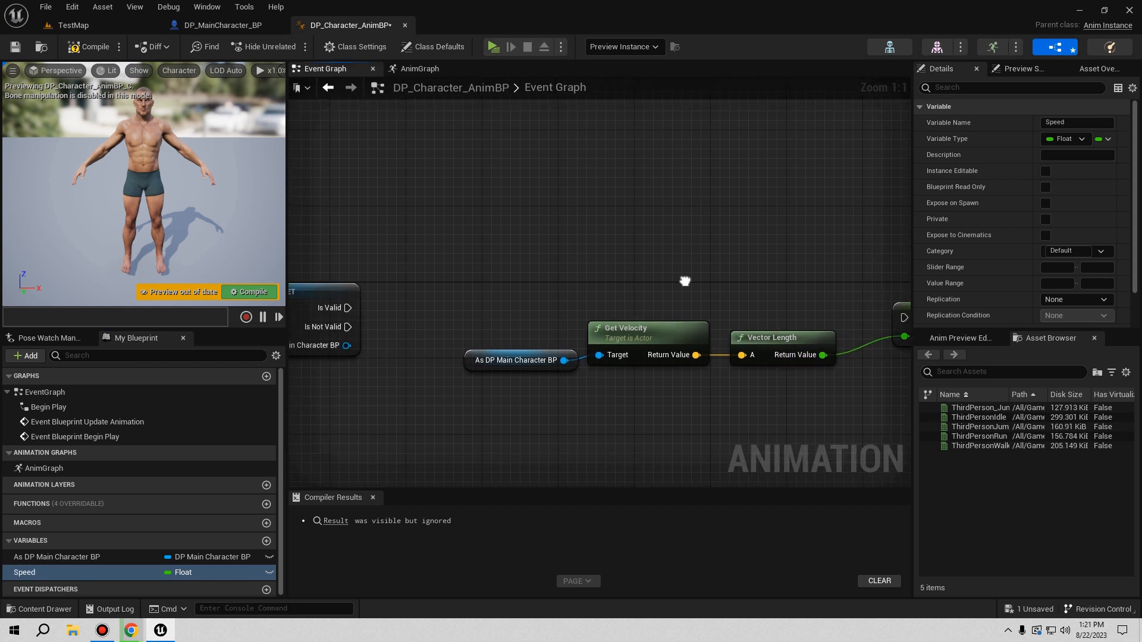
drag(348, 307, 886, 315)
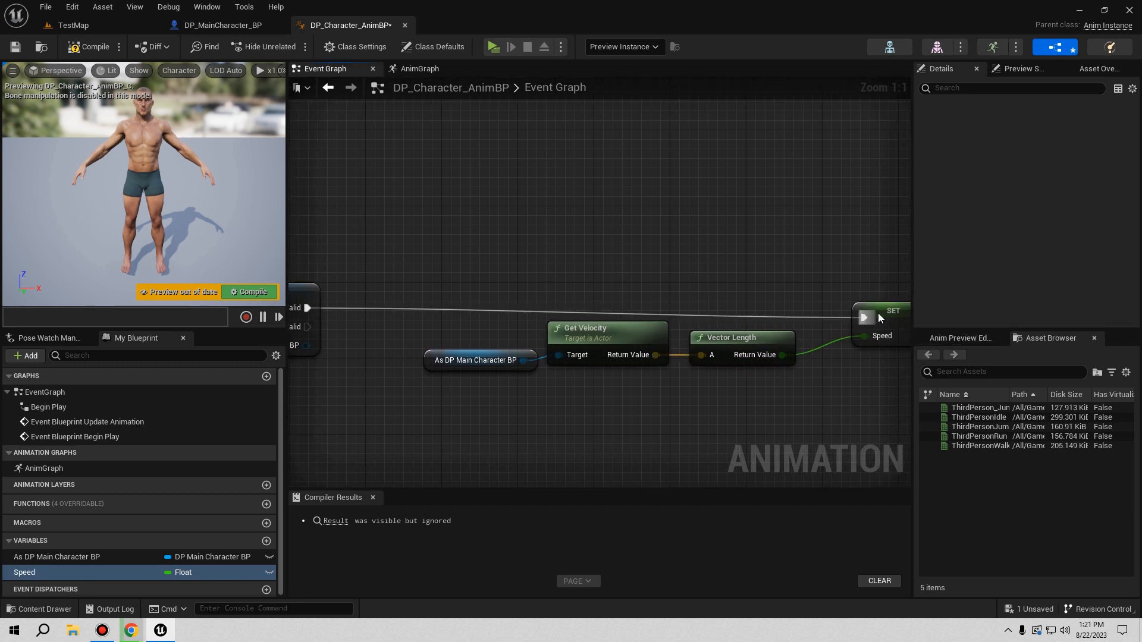
Collapse the character getter, Get Velocity, Vector Length and Set Speed nodes into a graph named Speed and Direction, placed near the validated Get
right_drag(495, 283, 380, 265)
drag(380, 265, 767, 382)
right_click(660, 318)
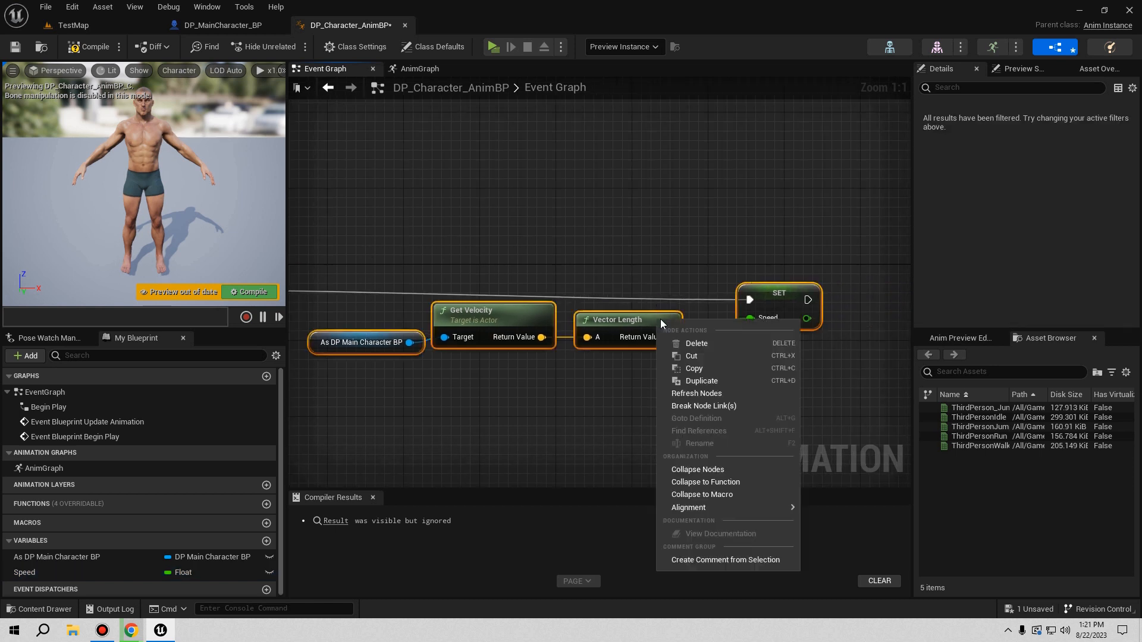
click(698, 469)
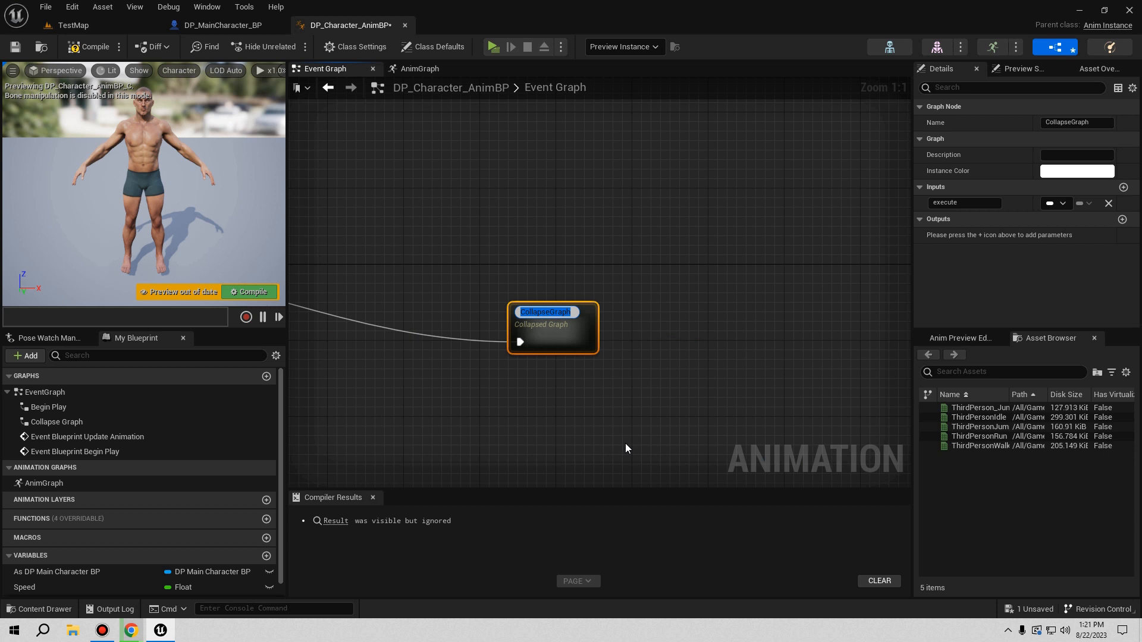
text(Spee)
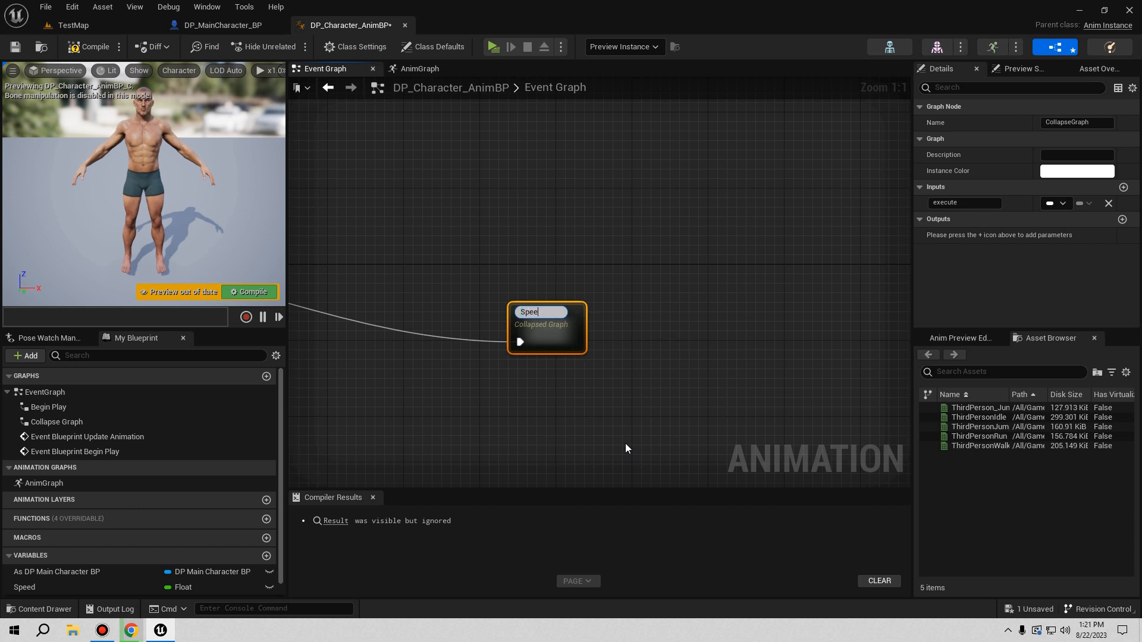
text(d and D)
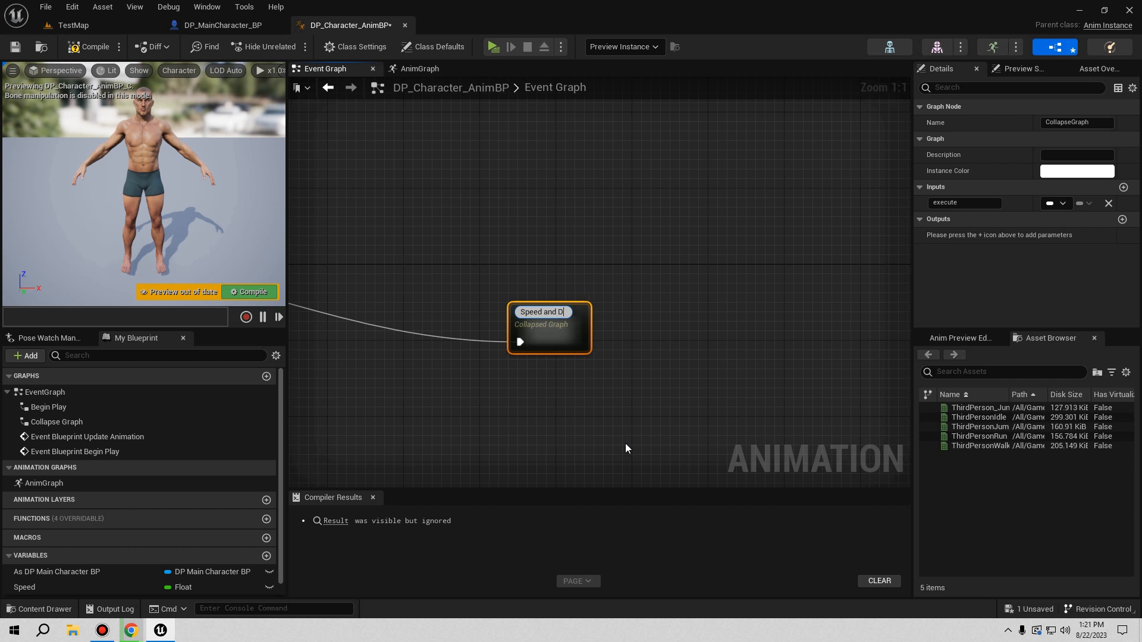
text(irection)
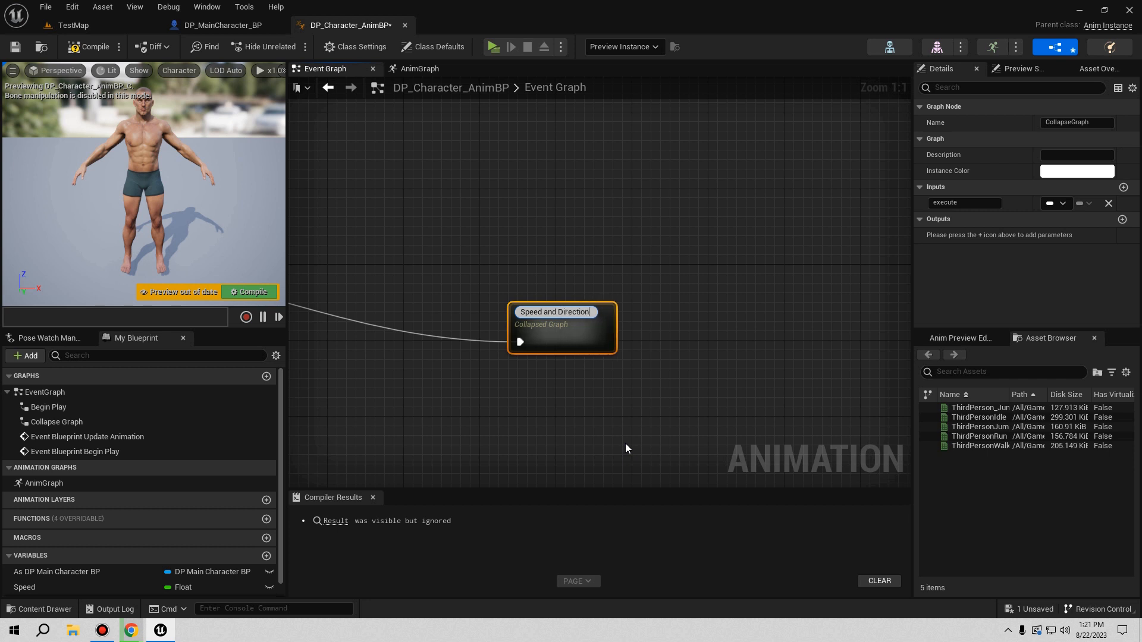
click(625, 443)
right_drag(611, 404, 730, 465)
drag(689, 409, 500, 362)
click(494, 400)
right_drag(494, 400, 569, 410)
Open the Speed and Direction graph, align its Inputs node with Set Speed, and place the Outputs node just above Inputs
double_click(559, 365)
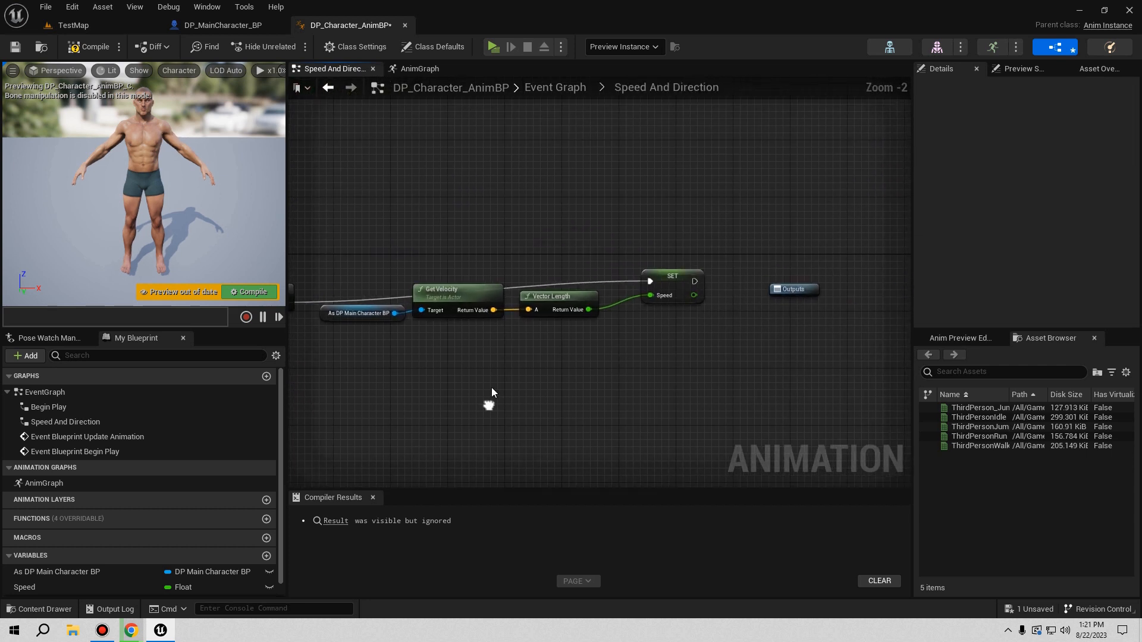
drag(384, 317, 386, 301)
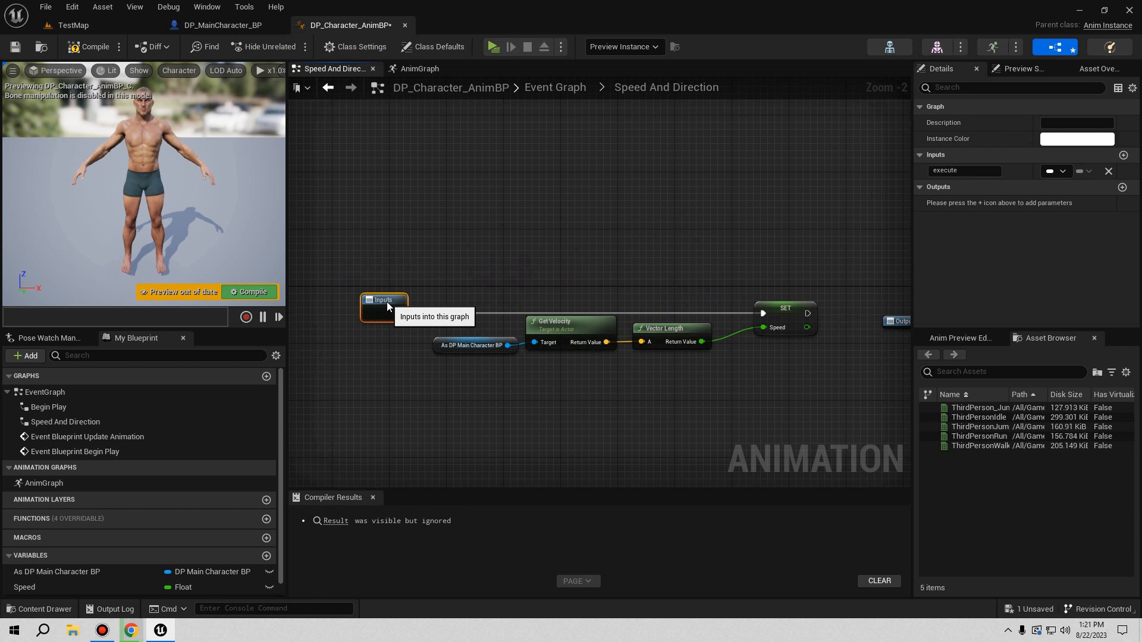
right_drag(656, 434, 614, 449)
drag(855, 337, 348, 299)
click(562, 395)
right_drag(564, 394, 472, 408)
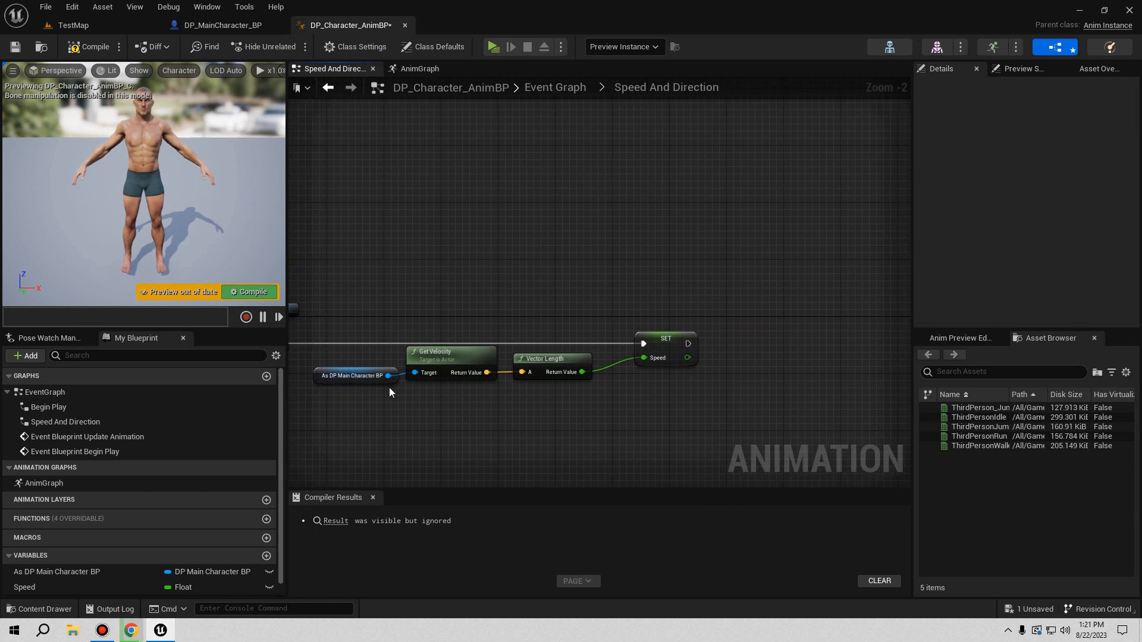
Lower the As DP Main Character BP getter and add an Anim Instance Calculate Direction node fed by Get Velocity's return value
drag(327, 381, 320, 410)
drag(486, 372, 526, 427)
text(calcul)
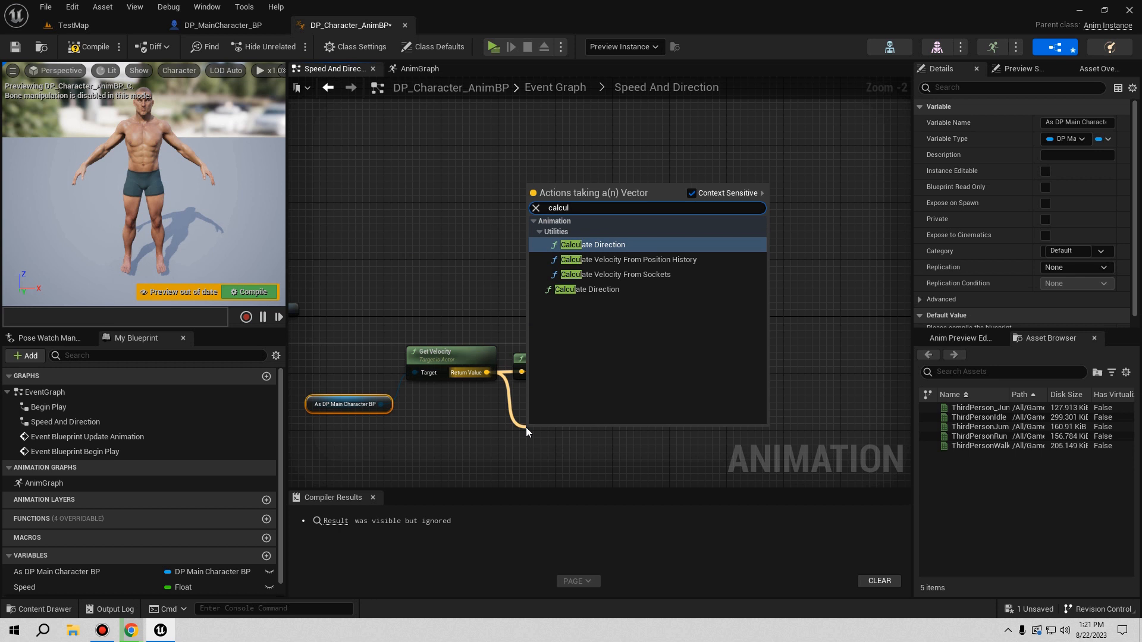
click(582, 290)
right_drag(587, 449, 596, 361)
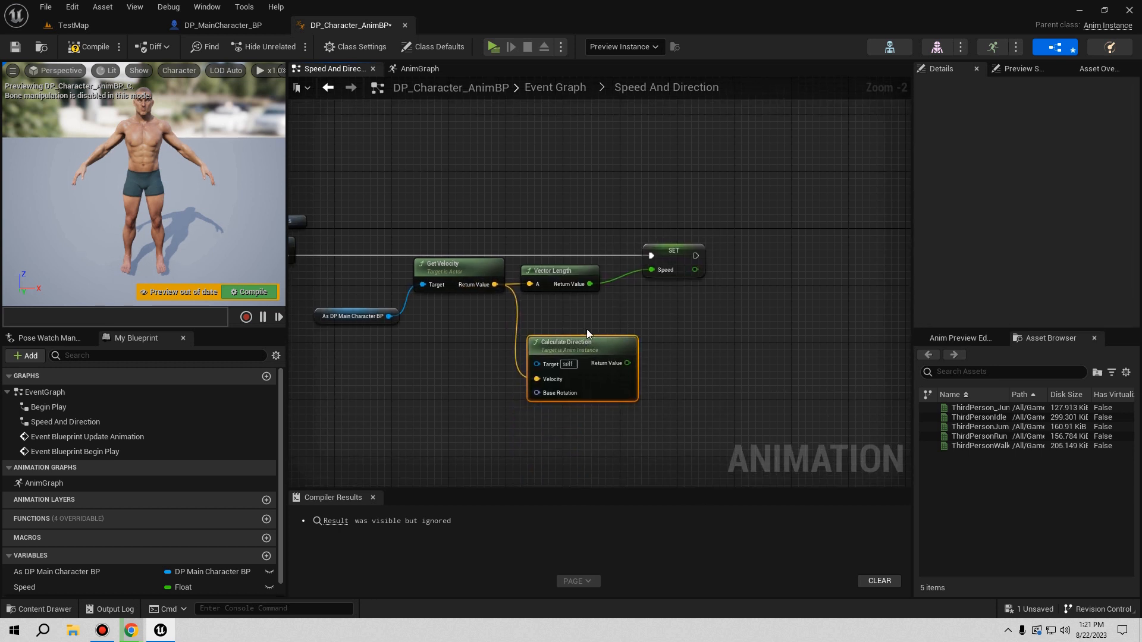
Add a Get Actor Rotation node from As DP Main Character BP and connect it to Calculate Direction's Base Rotation
scroll(560, 356, up, 2)
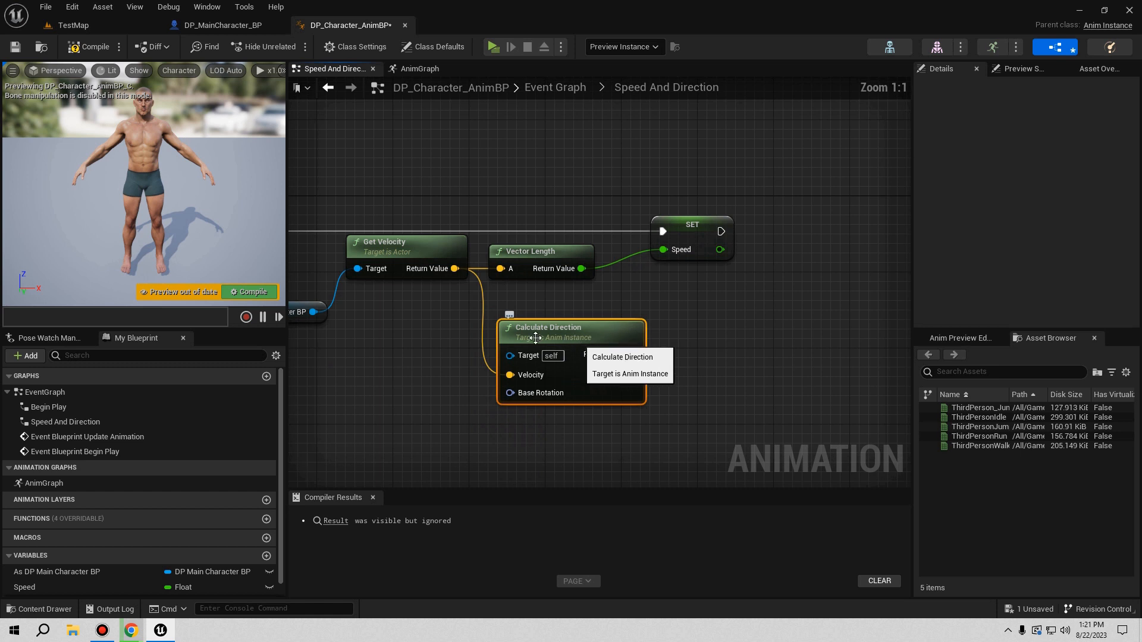
drag(384, 302, 413, 350)
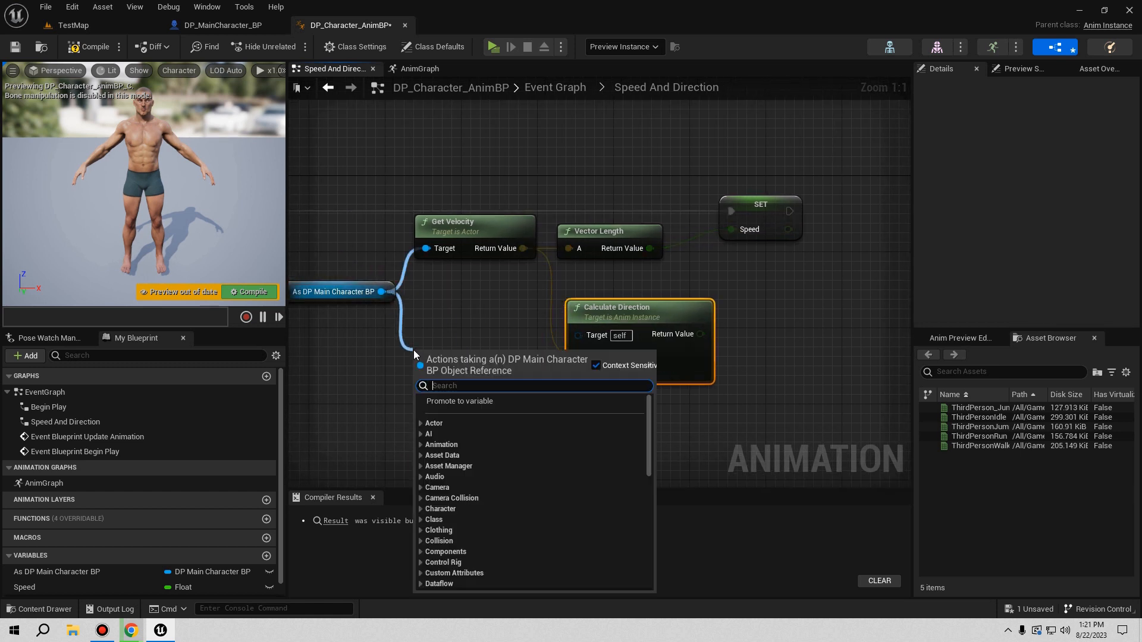
text(get a)
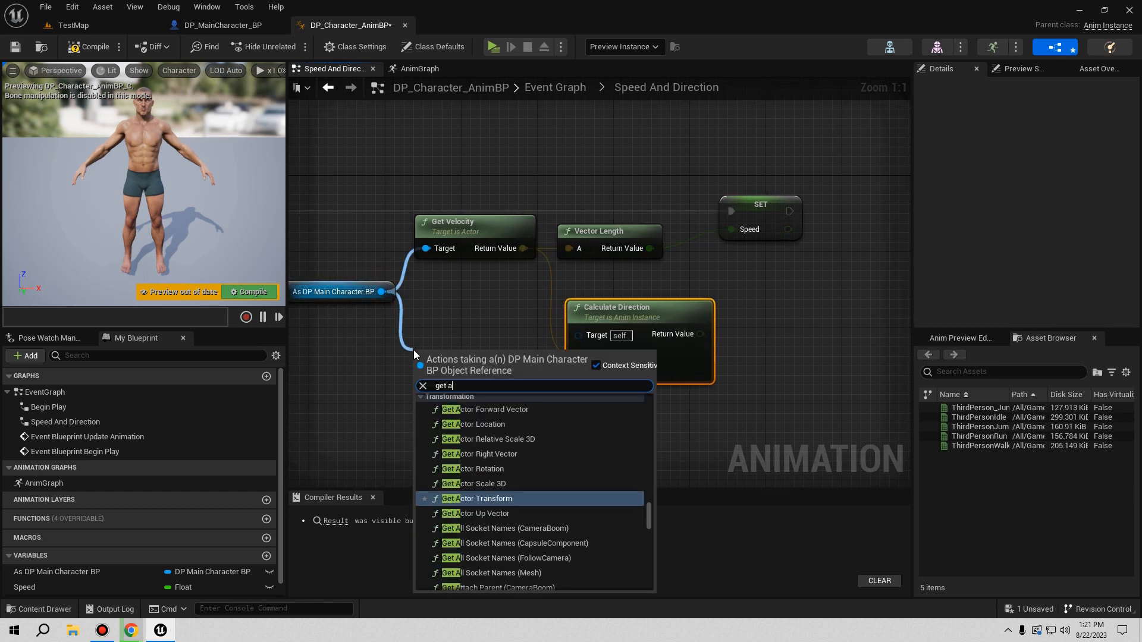
text(ctor ro)
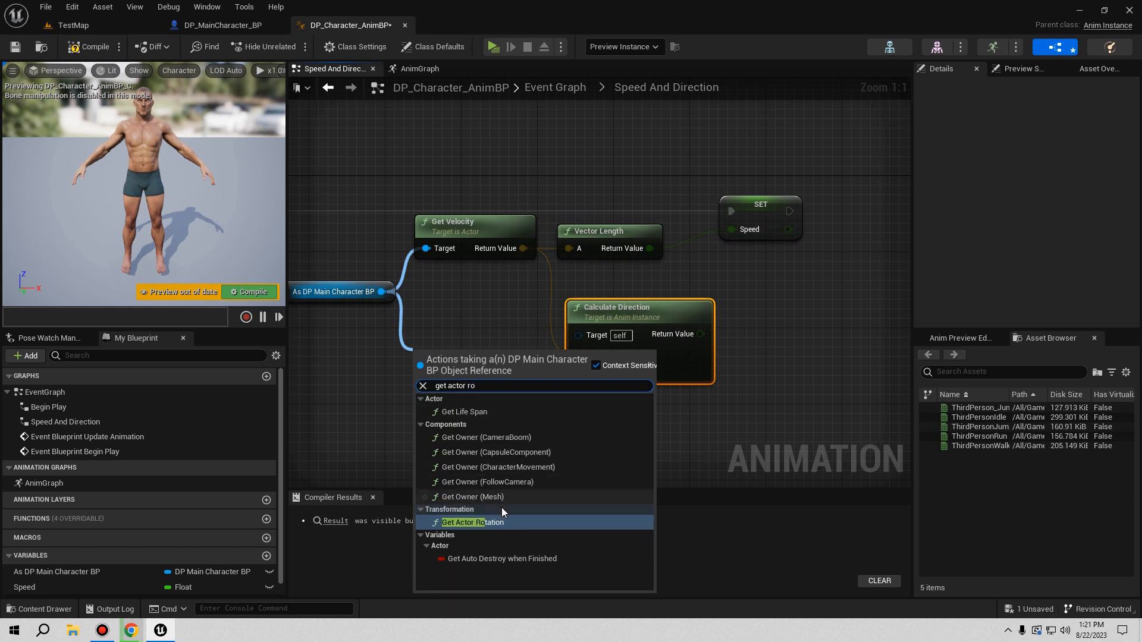
click(476, 522)
drag(513, 381, 579, 374)
Promote the Calculate Direction result to a float variable named Direction and chain its Set node after Set Speed
right_drag(737, 343, 650, 390)
drag(613, 381, 781, 271)
click(822, 322)
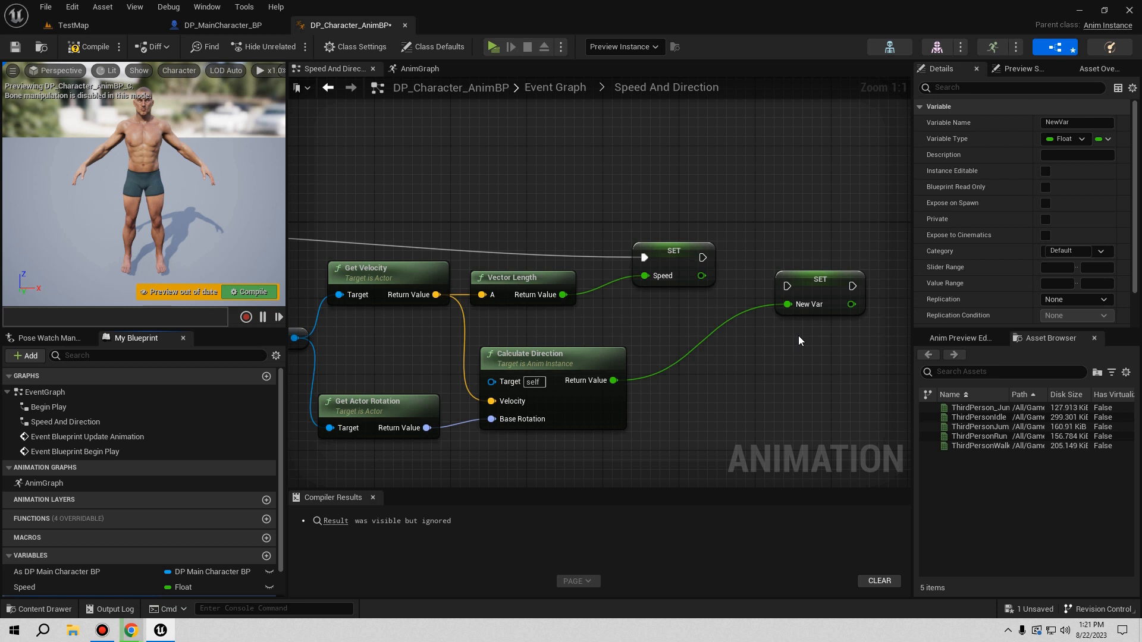
text(Direction)
key(Return)
mouse_move(826, 277)
mouse_down()
mouse_move(819, 244)
mouse_move(821, 256)
mouse_up()
drag(702, 257, 776, 254)
Compile and save DP_Character_AnimBP
right_drag(688, 232, 904, 232)
click(81, 50)
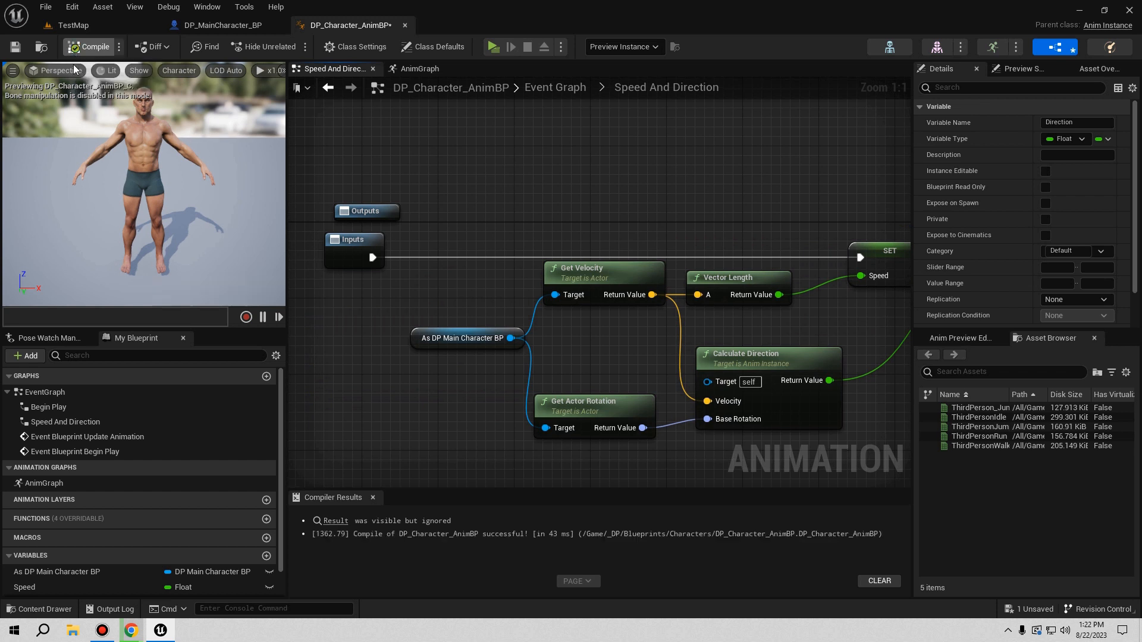
click(15, 48)
scroll(539, 244, down, 4)
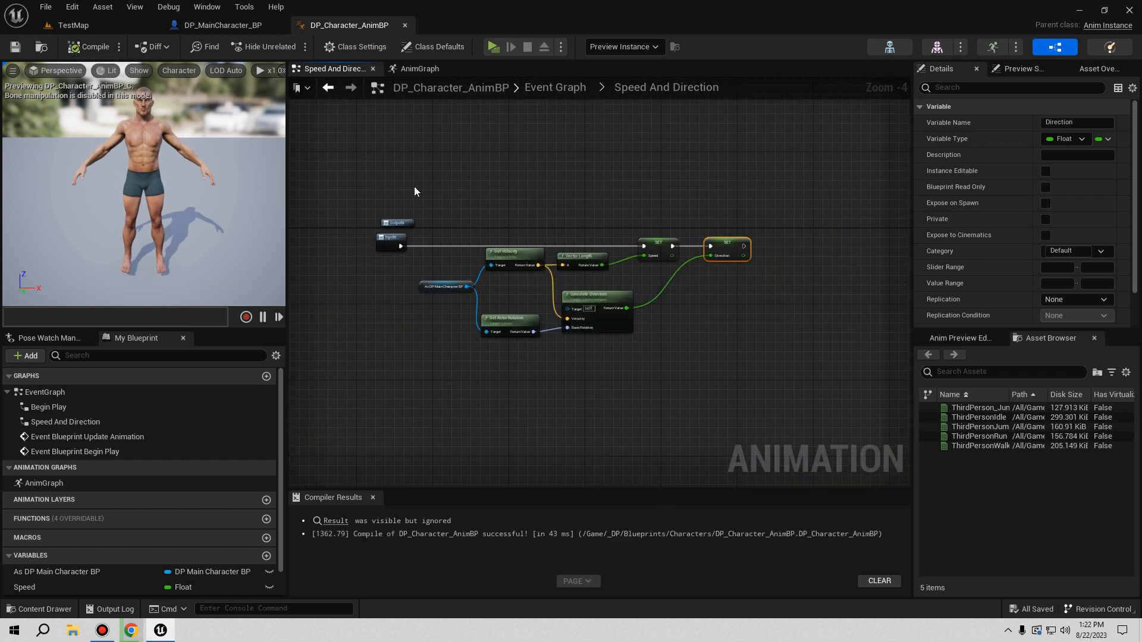
Return to the Event Graph and move the Event Blueprint Update Animation chain directly beneath the Begin Play nodes
click(554, 88)
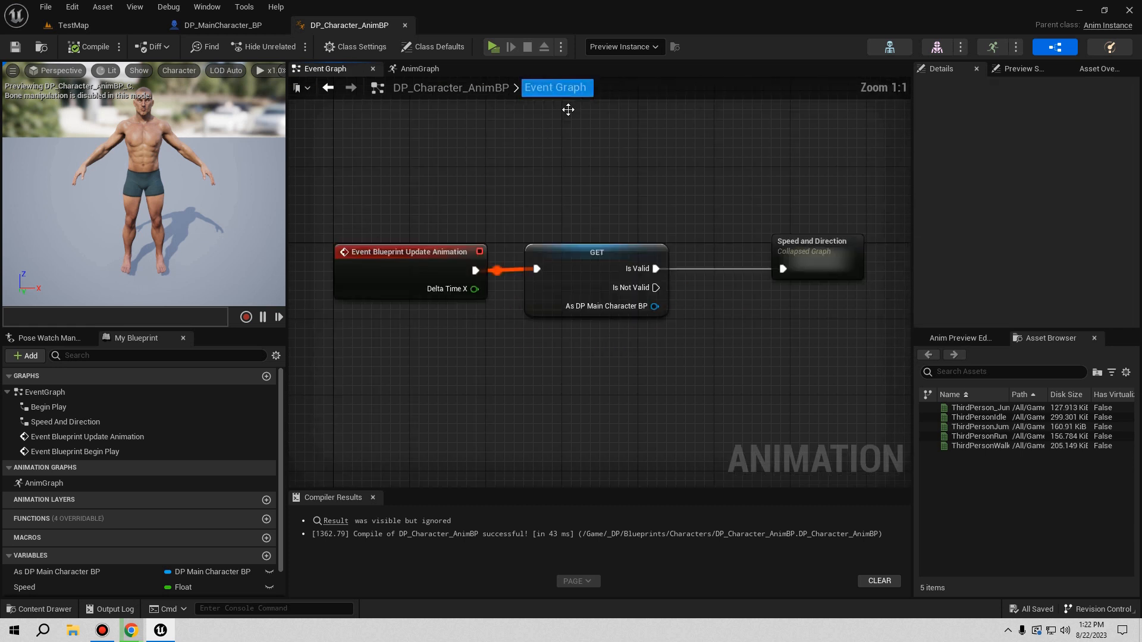
right_drag(551, 248, 466, 142)
scroll(494, 226, down, 2)
drag(377, 234, 699, 358)
drag(393, 320, 426, 187)
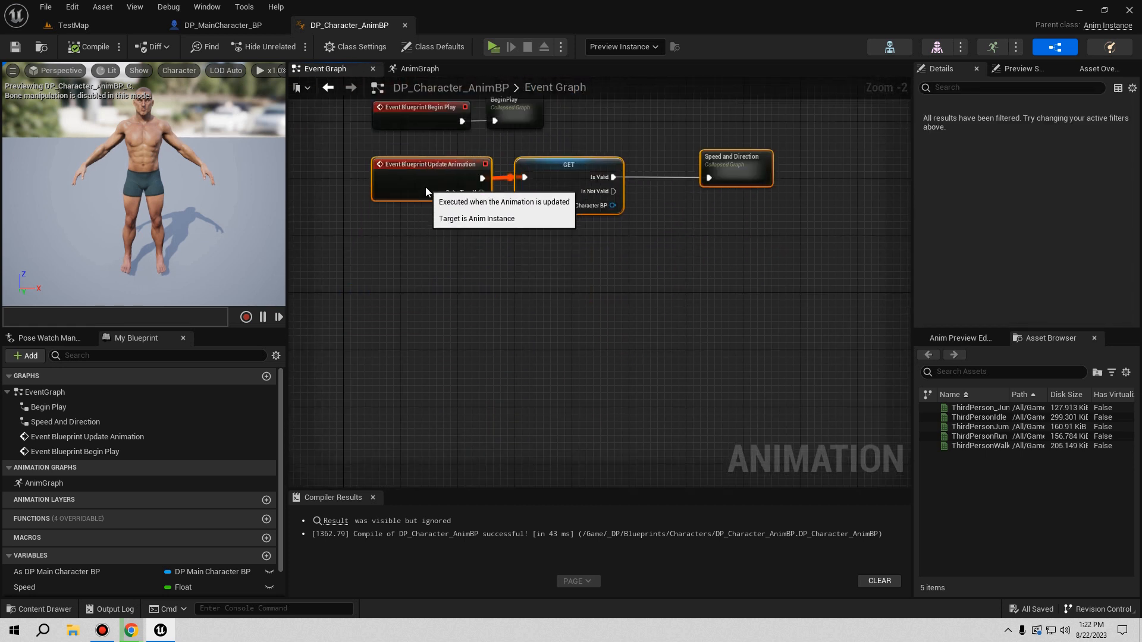
click(427, 239)
right_drag(426, 239, 377, 355)
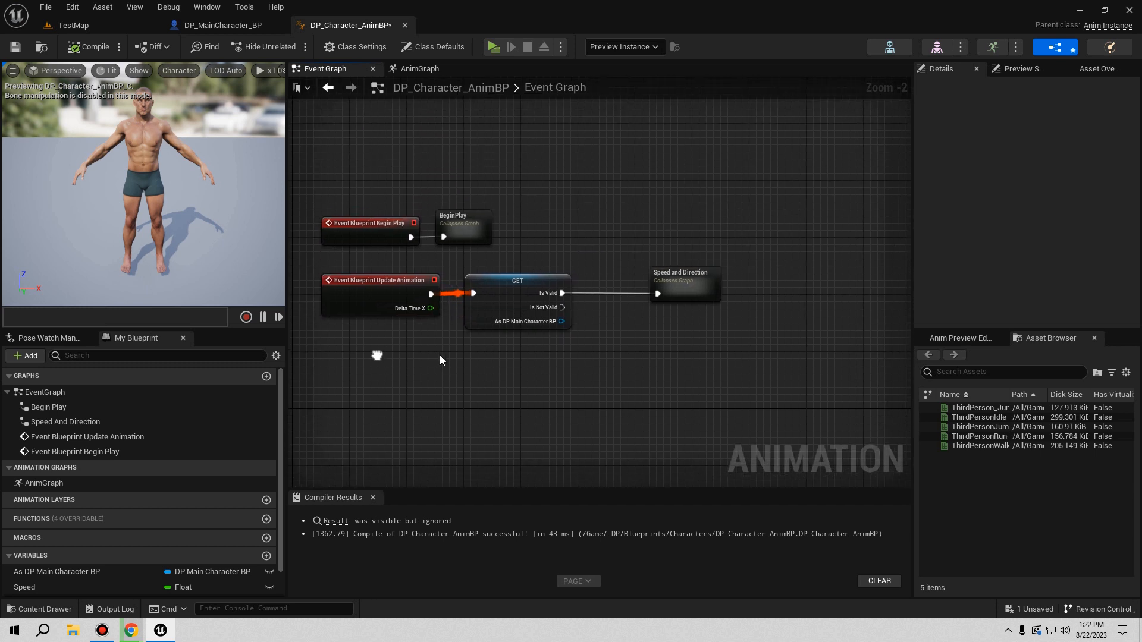
Open the AnimGraph and add a state machine named Locomotion
click(419, 69)
right_drag(511, 265, 571, 250)
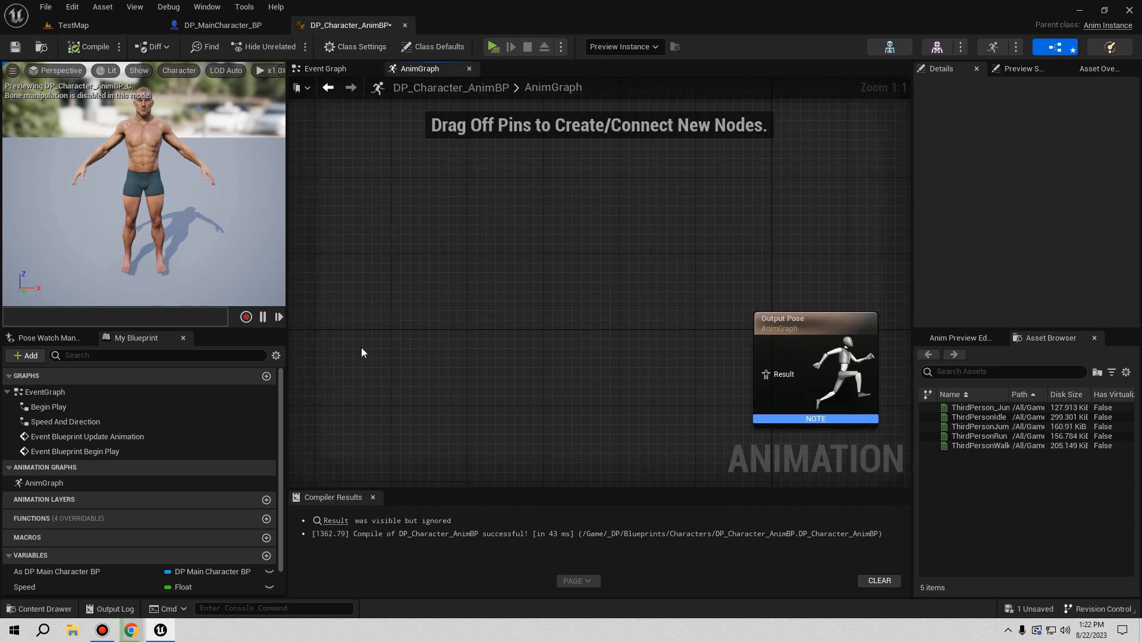
right_click(375, 351)
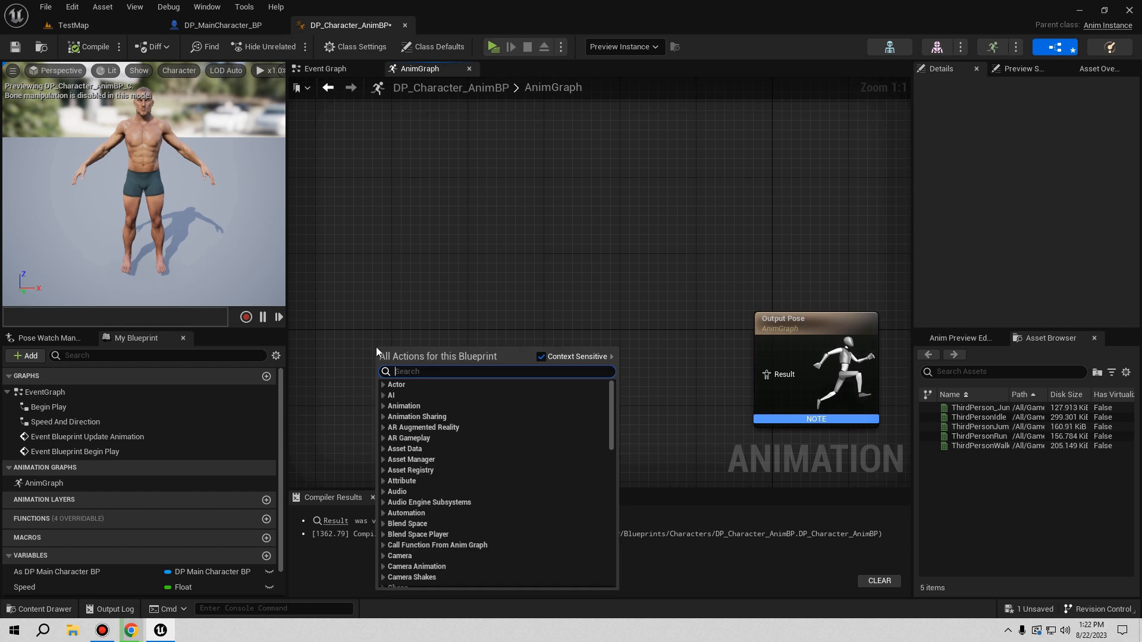
text(stat)
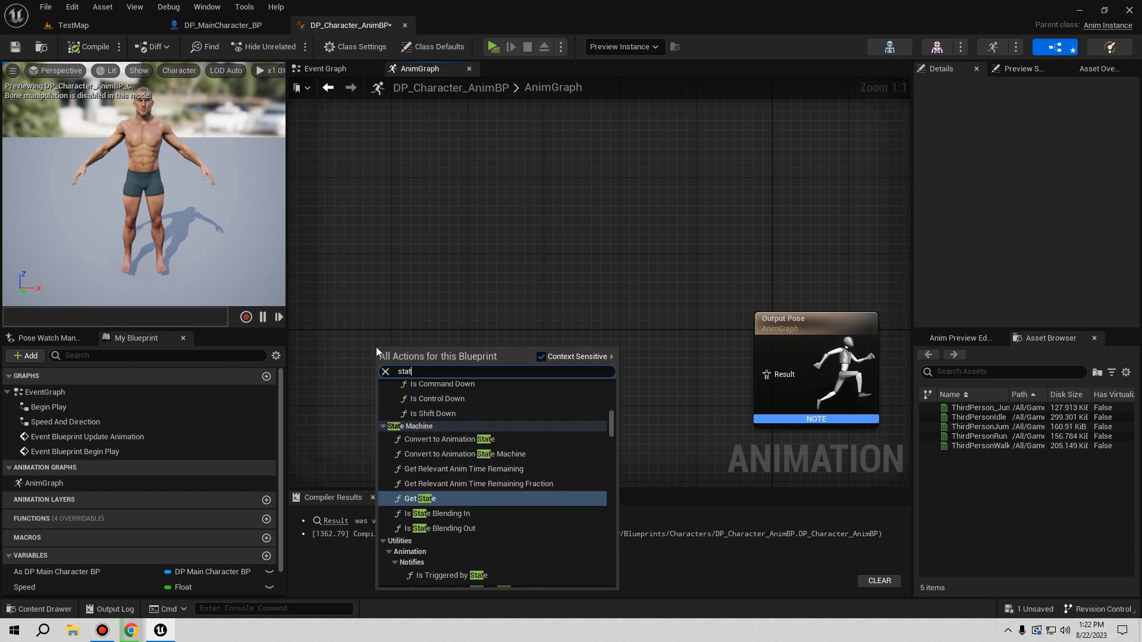
text(e ma)
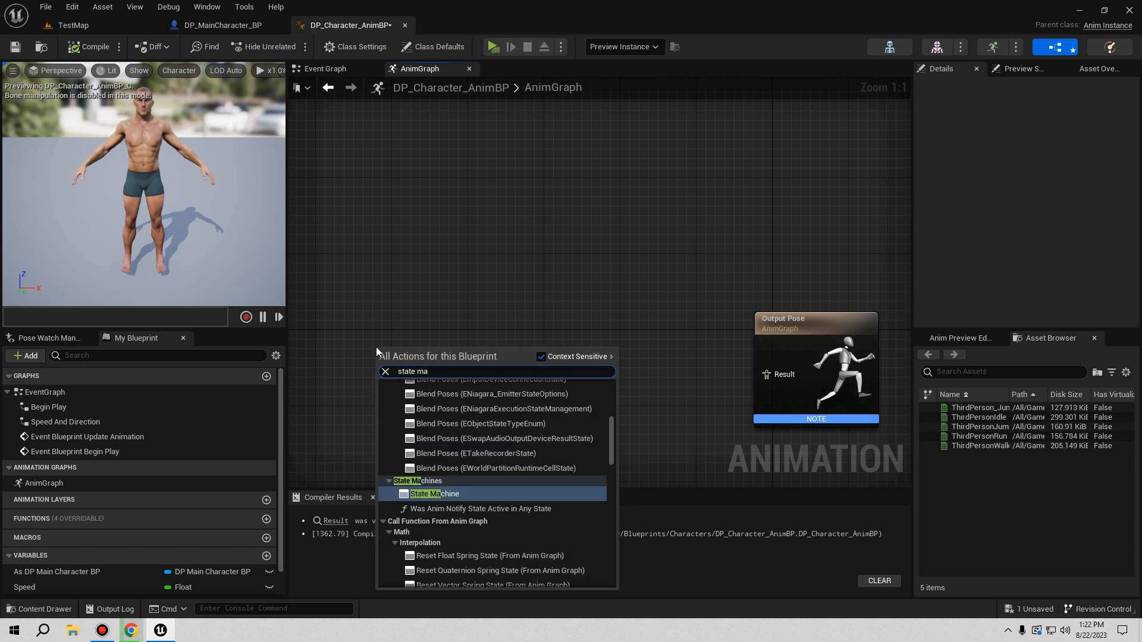
click(435, 494)
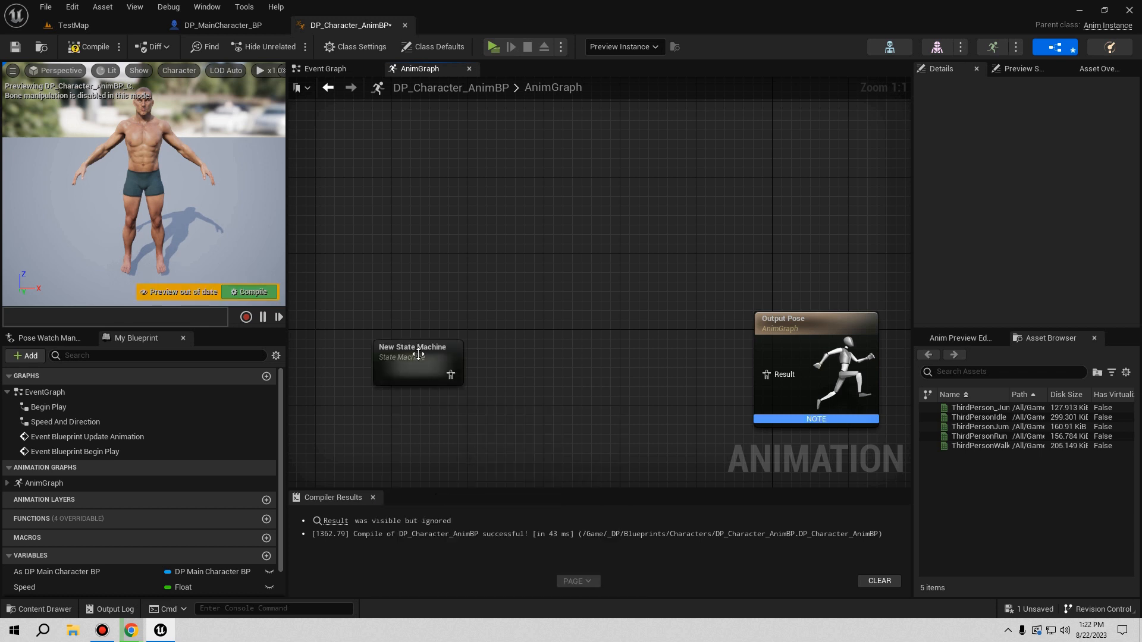
text(L)
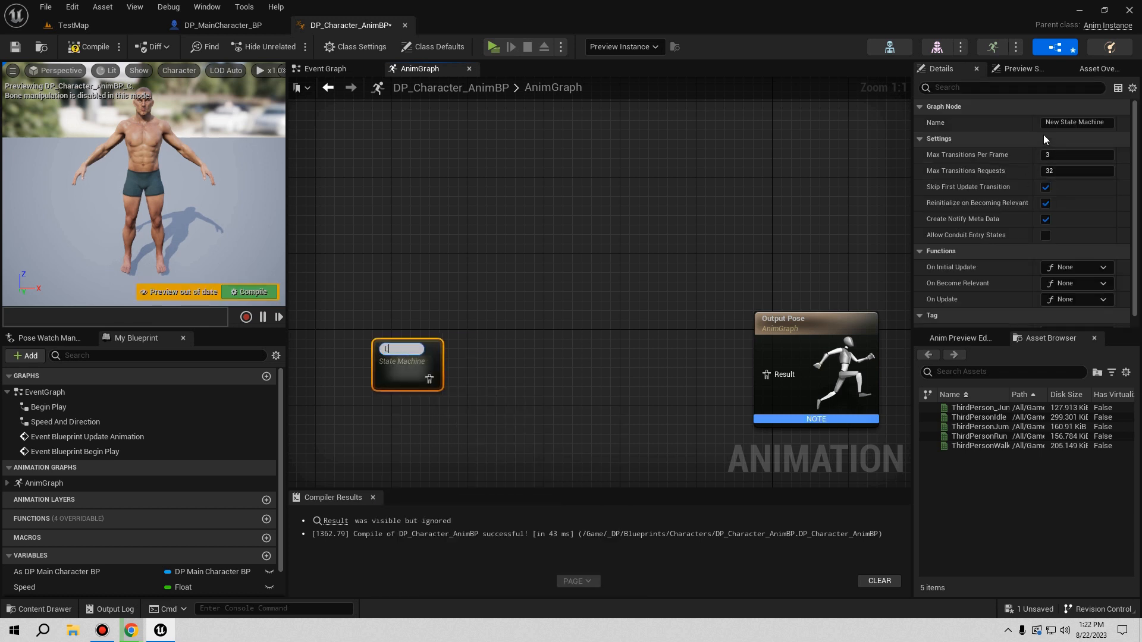
text(ocomotion)
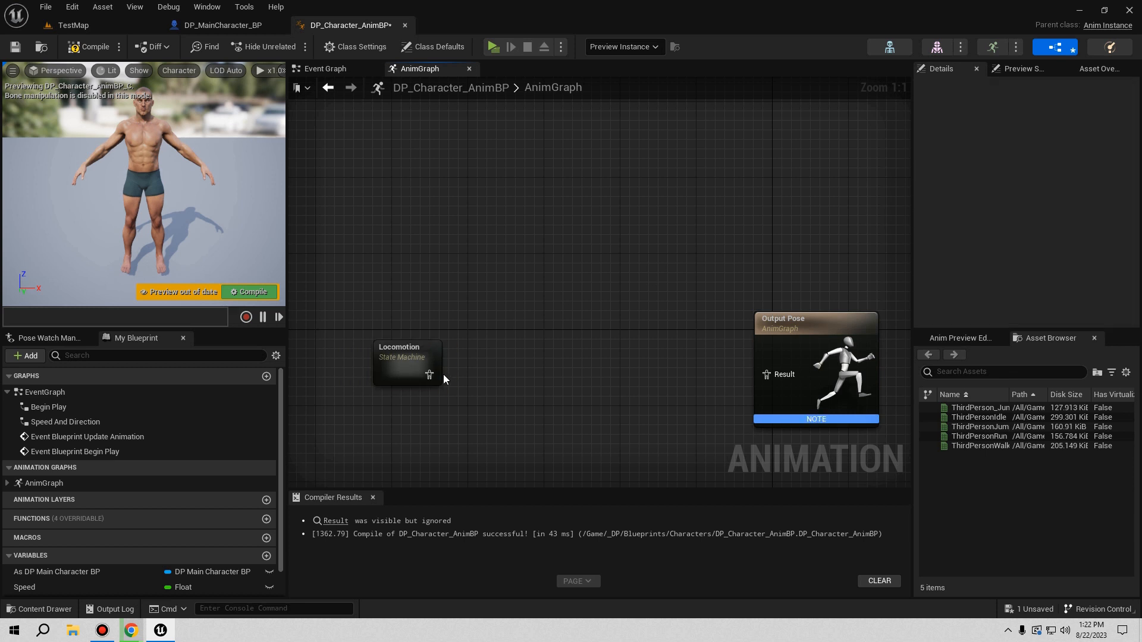
Feed the Locomotion state machine into a new saved cached pose named Locomotion, and move both nodes well above Output Pose
drag(429, 374, 512, 376)
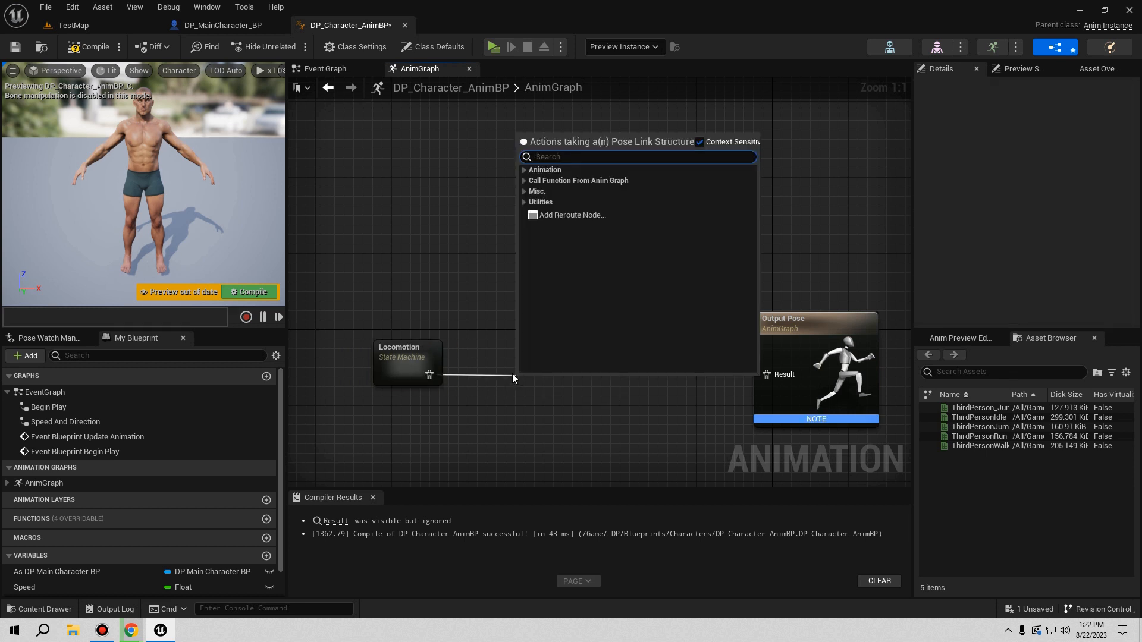
text(save)
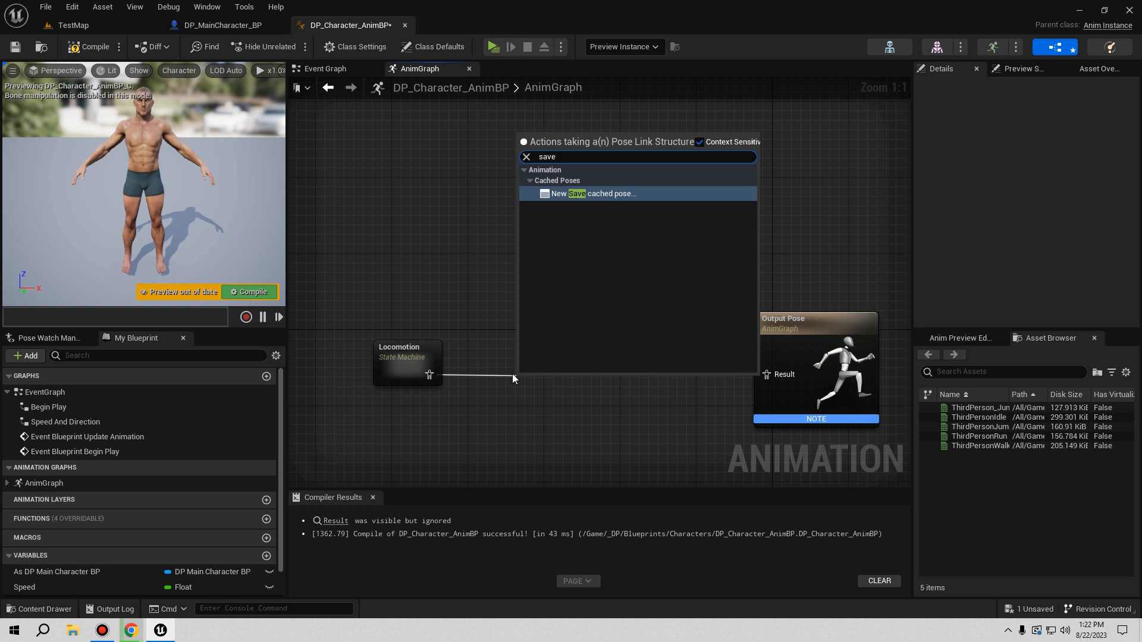
click(634, 192)
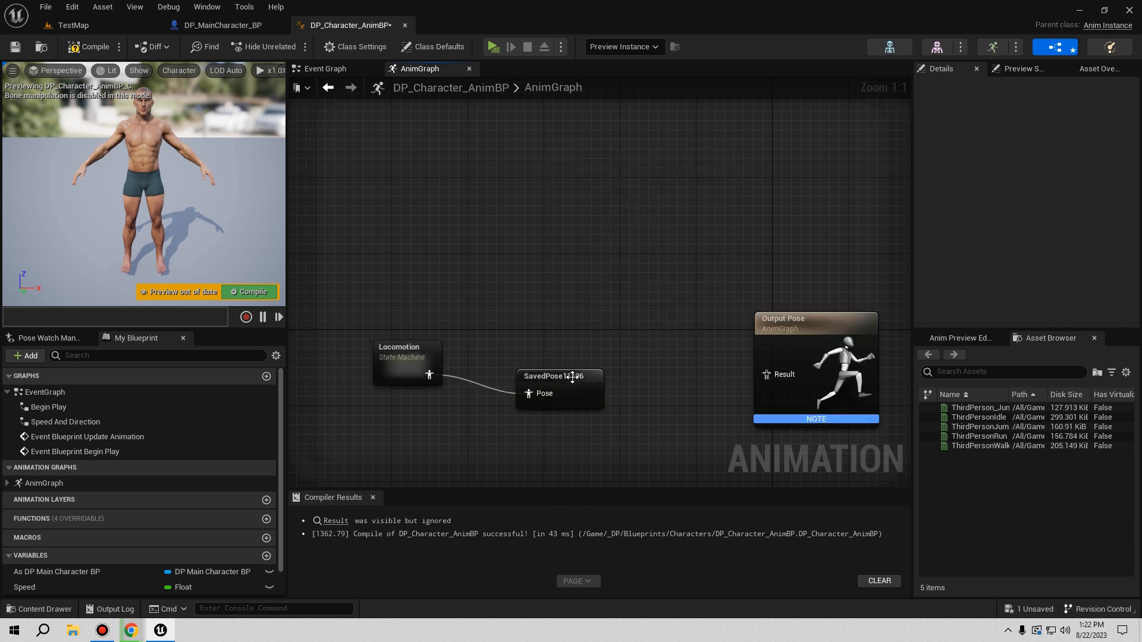
click(1071, 122)
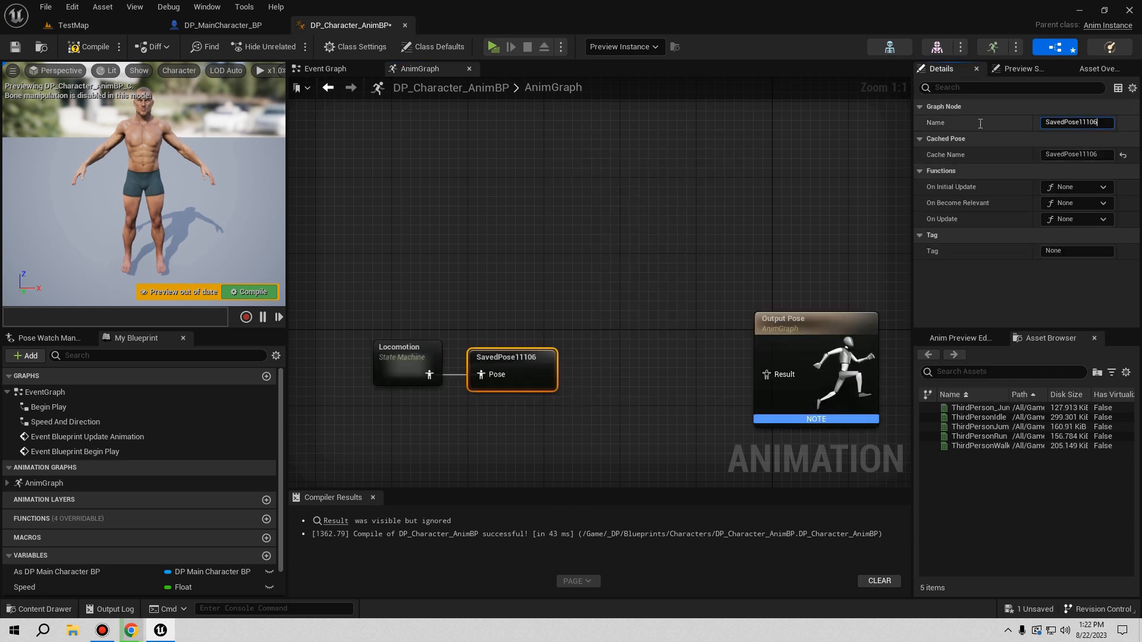
text(Locomotion)
key(Return)
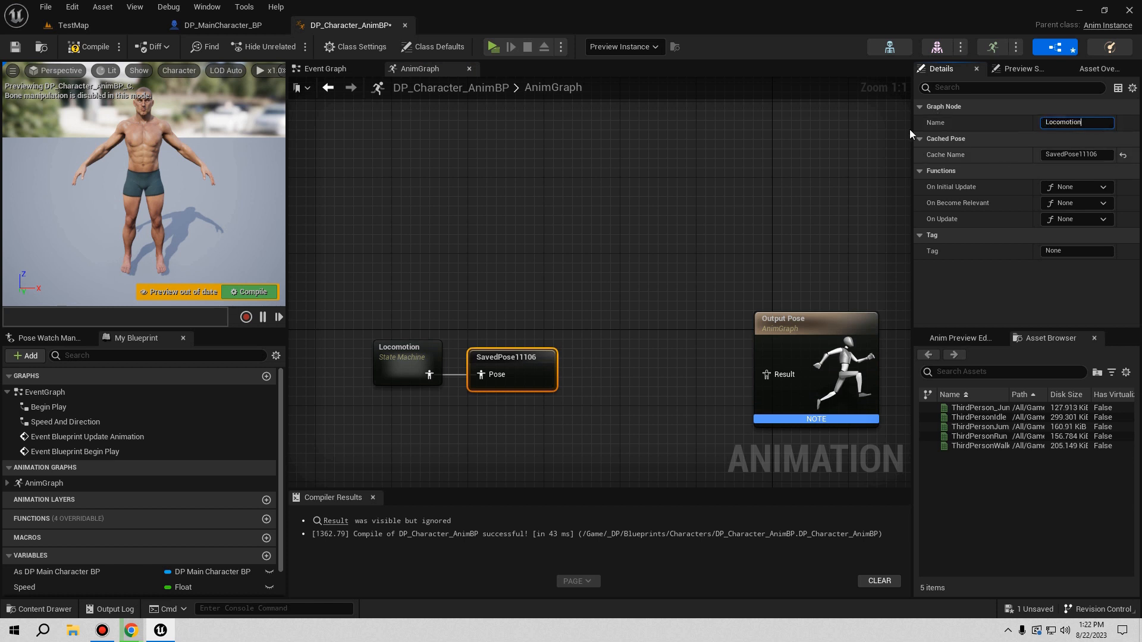
click(751, 226)
right_drag(490, 376, 533, 427)
drag(533, 426, 486, 170)
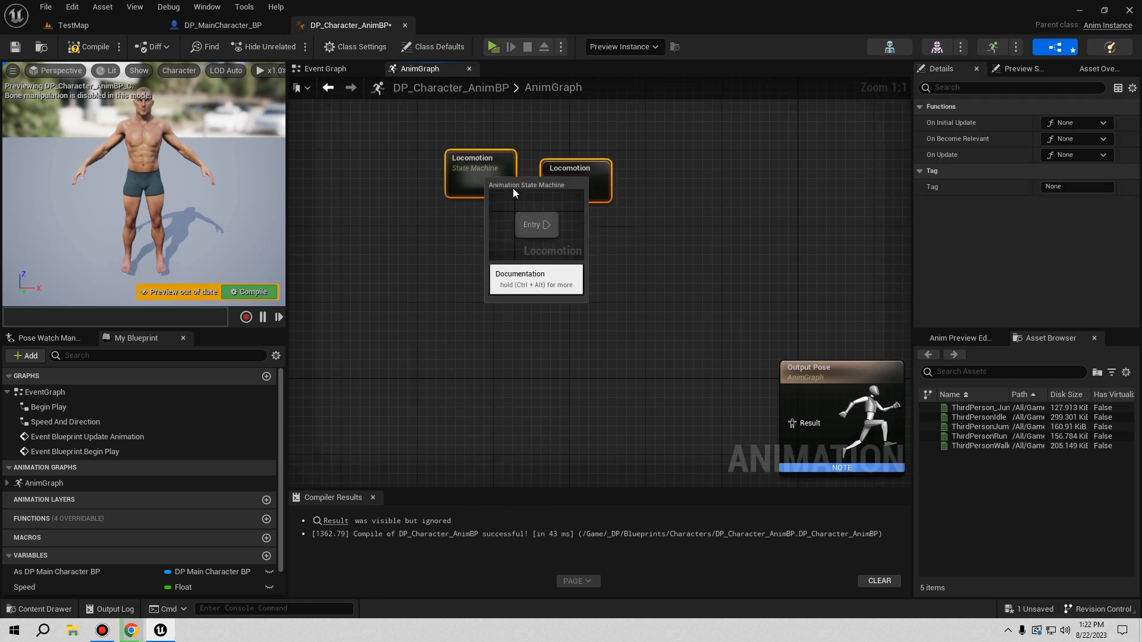
Add a Use cached pose 'Locomotion' node beside the Output Pose node
click(480, 412)
right_click(480, 412)
text(locomo)
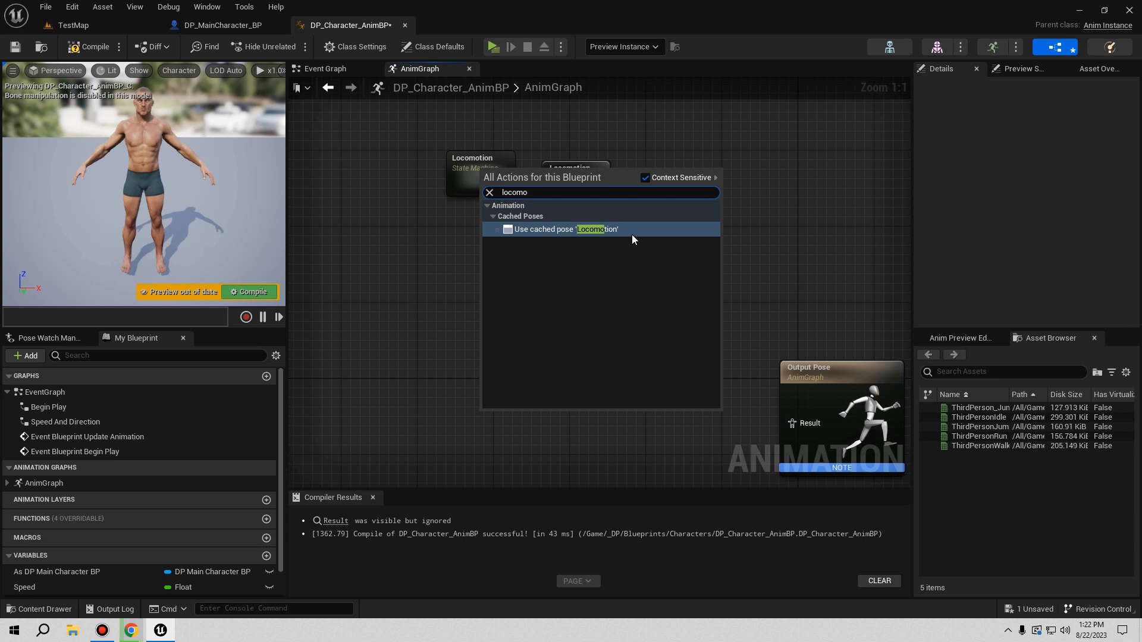
click(632, 234)
right_drag(609, 244, 555, 115)
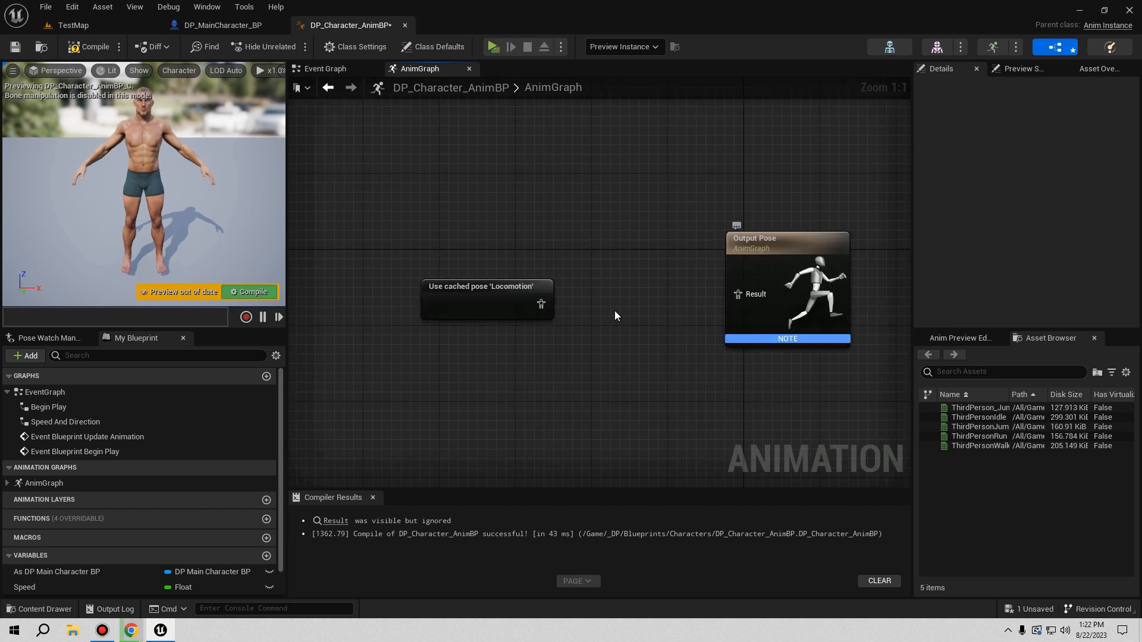
Route the cached Locomotion pose through a new Slot 'DefaultSlot' node into Output Pose's Result, and compile the animation blueprint
drag(540, 306, 592, 303)
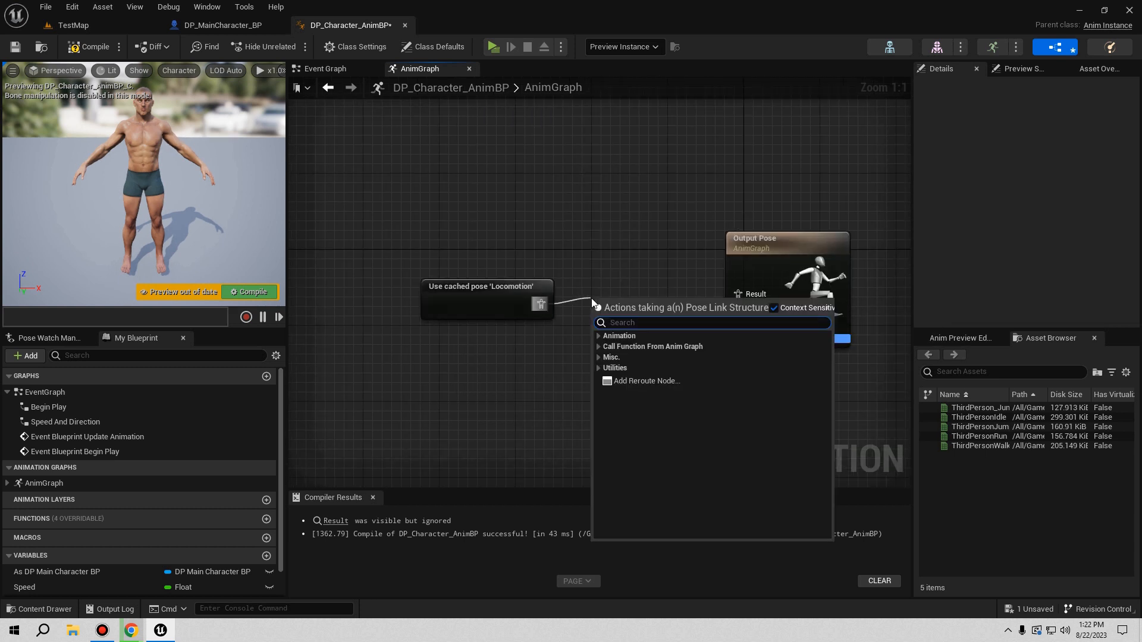
text(slot)
key(Return)
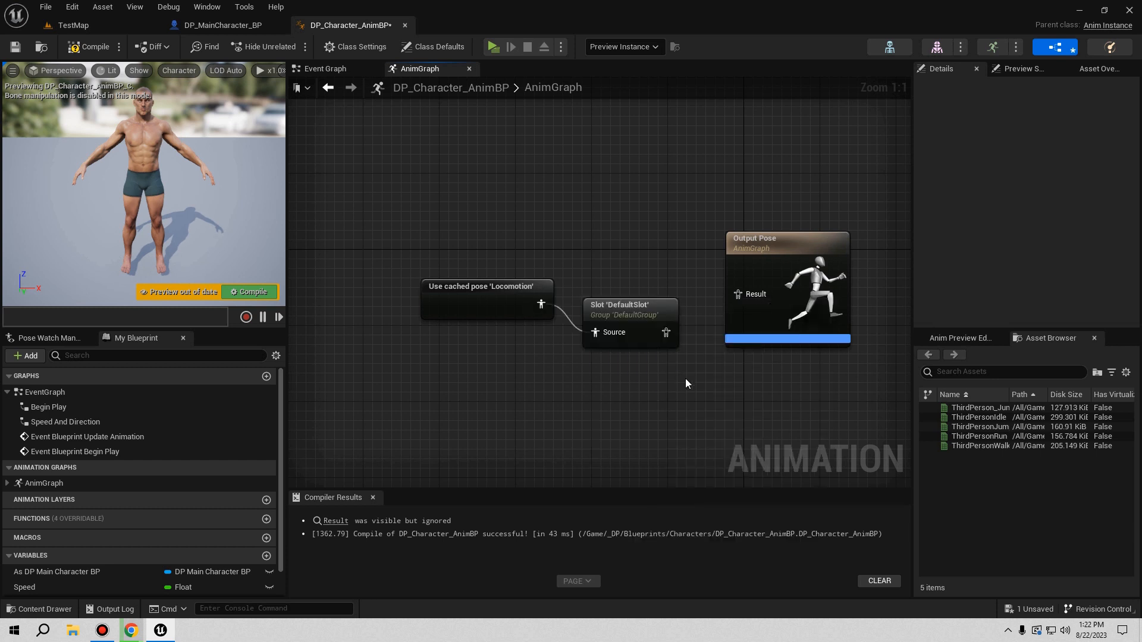
drag(640, 301, 641, 284)
right_drag(640, 333, 533, 358)
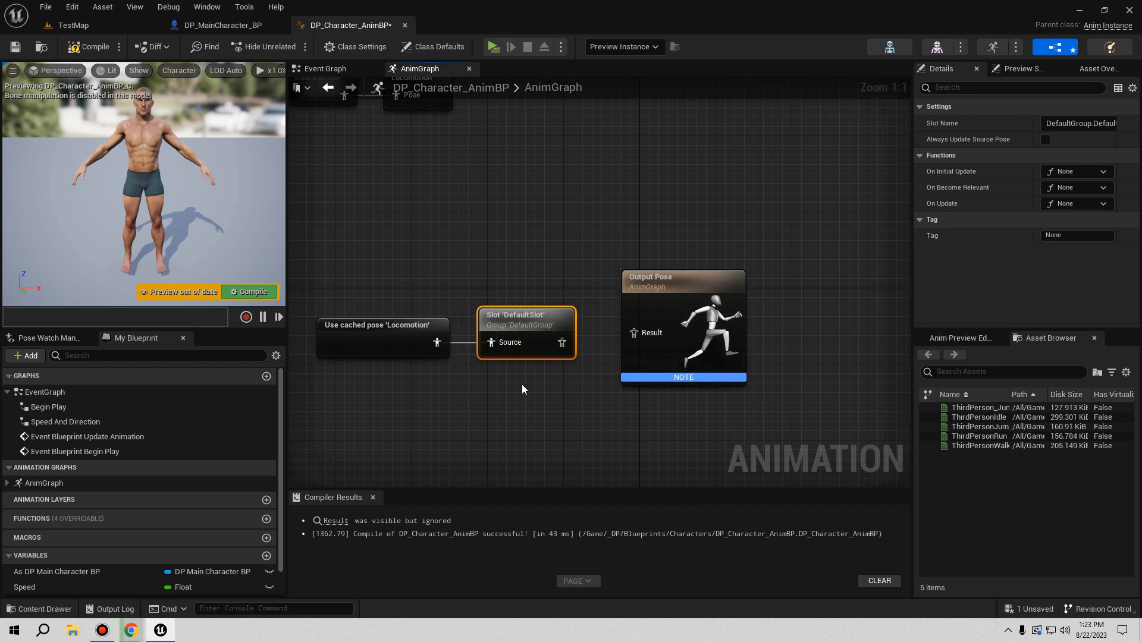
drag(560, 344, 634, 333)
right_drag(441, 258, 484, 288)
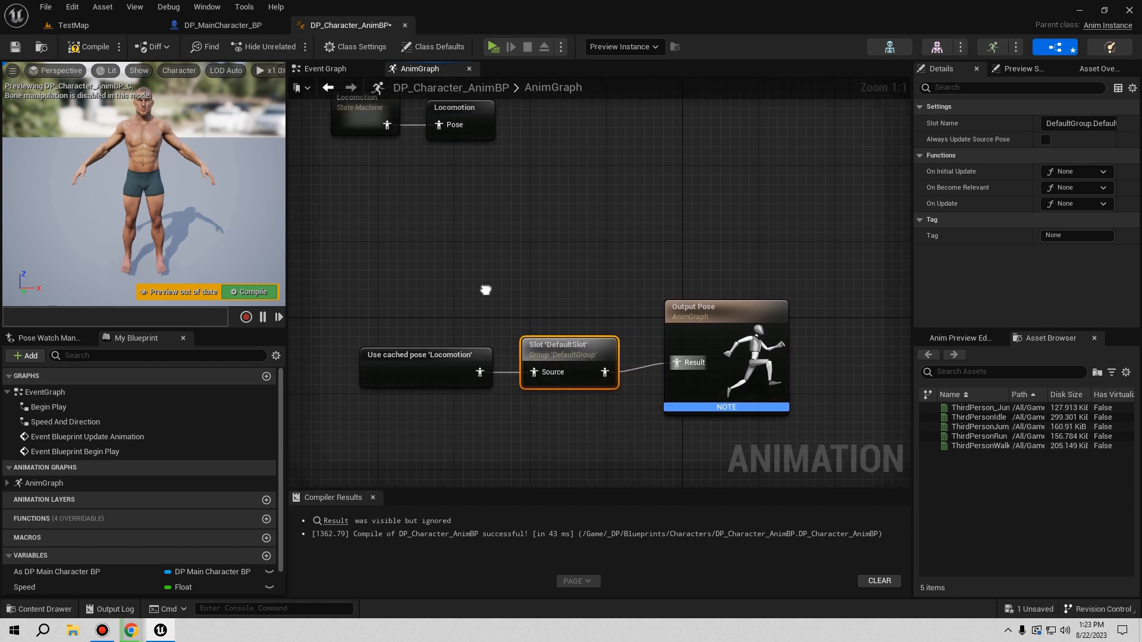
click(77, 48)
Open the graph of the Locomotion state machine
right_drag(345, 186, 362, 293)
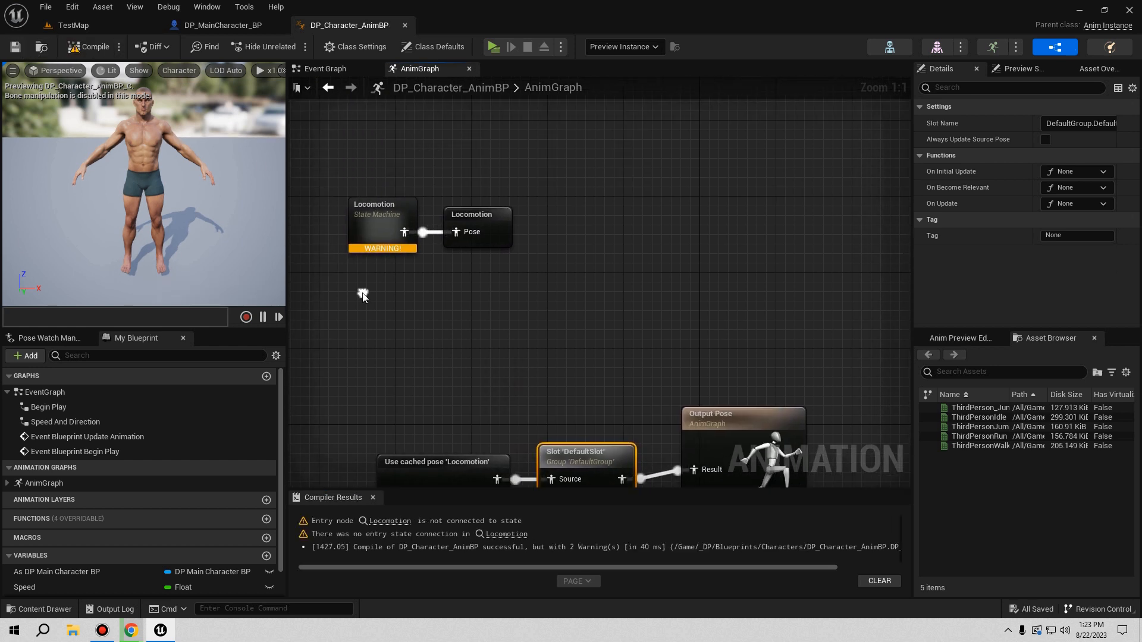
double_click(375, 222)
right_drag(507, 382, 332, 361)
right_drag(551, 357, 521, 366)
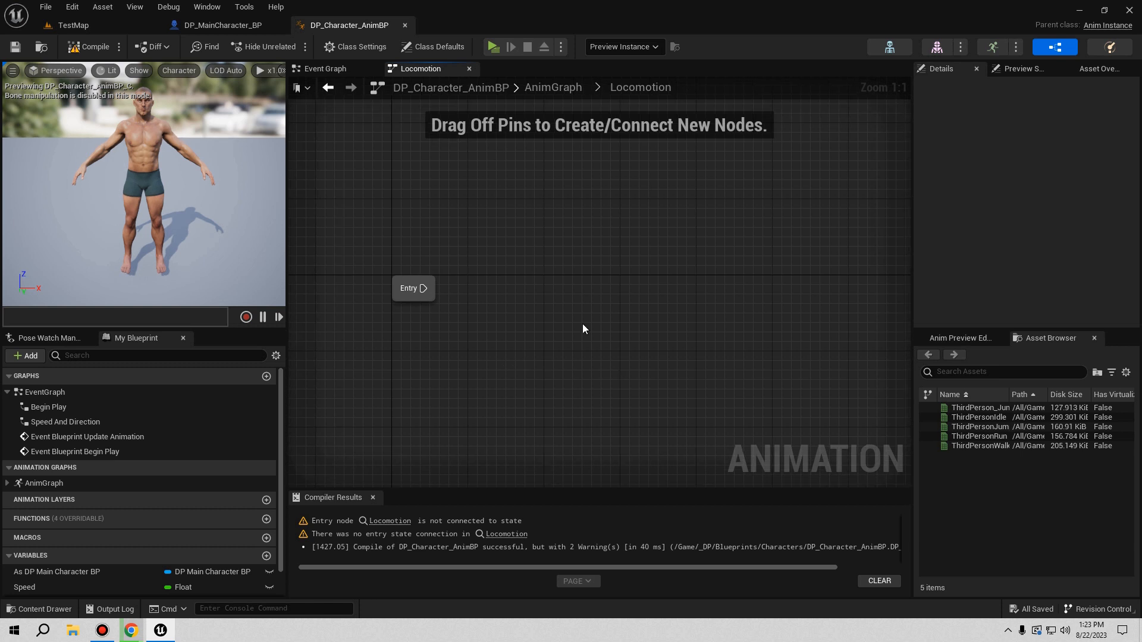
Switch to the TestMap level editor and create a Blend Space for DP_UE4_Skeleton in the Characters folder
click(126, 22)
right_click(391, 541)
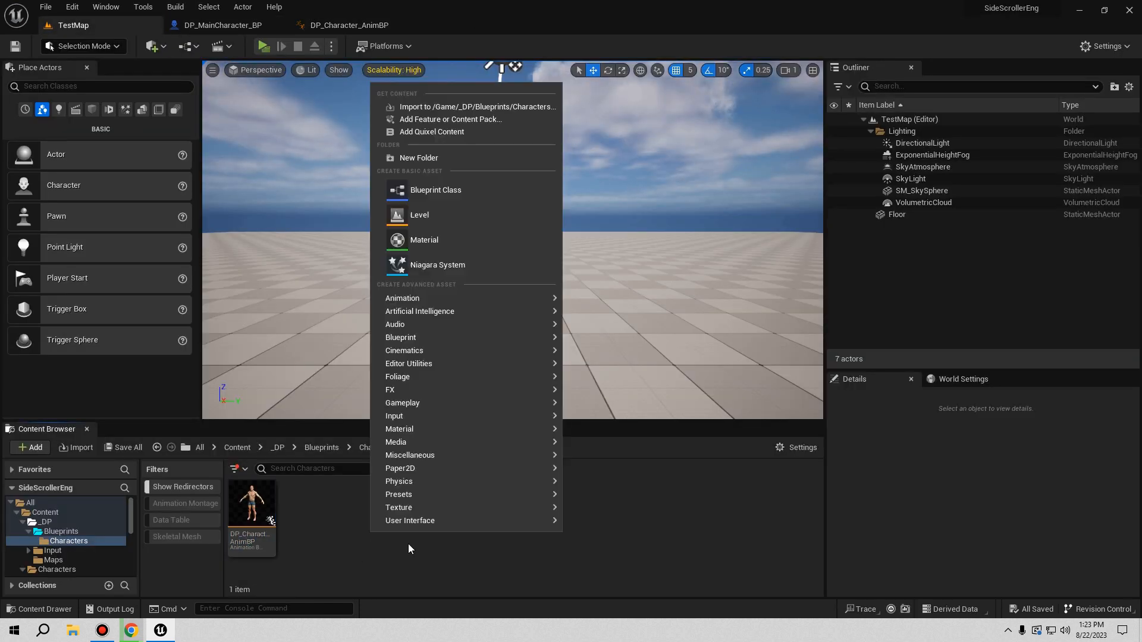
mouse_move(504, 298)
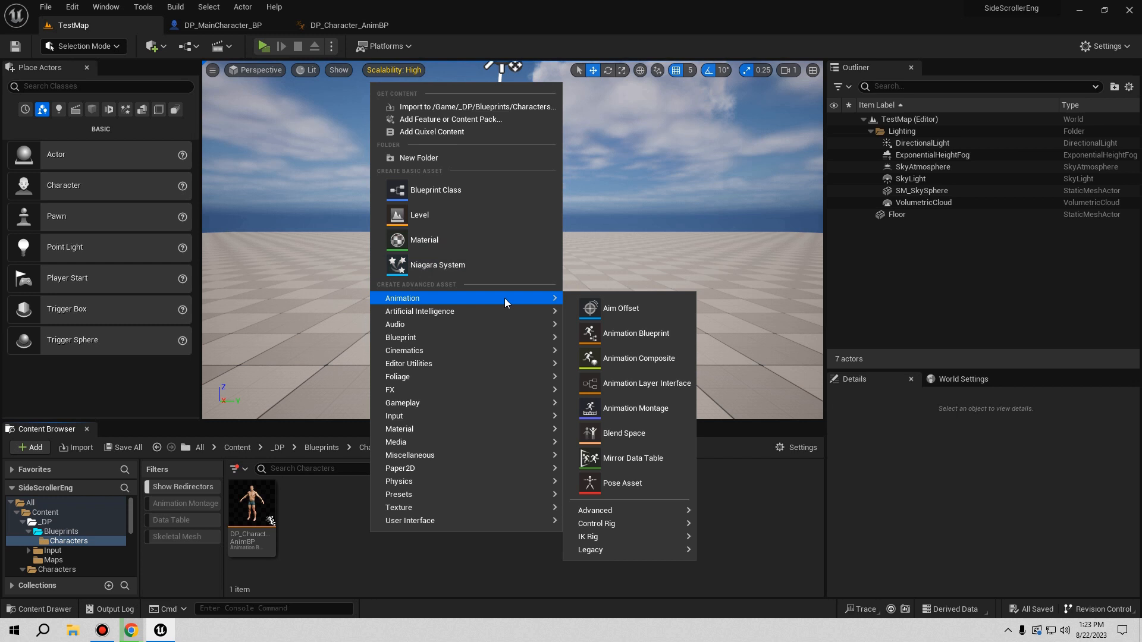
click(642, 430)
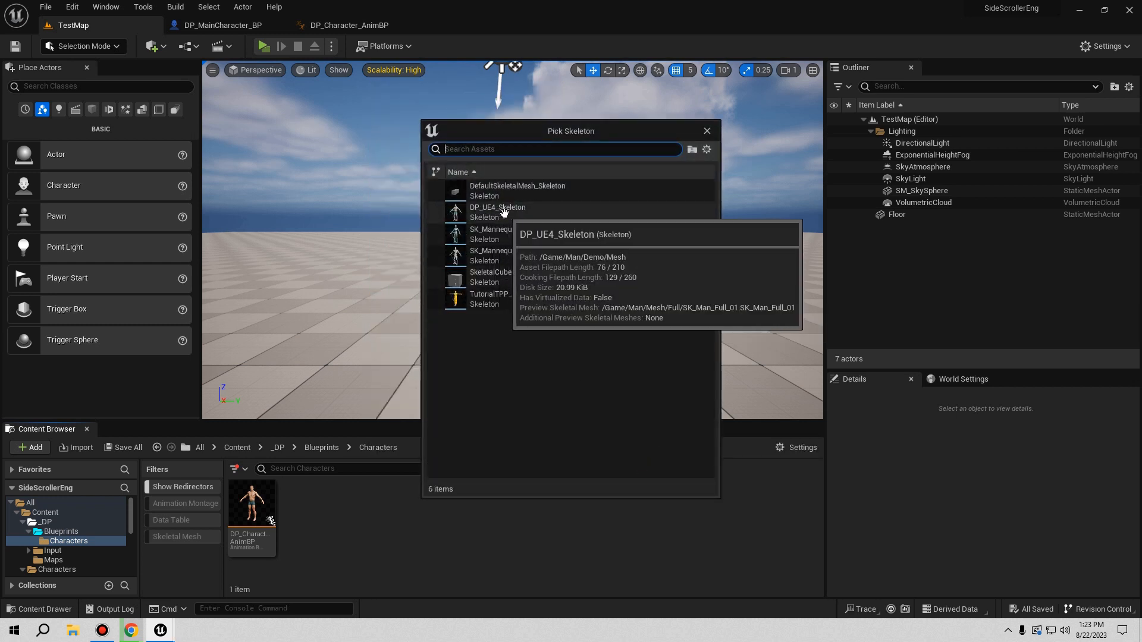
click(503, 212)
Name the new blend space DP_WalkRun_BS
text(DP_)
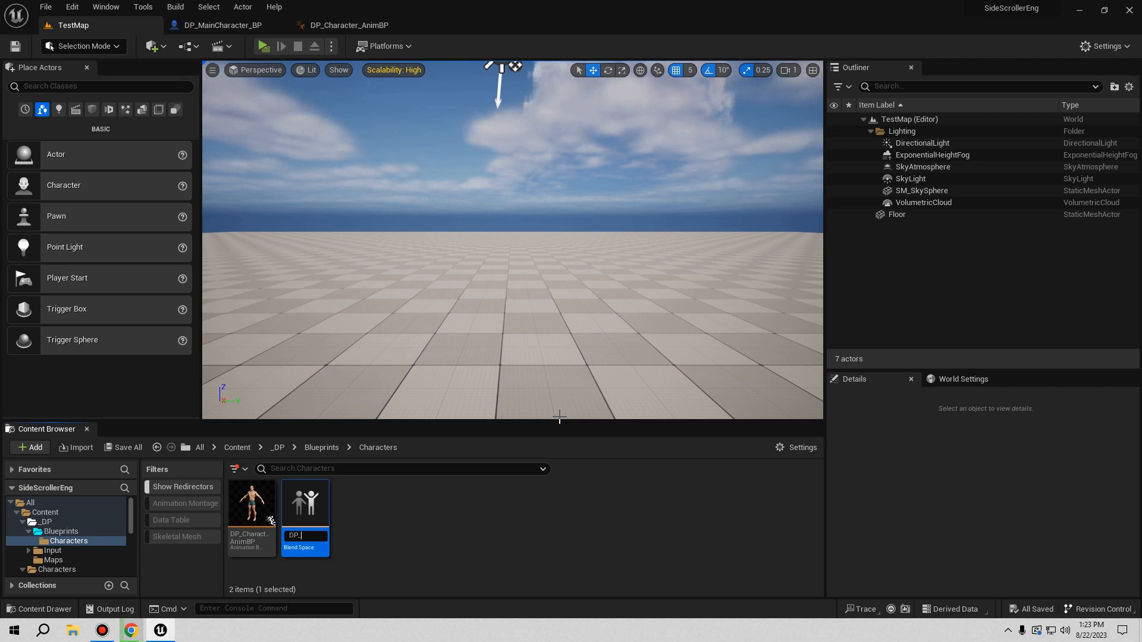
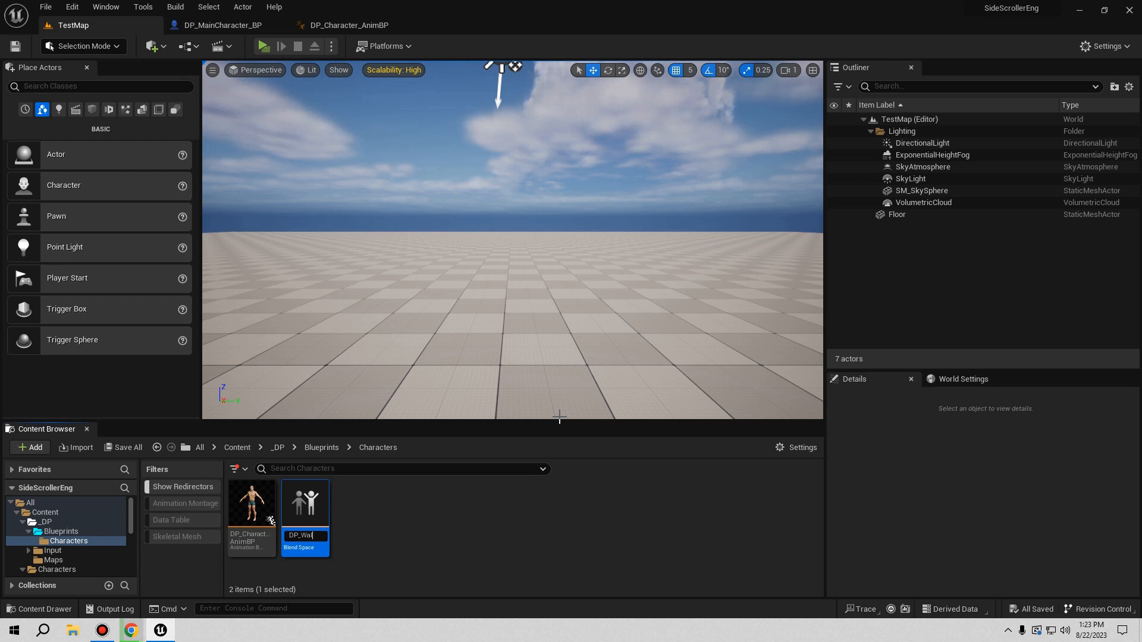
text(P_WalkR)
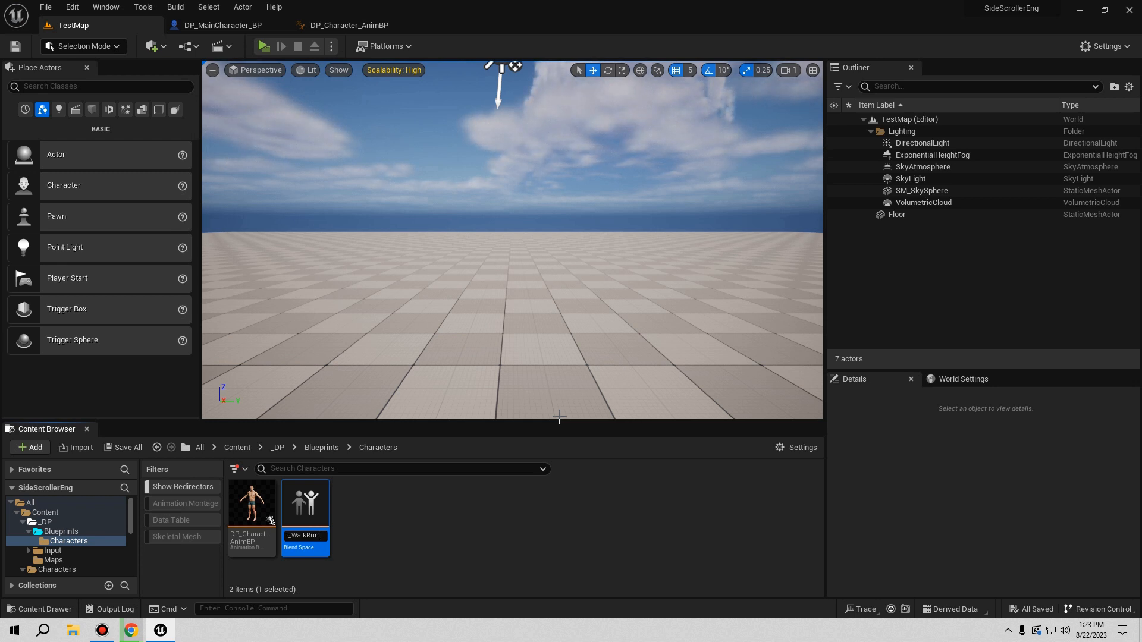
text(un_)
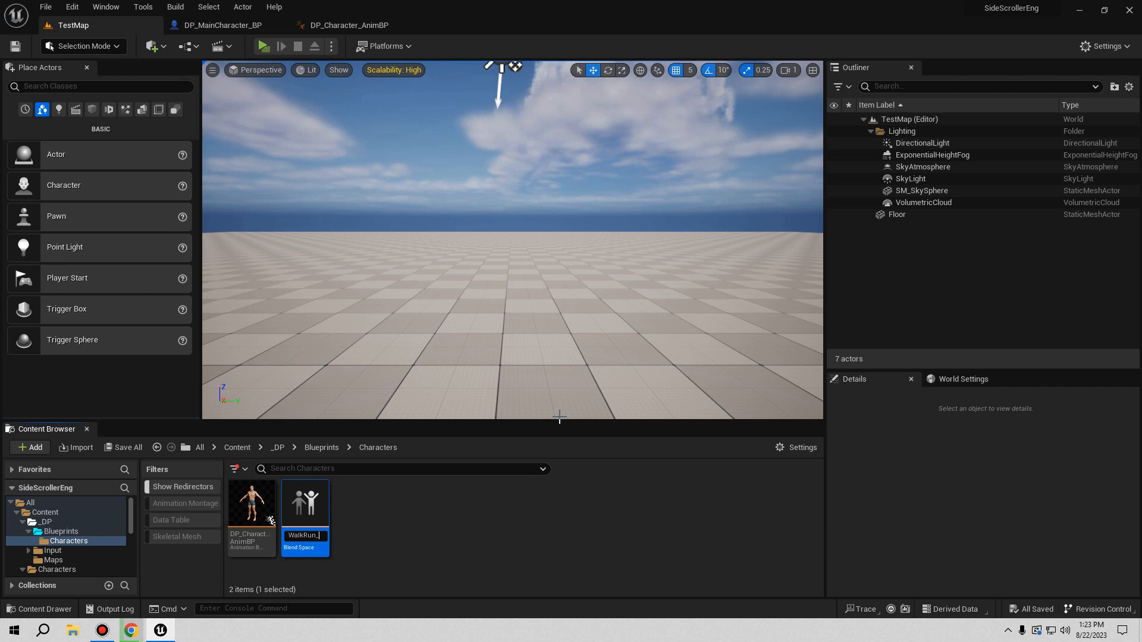
text(BP)
key(BackSpace)
key(BackSpace)
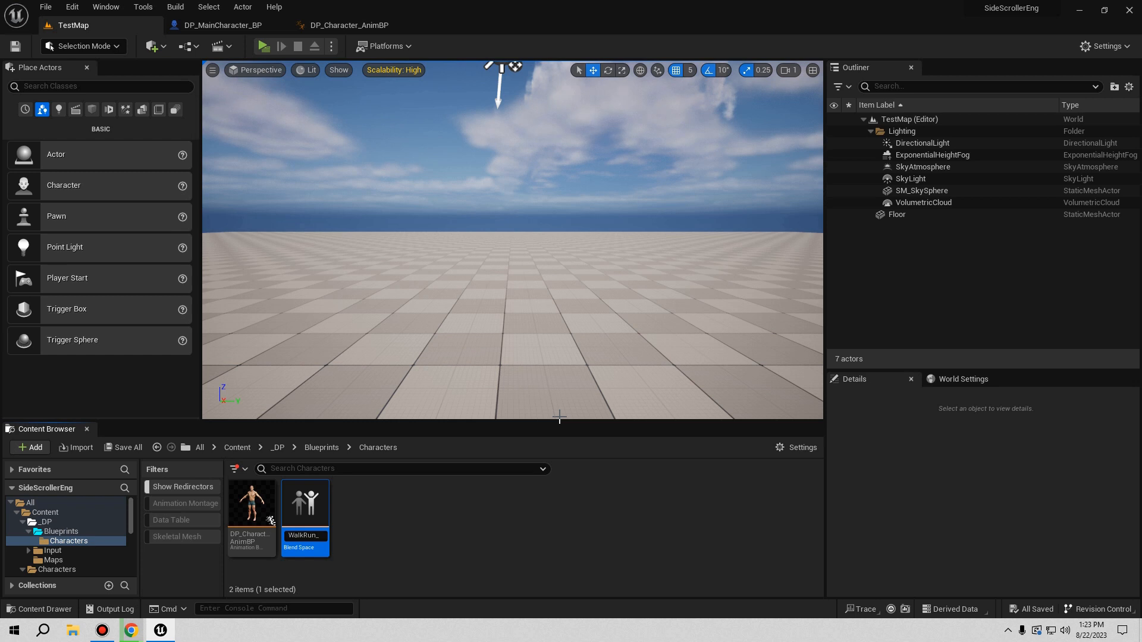
text(BS)
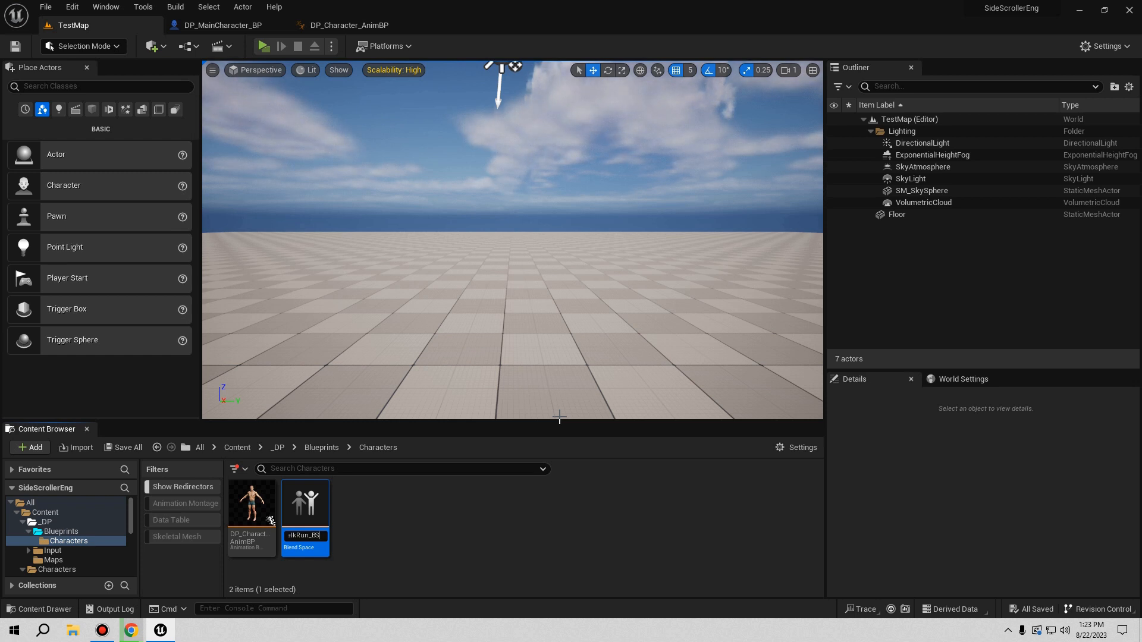
key(Return)
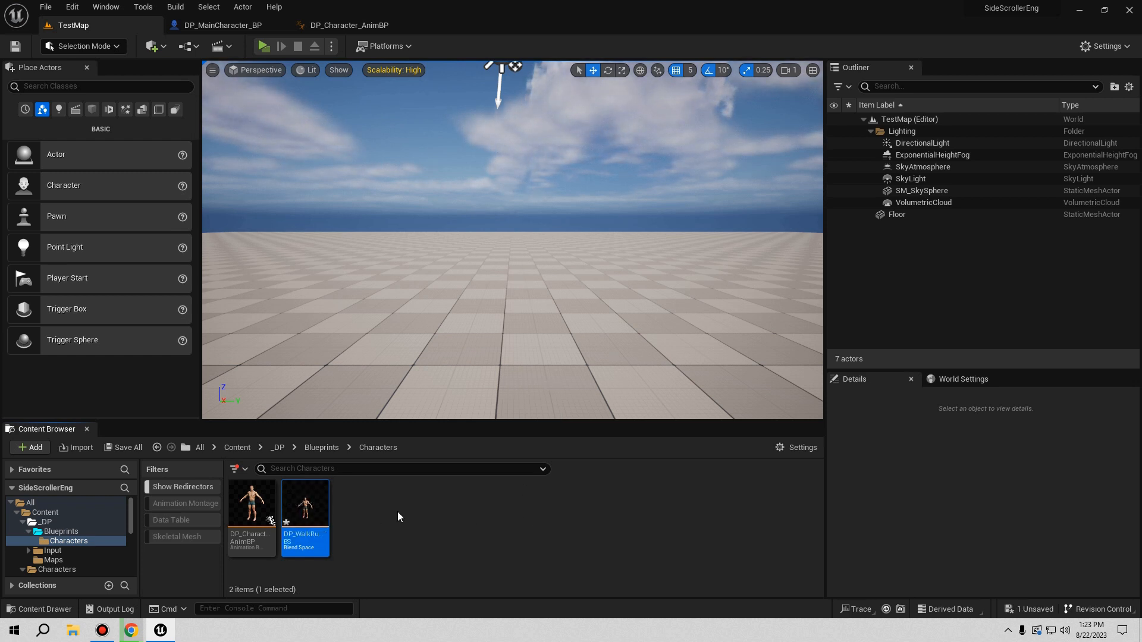
Open DP_WalkRun_BS and name its horizontal axis Direction
double_click(326, 508)
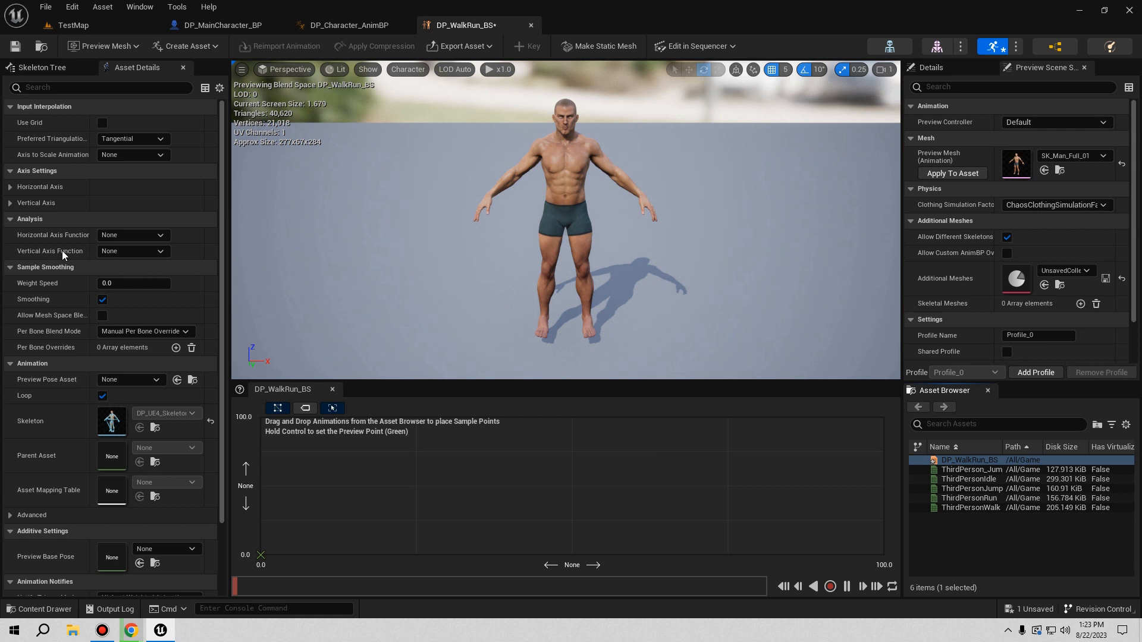
click(10, 188)
click(95, 202)
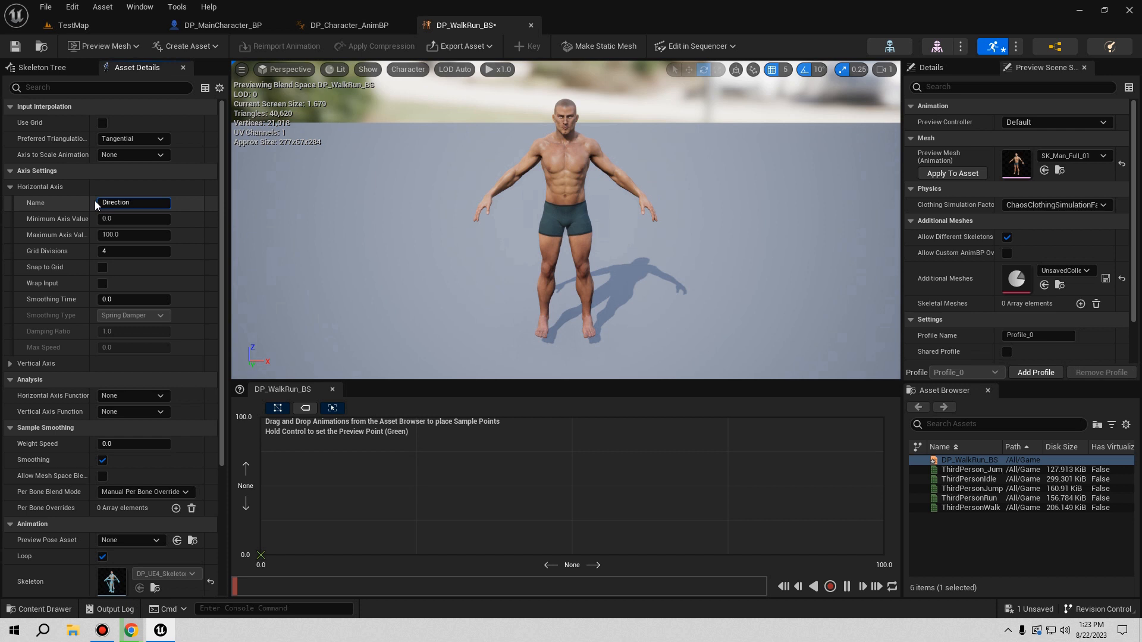
key(Return)
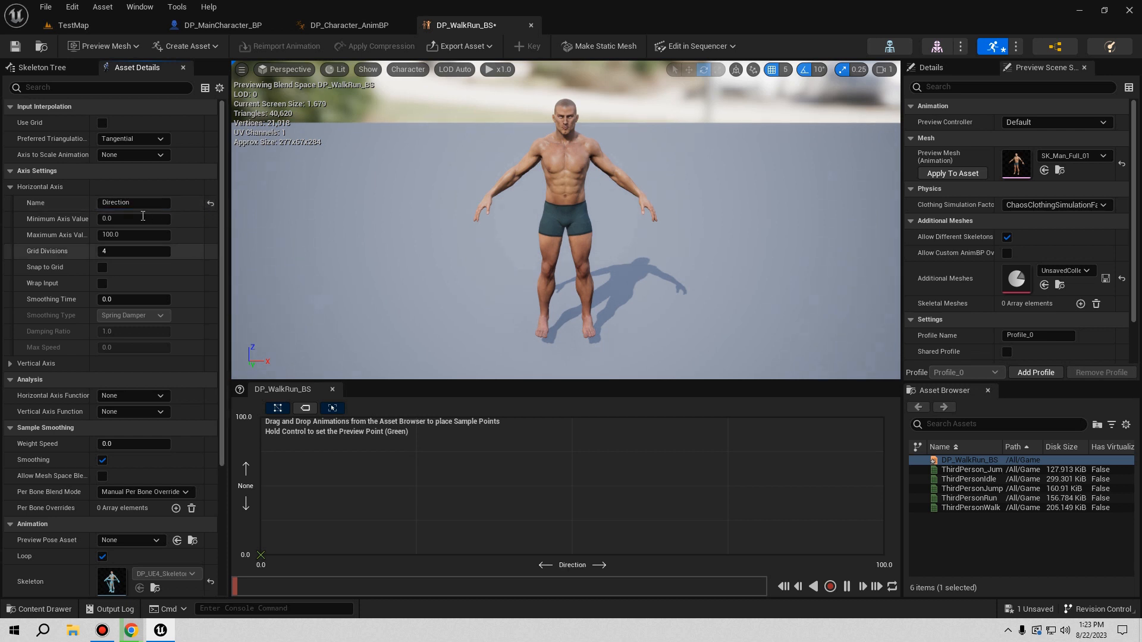
Set the Direction axis range from -180 to 180 with 8 grid divisions and enable Snap to Grid
click(129, 219)
text(-180)
key(Tab)
text(1)
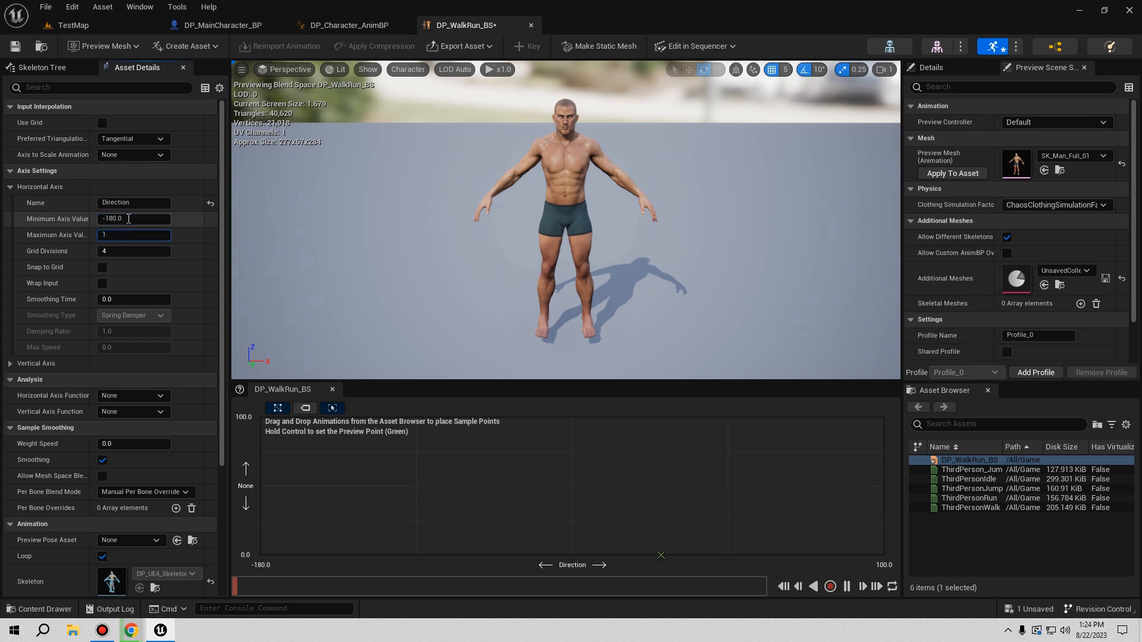
text(80)
click(122, 250)
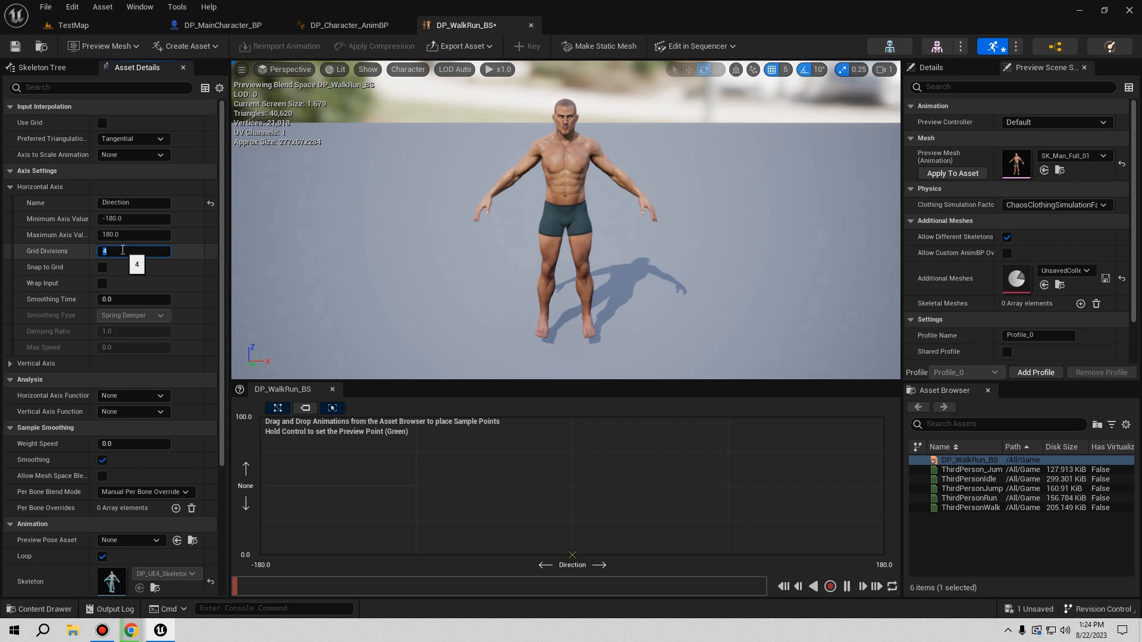
text(8)
click(102, 267)
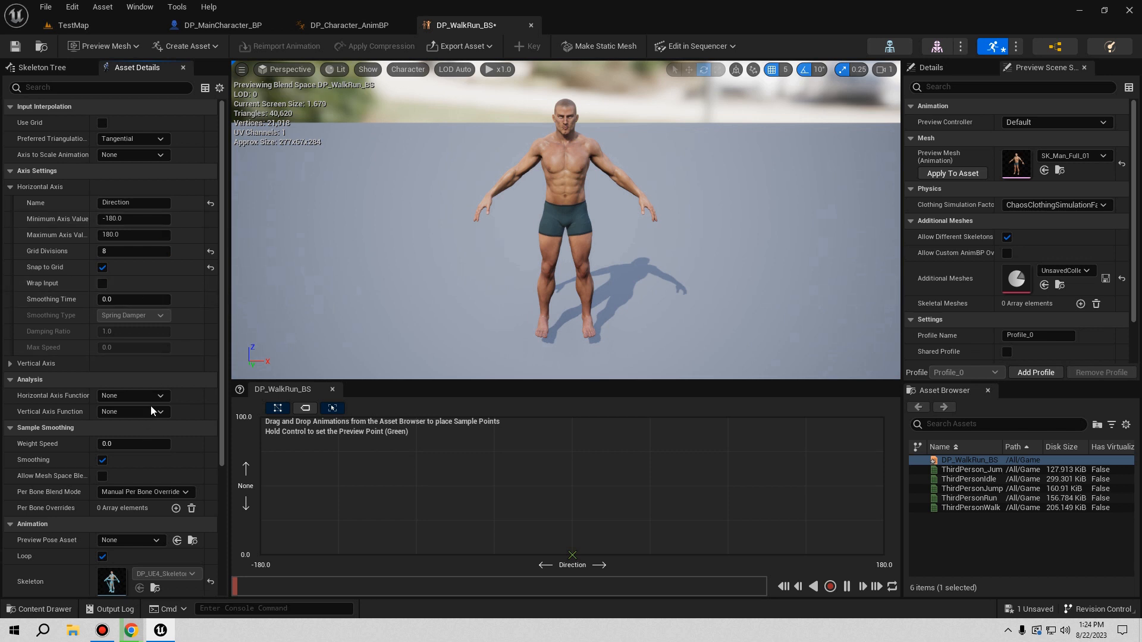
Name the vertical axis Speed with a maximum of 500, enable its Snap to Grid, and save the blend space
click(35, 363)
click(63, 378)
text(Speed)
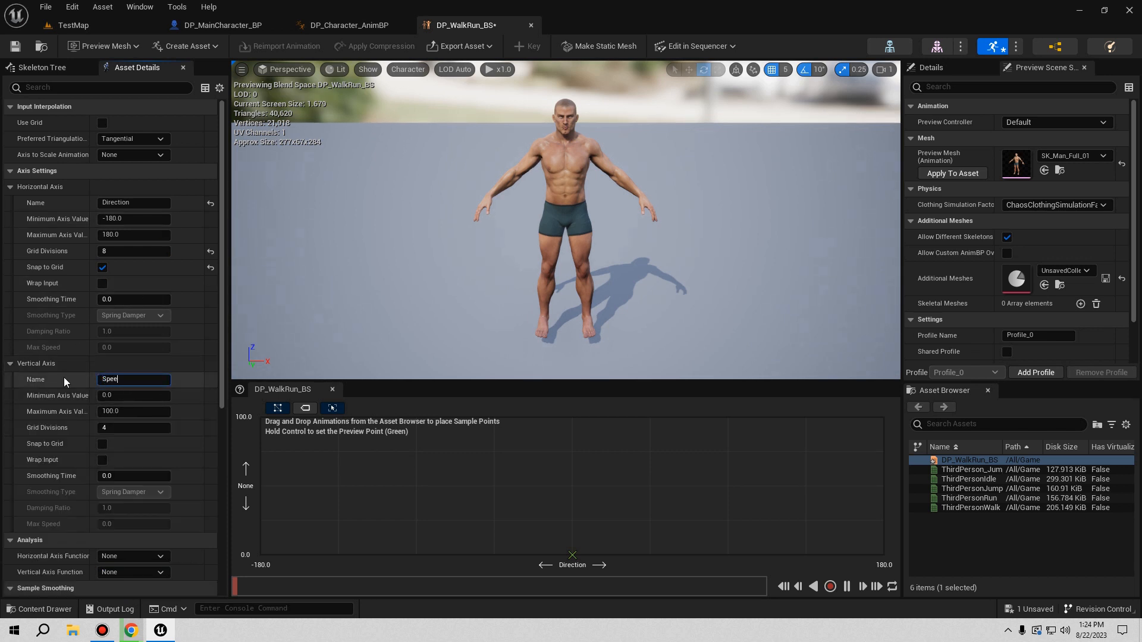
click(132, 411)
text(6)
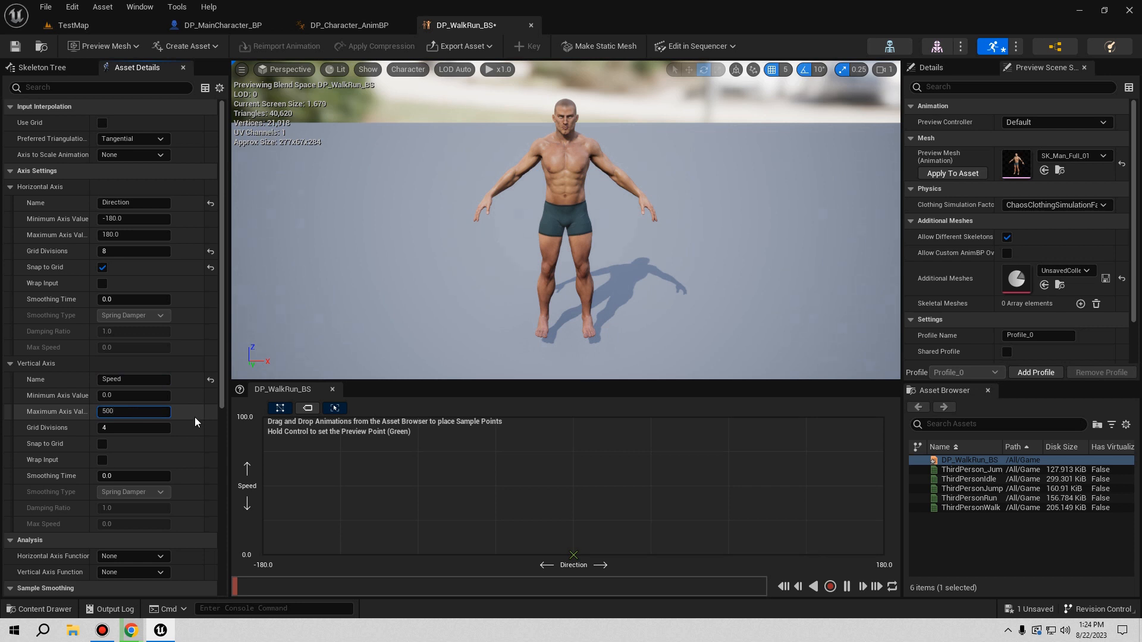
key(Return)
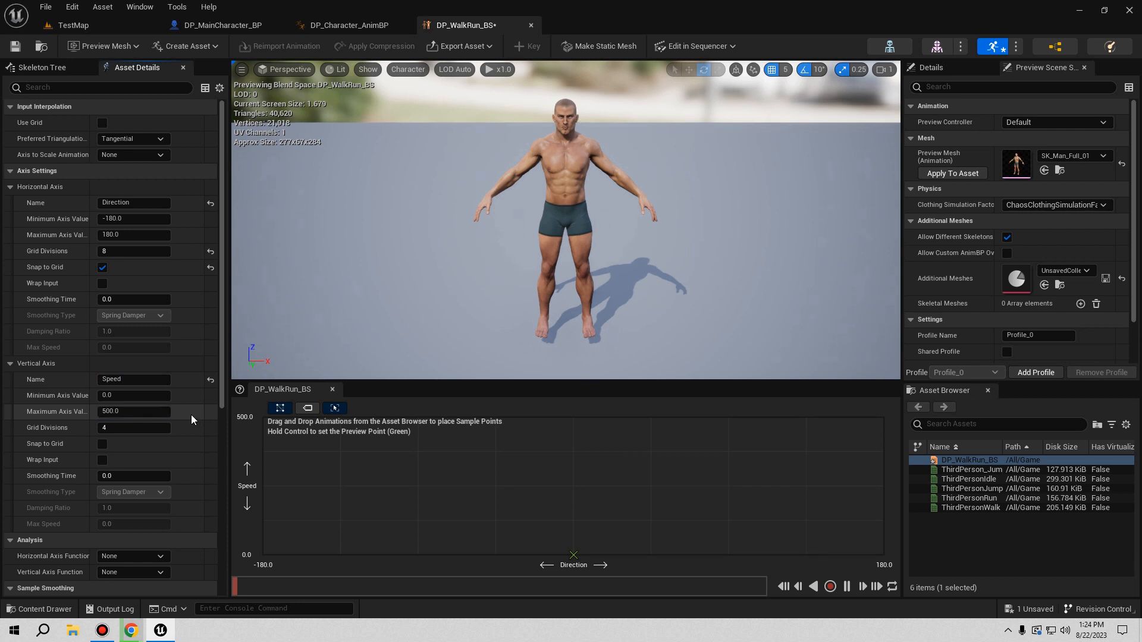
click(102, 445)
click(14, 46)
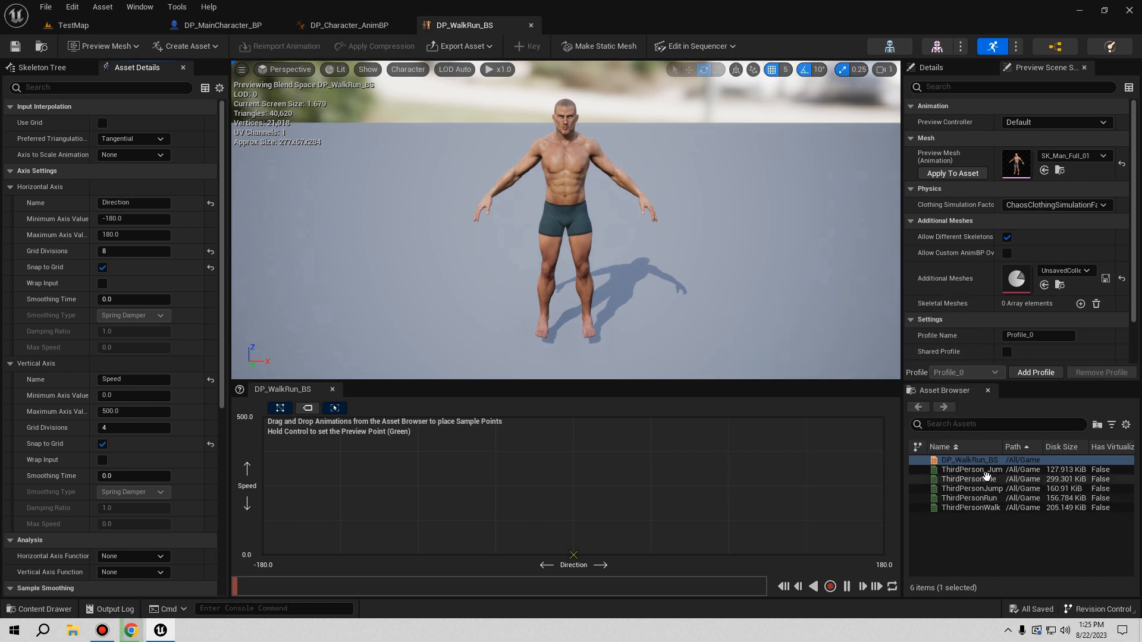
Place ThirdPersonIdle samples at Speed 0 on every Direction grid point from -180 to 180
drag(980, 479, 575, 549)
drag(954, 479, 419, 554)
drag(970, 479, 349, 553)
drag(969, 479, 262, 544)
drag(964, 479, 641, 552)
drag(978, 480, 749, 558)
drag(975, 479, 884, 555)
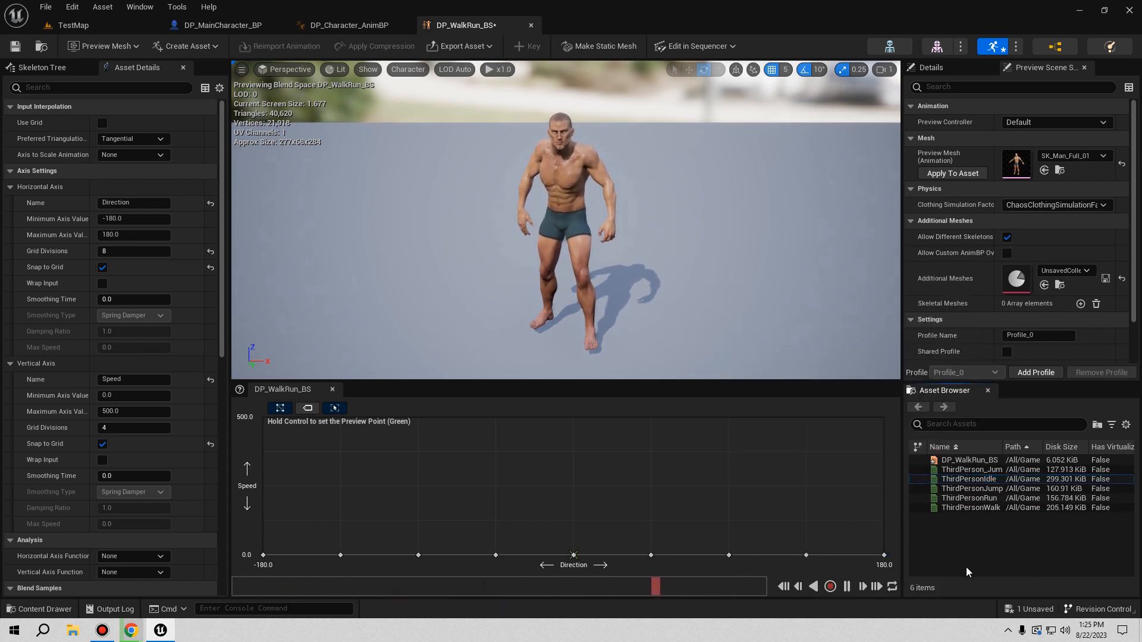
At Direction 0, place ThirdPersonWalk at Speed 250 and ThirdPersonRun at Speed 500, and save the blend space
drag(969, 507, 585, 490)
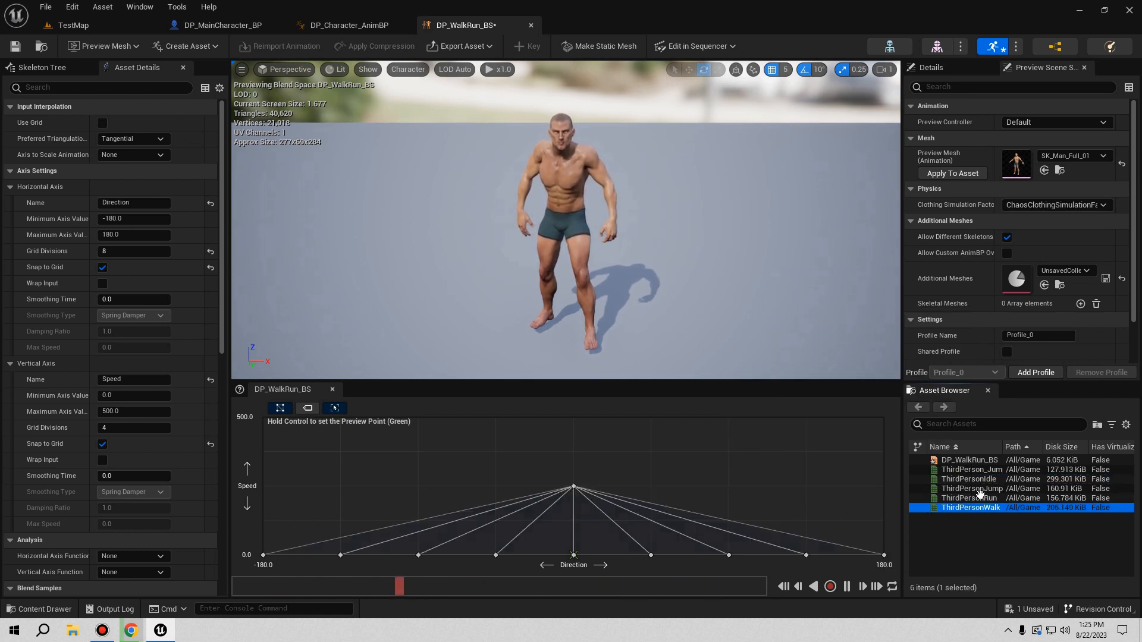
drag(978, 498, 574, 423)
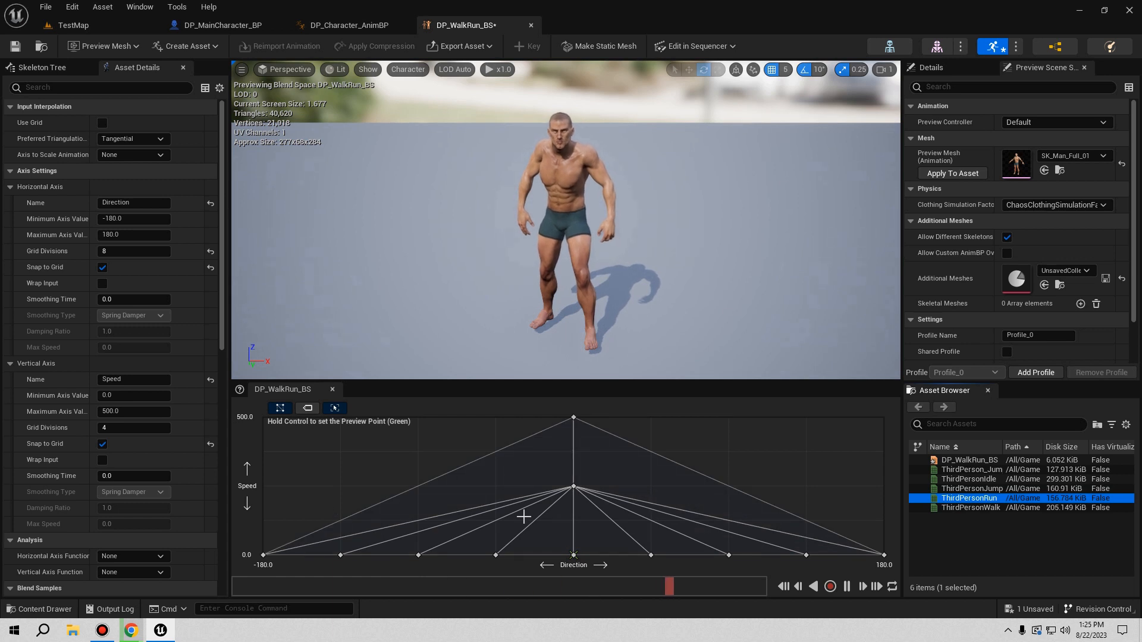
mouse_move(569, 544)
ctrl+mouse_down()
mouse_move(509, 503)
mouse_move(503, 469)
mouse_move(595, 449)
mouse_move(739, 502)
mouse_move(581, 540)
mouse_move(573, 497)
mouse_move(583, 533)
ctrl+mouse_up()
click(15, 46)
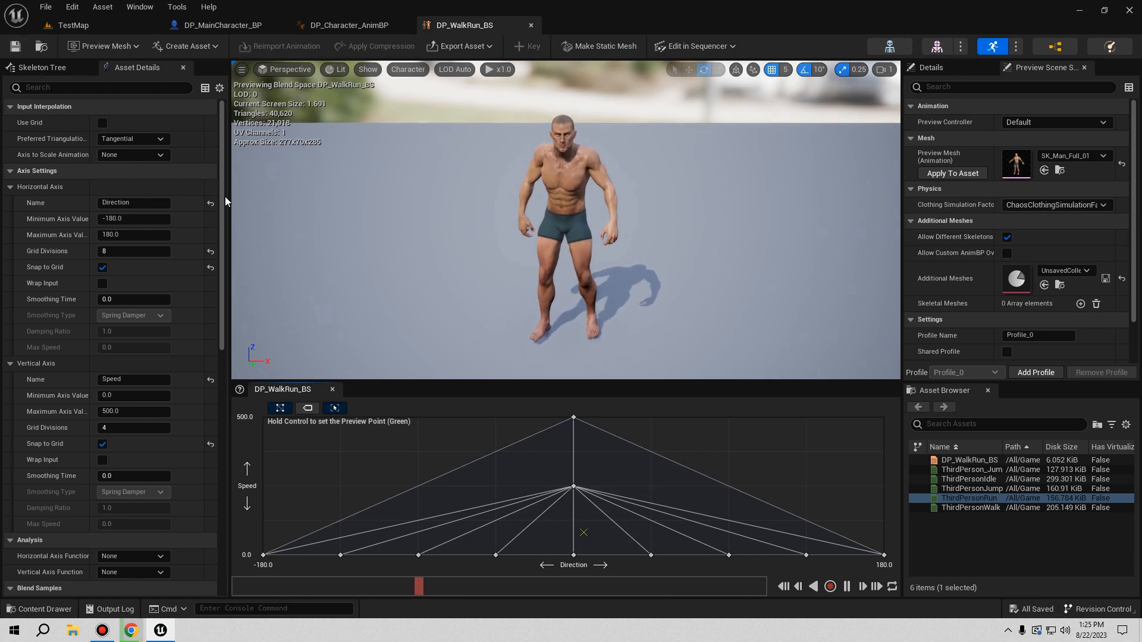
Bring DP_WalkRun_BS from the Characters folder into the Locomotion state machine as a state beside Entry
click(73, 25)
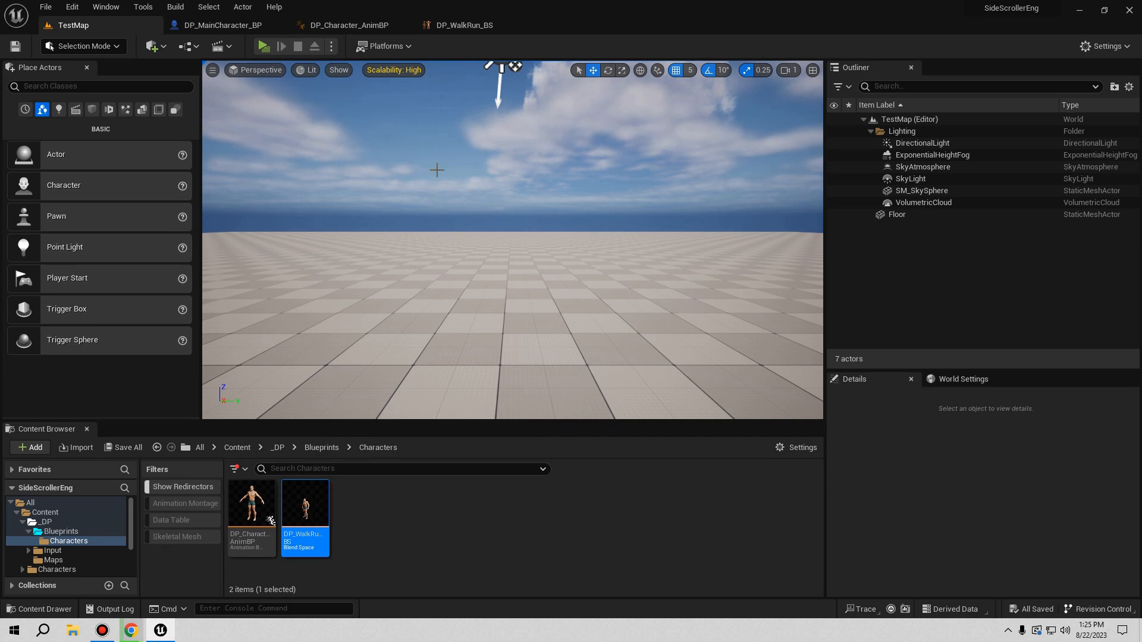
drag(320, 487, 342, 47)
drag(487, 289, 500, 275)
right_click(531, 394)
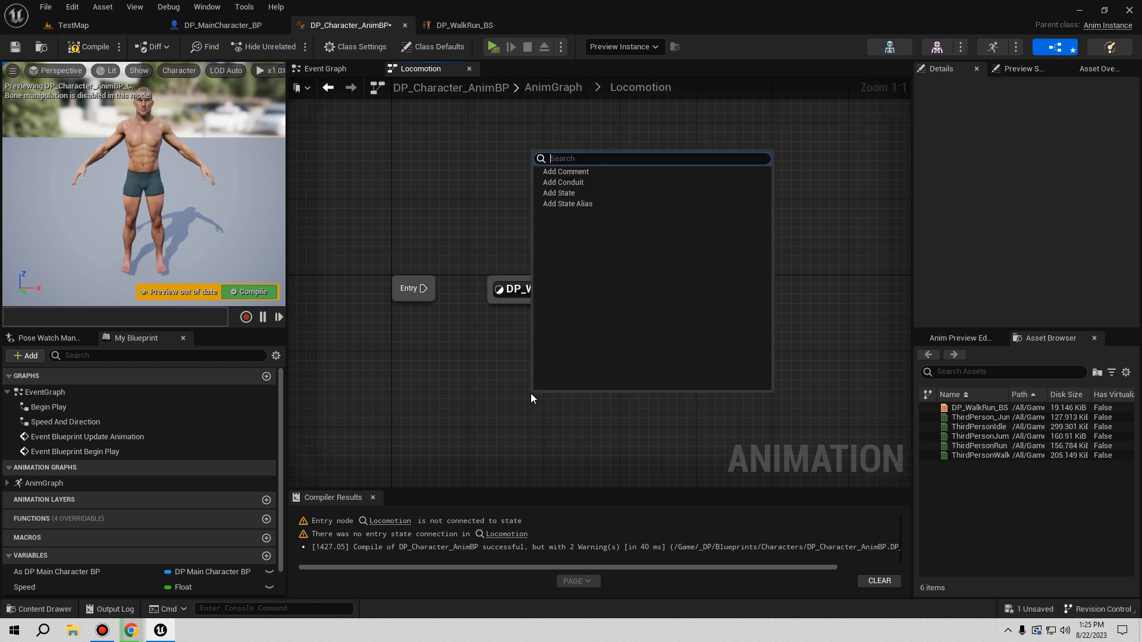
click(483, 388)
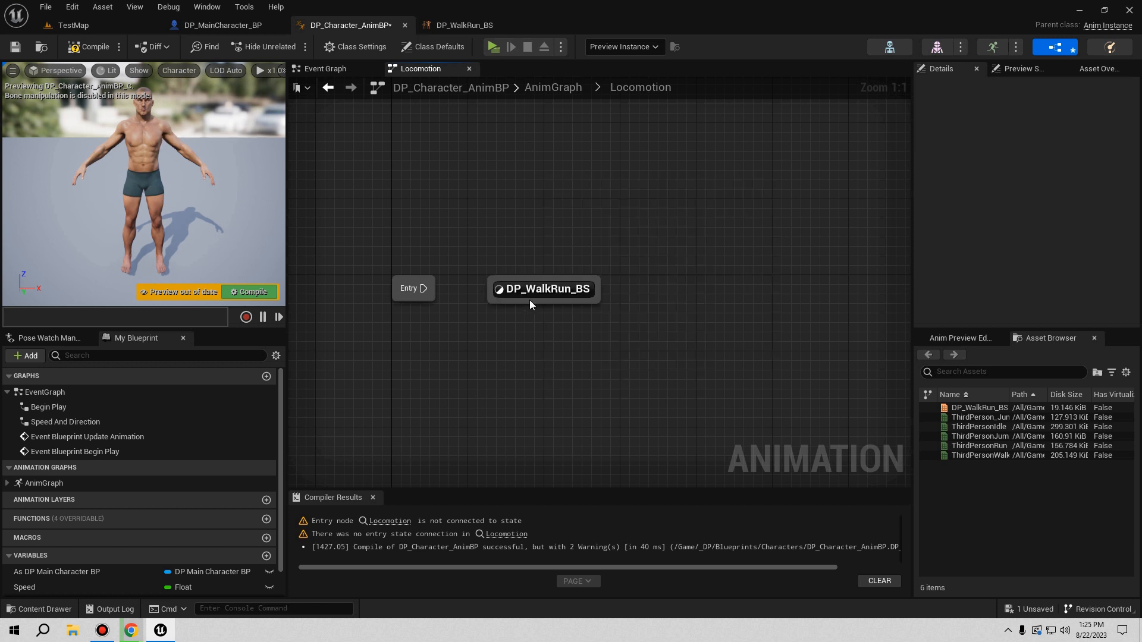
Rename the blend space state in the Locomotion state machine to WalkRun and connect Entry to it
click(569, 299)
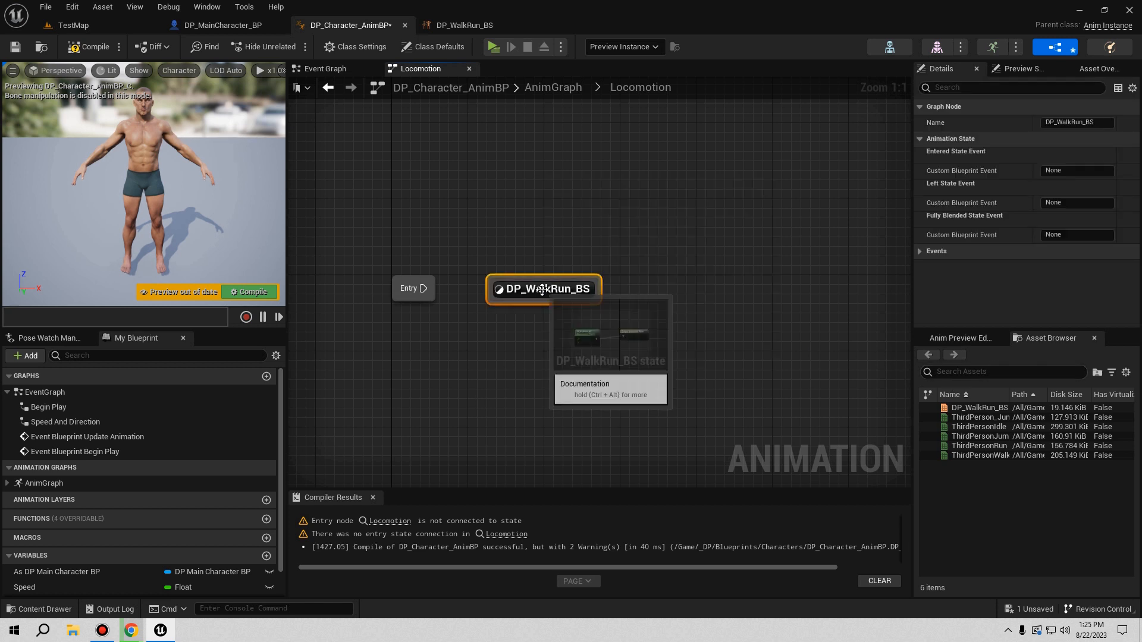
key(F2)
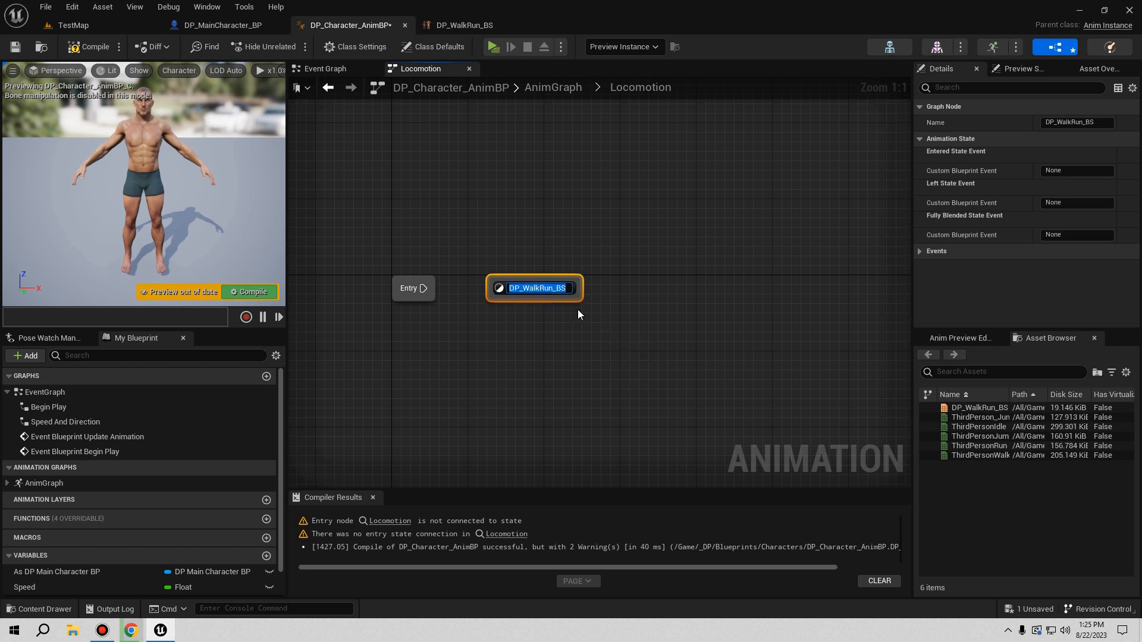
text(WalkRun)
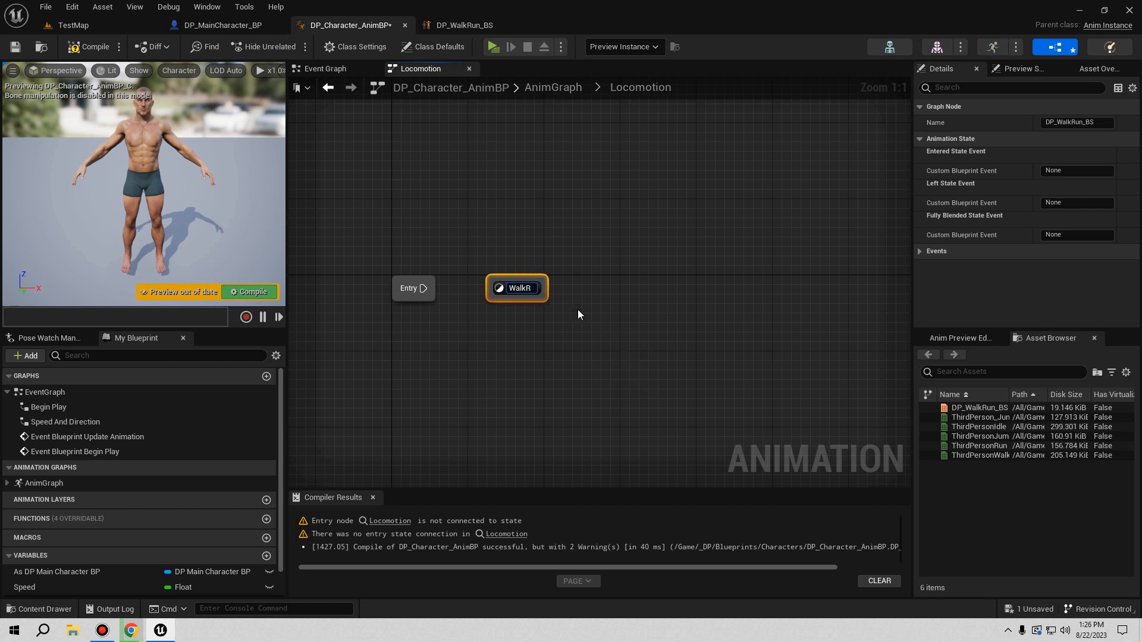
click(577, 309)
drag(428, 294, 494, 292)
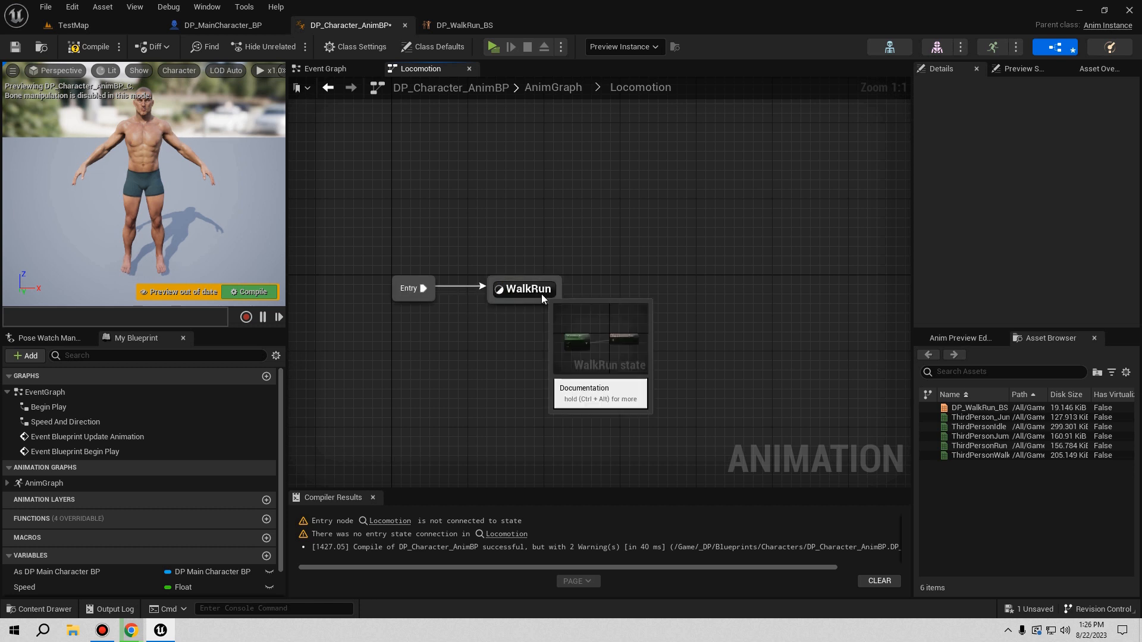
Inside the WalkRun state, wire the Speed variable into the blend space's Direction input and the Direction variable into its Speed input
double_click(541, 292)
click(512, 310)
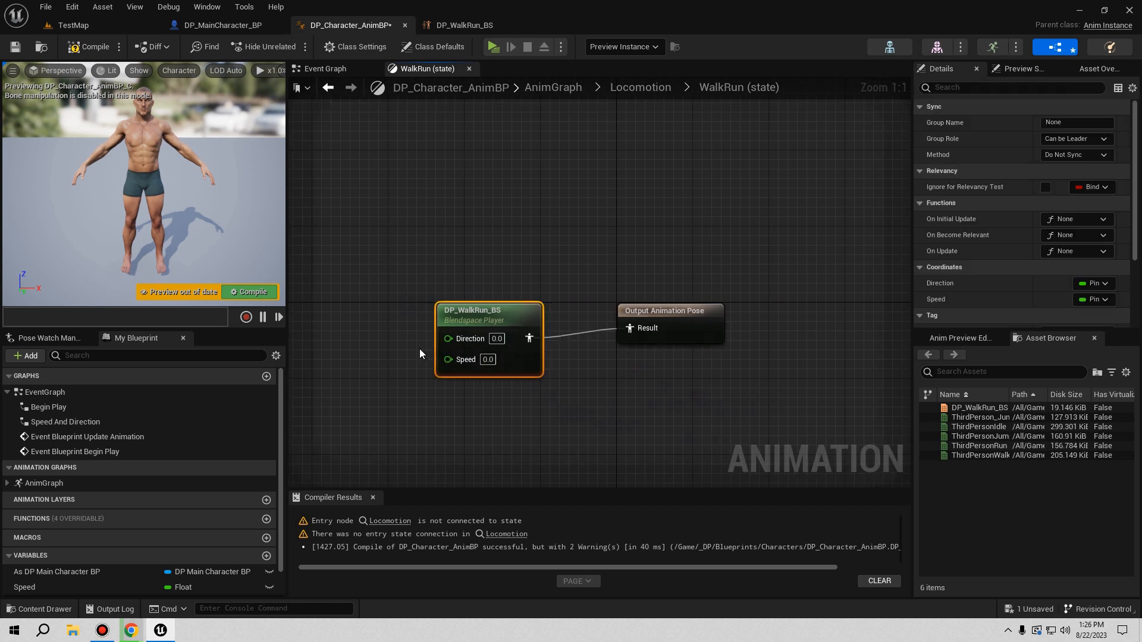
scroll(102, 526, down, 2)
drag(31, 558, 443, 341)
drag(27, 572, 457, 356)
drag(345, 353, 364, 381)
right_drag(369, 387, 465, 360)
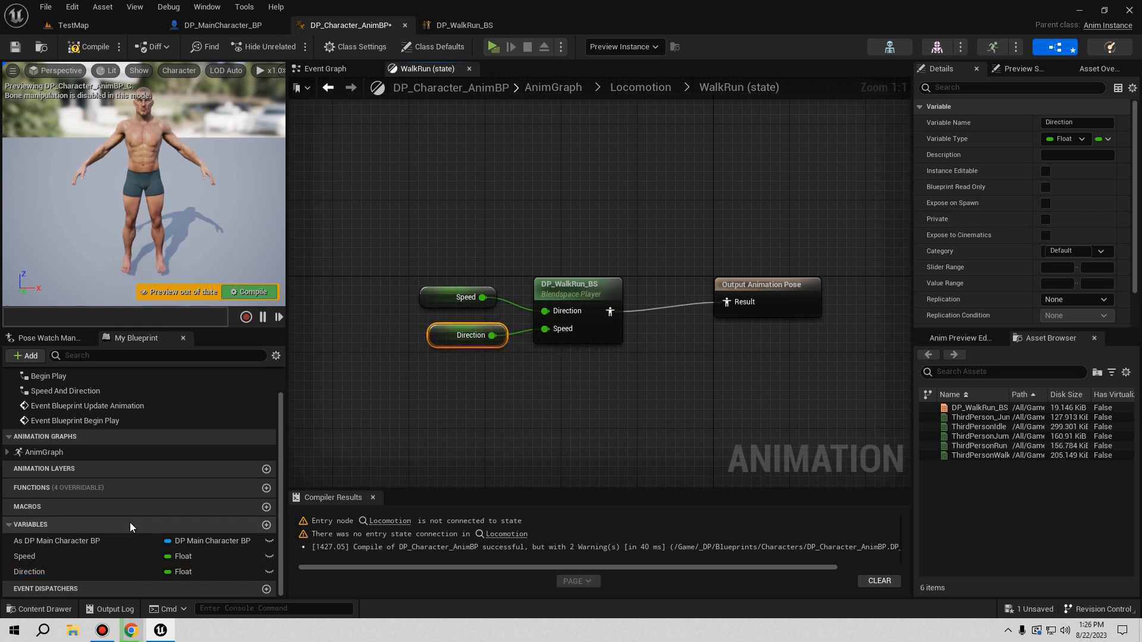
Group the Speed and Direction variables under a new DP Stats category, and compile and save the animation blueprint
click(22, 557)
click(1075, 251)
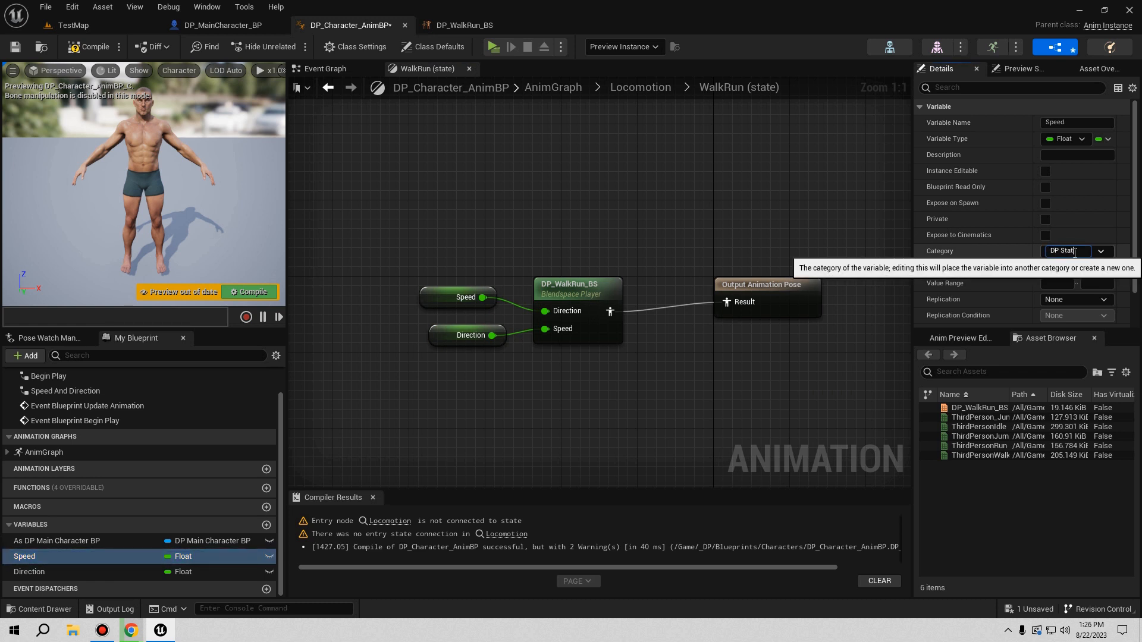
text(DP Stats)
key(Return)
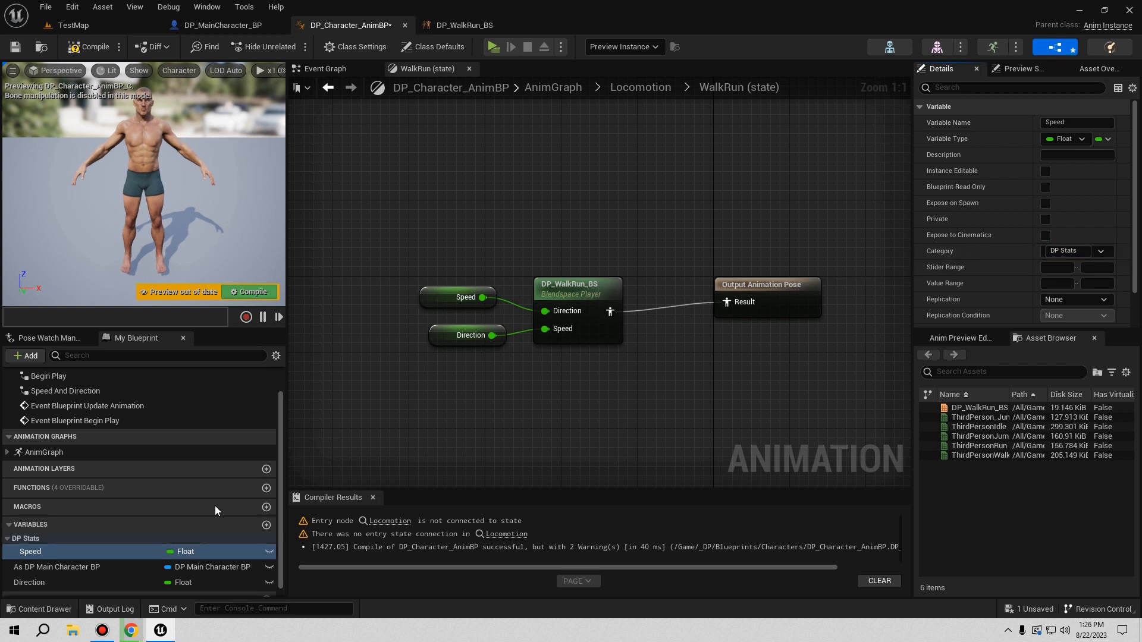
drag(23, 582, 15, 539)
click(7, 538)
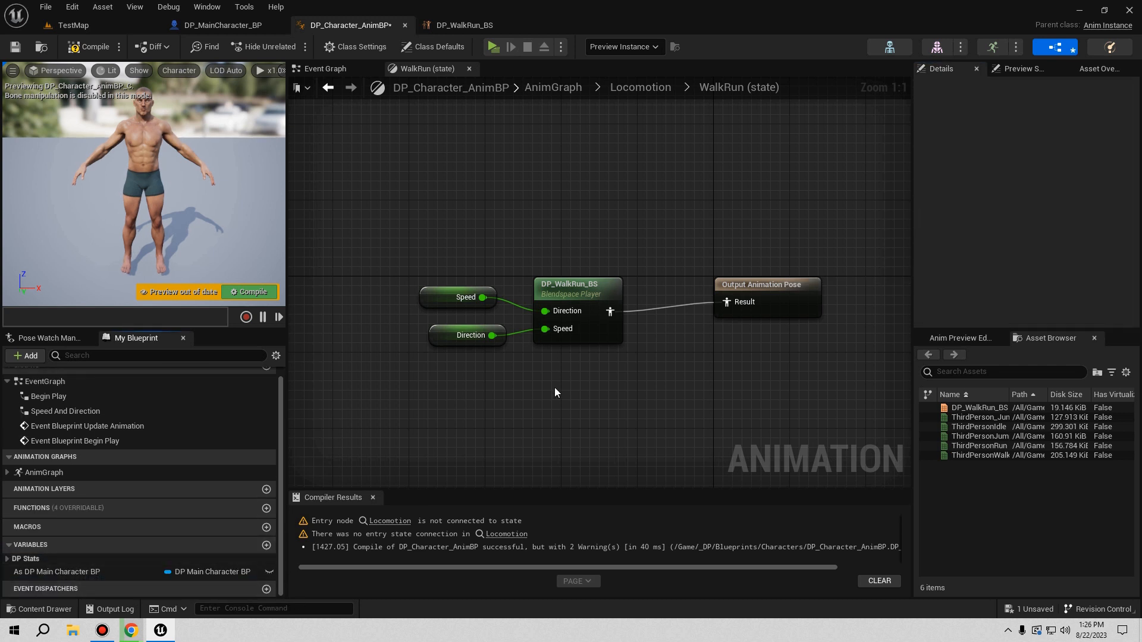
click(82, 53)
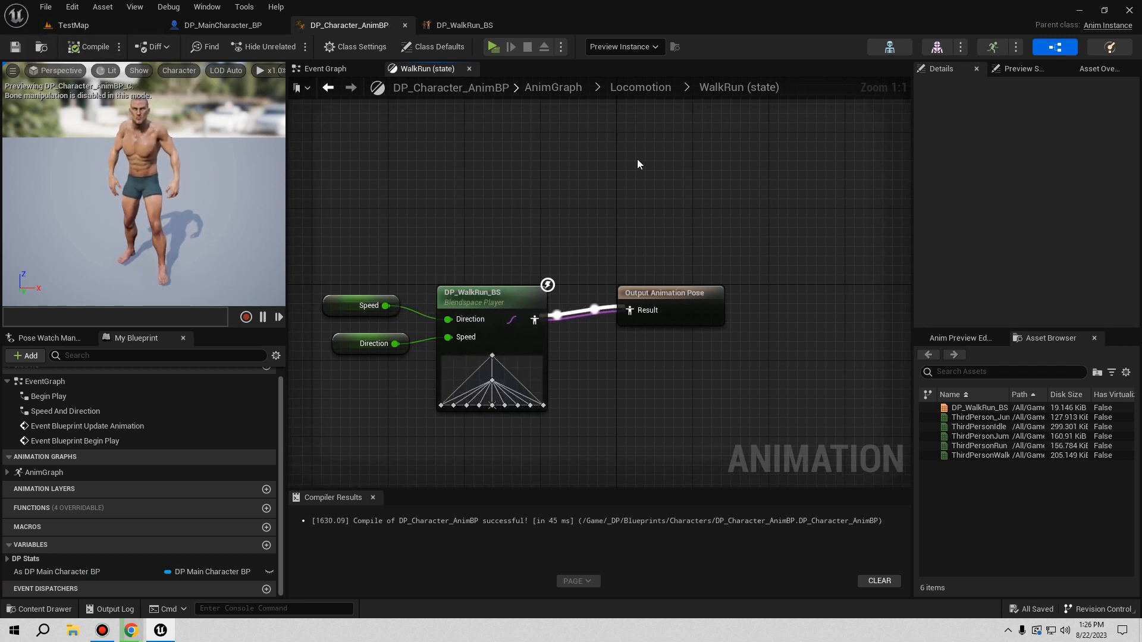
Return to the Locomotion graph and close the DP_WalkRun_BS and DP_Character_AnimBP editors
click(639, 87)
right_drag(408, 201, 433, 220)
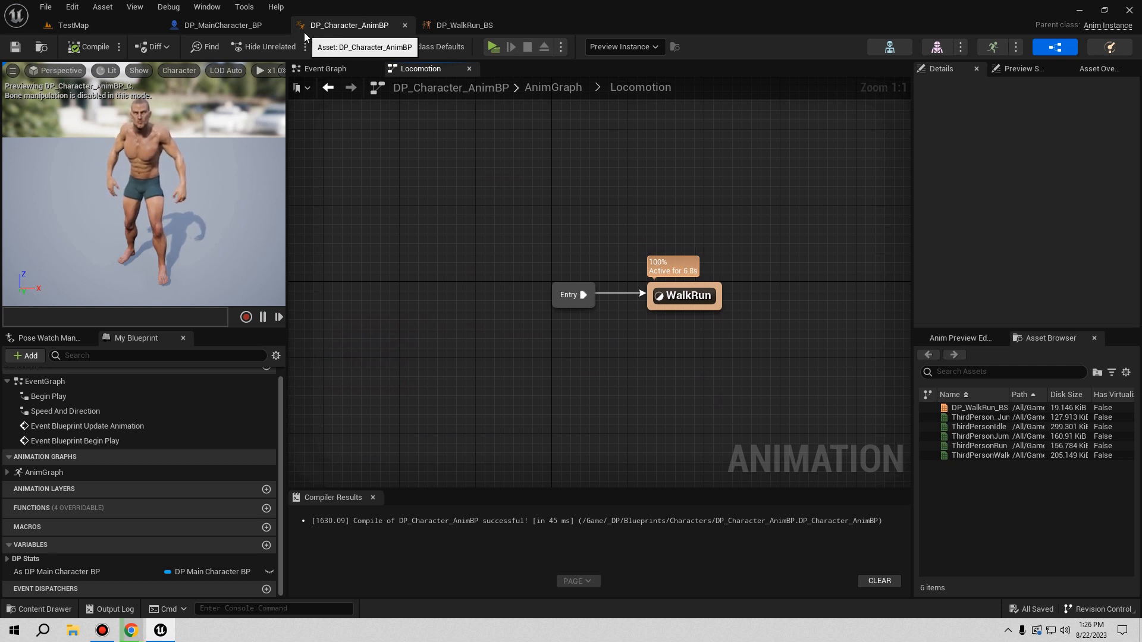
click(438, 25)
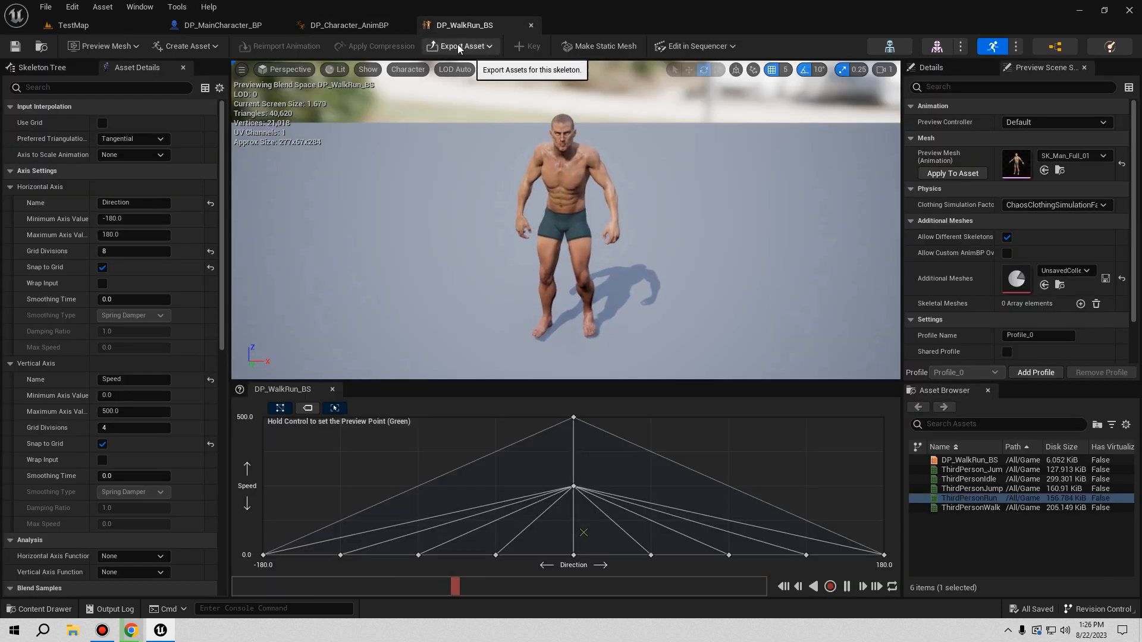
click(530, 25)
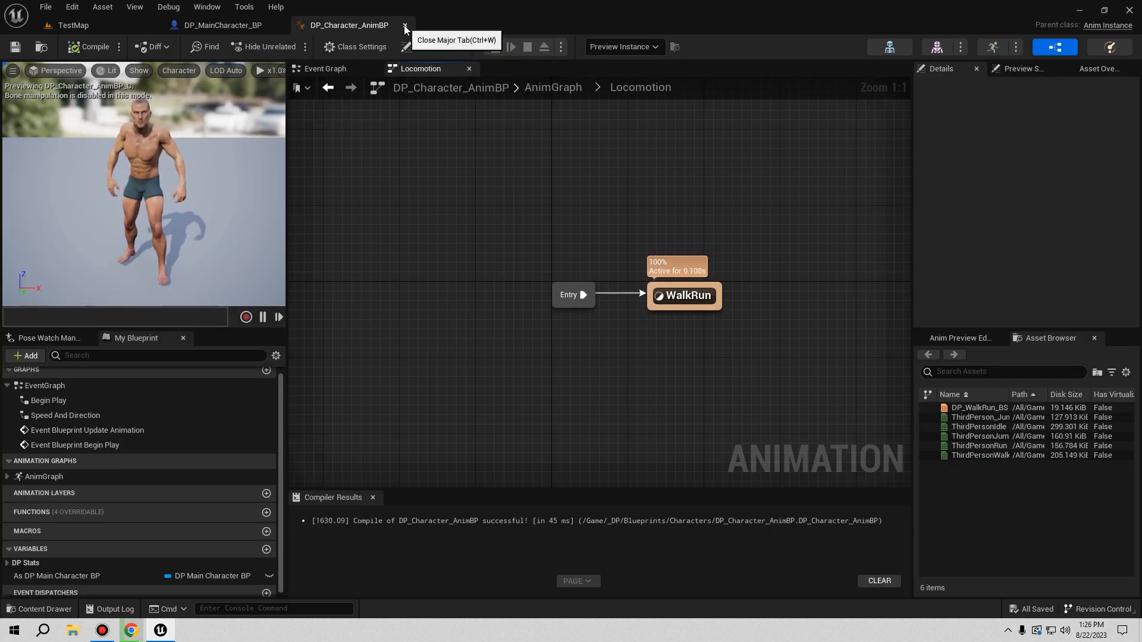
click(404, 25)
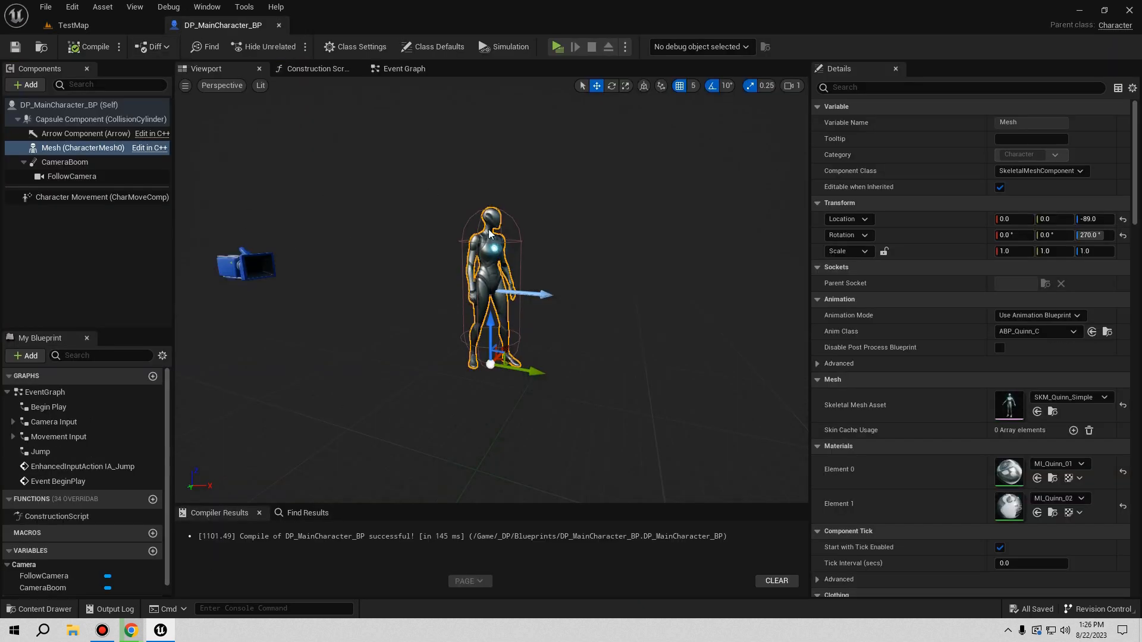
Assign SK_Man_Full_03 from the Content/Man/Mesh/Full folder as the skeletal mesh of DP_MainCharacter_BP's Mesh component
click(1060, 398)
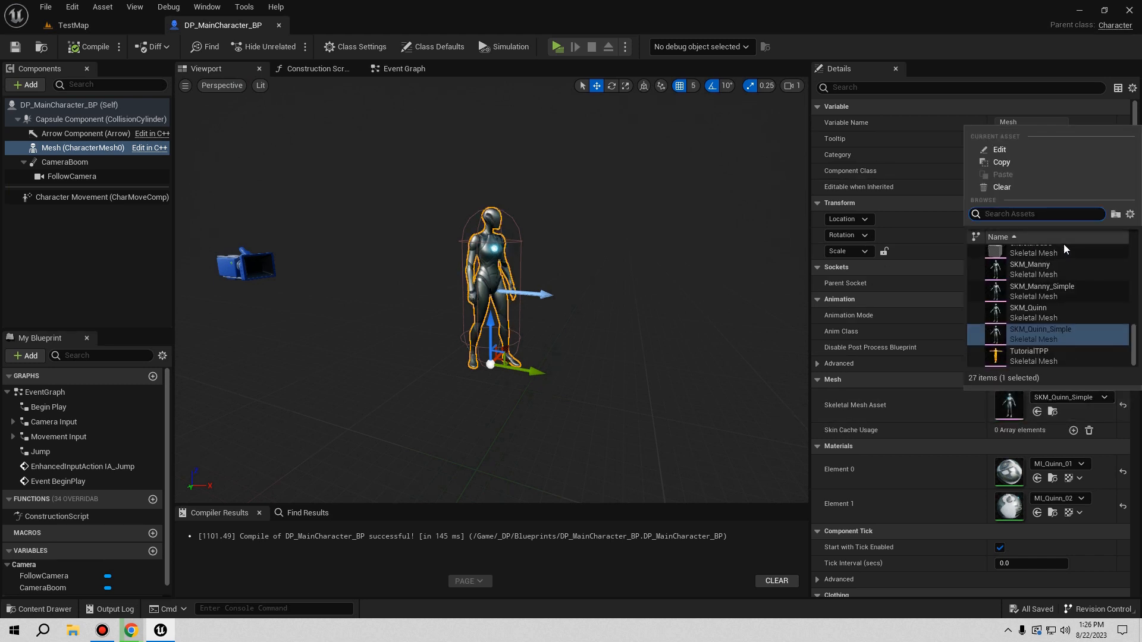
click(73, 25)
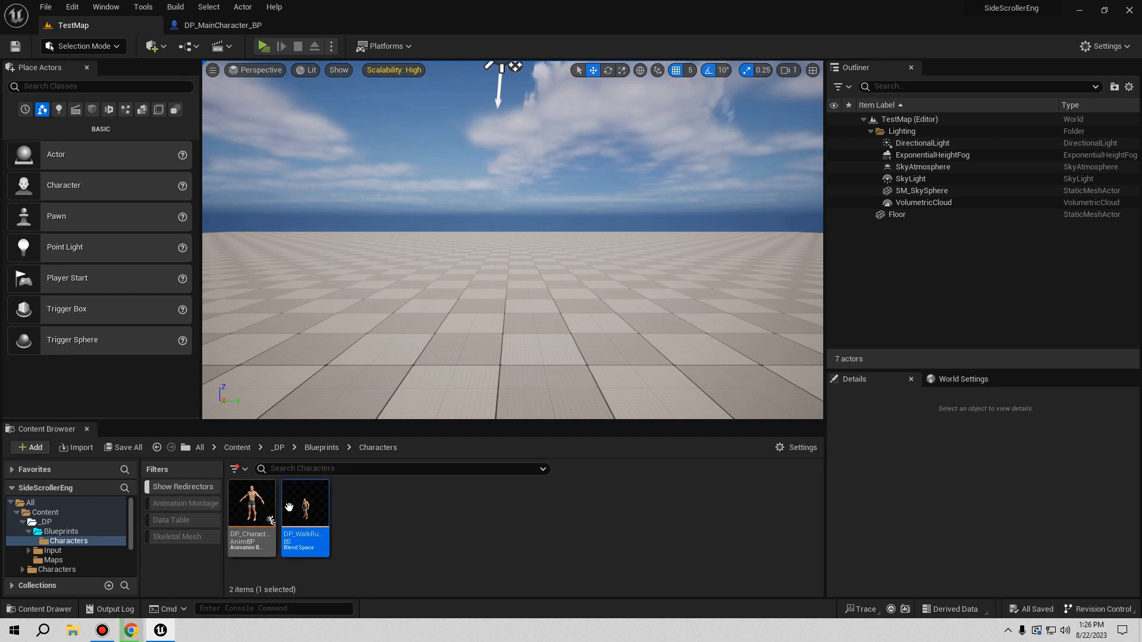
click(282, 447)
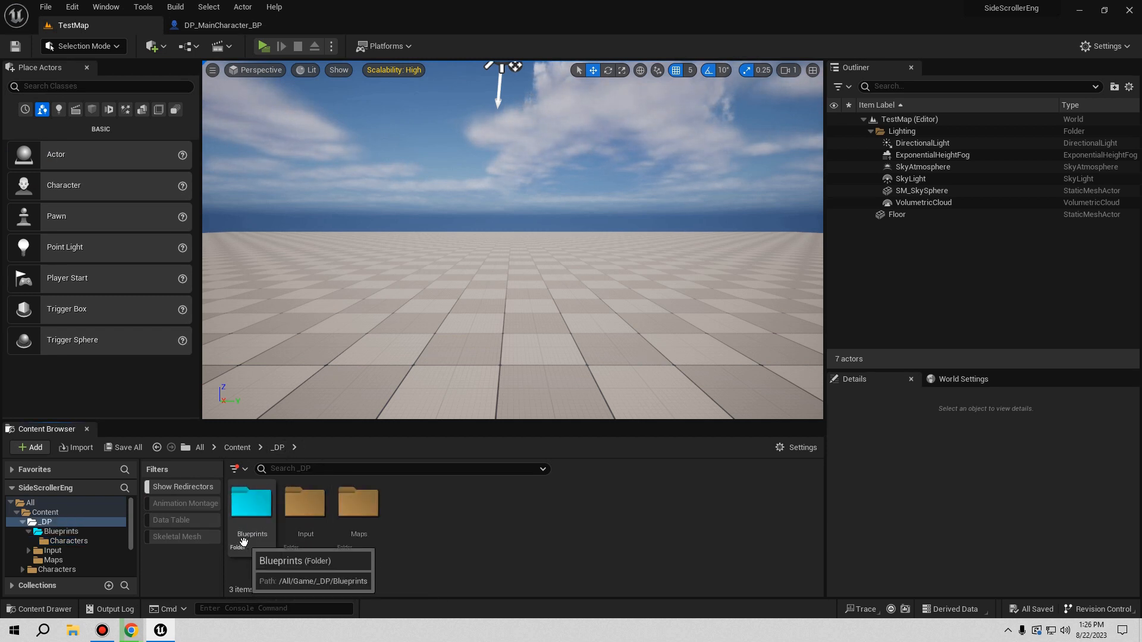
click(237, 447)
double_click(410, 502)
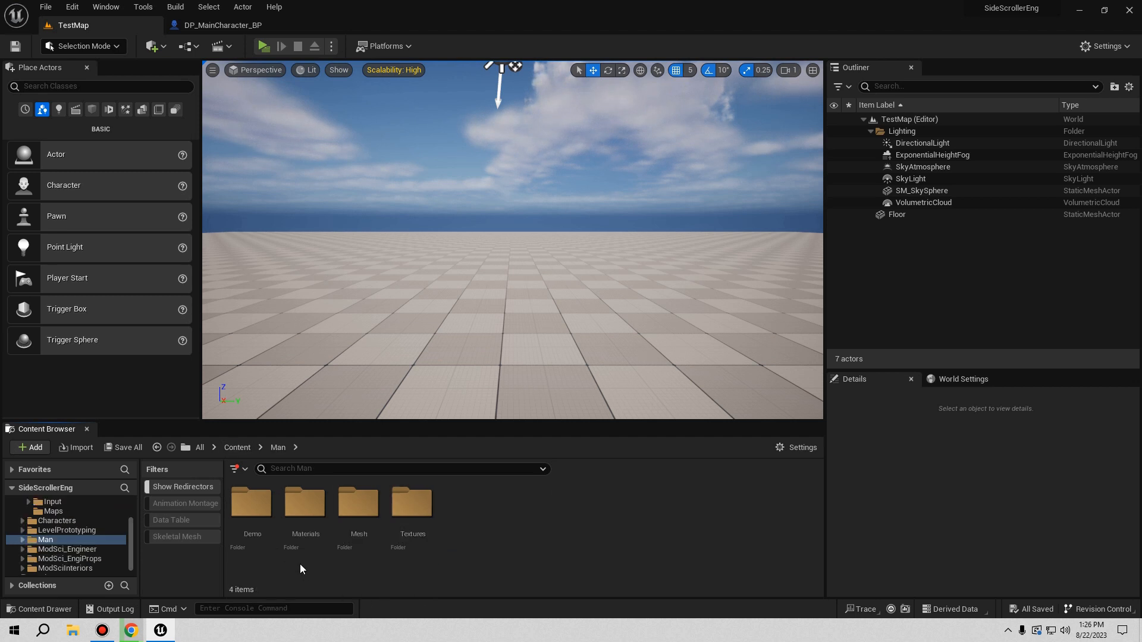
double_click(359, 505)
double_click(265, 535)
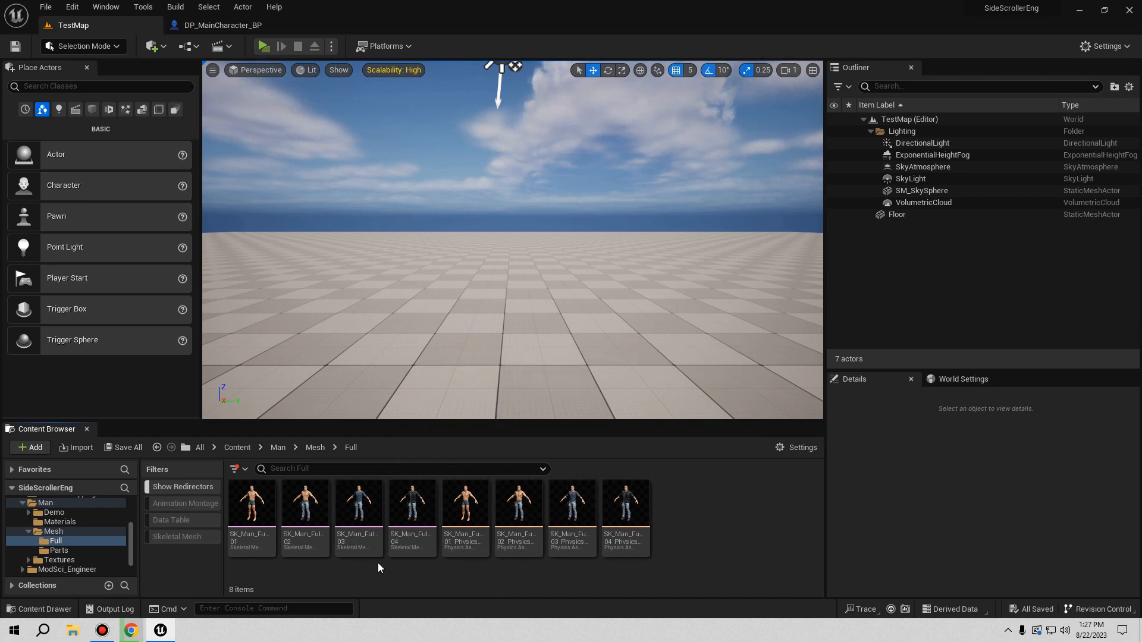
click(358, 505)
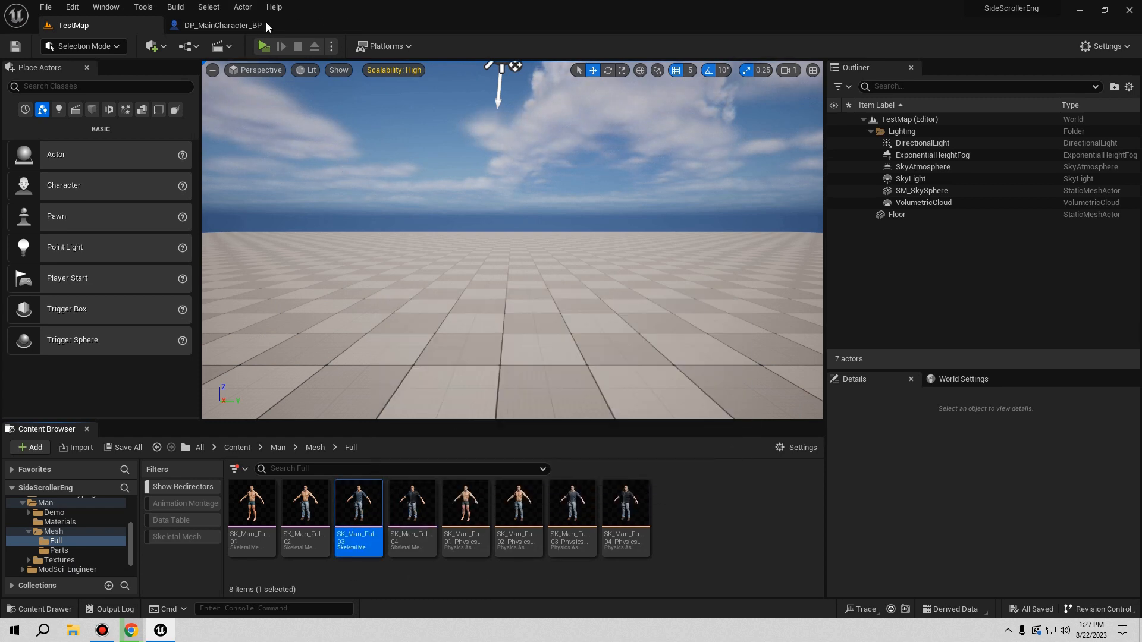
click(220, 27)
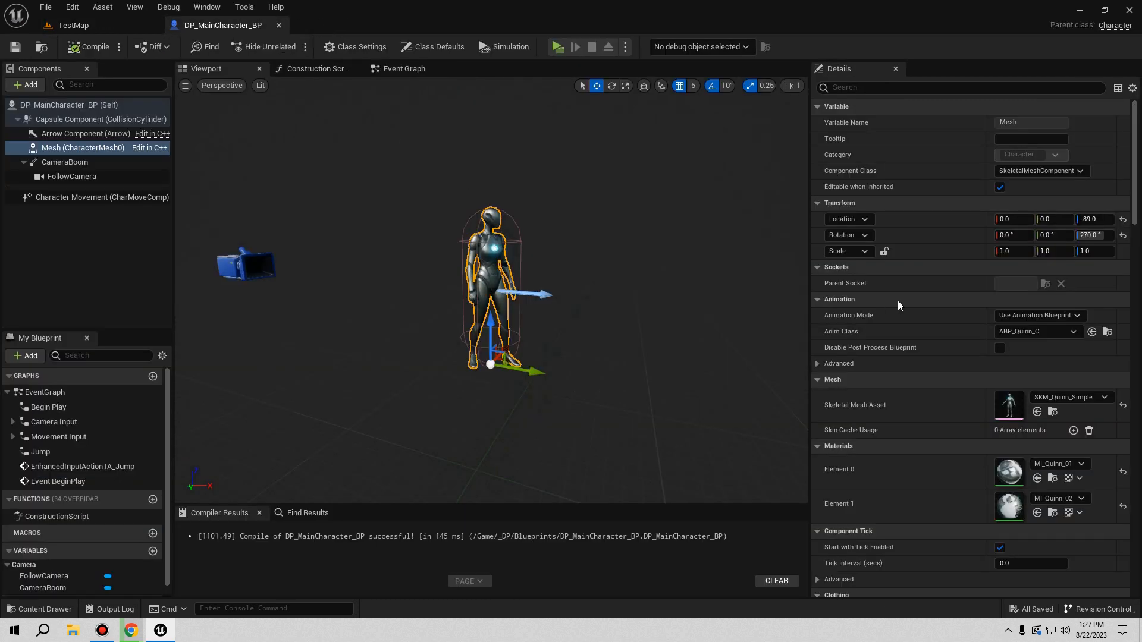
click(1038, 412)
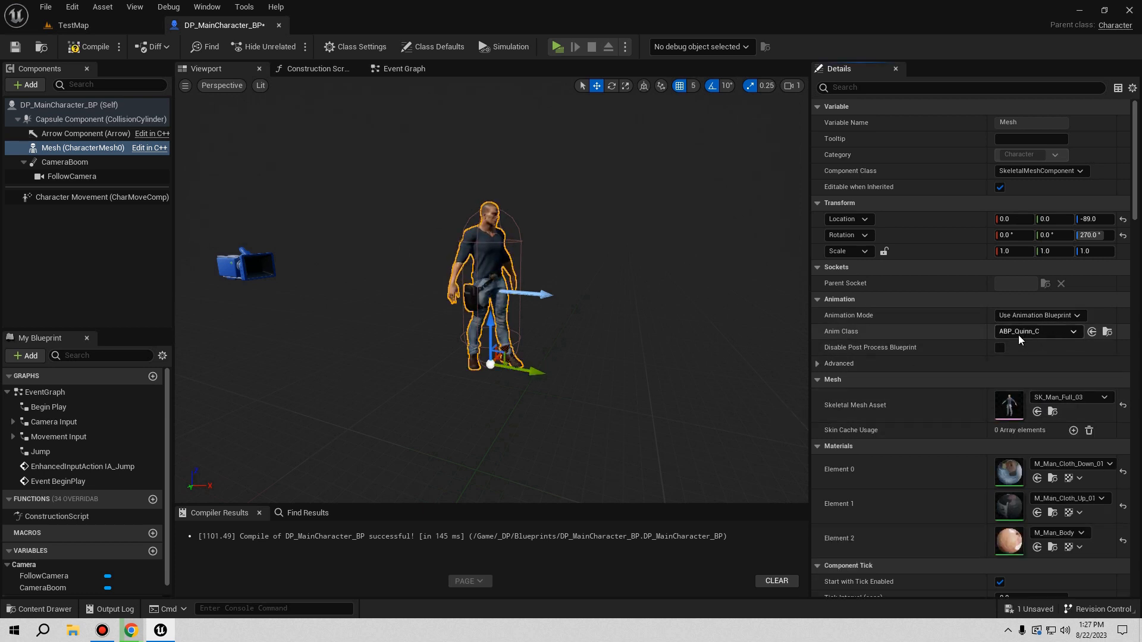
Set the Mesh component's Anim Class to DP_Character_AnimBP, and compile and save the character blueprint
click(1072, 333)
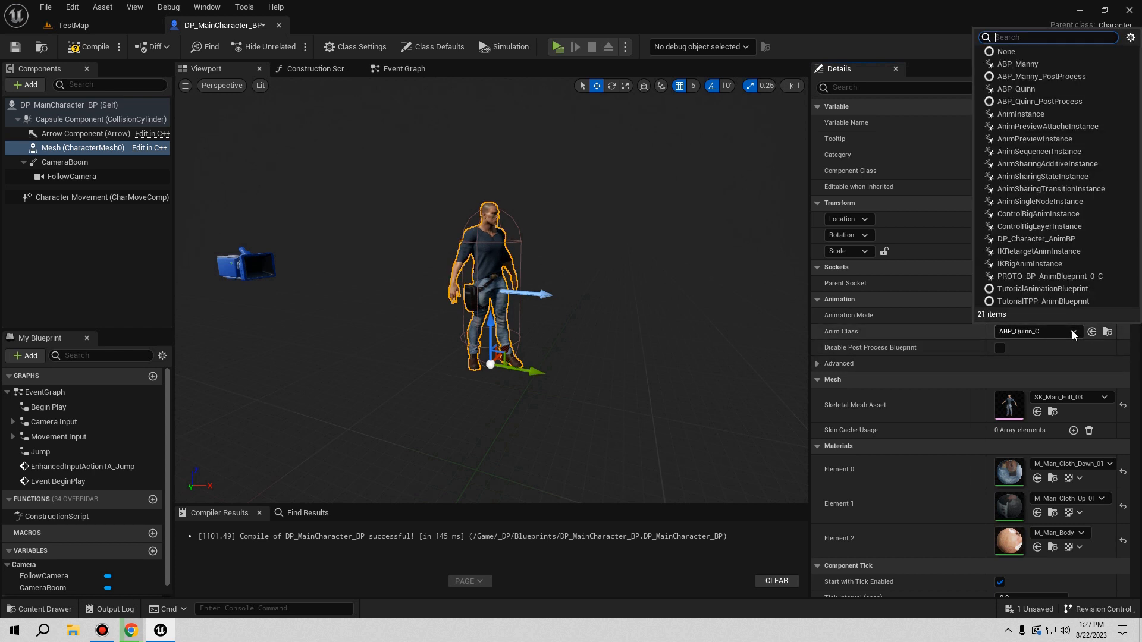
text(dp)
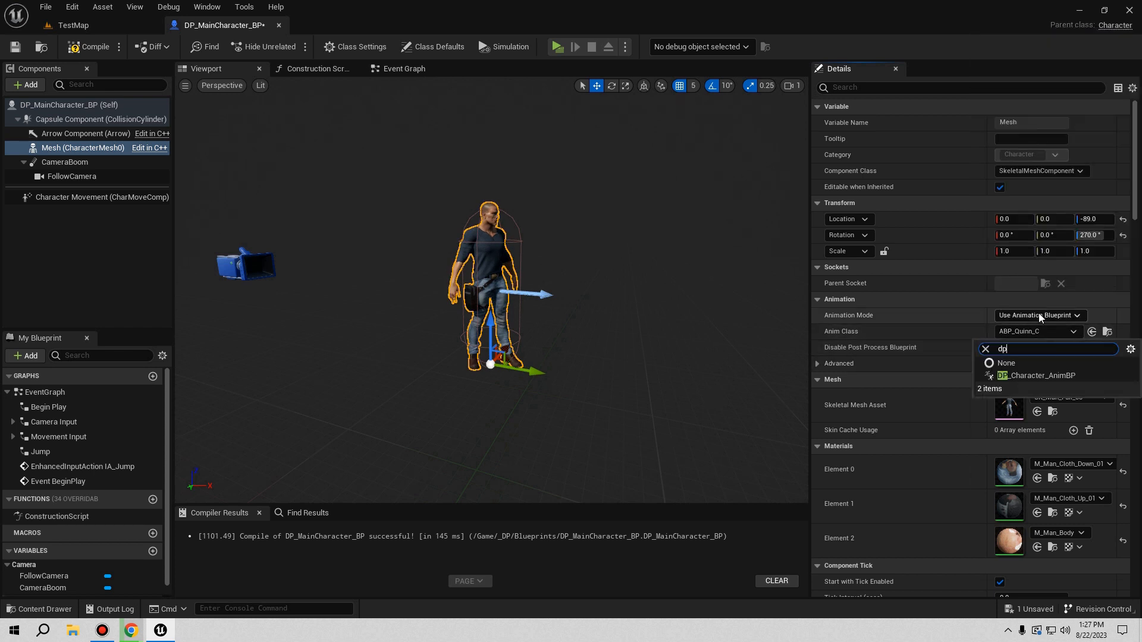
click(1048, 375)
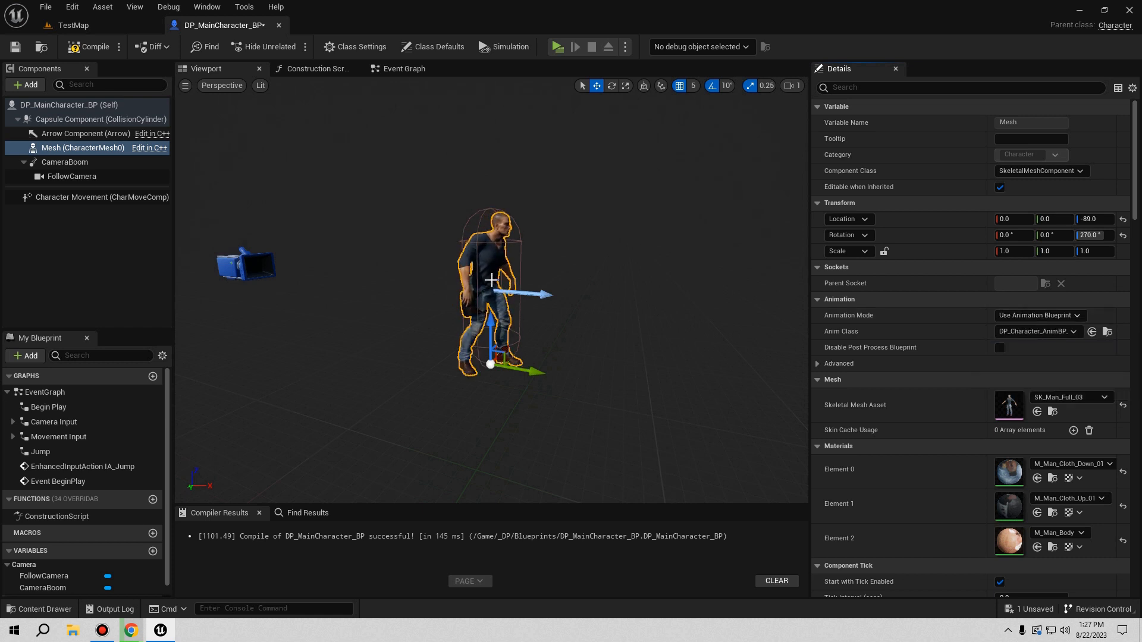
click(89, 47)
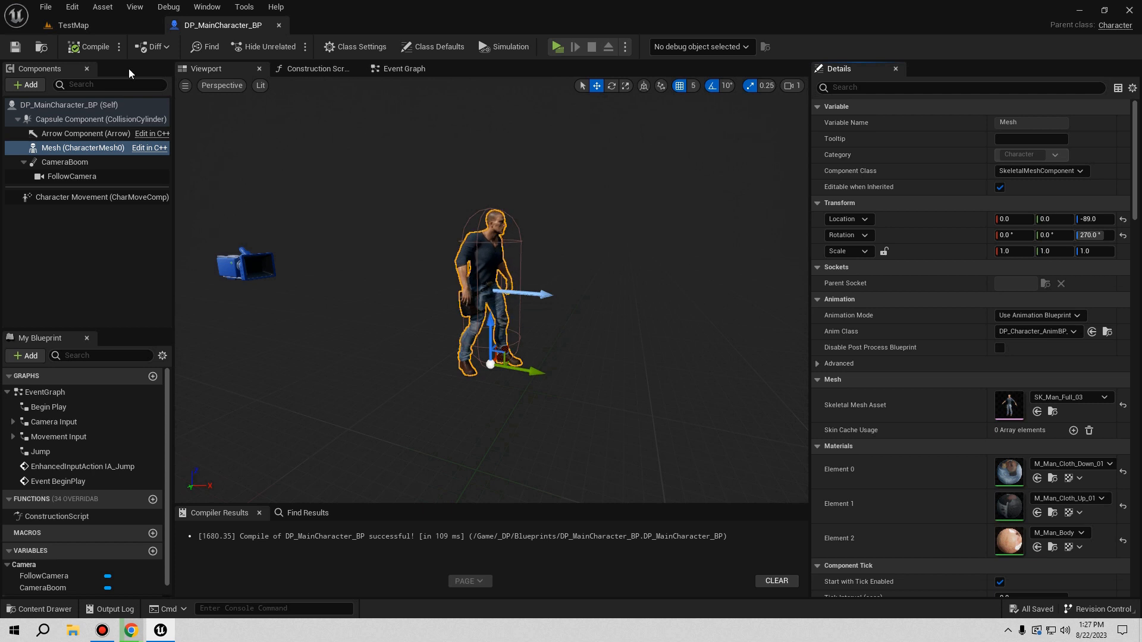
Place a Post Process Volume in TestMap and reset its location to 0, 0, 0
click(120, 24)
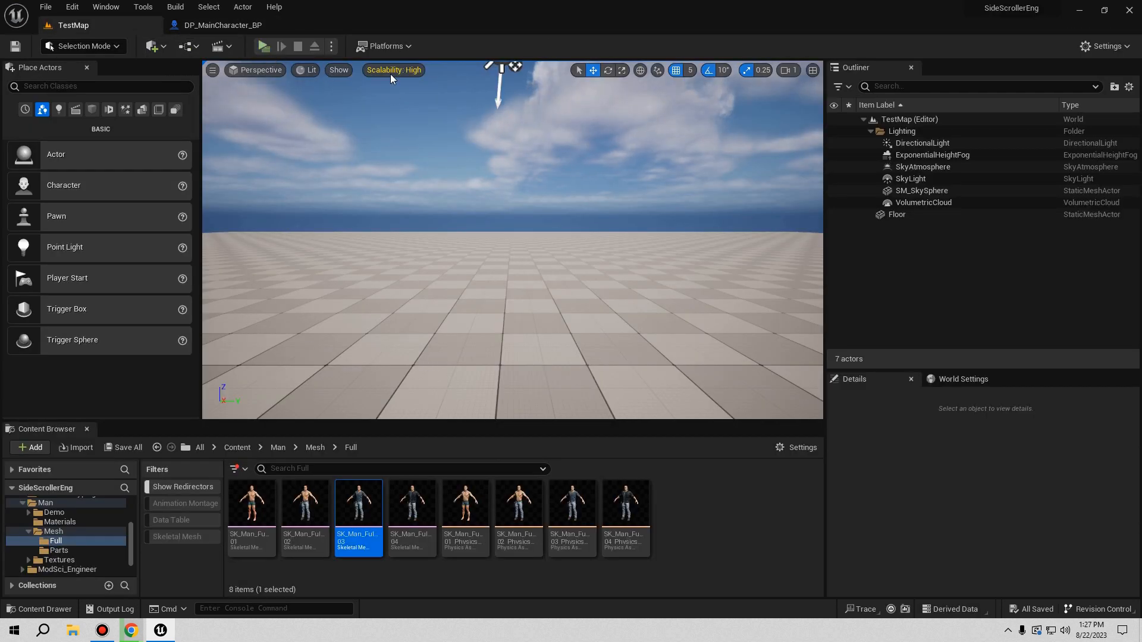
right_drag(512, 239, 371, 256)
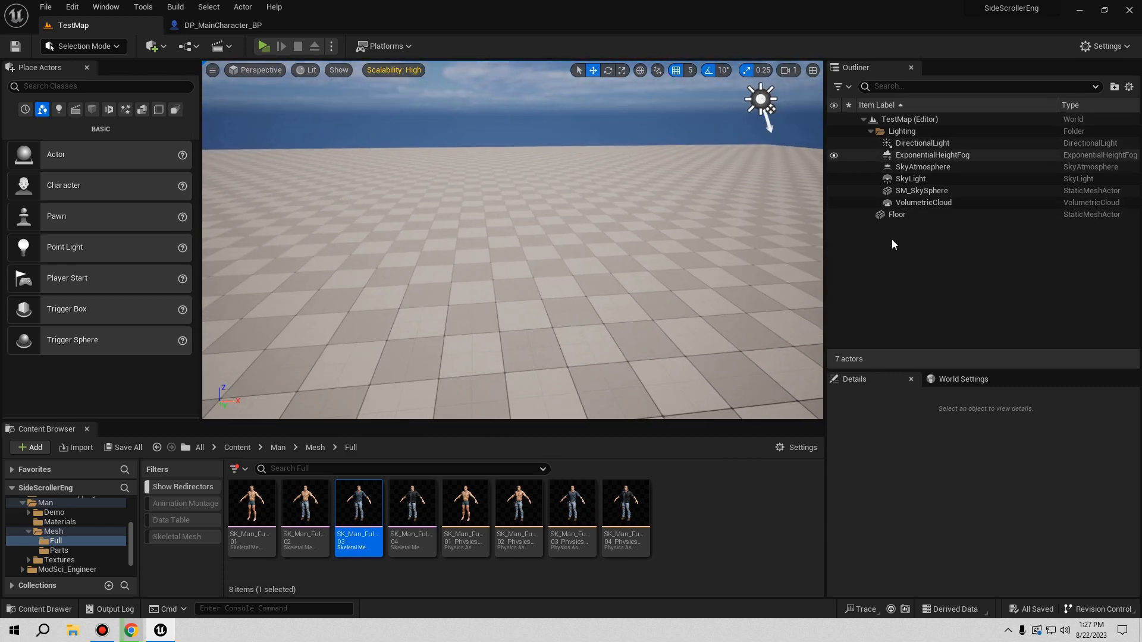
click(81, 86)
text(pos)
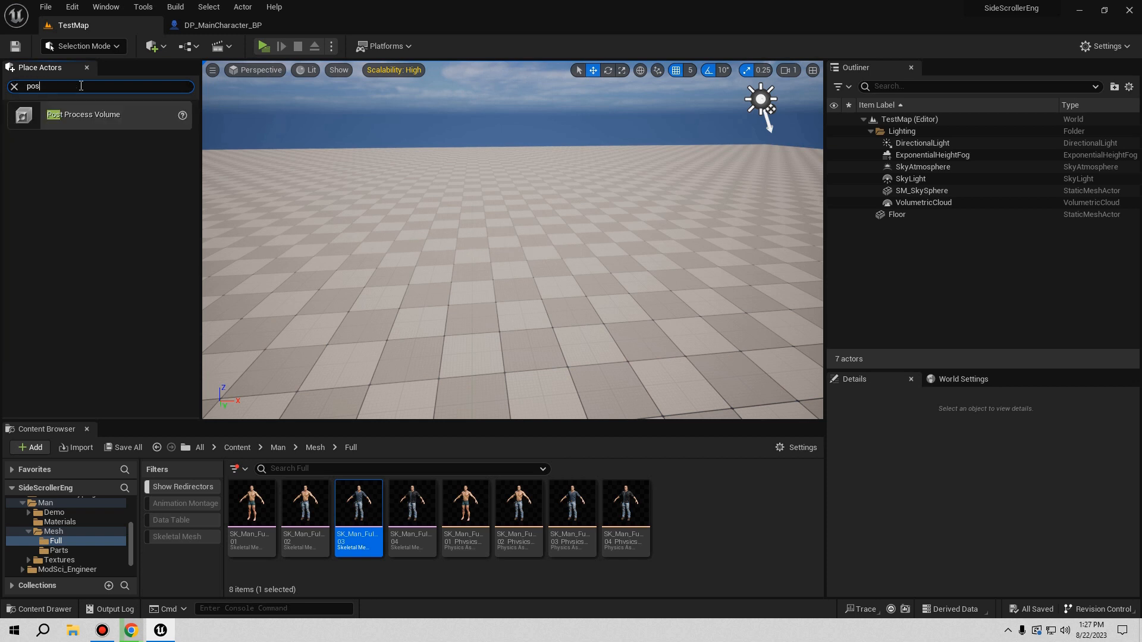
drag(88, 119, 531, 280)
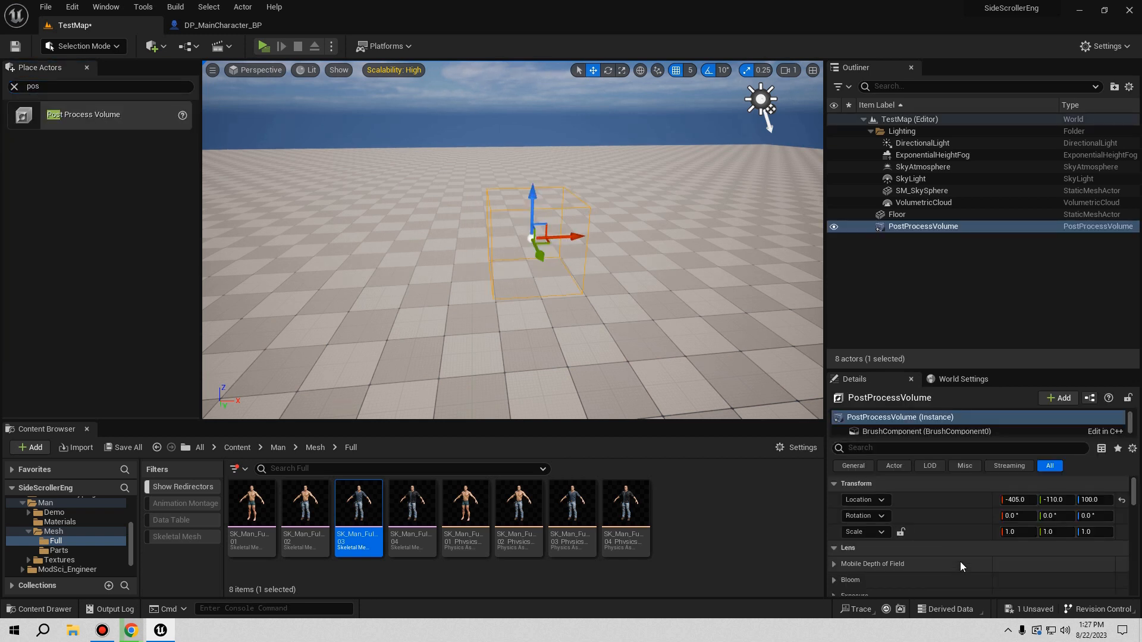
right_drag(569, 306, 600, 292)
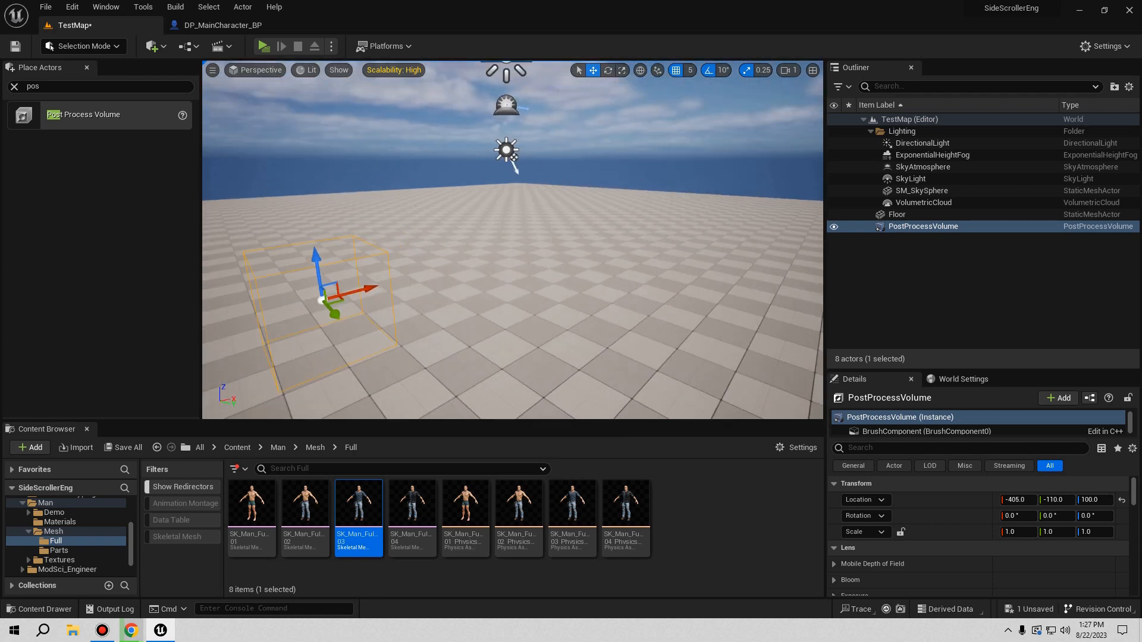
click(1122, 500)
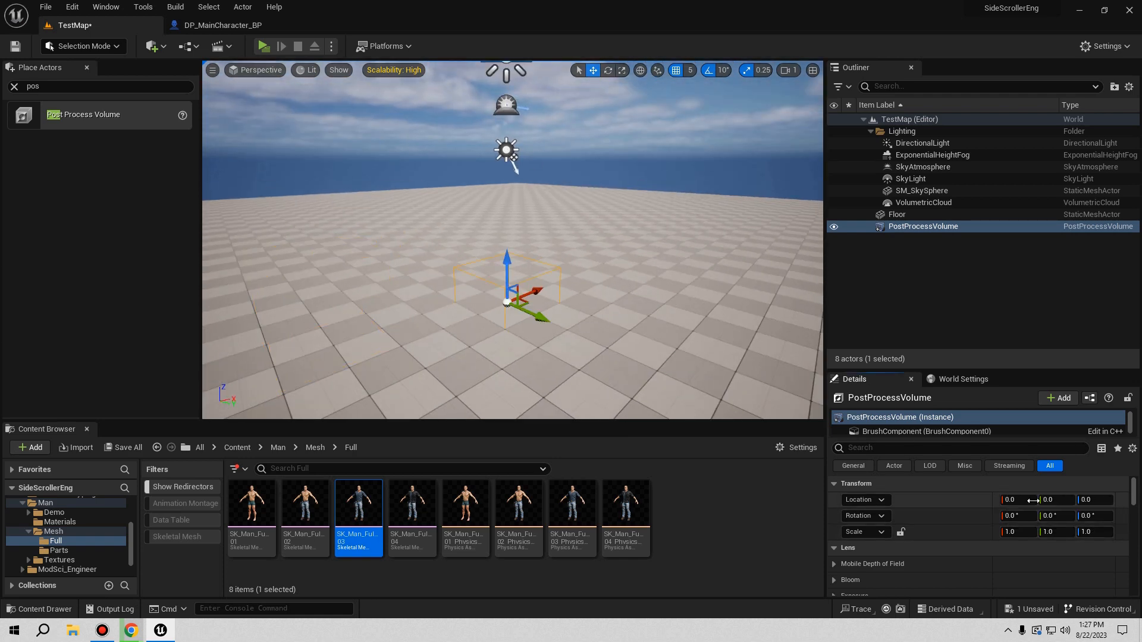
Override the PostProcessVolume's exposure limits, setting both Min EV100 and Max EV100 to 0
scroll(1038, 515, down, 6)
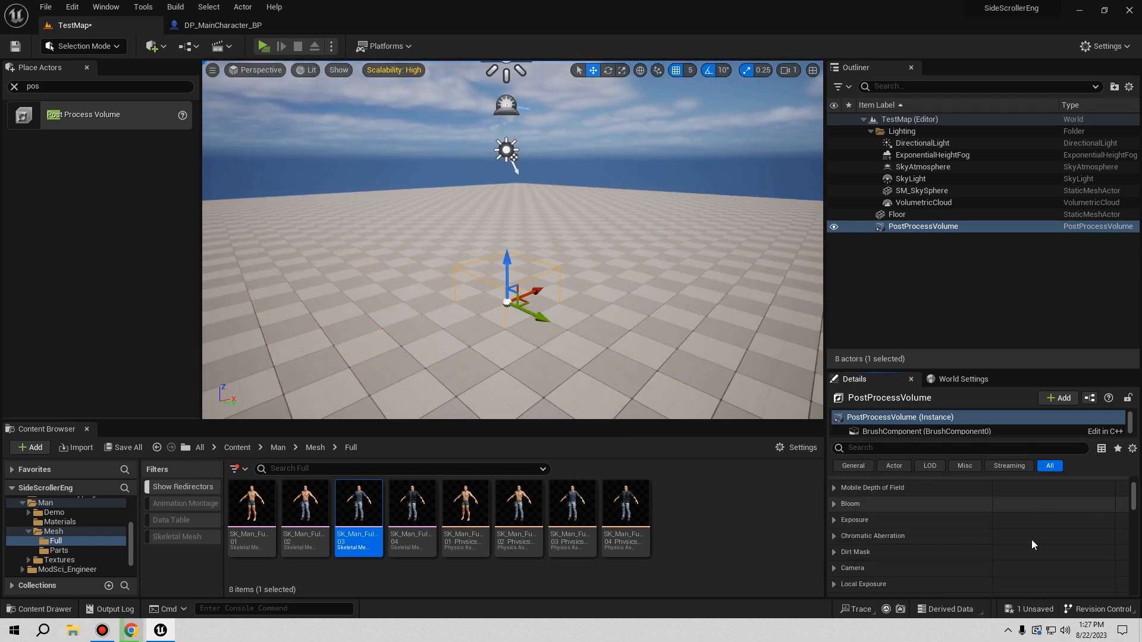
scroll(1046, 536, down, 2)
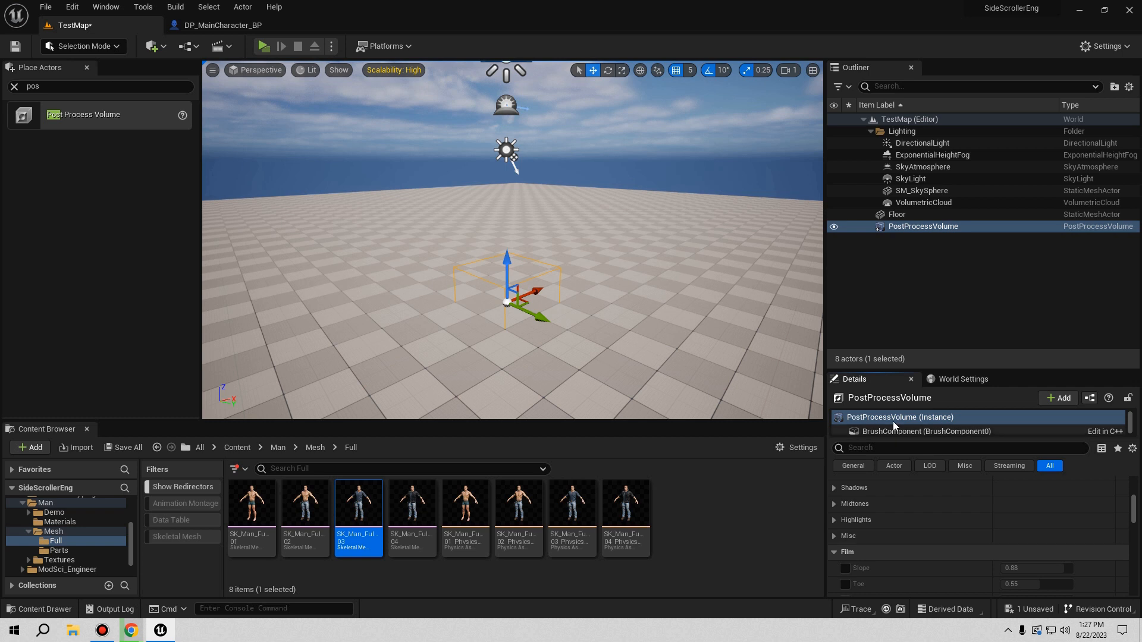
click(910, 451)
text(brig)
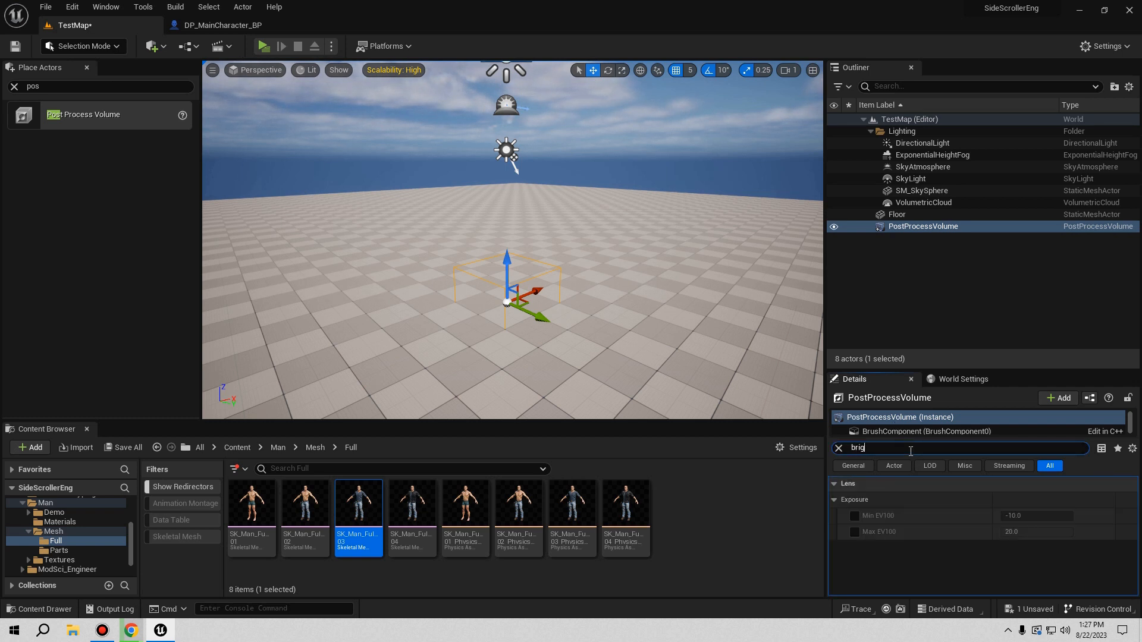
click(855, 517)
click(854, 531)
click(1032, 518)
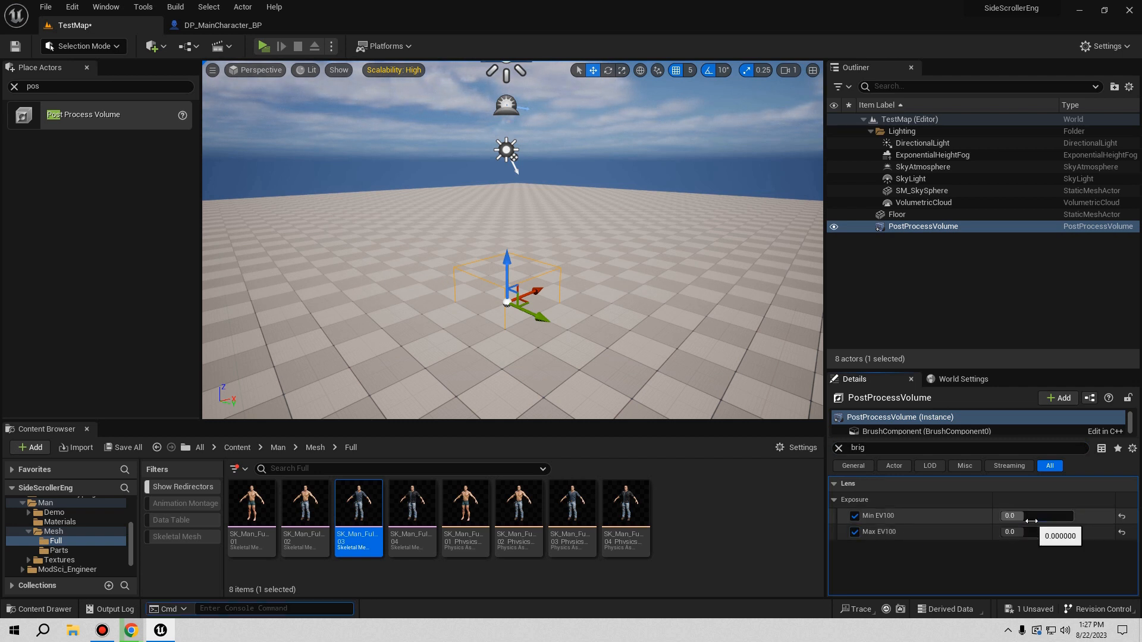
Enable Infinite Extent (Unbound) on the PostProcessVolume and save TestMap
click(921, 448)
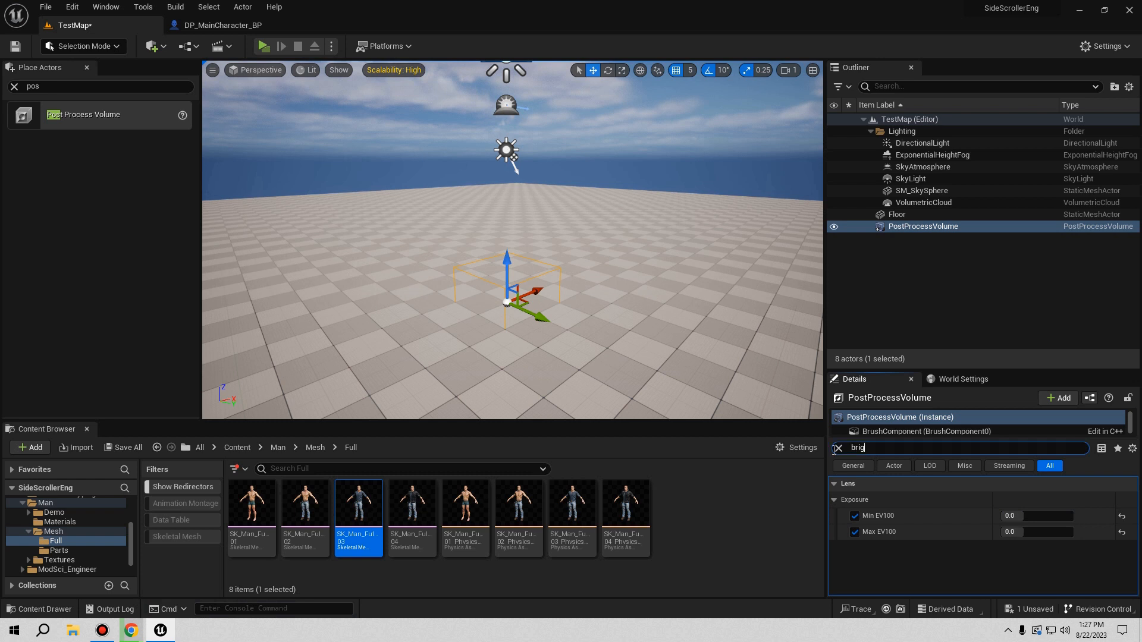
text(unb)
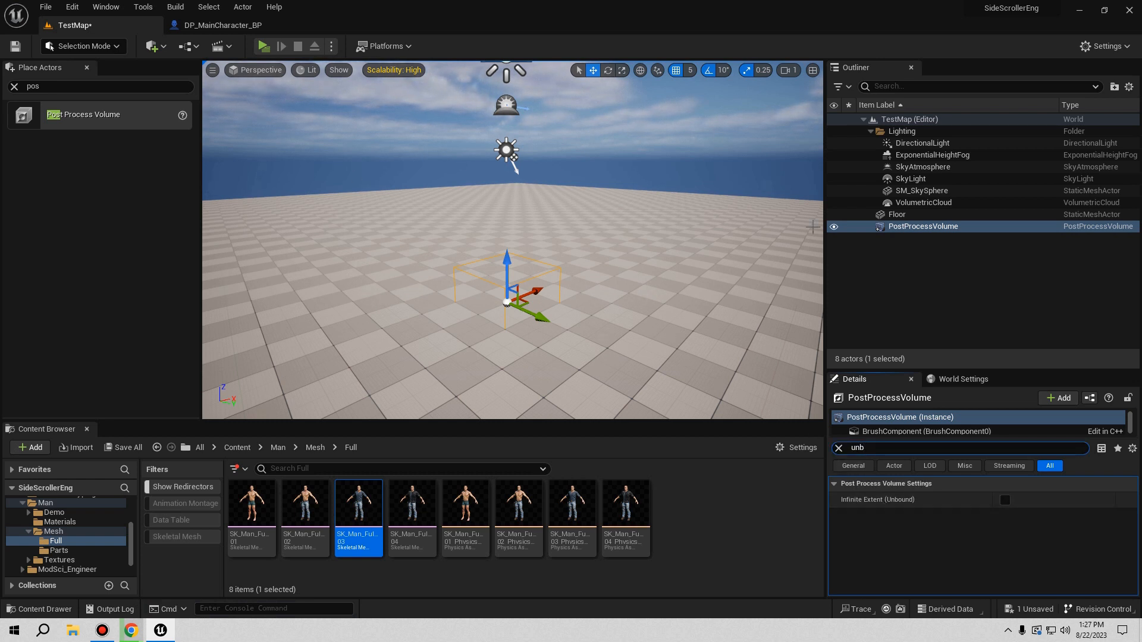
click(1005, 500)
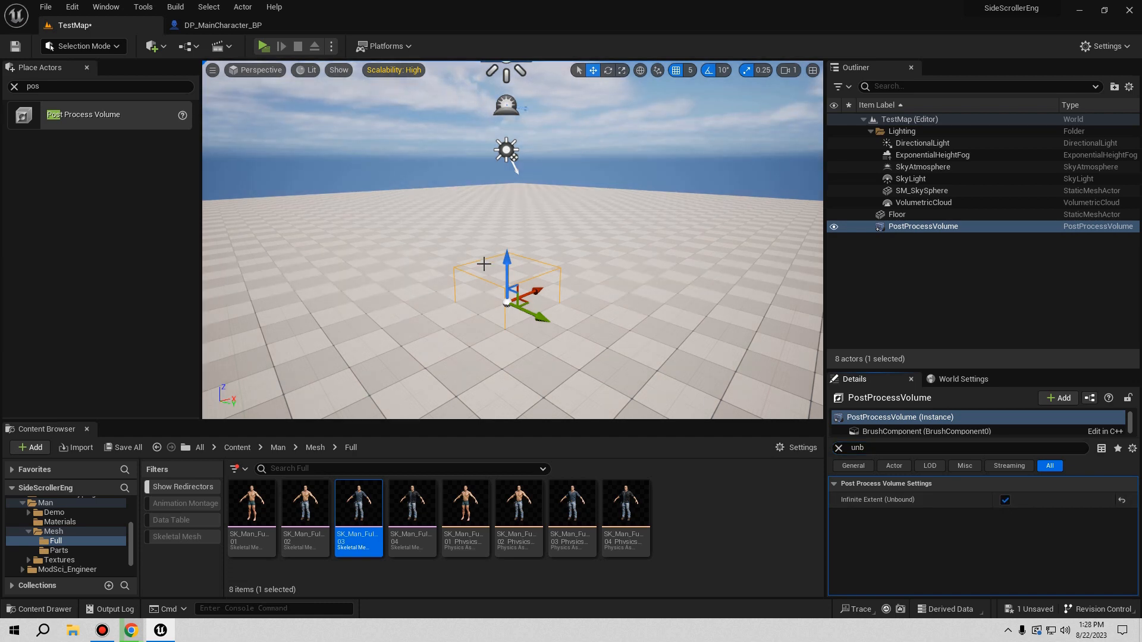
click(15, 47)
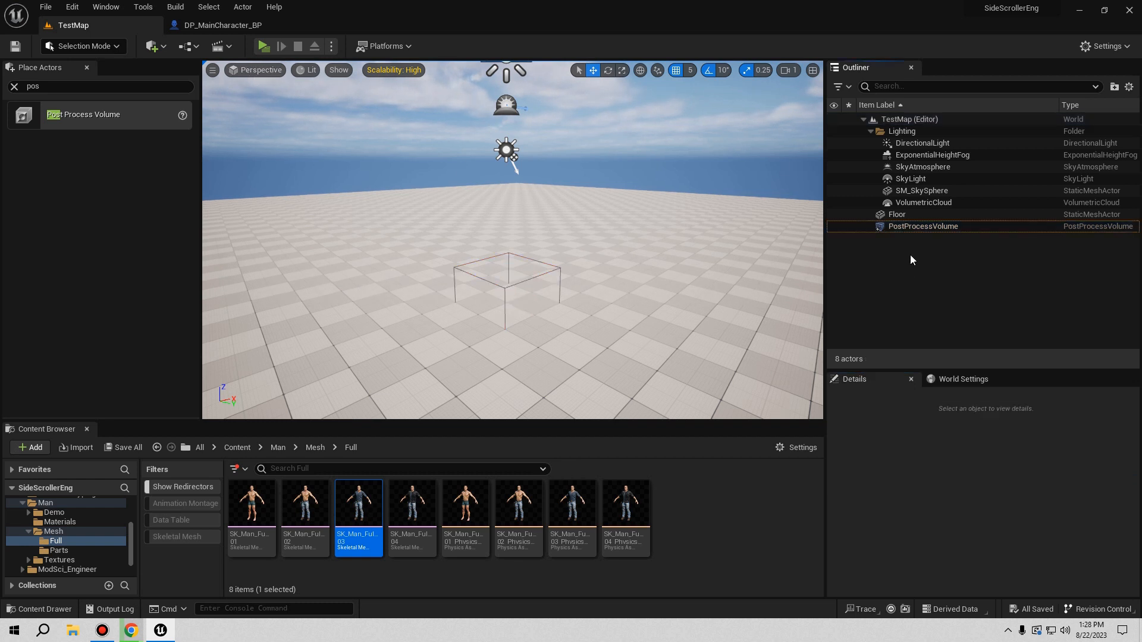
Move the PostProcessVolume into the Lighting folder of the level's actor hierarchy and deselect it
drag(911, 226, 906, 131)
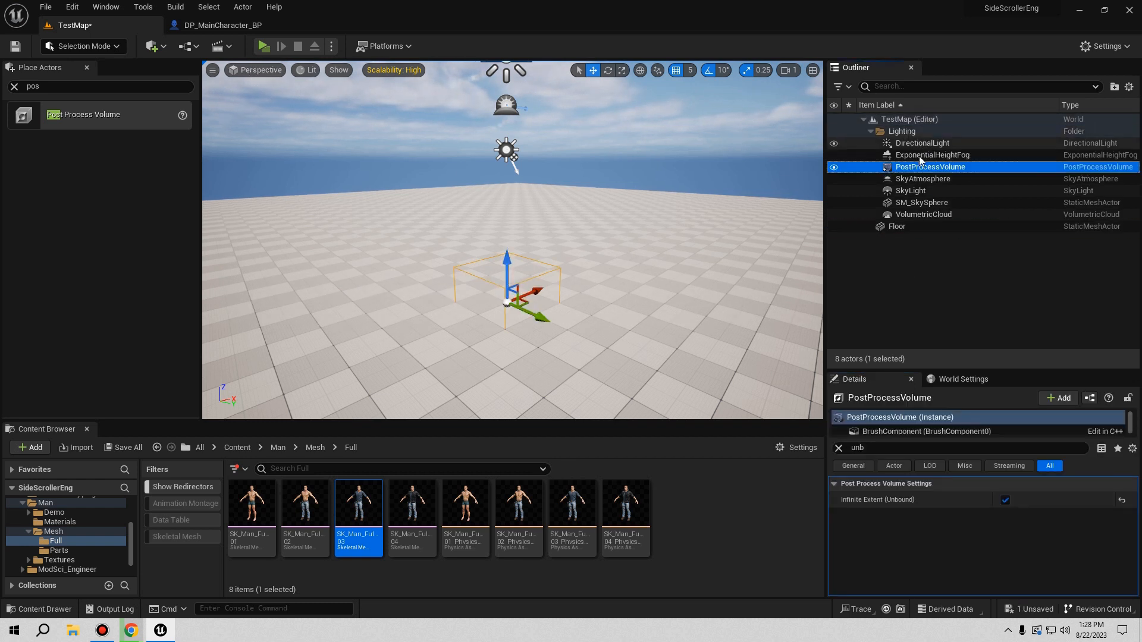
right_click(873, 305)
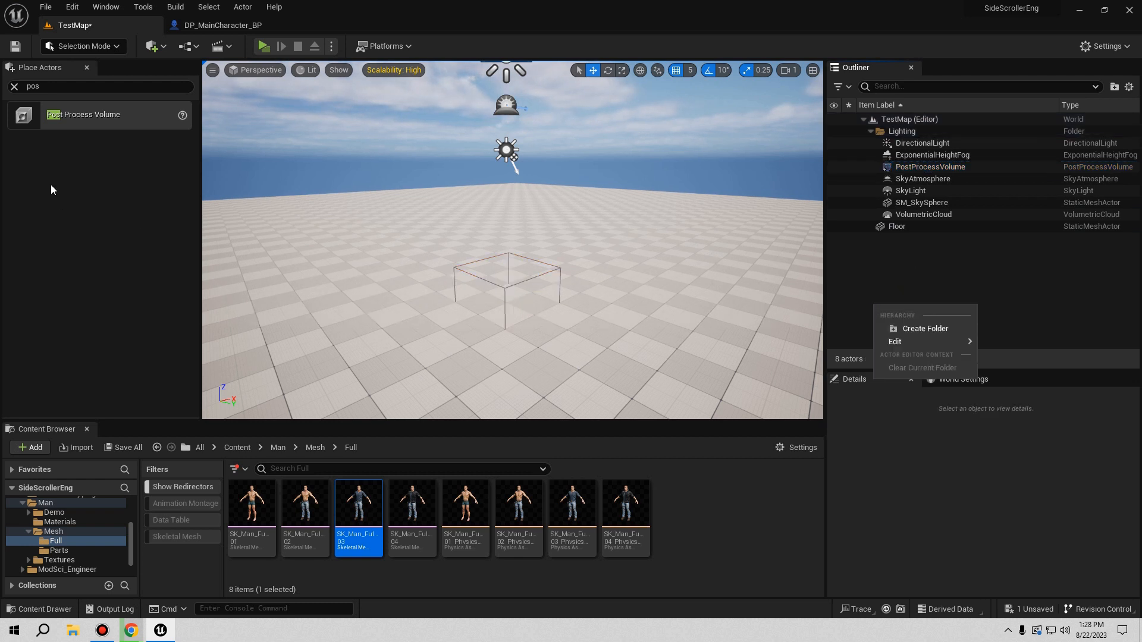
Place a Player Start in TestMap and reset its location to 0, 0, 0
click(14, 87)
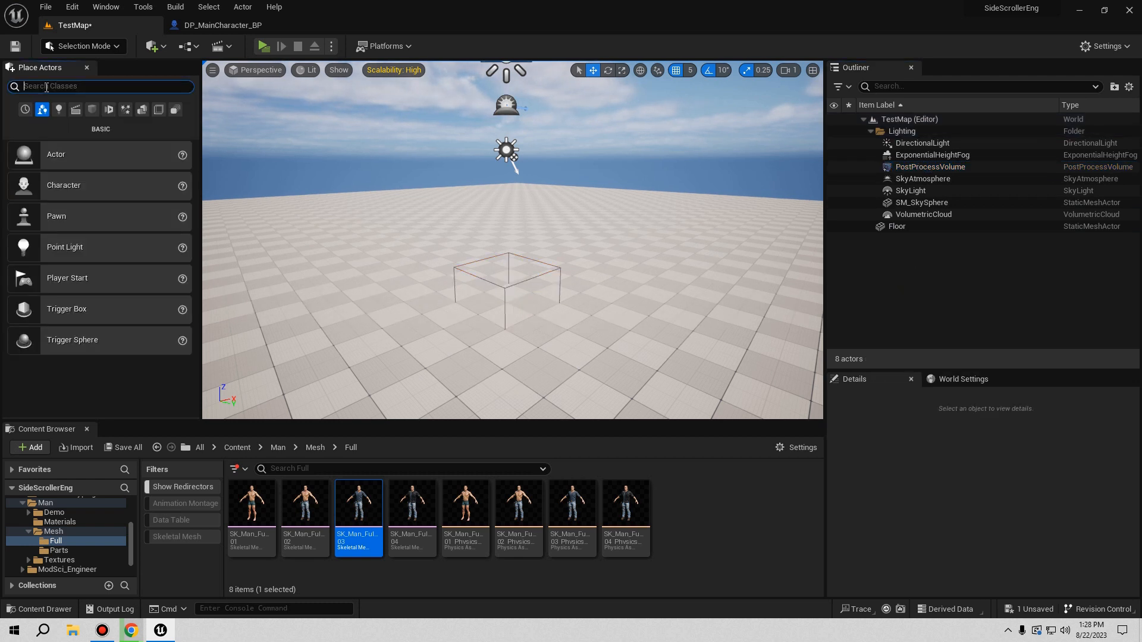
text(begi)
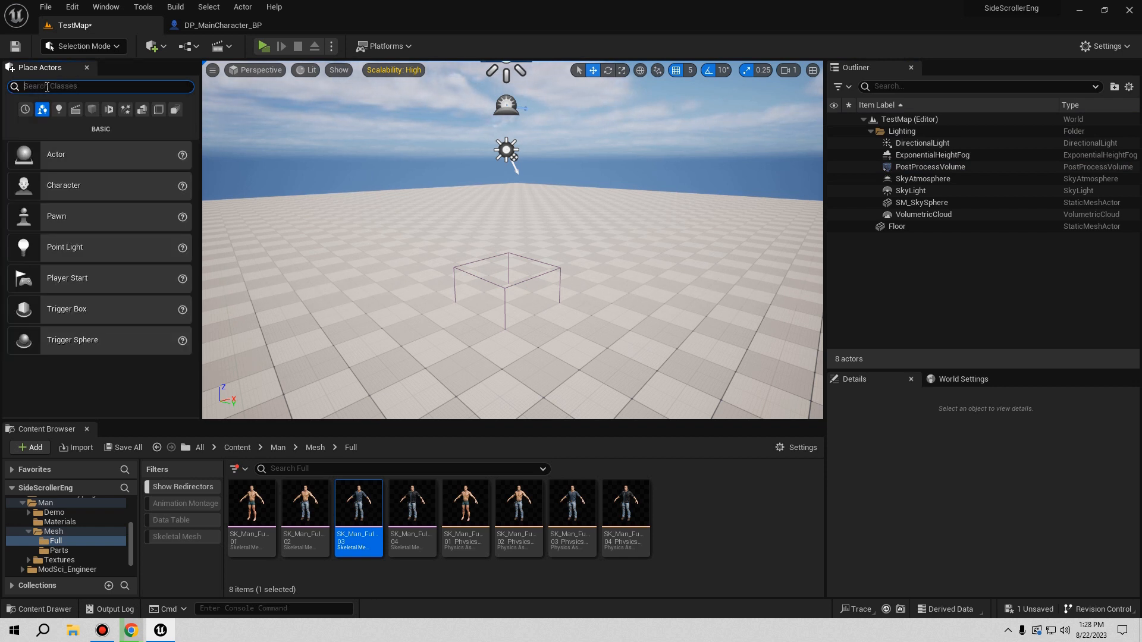
drag(66, 278, 357, 332)
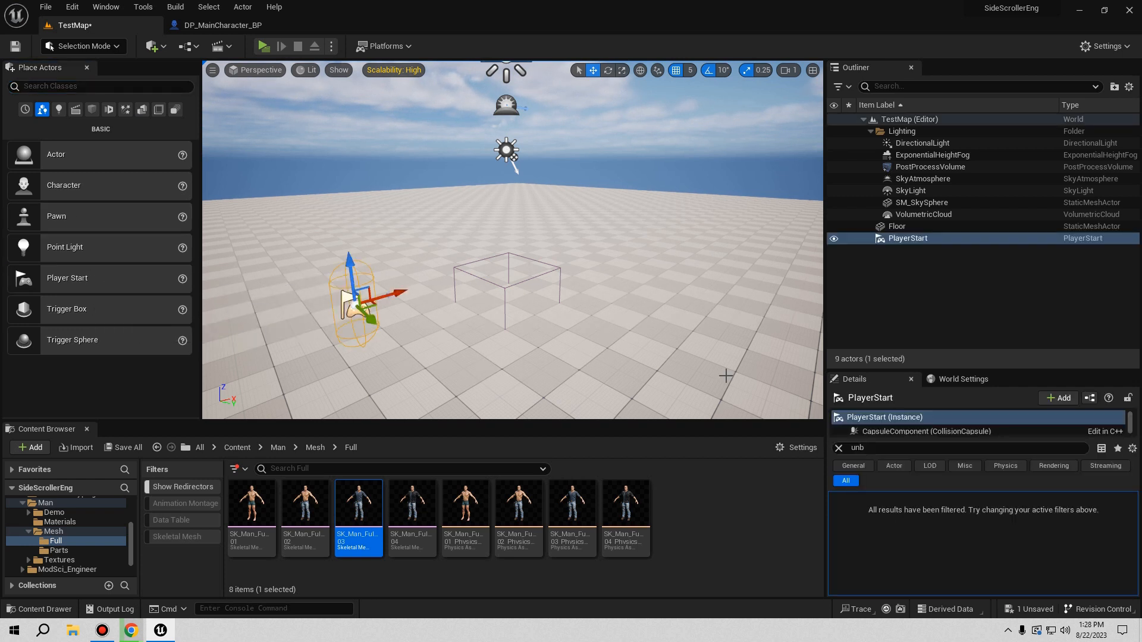
click(838, 447)
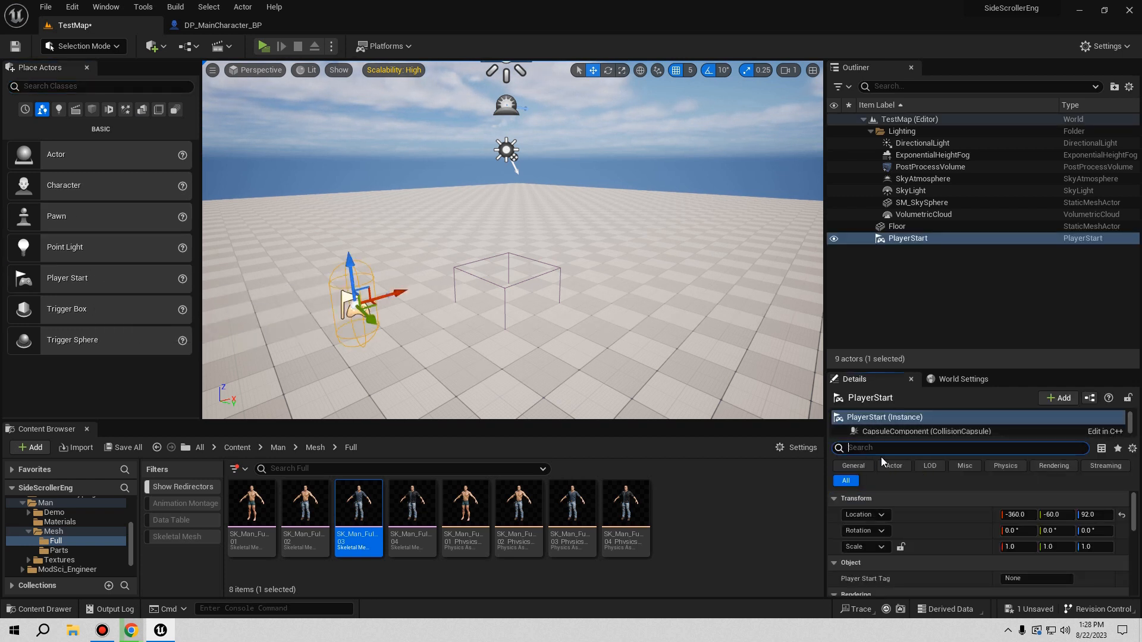
click(1121, 515)
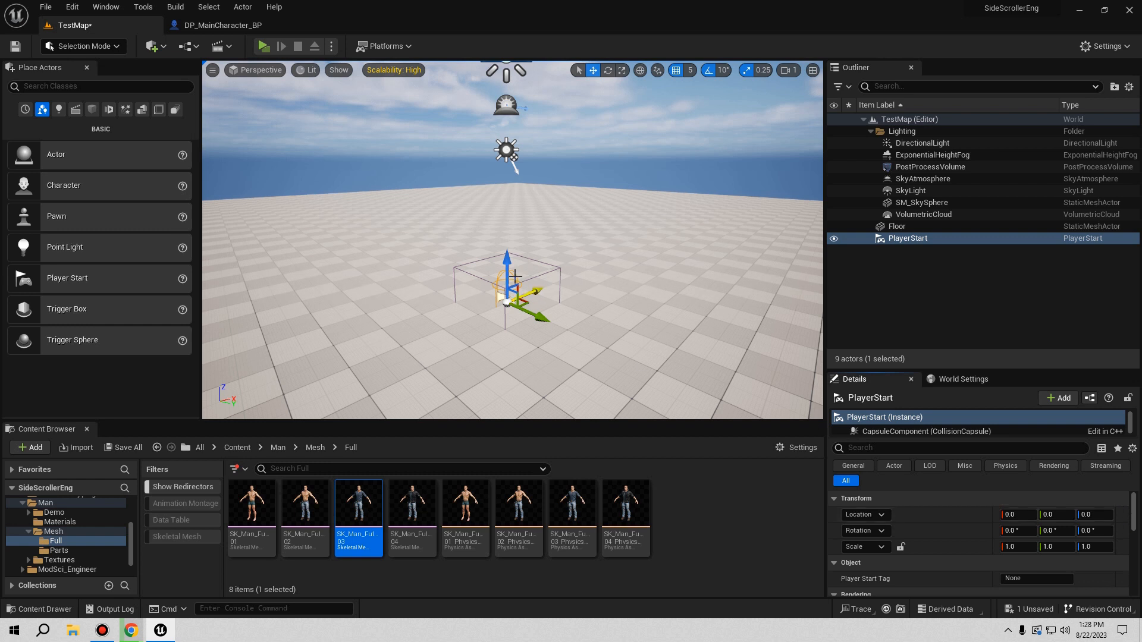
Raise the Player Start to a Z location of about 91.5 and save all changes
drag(508, 264, 535, 277)
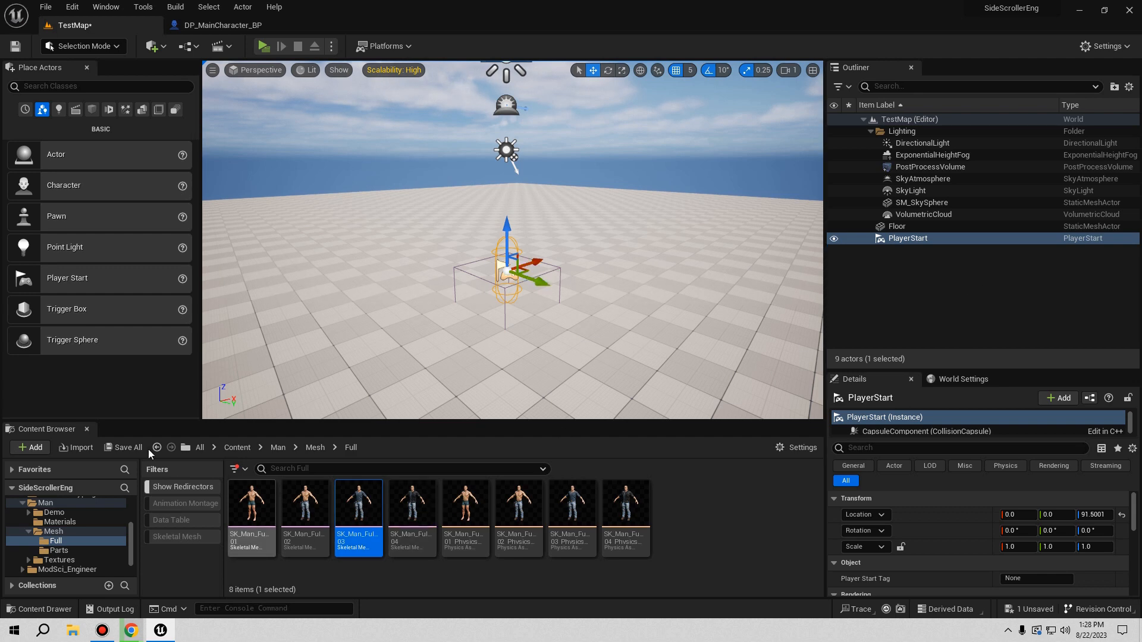
click(128, 448)
click(658, 450)
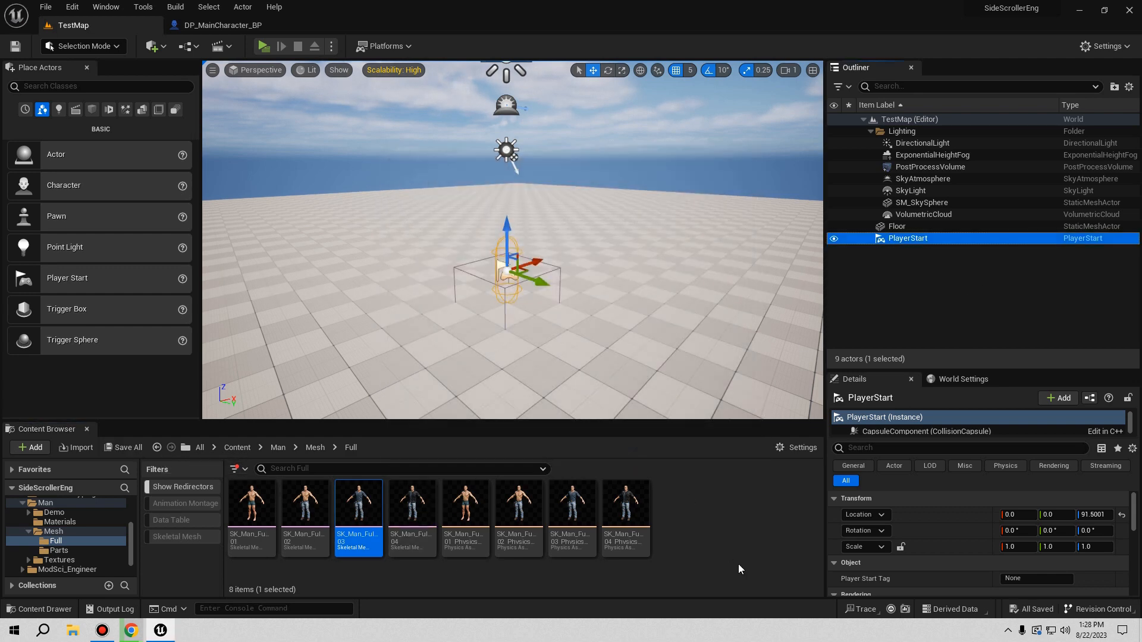
Play-test TestMap, moving the character forward, backward and to the right to check its animation
click(264, 46)
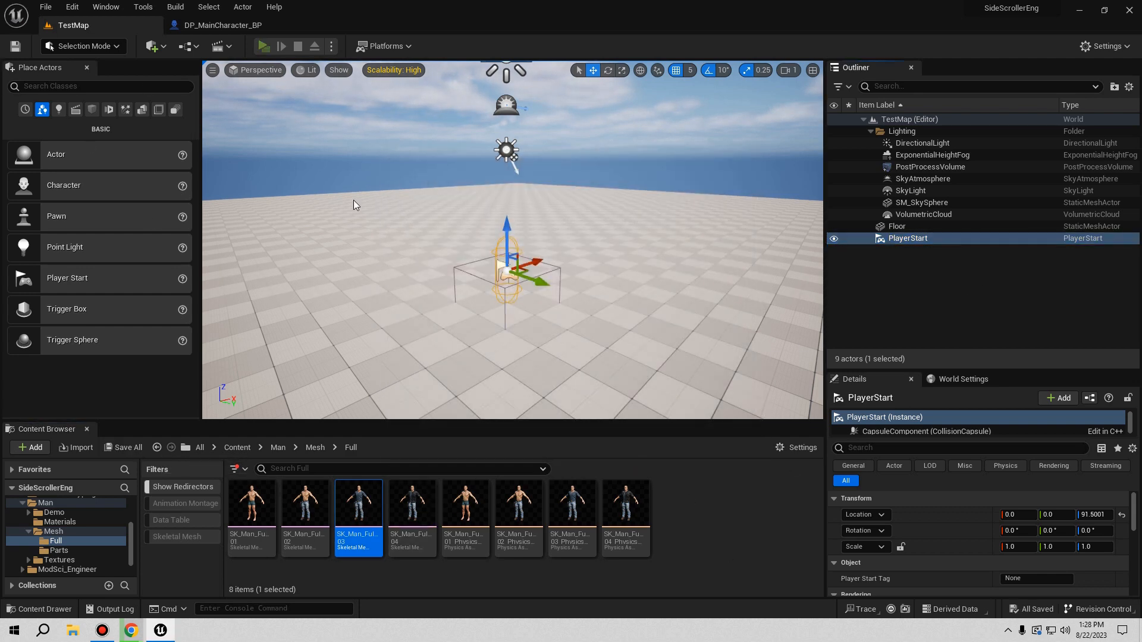
key(w)
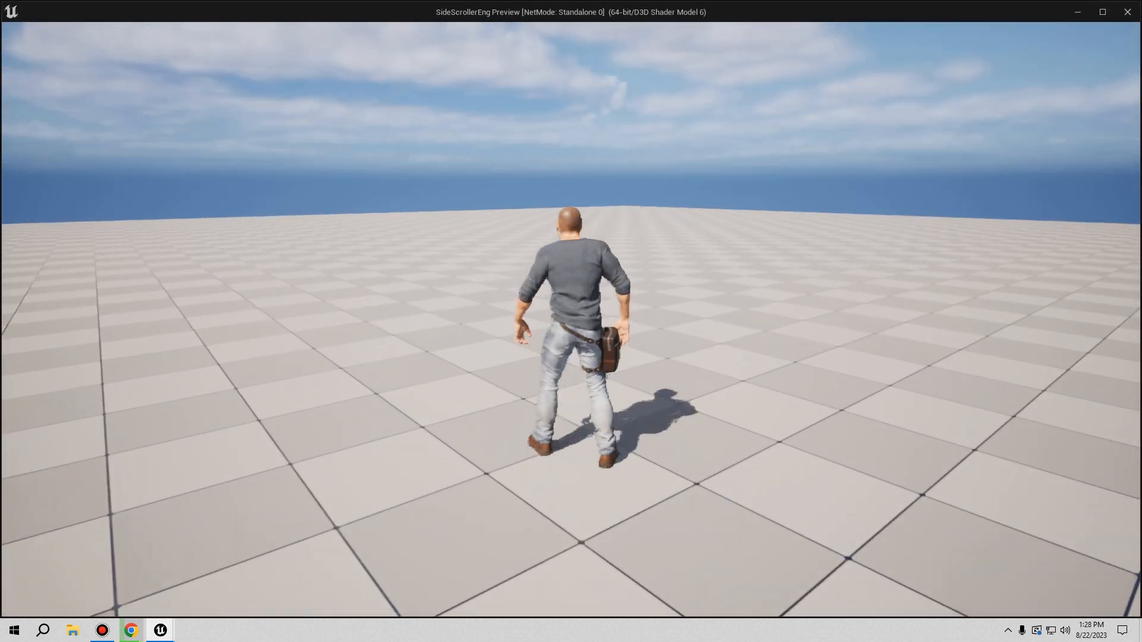
key(s)
key(w)
key(s)
key(d)
key(s)
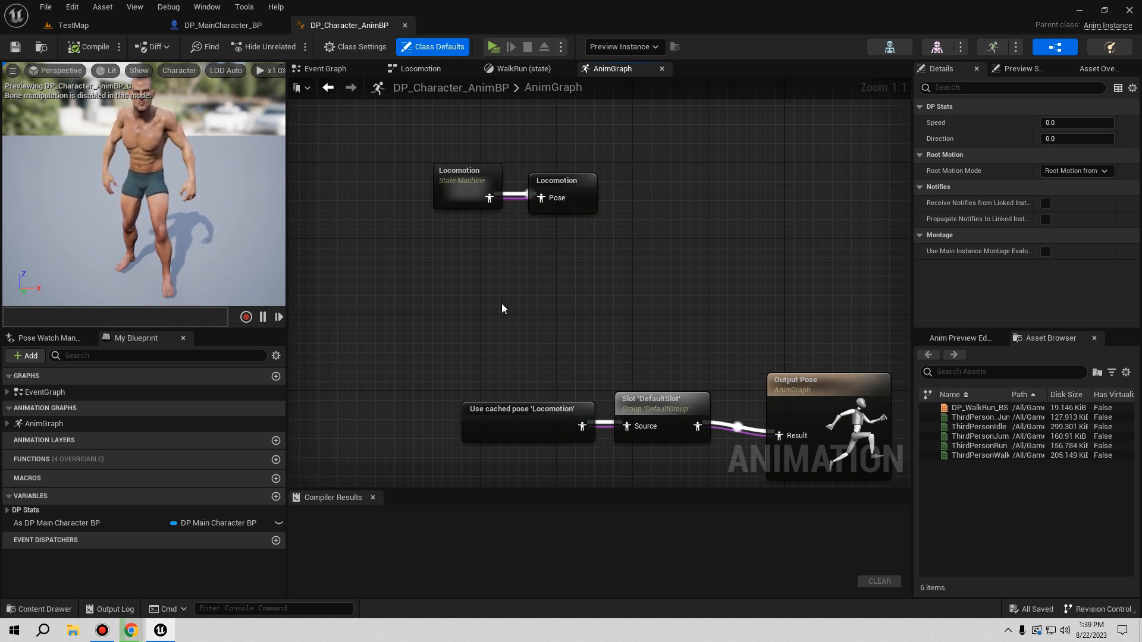
In Locomotion's WalkRun state, connect the Direction and Speed variables to the matching DP_WalkRun_BS inputs and align their nodes
double_click(475, 192)
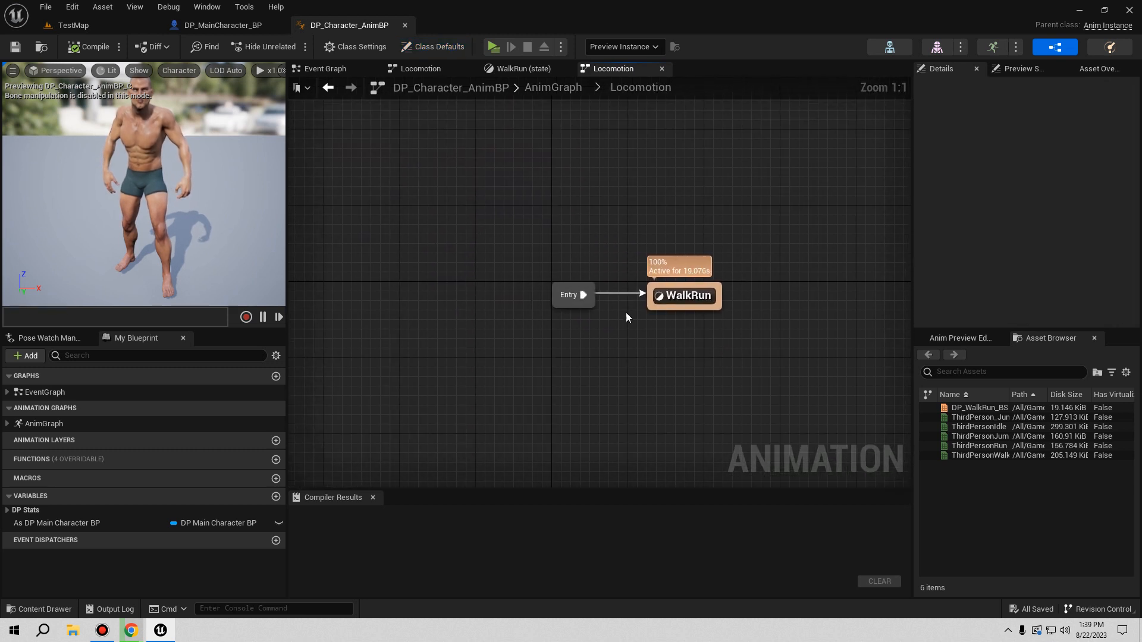
double_click(684, 295)
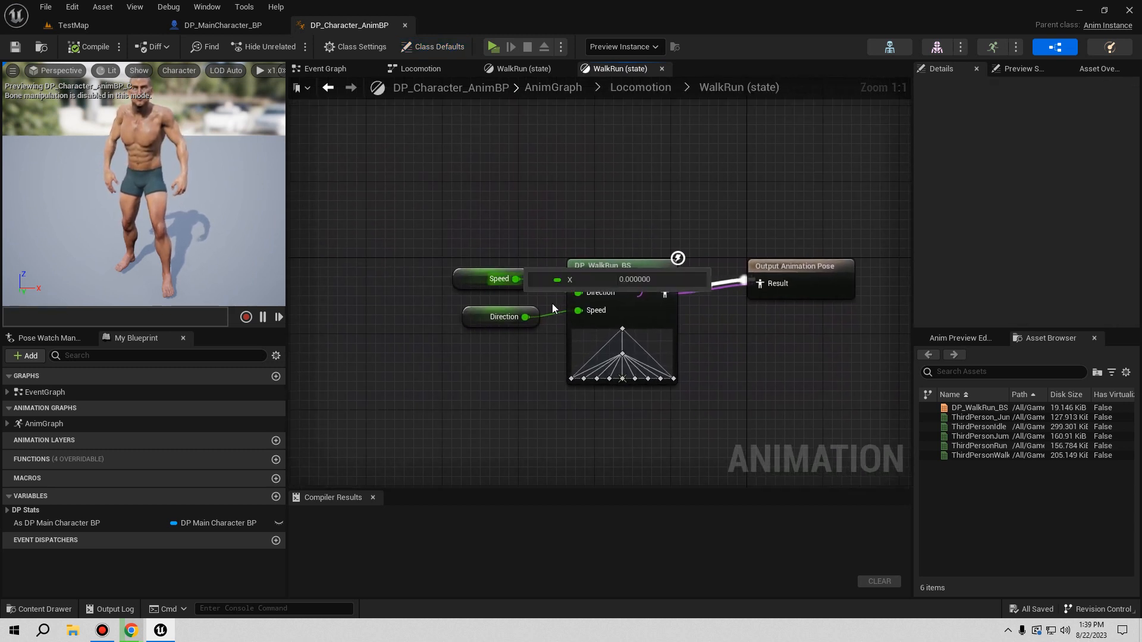
drag(516, 279, 577, 293)
mouse_move(479, 320)
mouse_down()
mouse_move(475, 257)
mouse_move(483, 330)
mouse_up()
drag(480, 257, 491, 288)
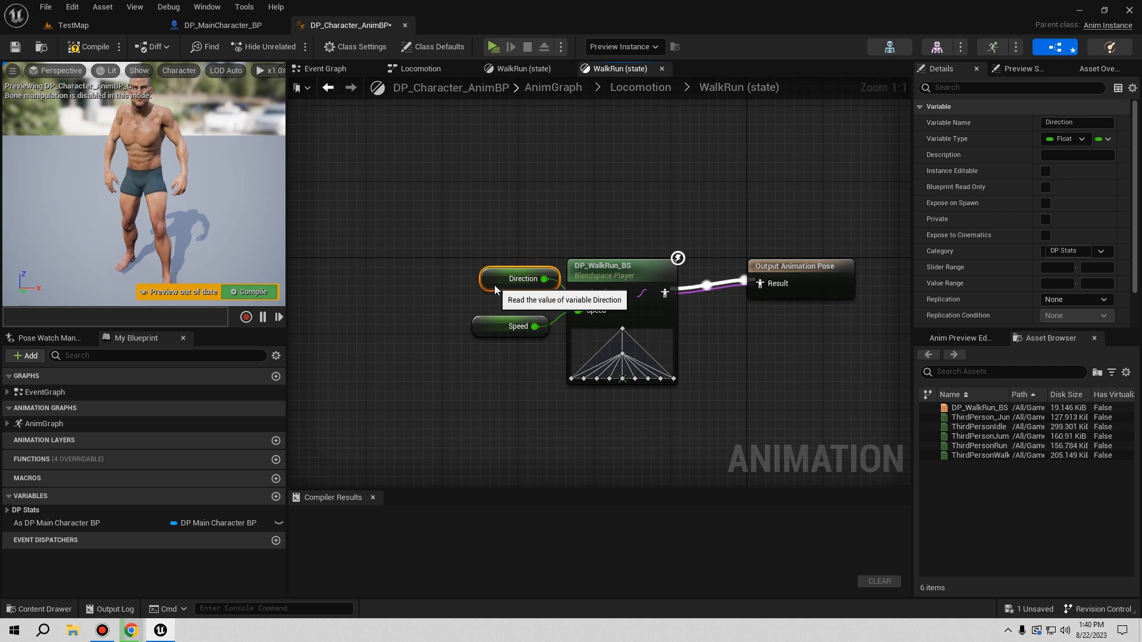
Compile and save DP_Character_AnimBP
right_drag(527, 374, 414, 393)
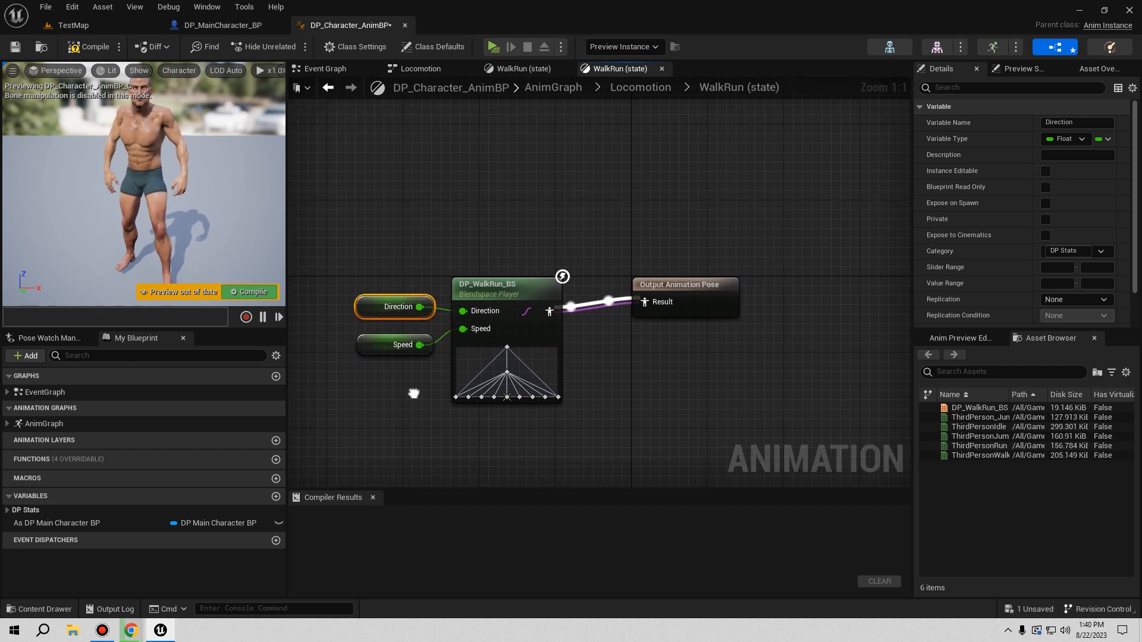
click(84, 46)
click(24, 50)
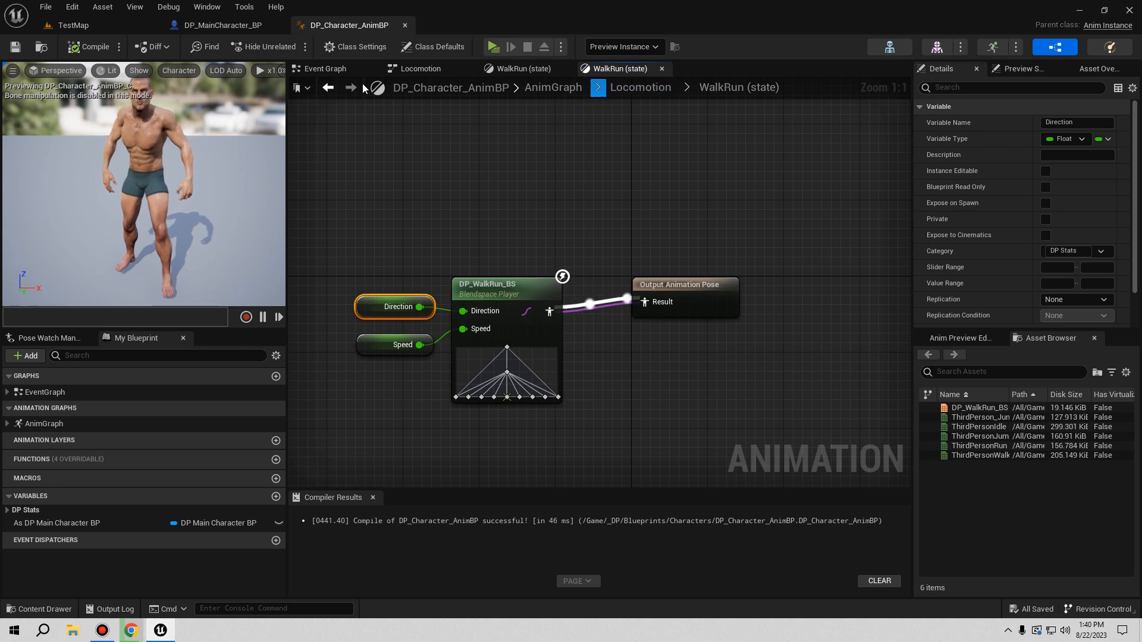
Play-test the level by running the character in all directions and jumping repeatedly, and end the preview
click(493, 47)
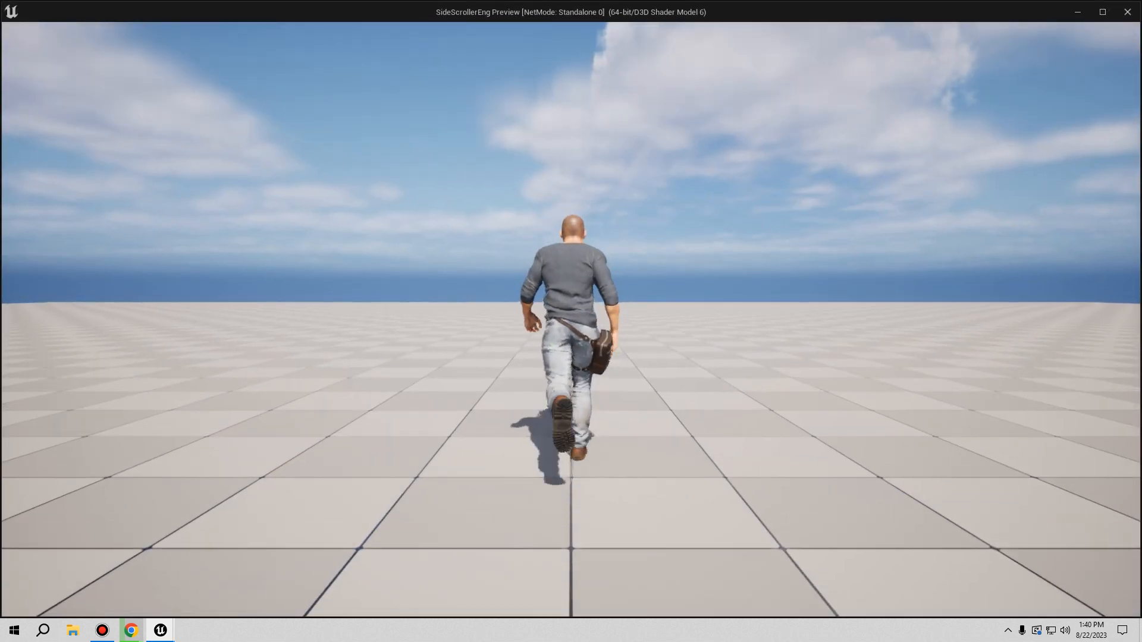
key(a)
key(s)
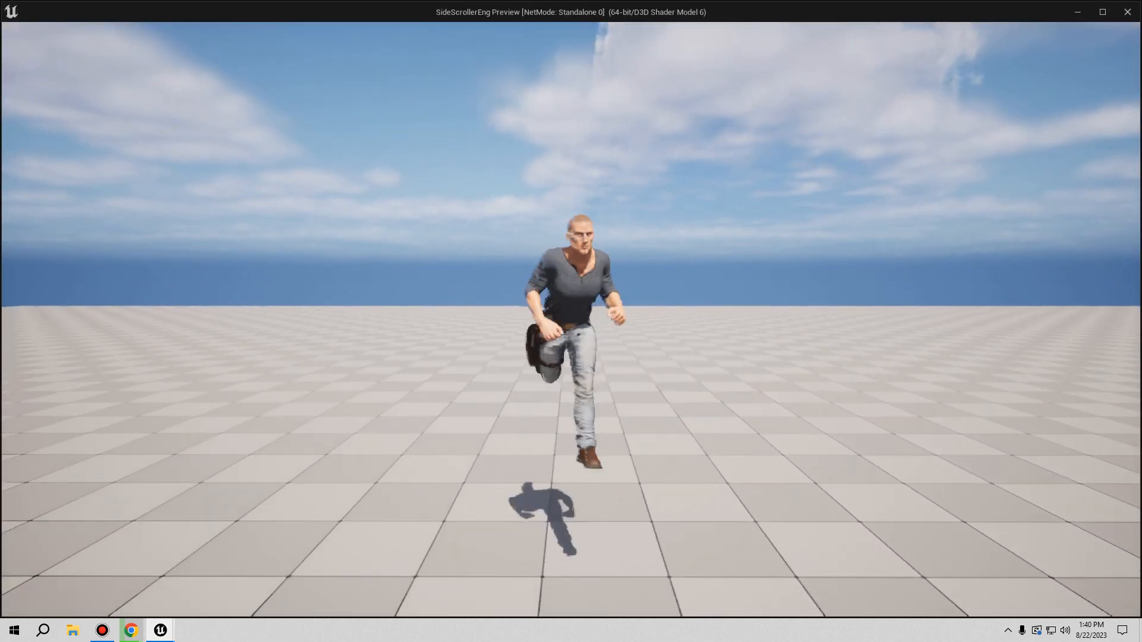
key(w)
key(w)
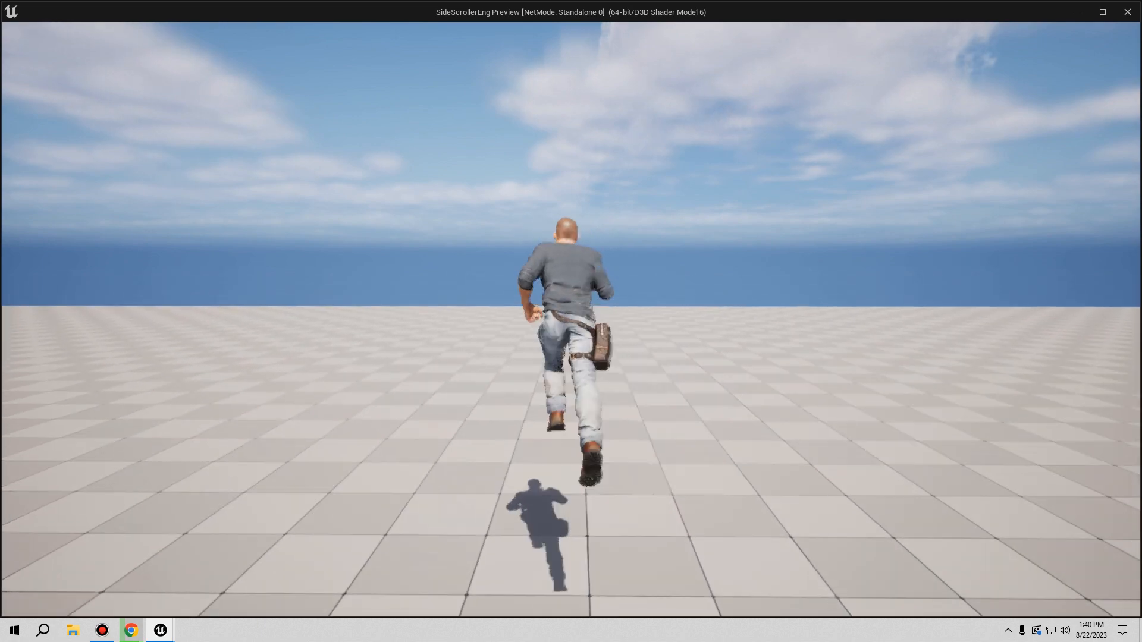
key(a)
key(d)
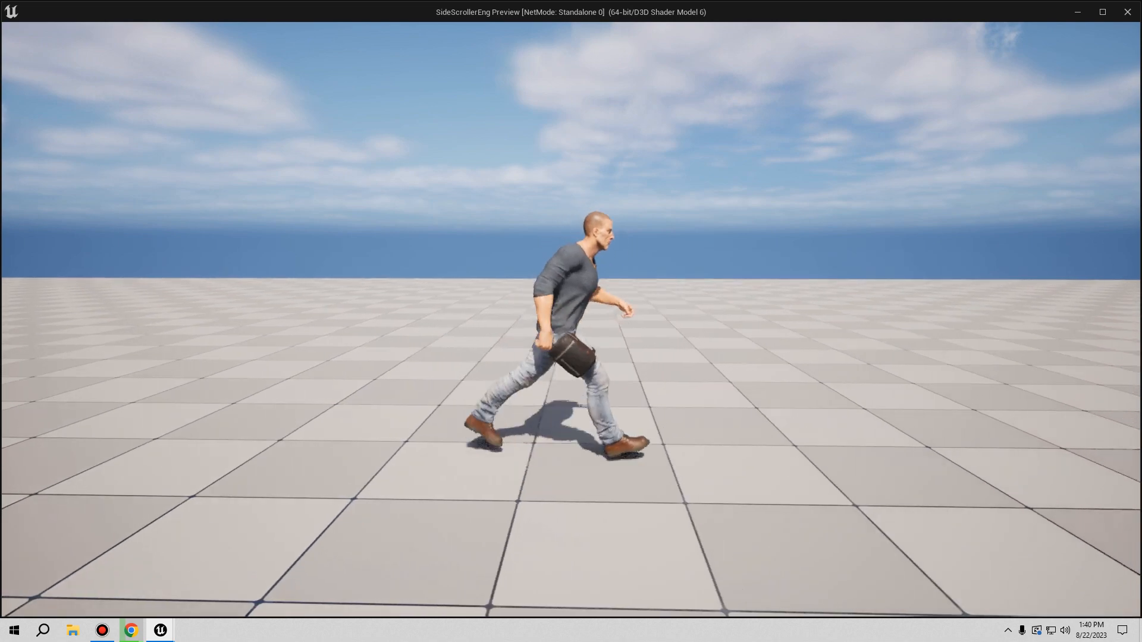
key(w)
key(a)
key(w)
key(space)
key(a)
key(w)
key(space)
key(d)
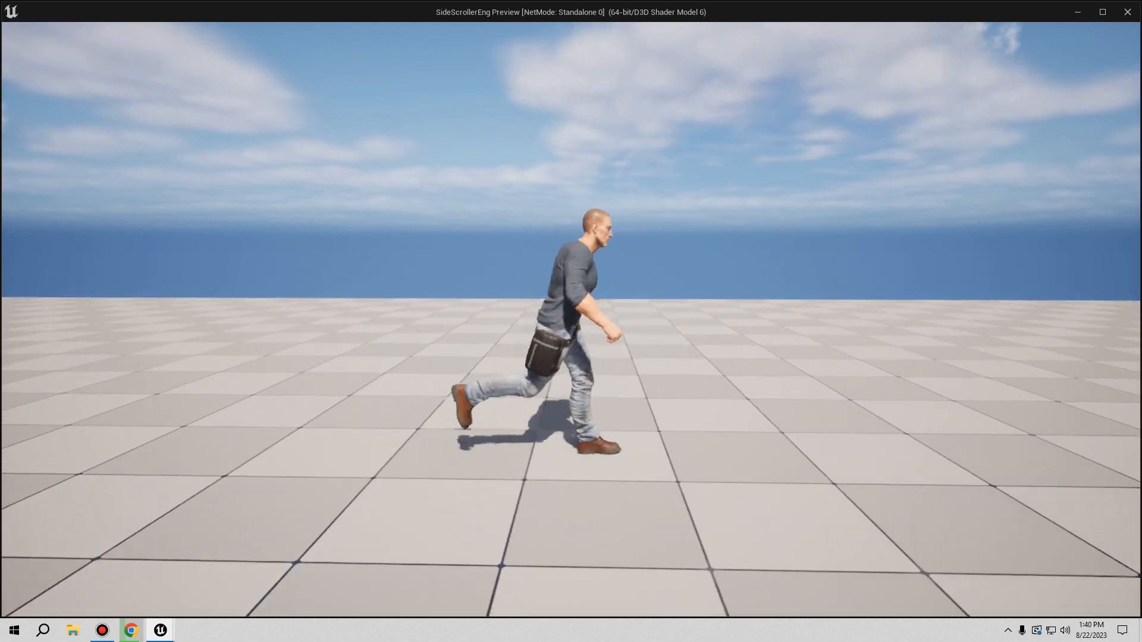
key(a)
key(w)
key(space)
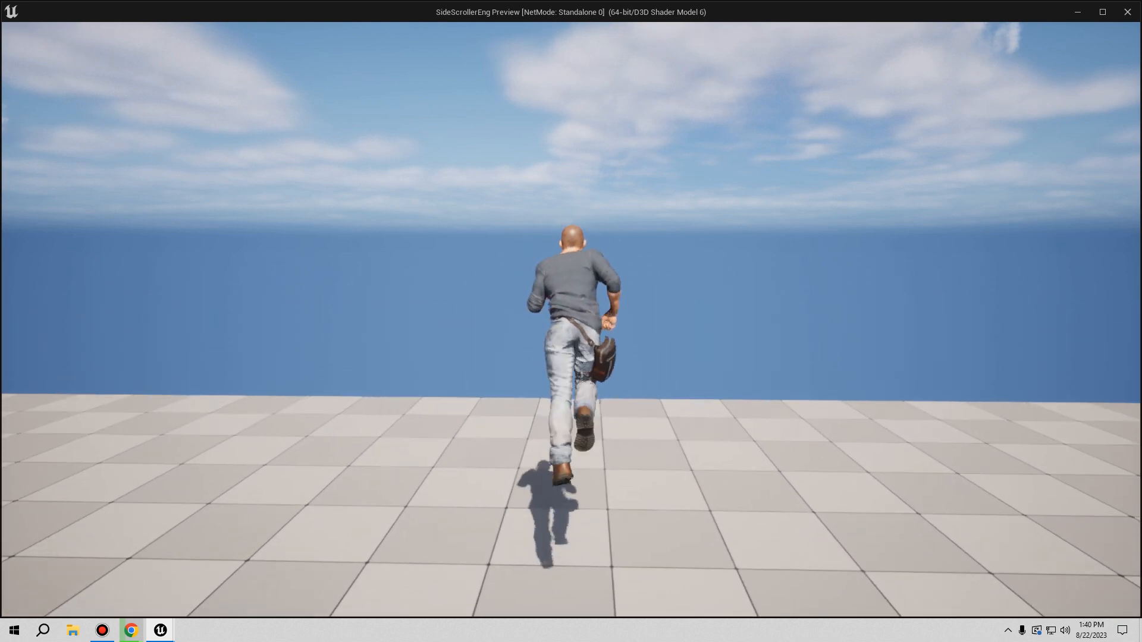
key(space)
key(space)
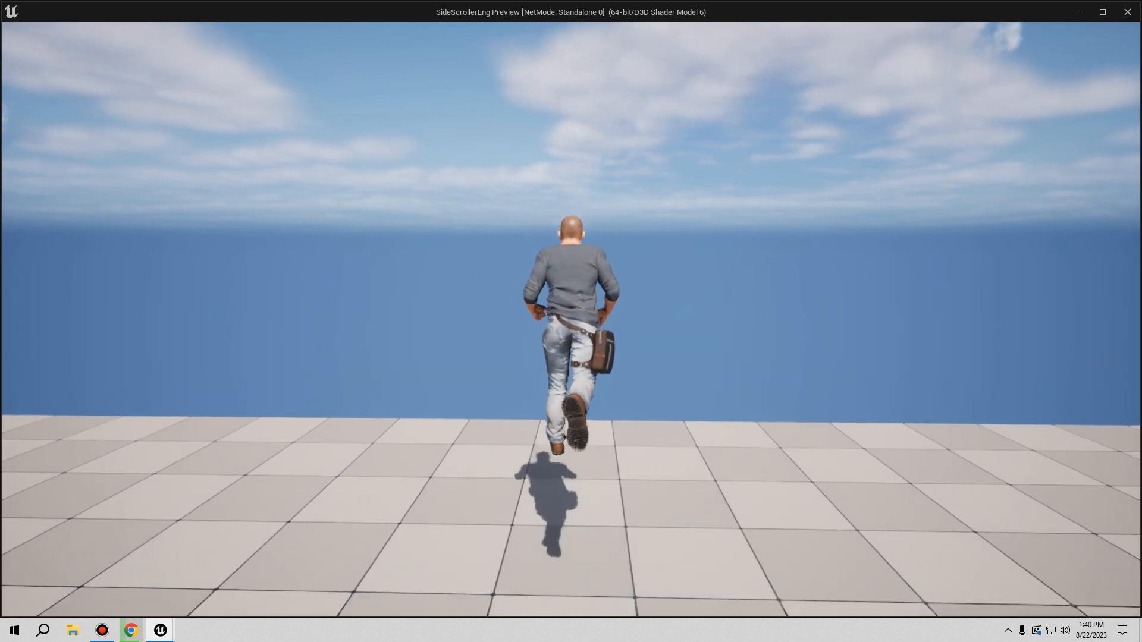
key(d)
key(space)
key(space)
key(space)
key(a)
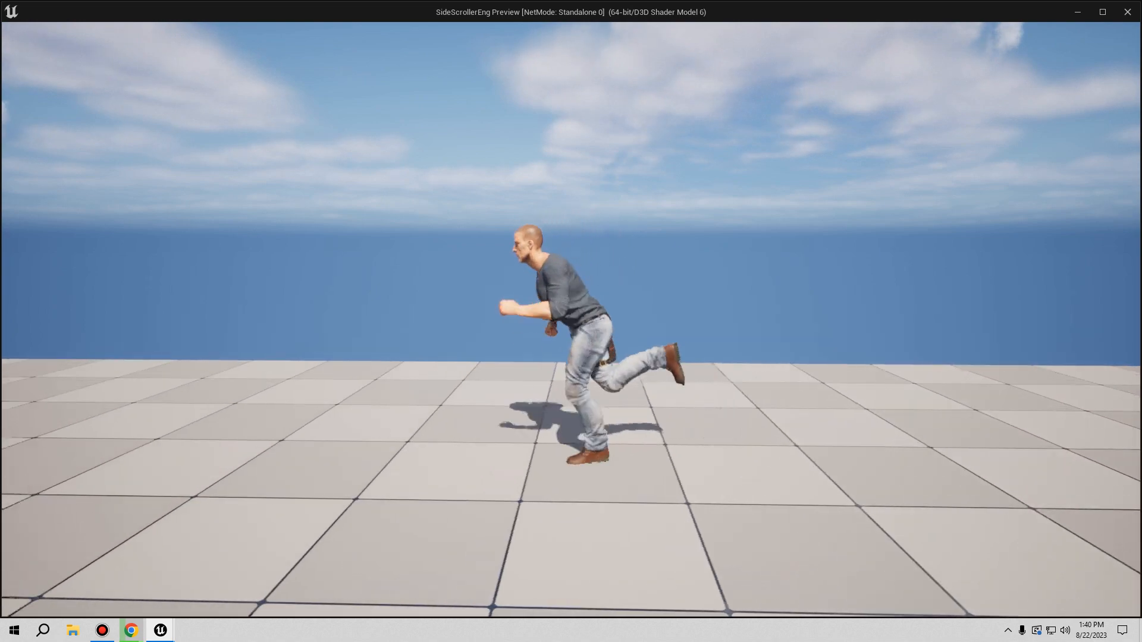
key(d)
key(space)
key(Escape)
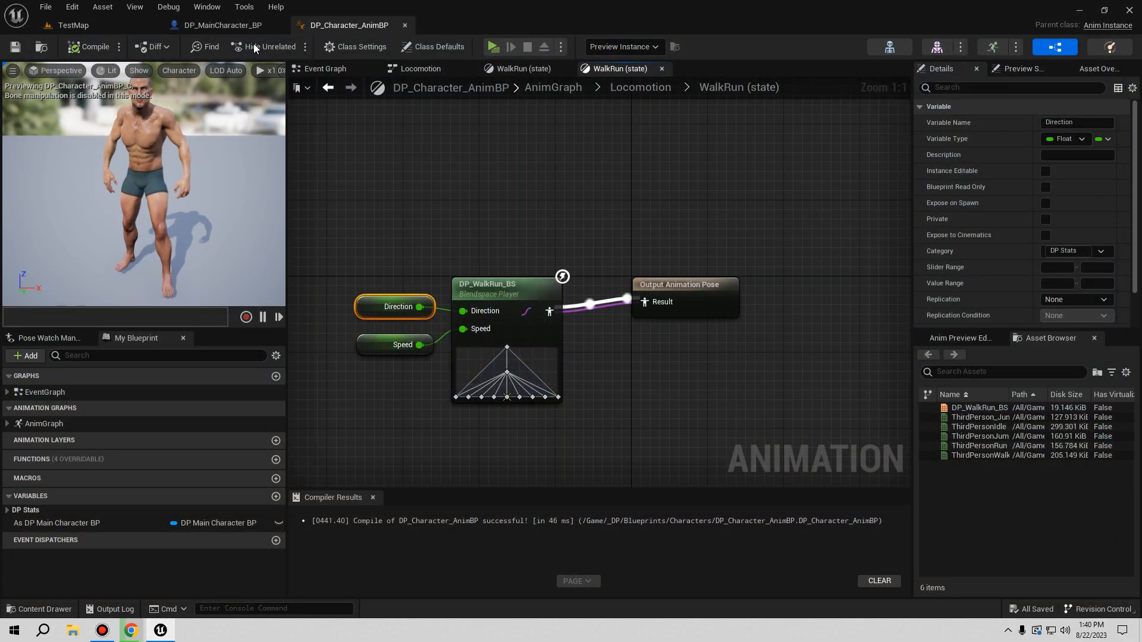
In DP_MainCharacter_BP's Event Graph, delete the nodes below the Camera Input and Movement Input collapsed graphs in the Movement comment
click(221, 26)
click(348, 69)
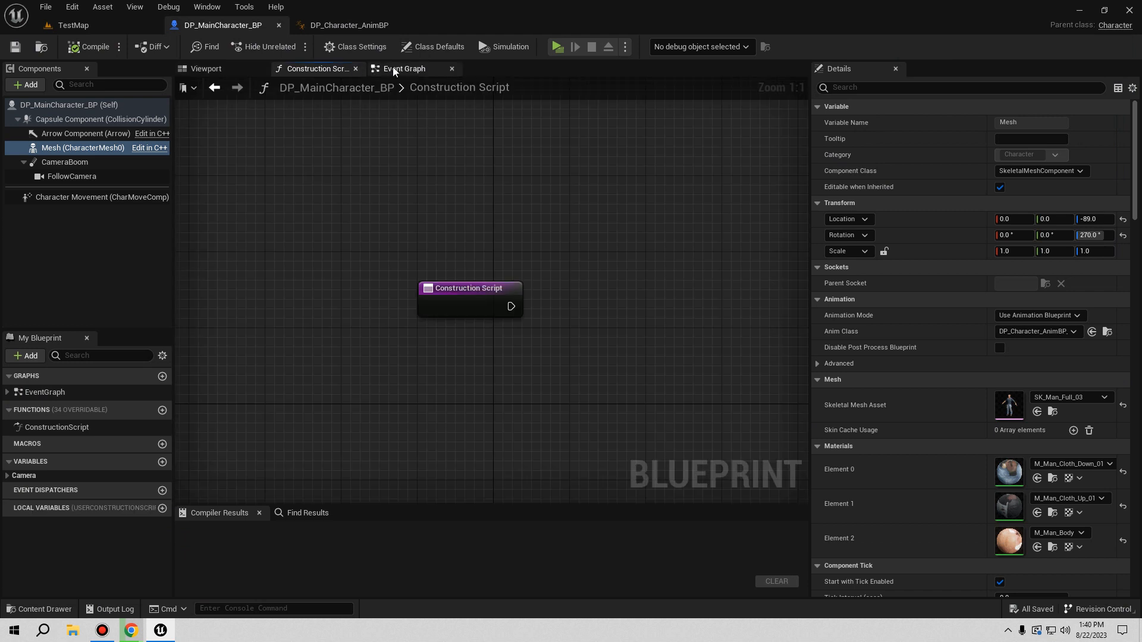
click(394, 68)
drag(338, 306, 549, 392)
key(Delete)
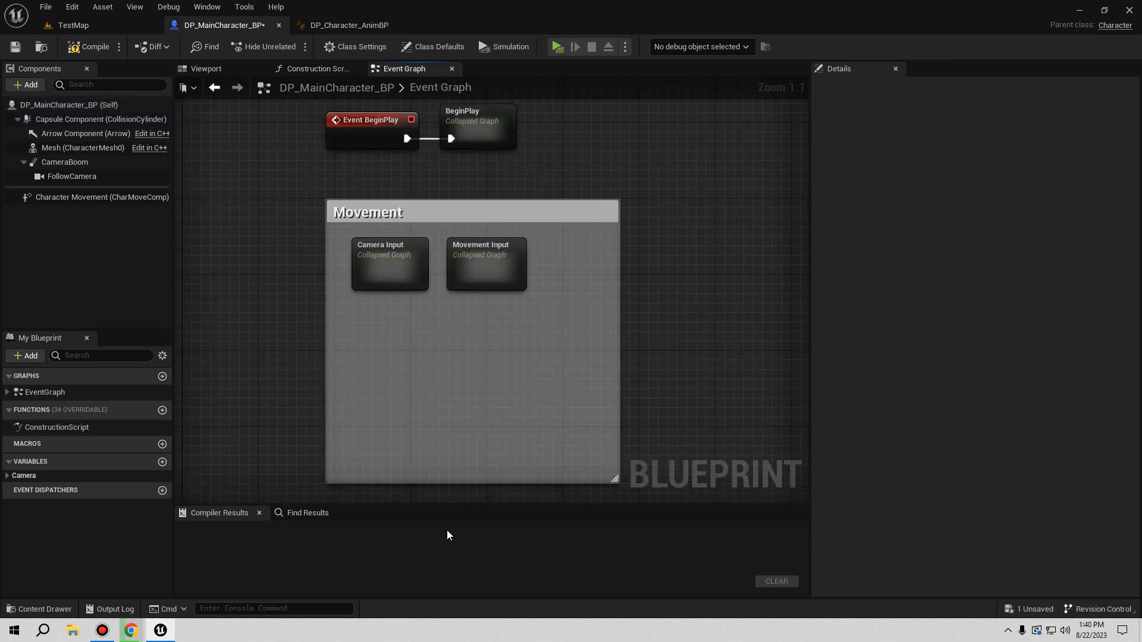
Shrink the Movement comment box to fit its two collapsed graphs, and compile and save DP_MainCharacter_BP
drag(460, 482, 449, 228)
drag(617, 247, 543, 248)
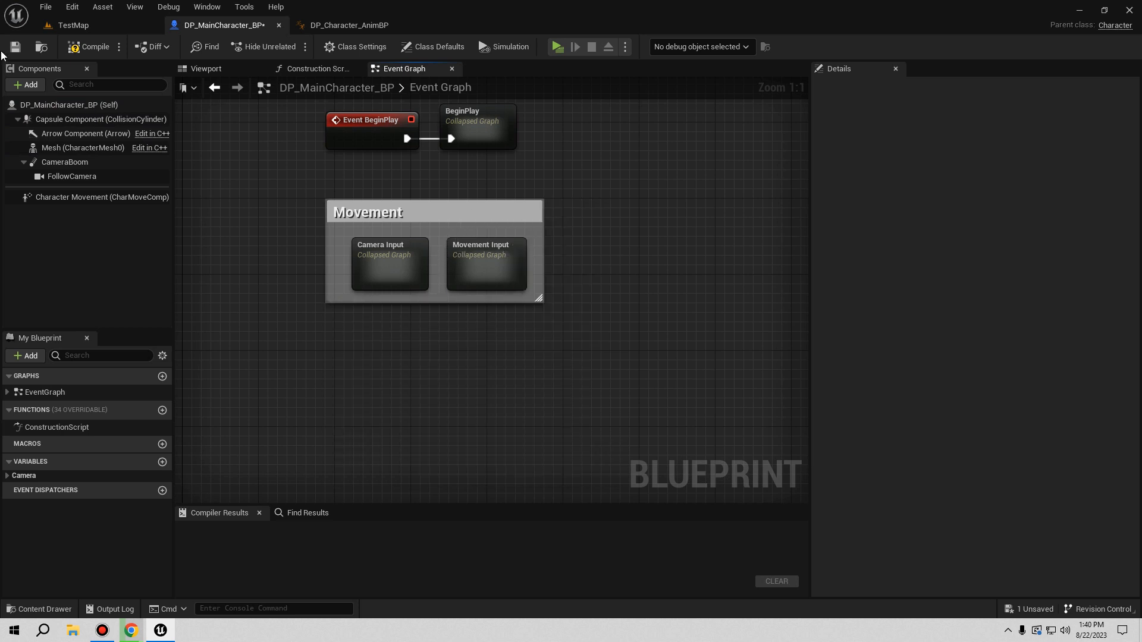
click(88, 47)
click(15, 46)
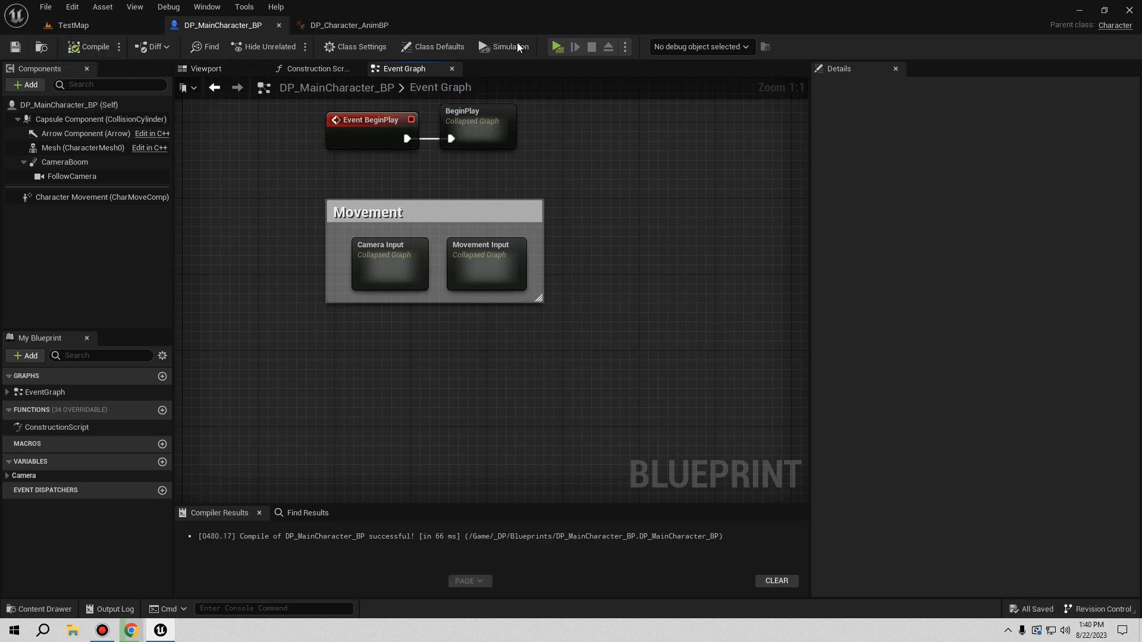
Play-test the level, running the character forward, backward and sideways with repeated direction changes to check its locomotion
click(557, 47)
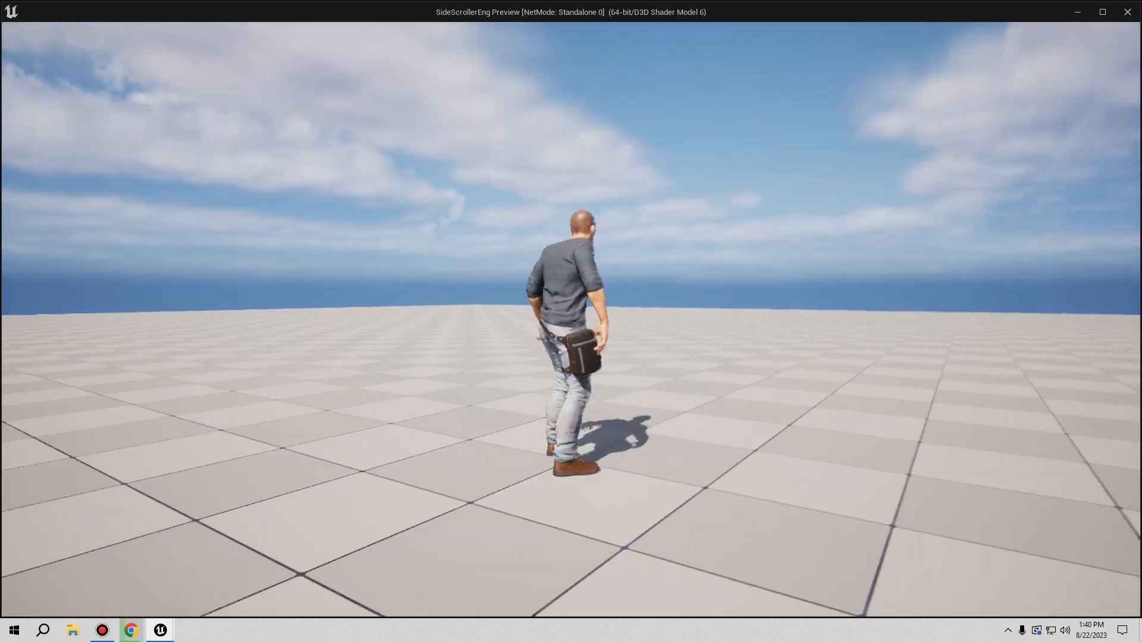
key(a)
key(d)
key(a)
key(d)
key(a)
key(d)
key(w)
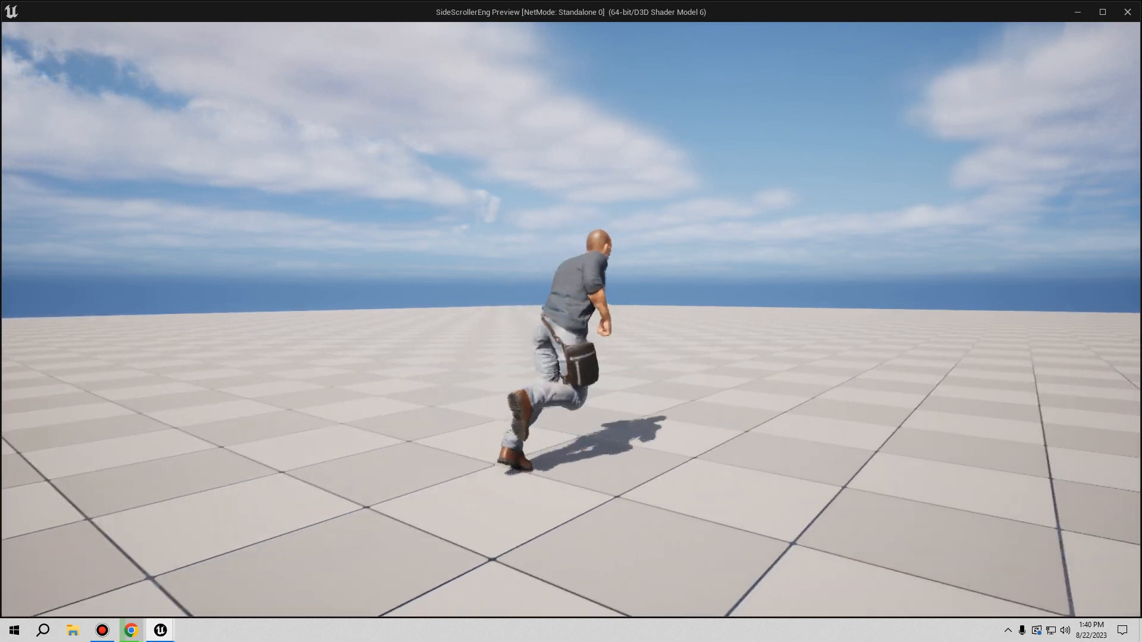
key(a)
key(d)
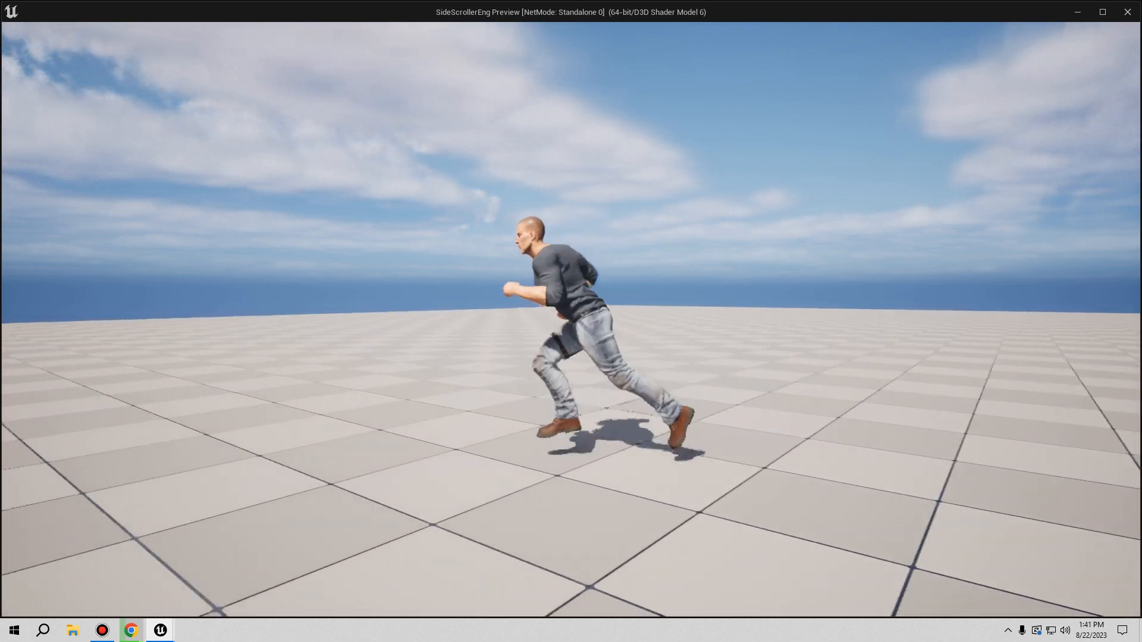
key(s)
key(d)
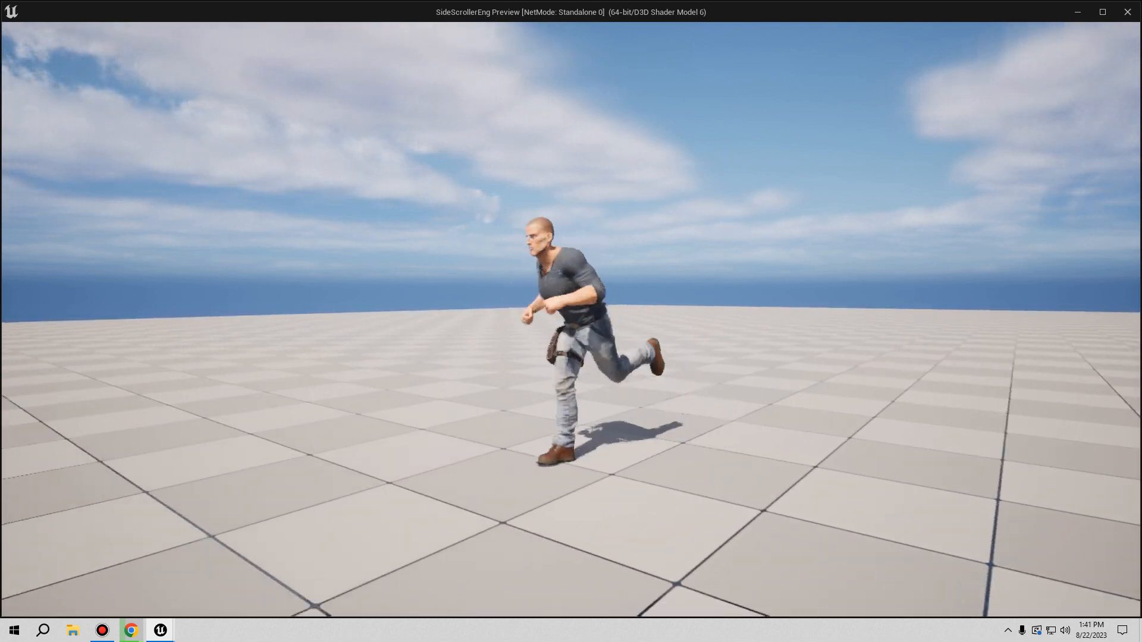
key(w)
key(a)
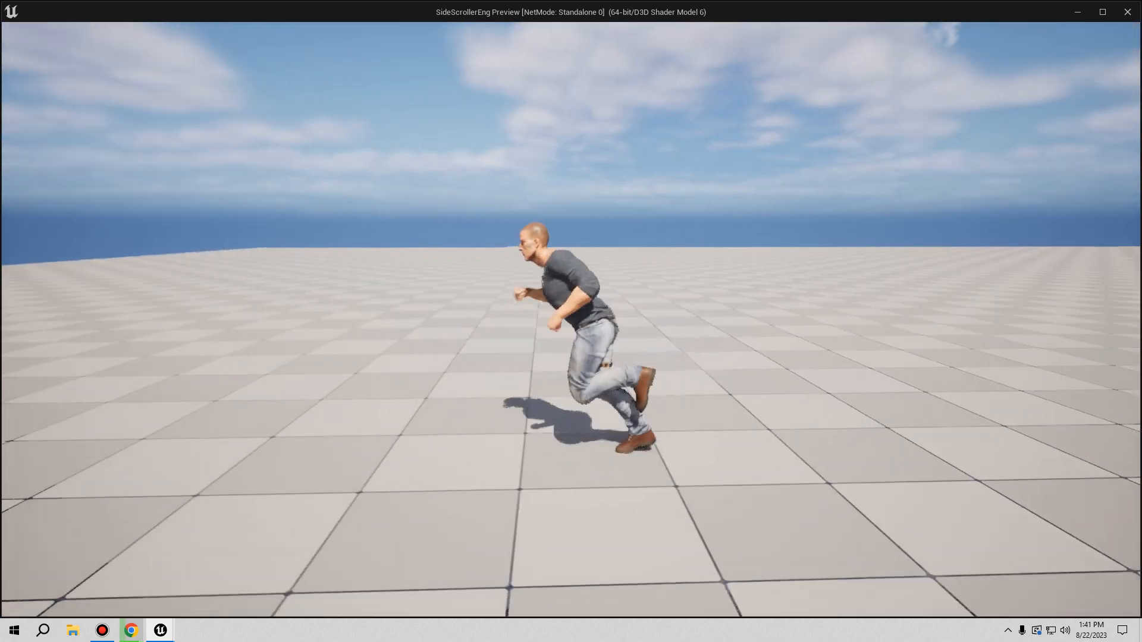
key(s)
key(d)
key(a)
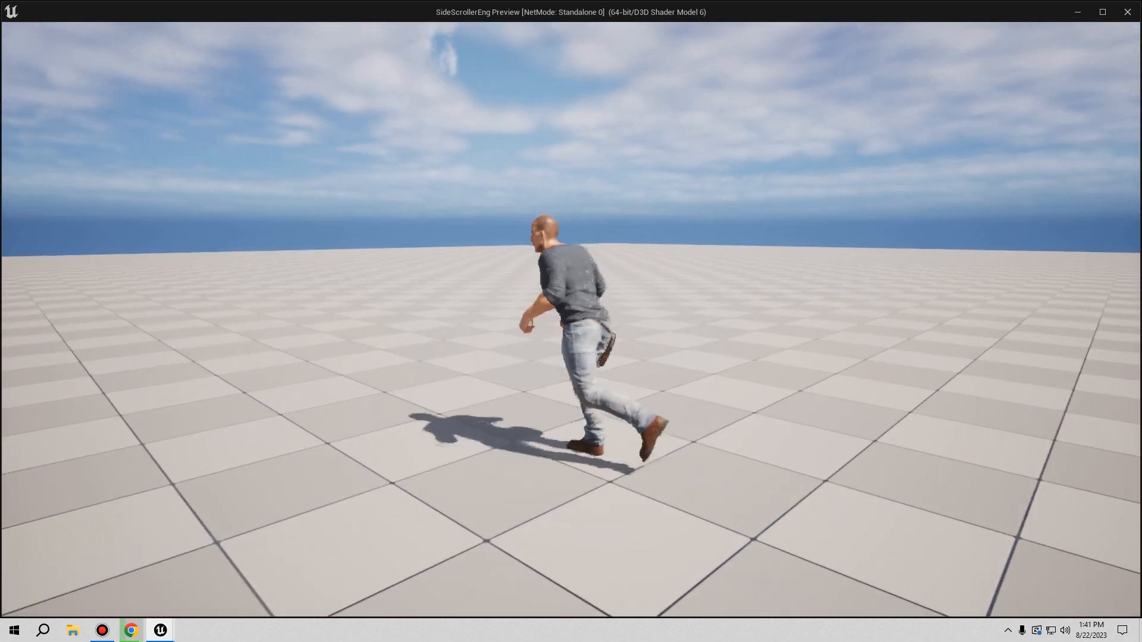
key(w)
key(d)
key(w)
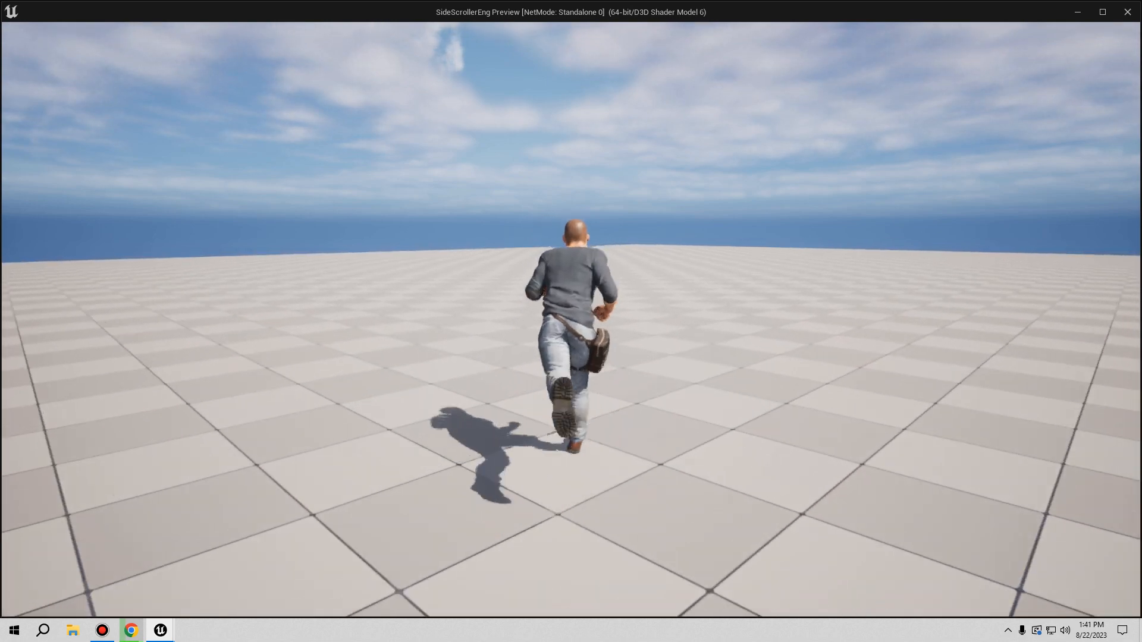
key(d)
key(w)
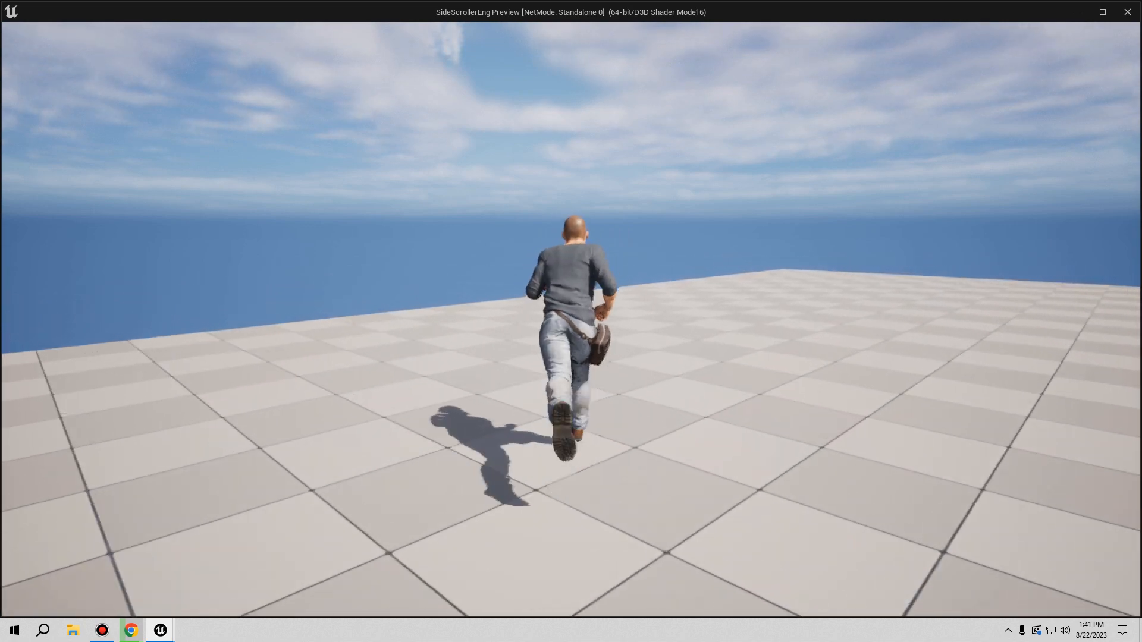
key(w)
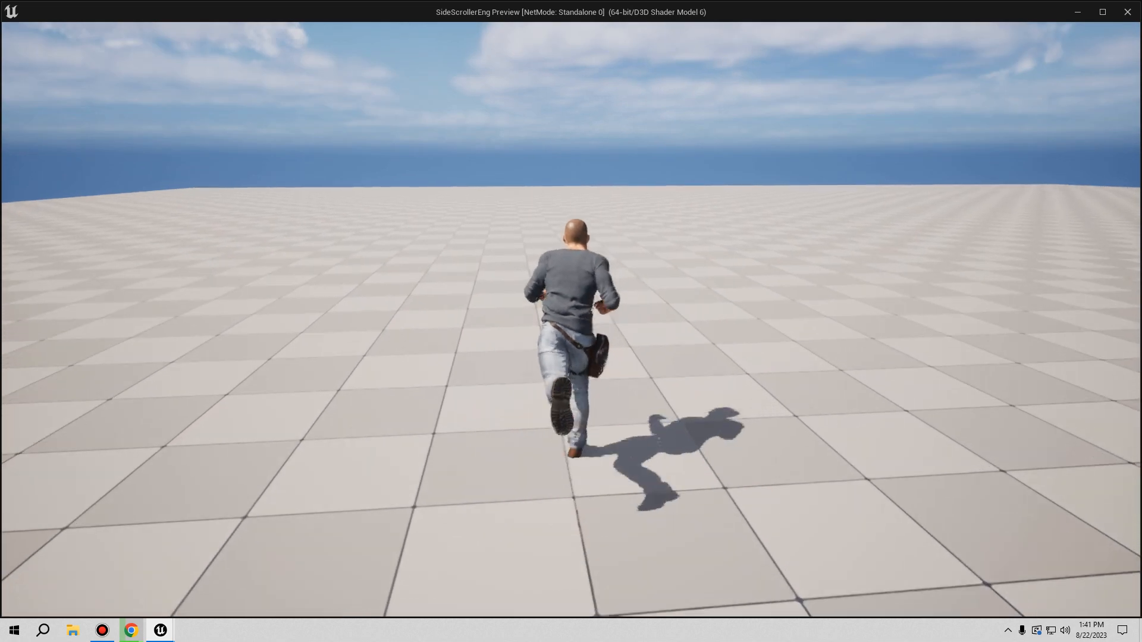
key(a)
key(a)
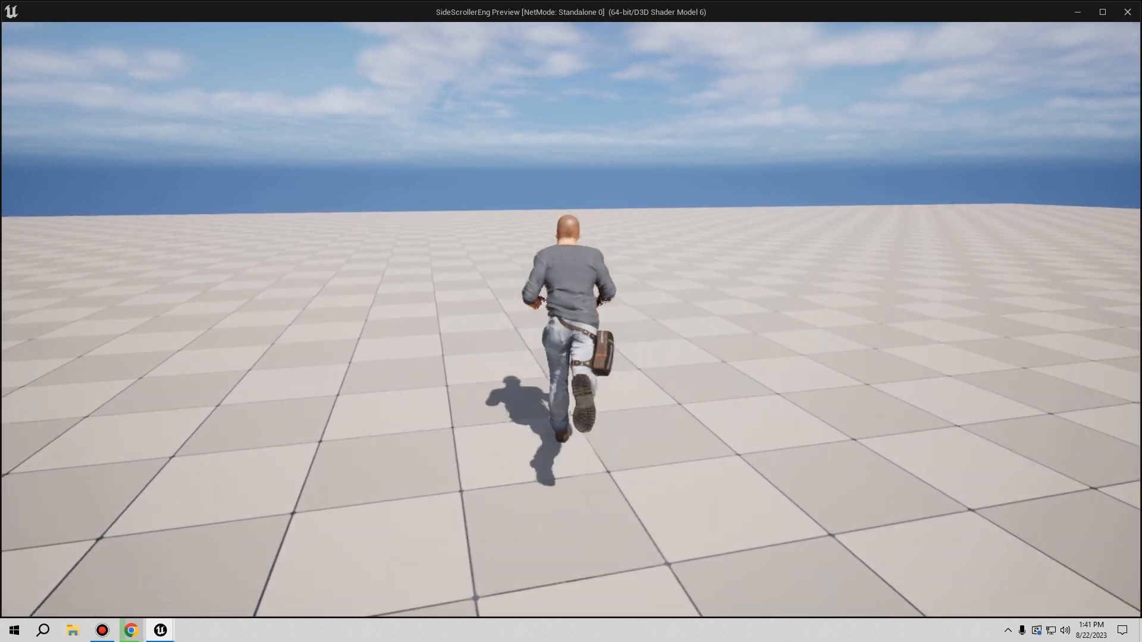
key(d)
key(a)
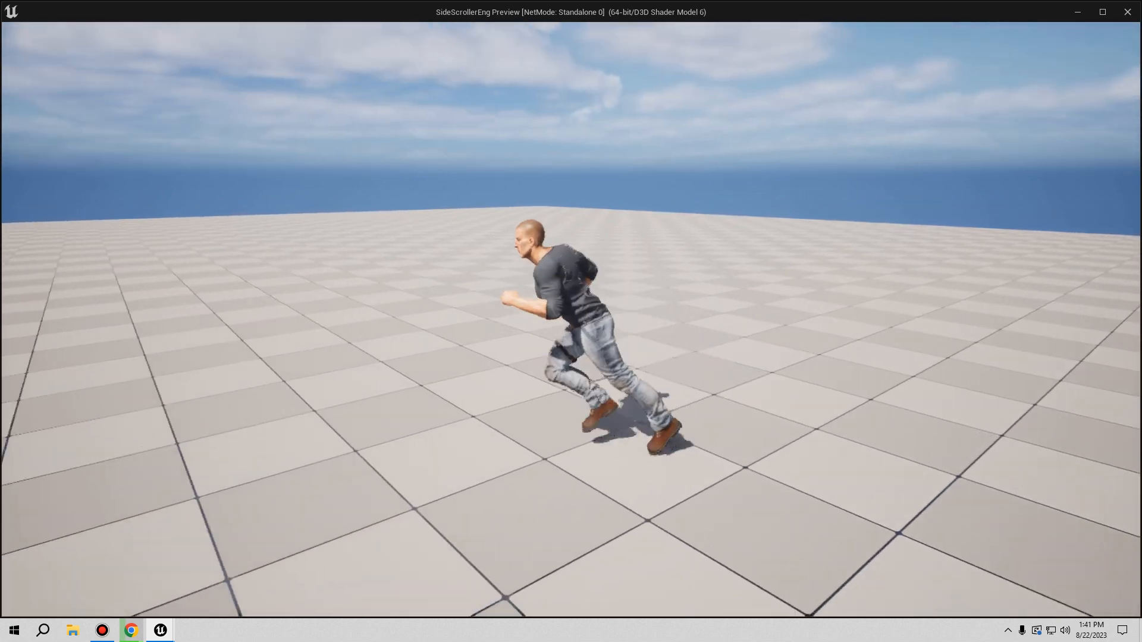
key(w)
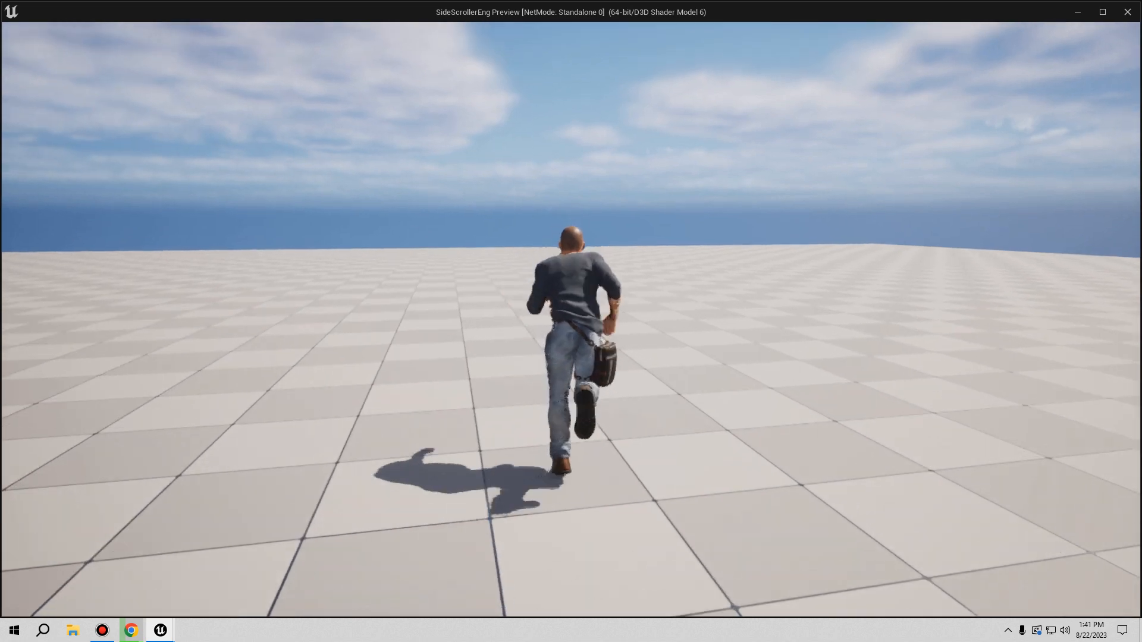
key(d)
key(w)
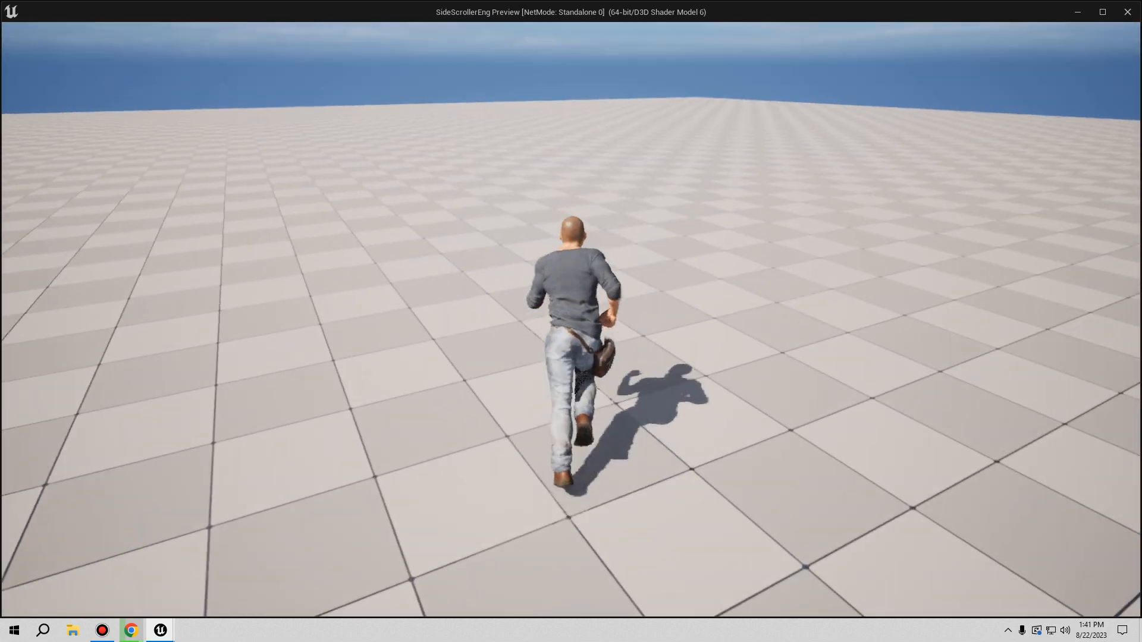